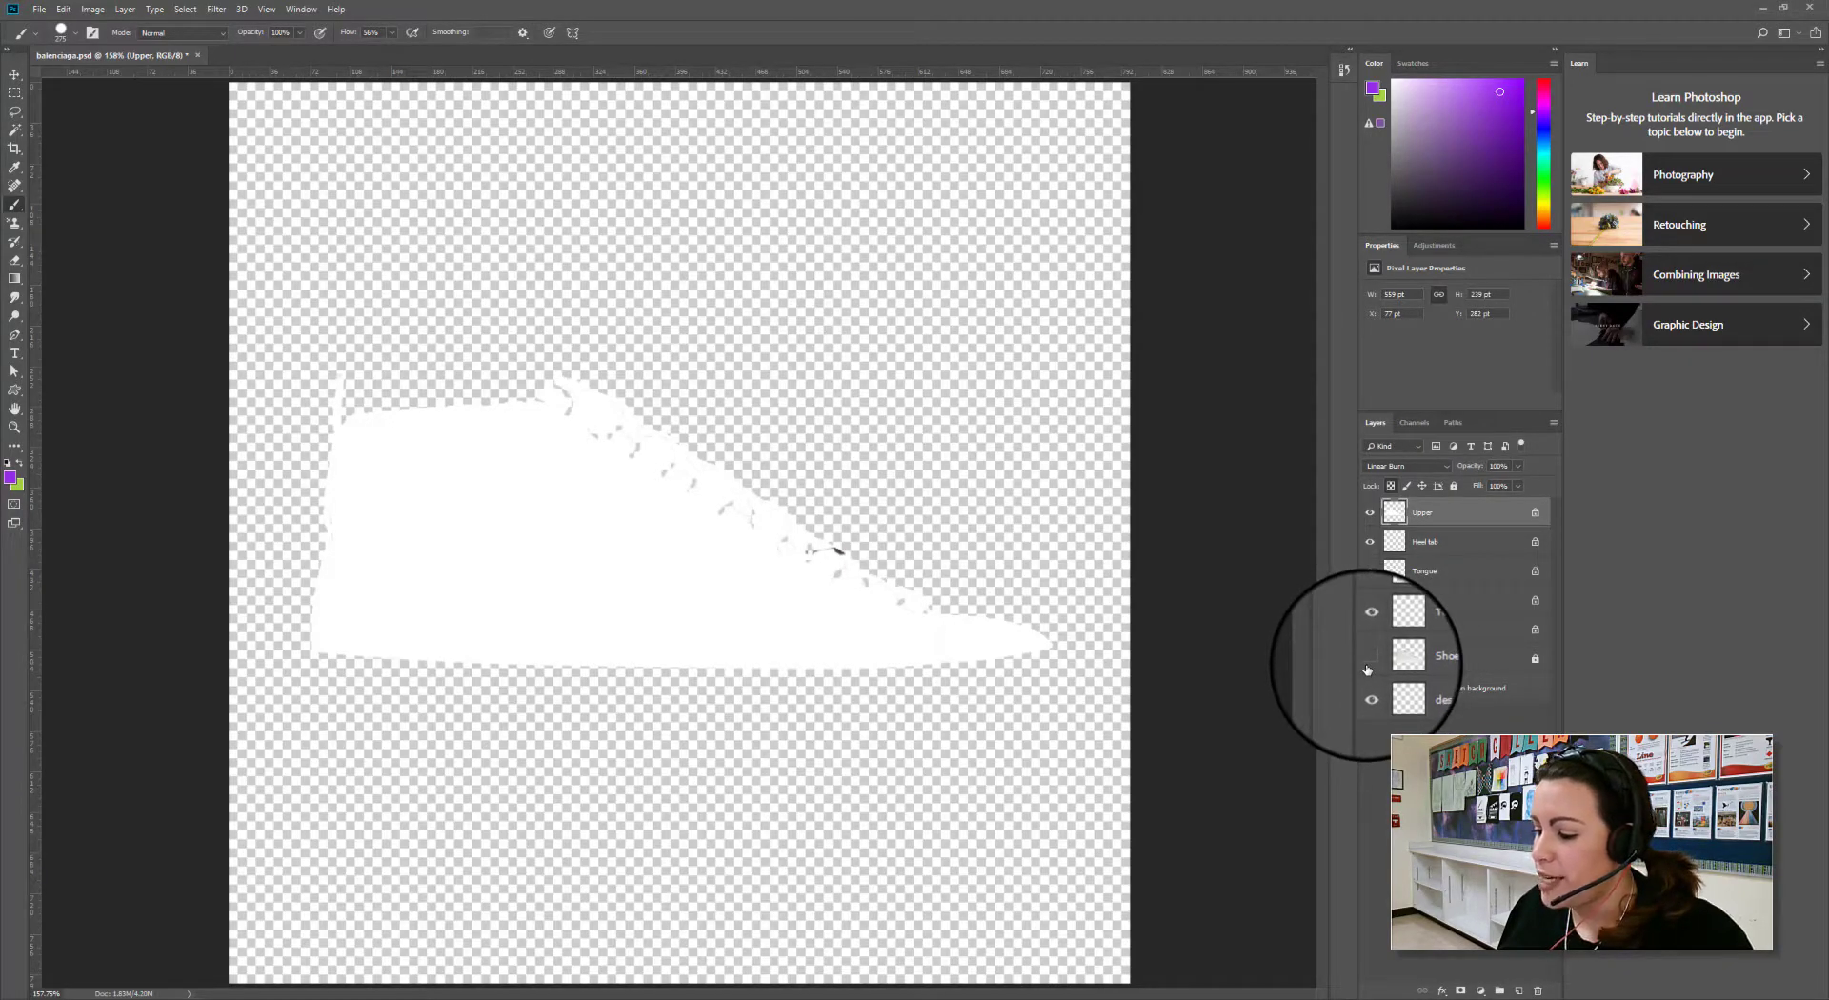
Switch the Shoe and Toe cap layers' visibility on and off to examine what each contributes to the sneaker template
{"action": "left_click", "coordinate": [1369, 661]}
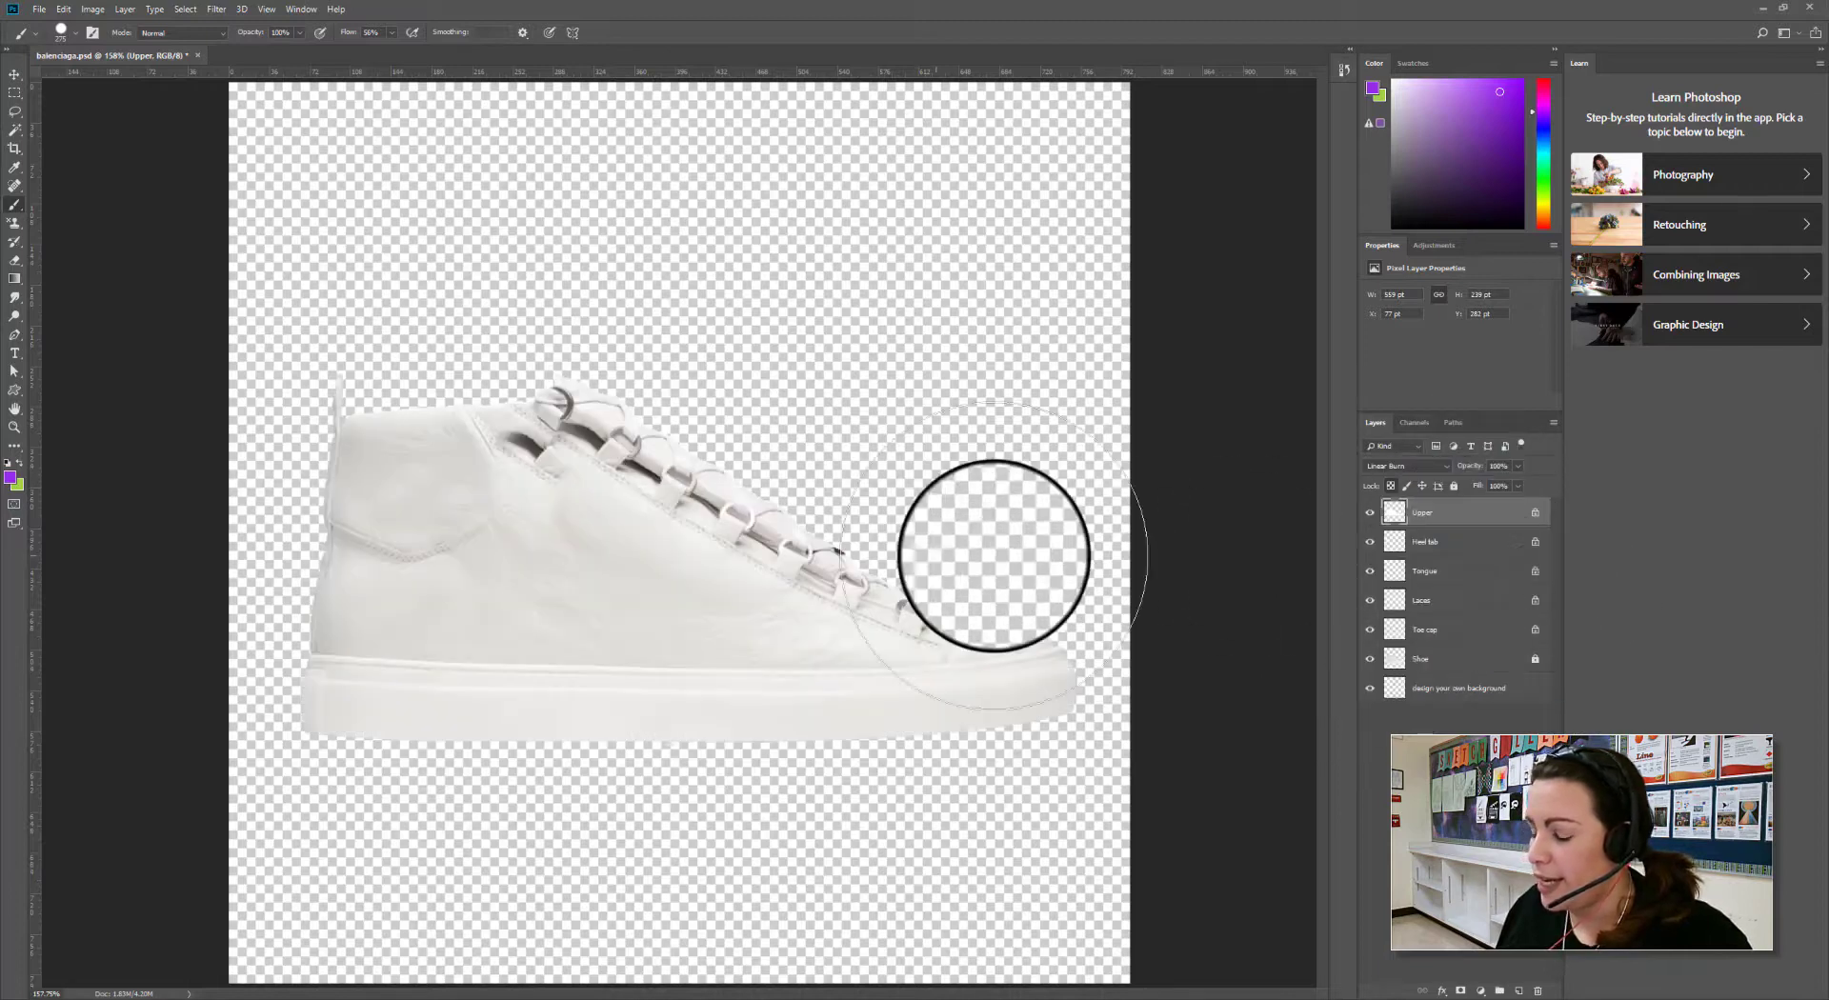
{"action": "left_click", "coordinate": [14, 74]}
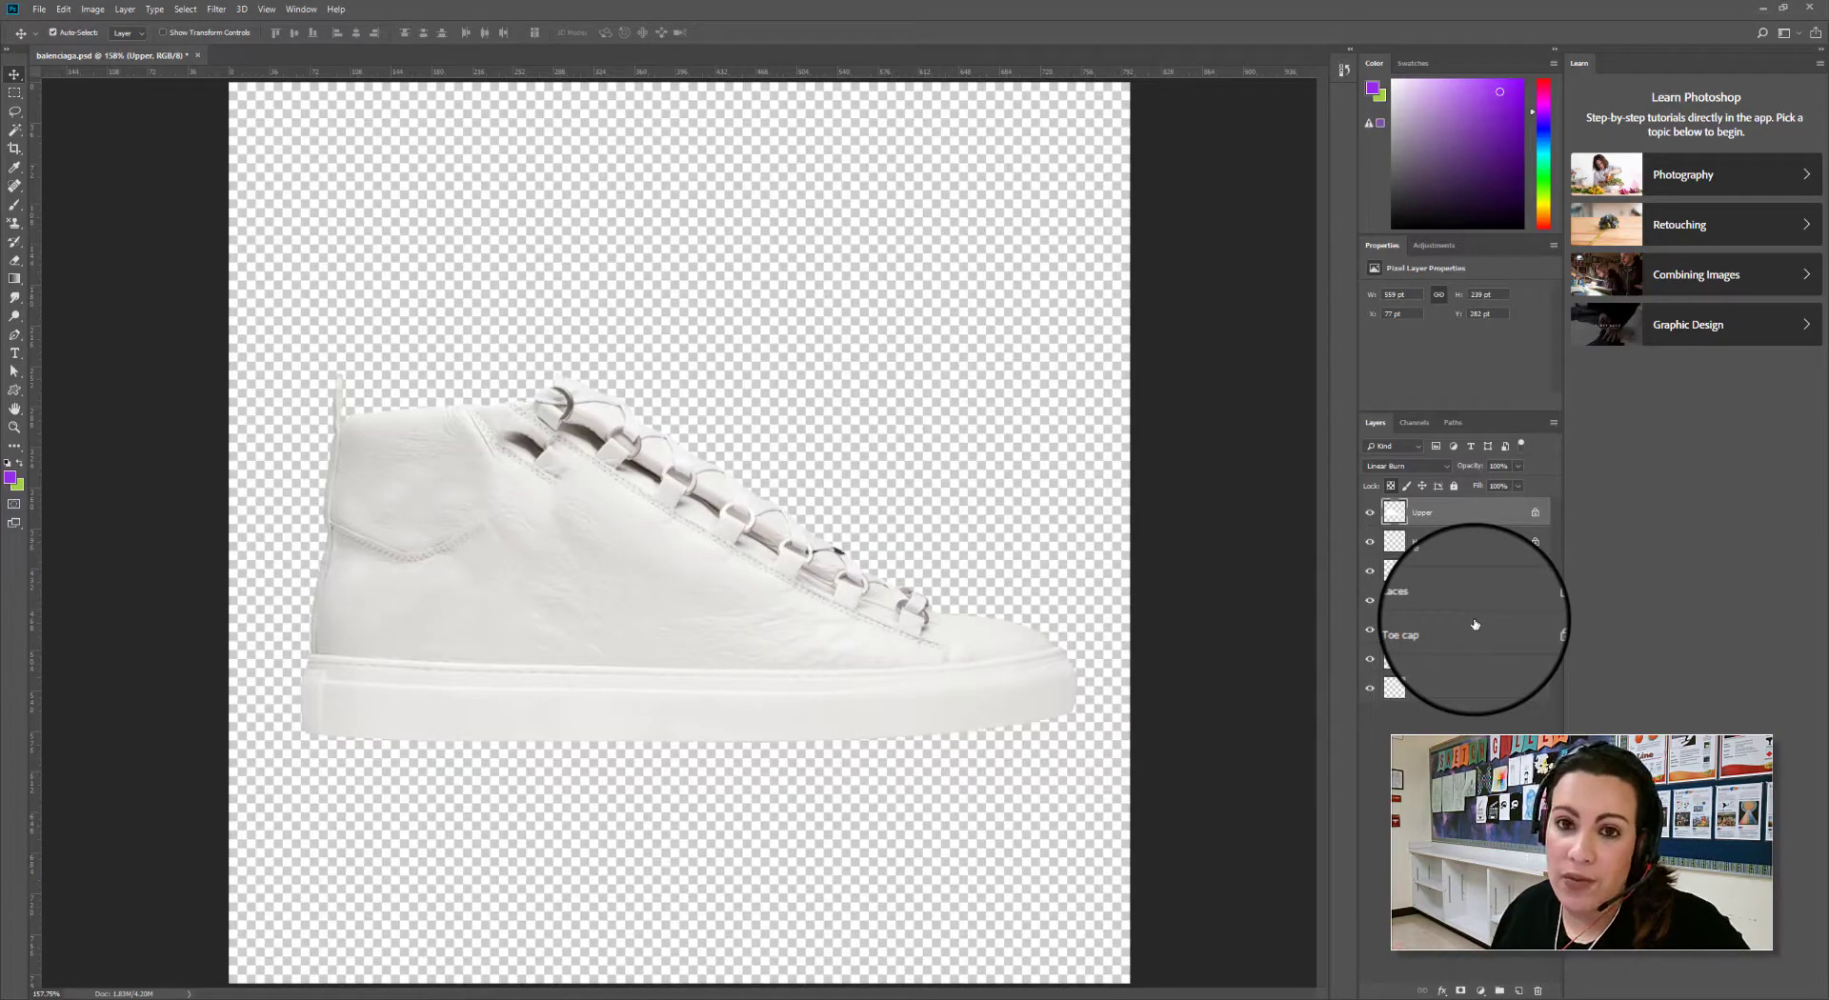
{"action": "left_click", "coordinate": [1371, 661]}
{"action": "left_click", "coordinate": [1371, 660]}
{"action": "left_click", "coordinate": [1371, 659]}
{"action": "left_click", "coordinate": [1370, 632]}
{"action": "left_click", "coordinate": [1370, 632]}
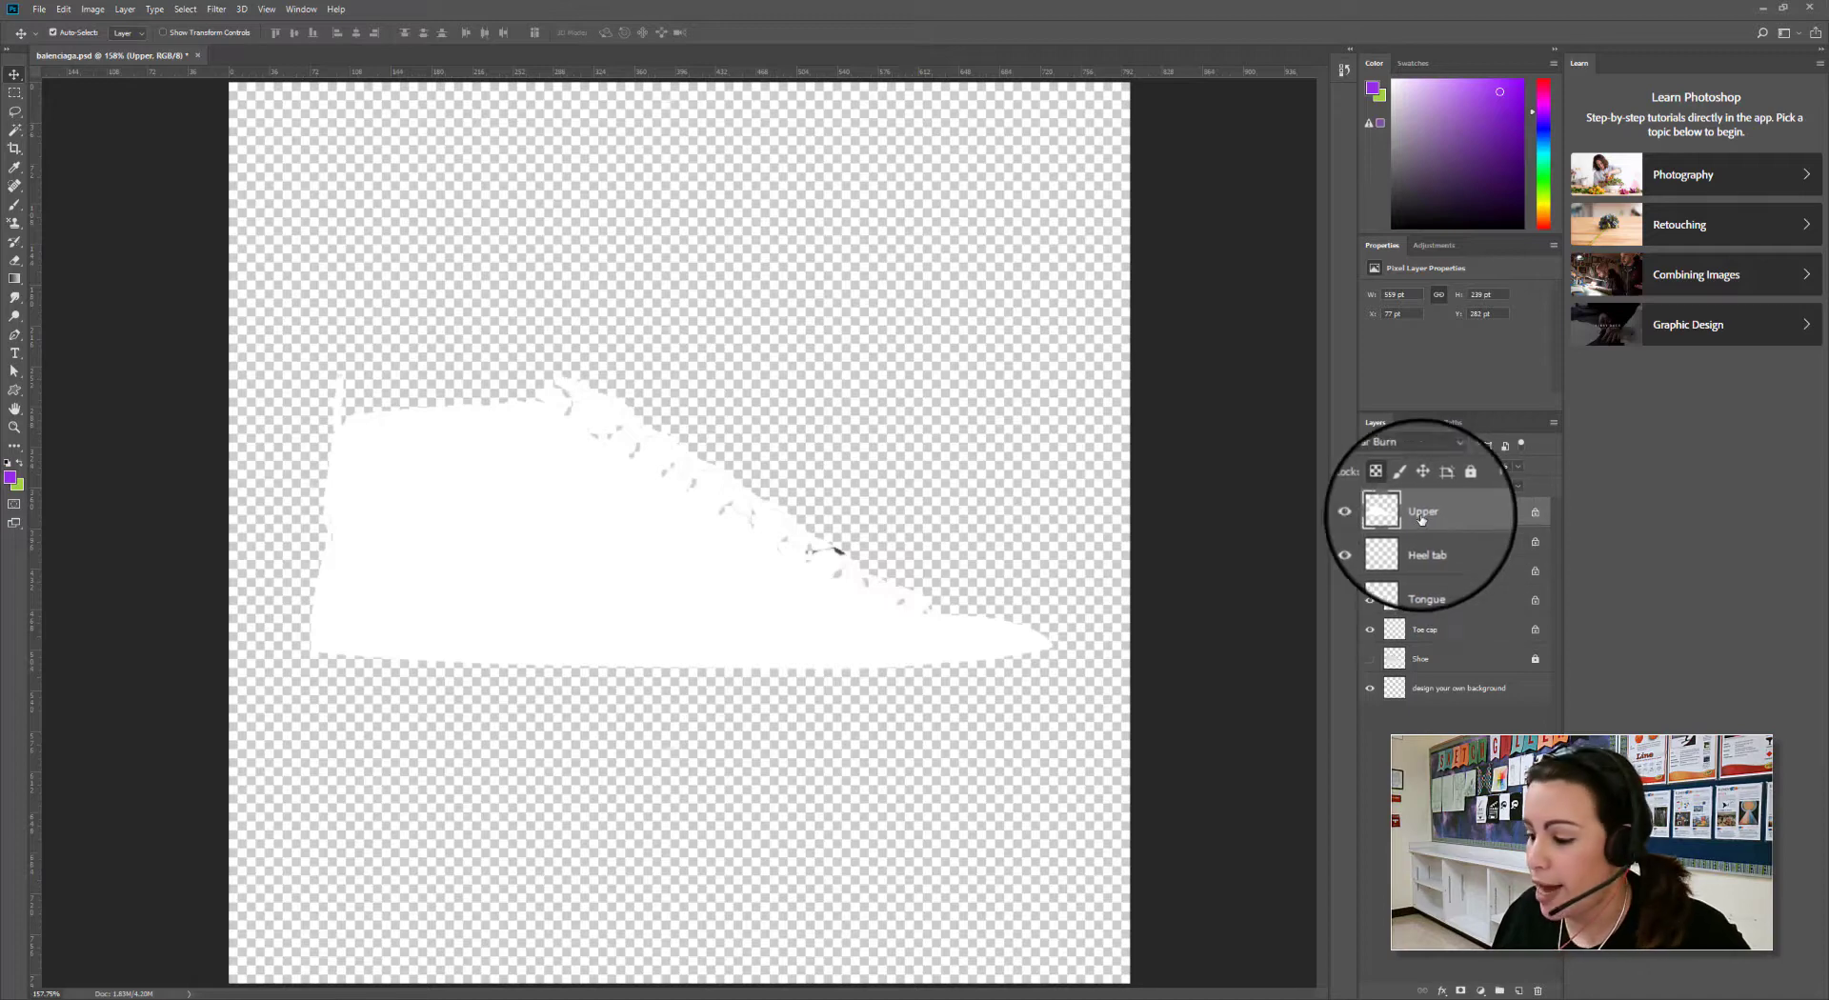
Toggle the visibility of the Upper and Heel tab layers to identify the shoe areas they cover
{"action": "left_click", "coordinate": [1370, 519]}
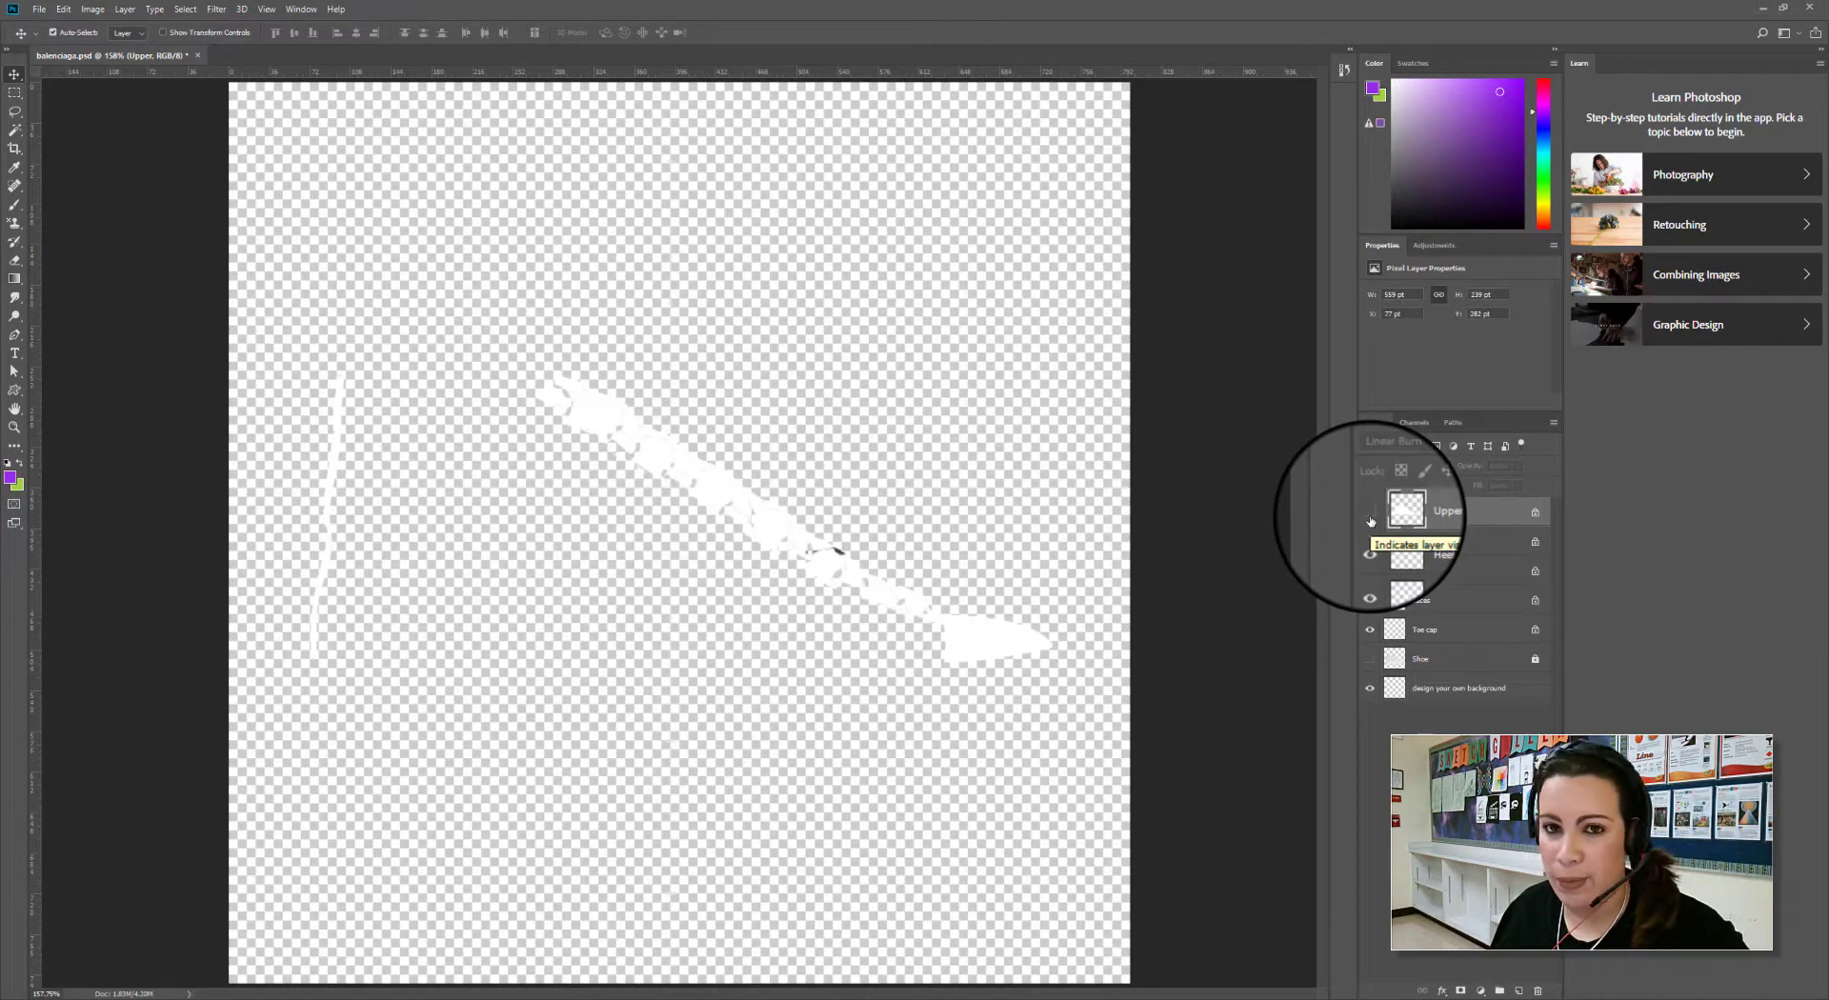
{"action": "left_click", "coordinate": [1371, 516]}
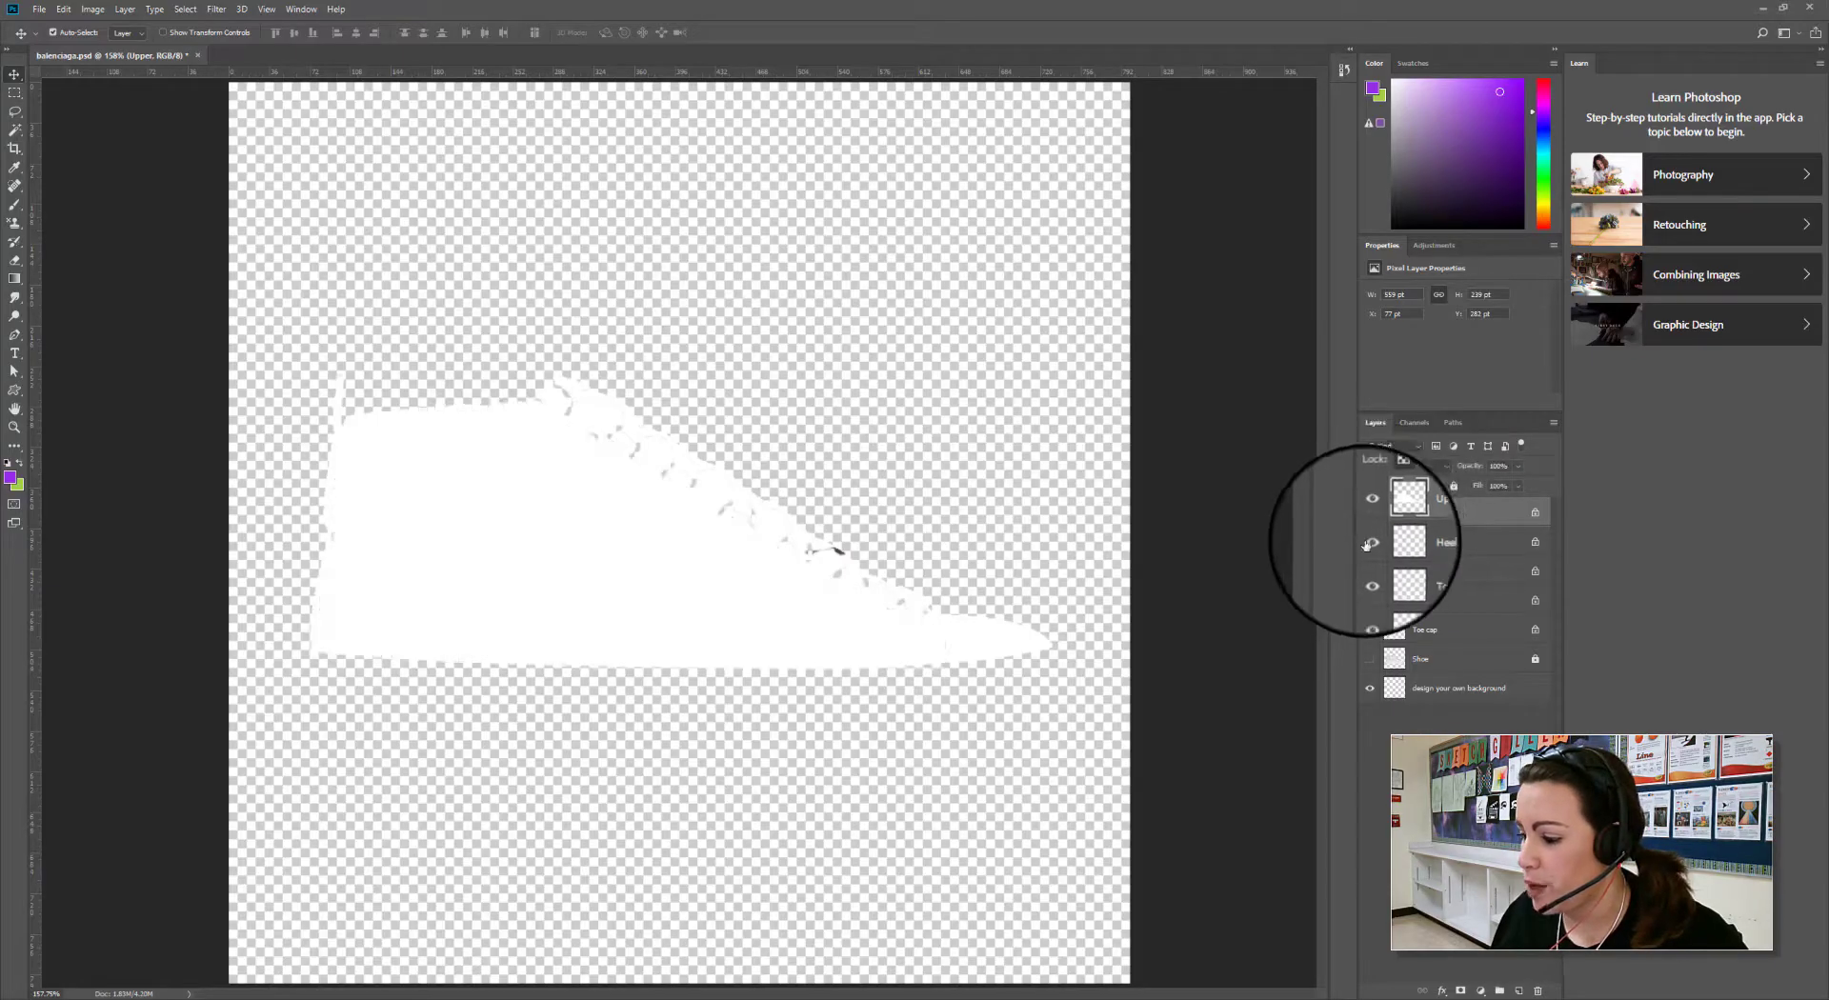
{"action": "left_click", "coordinate": [1370, 518]}
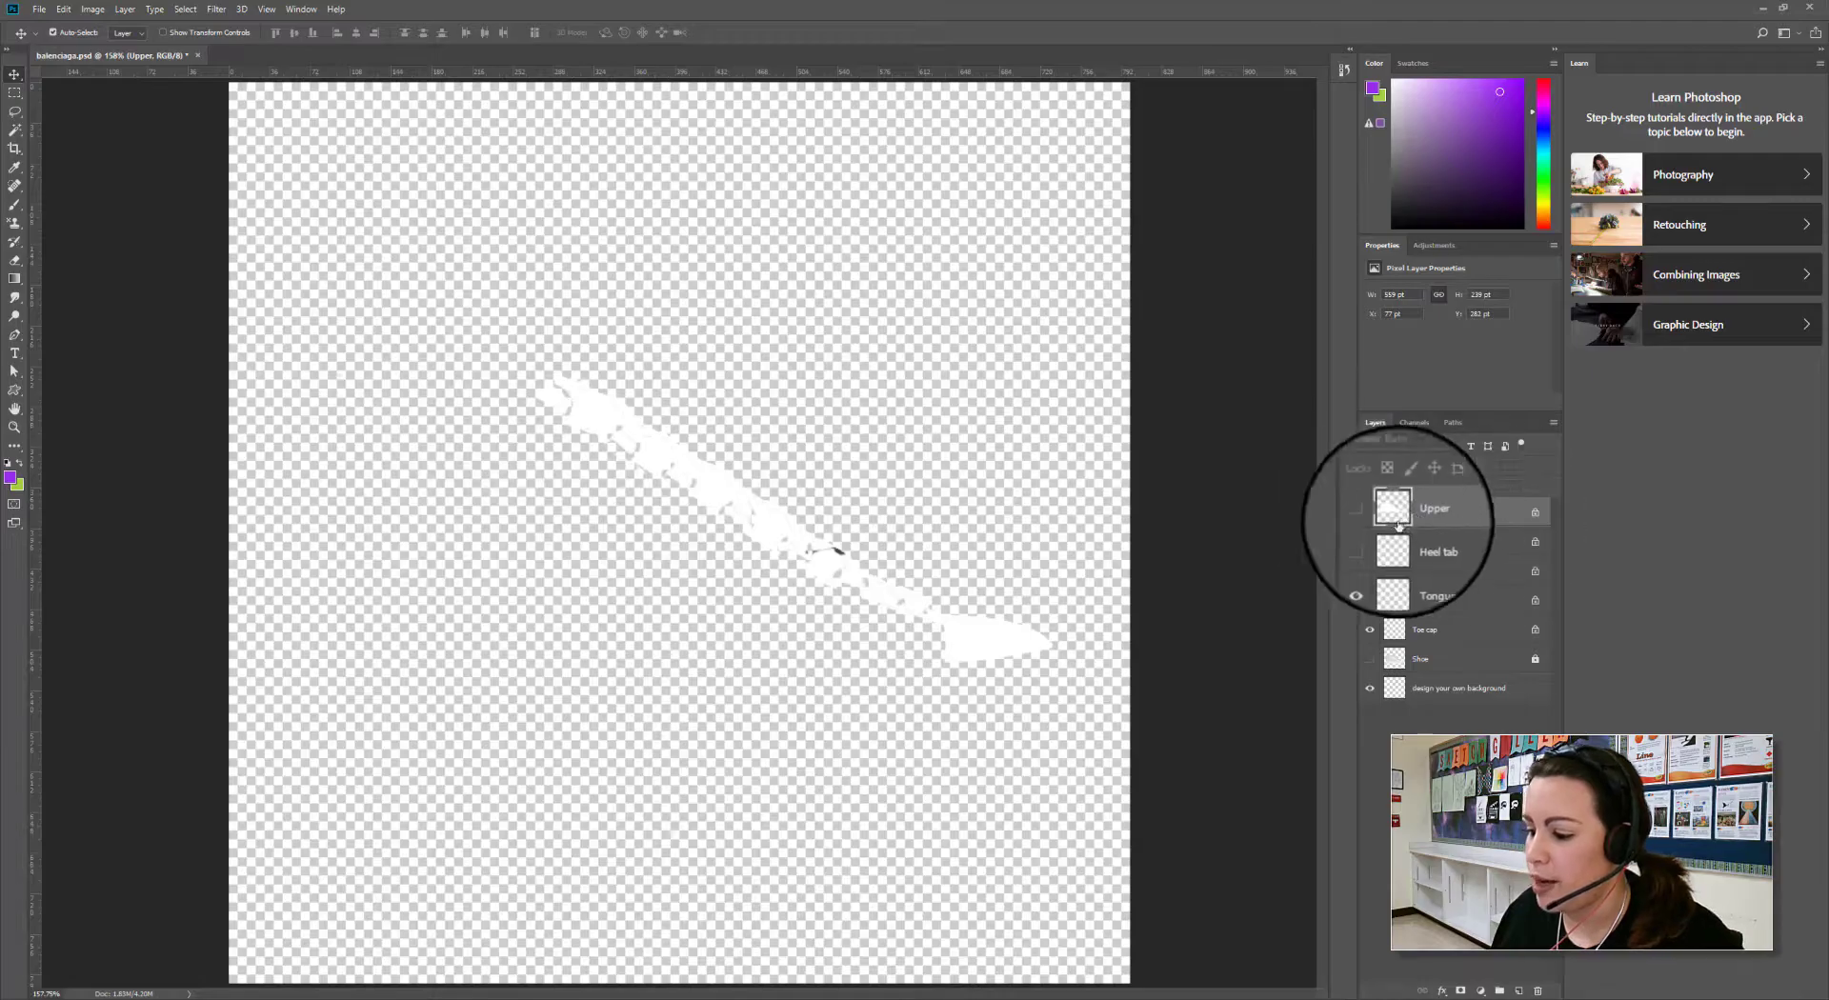
{"action": "left_click", "coordinate": [1371, 516]}
{"action": "left_click", "coordinate": [1371, 519]}
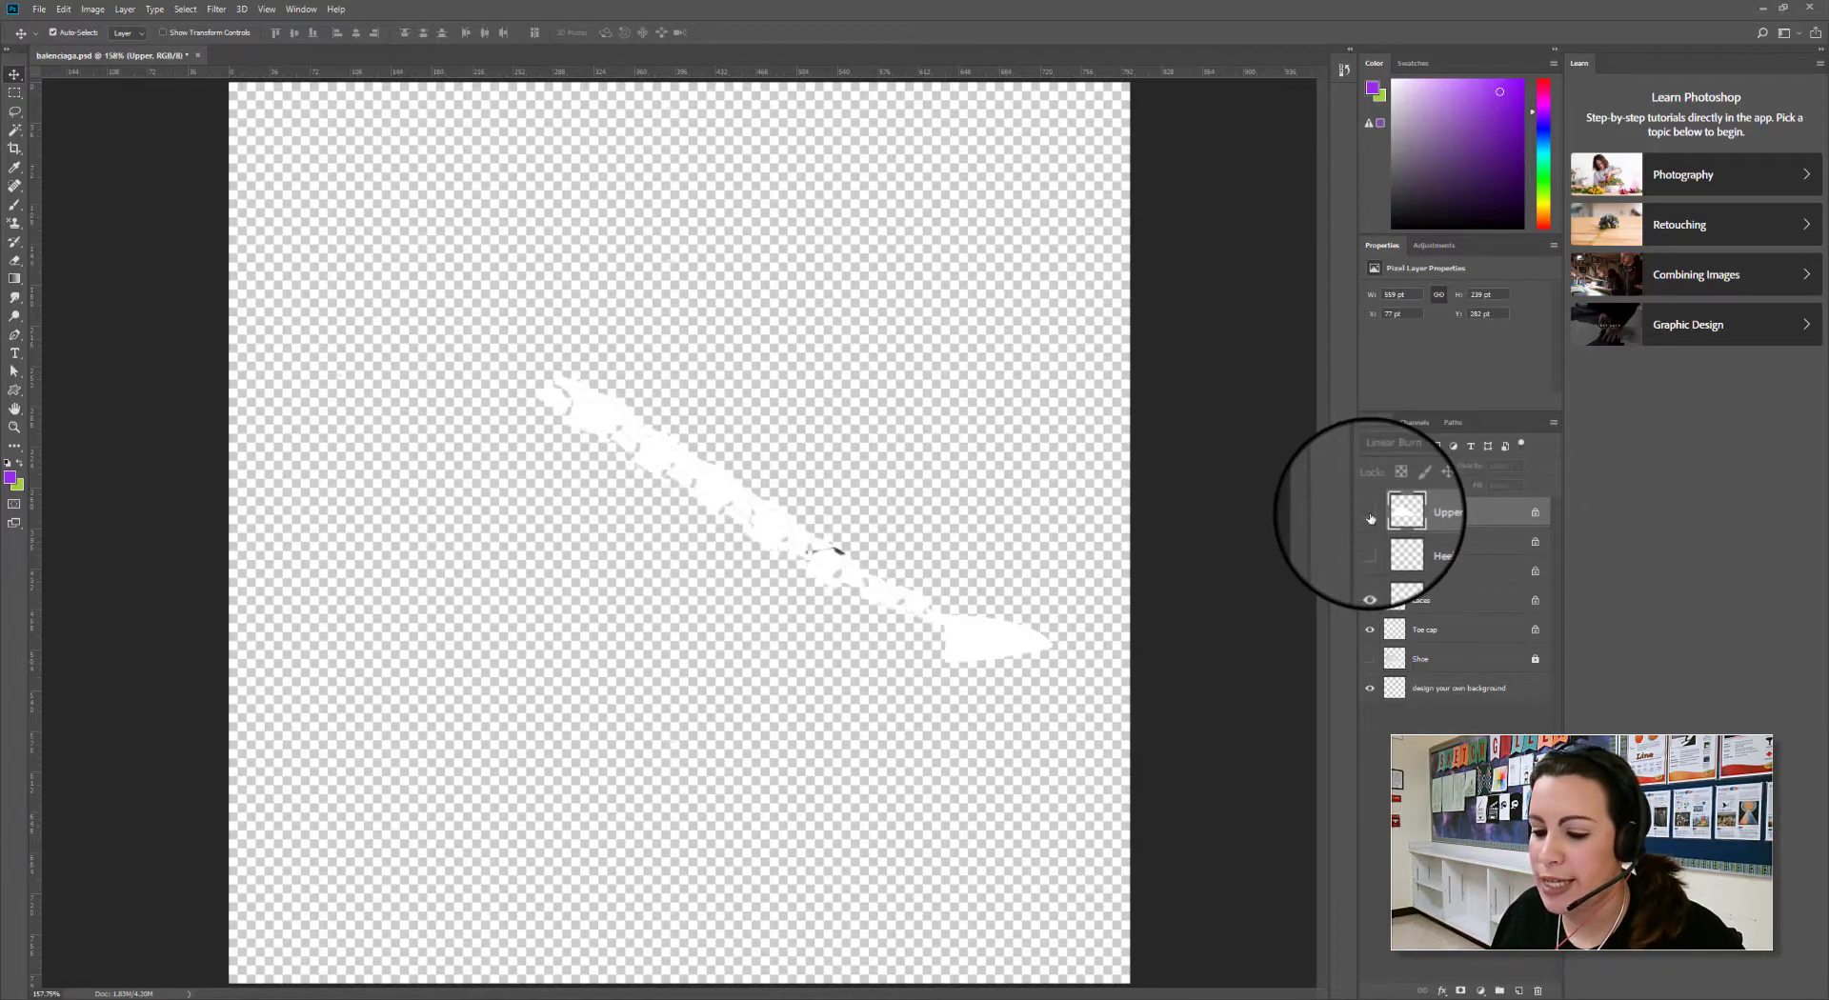
{"action": "left_click", "coordinate": [1370, 543]}
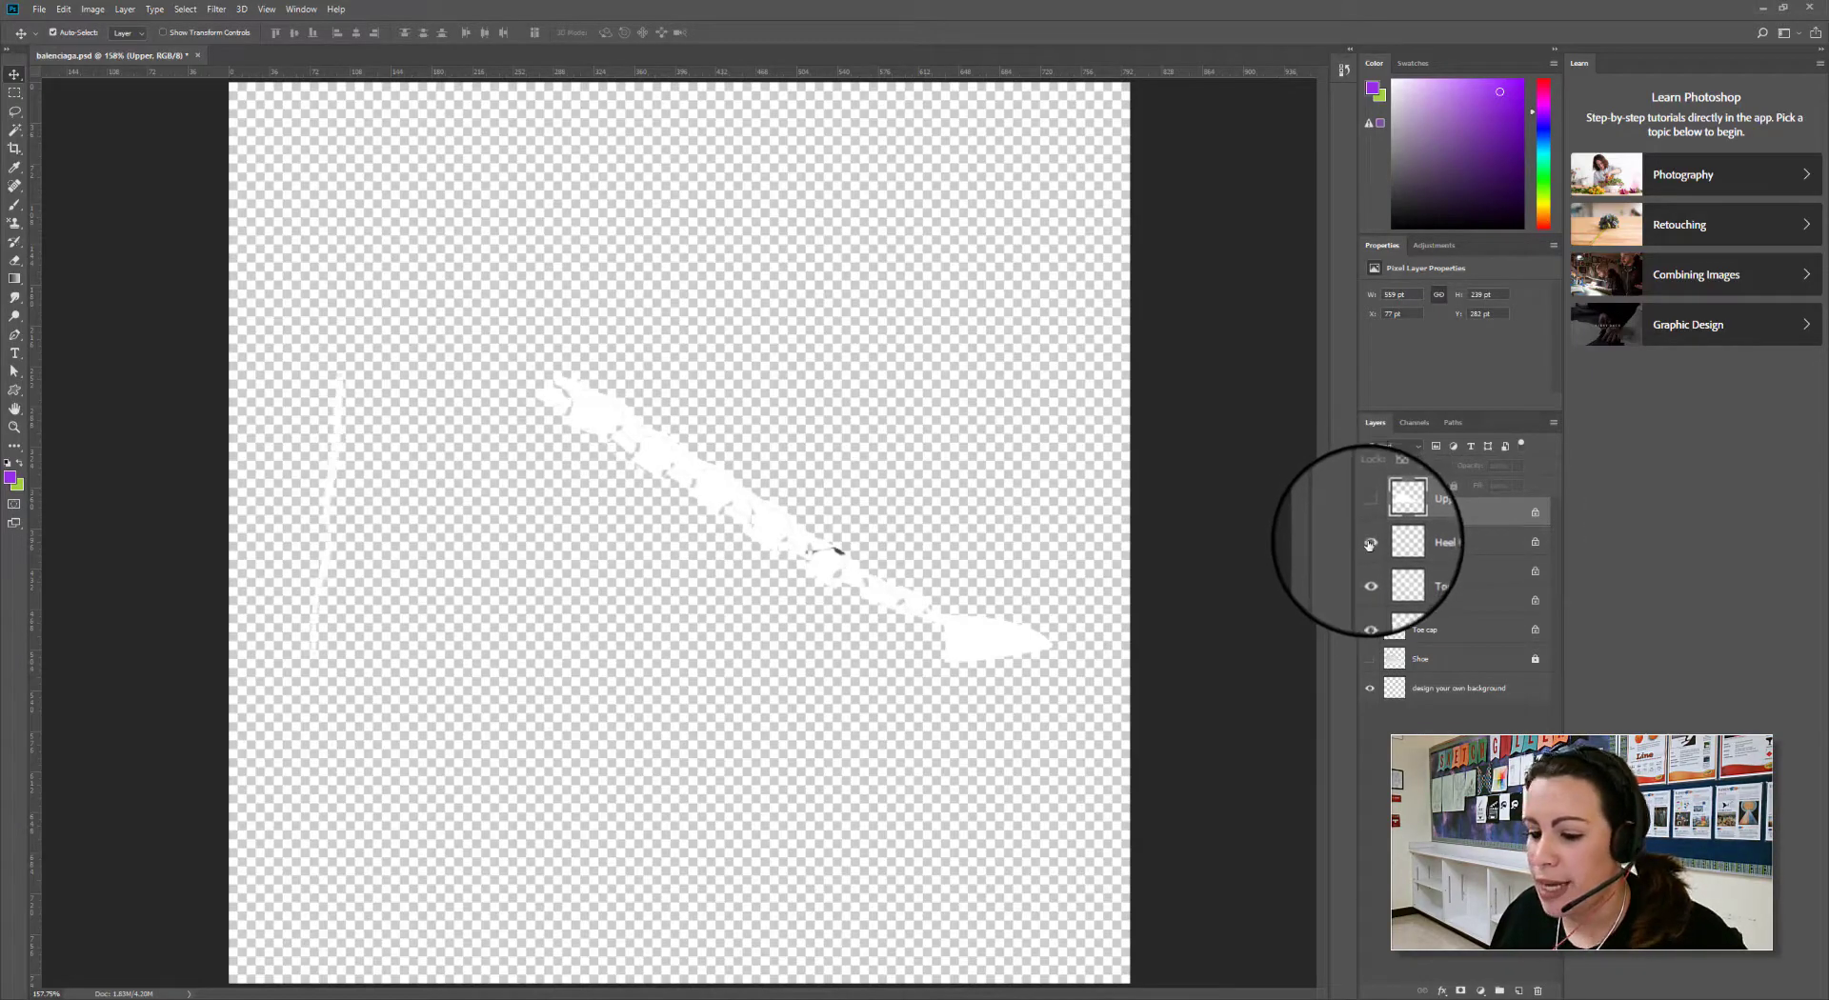
{"action": "left_click", "coordinate": [1370, 543]}
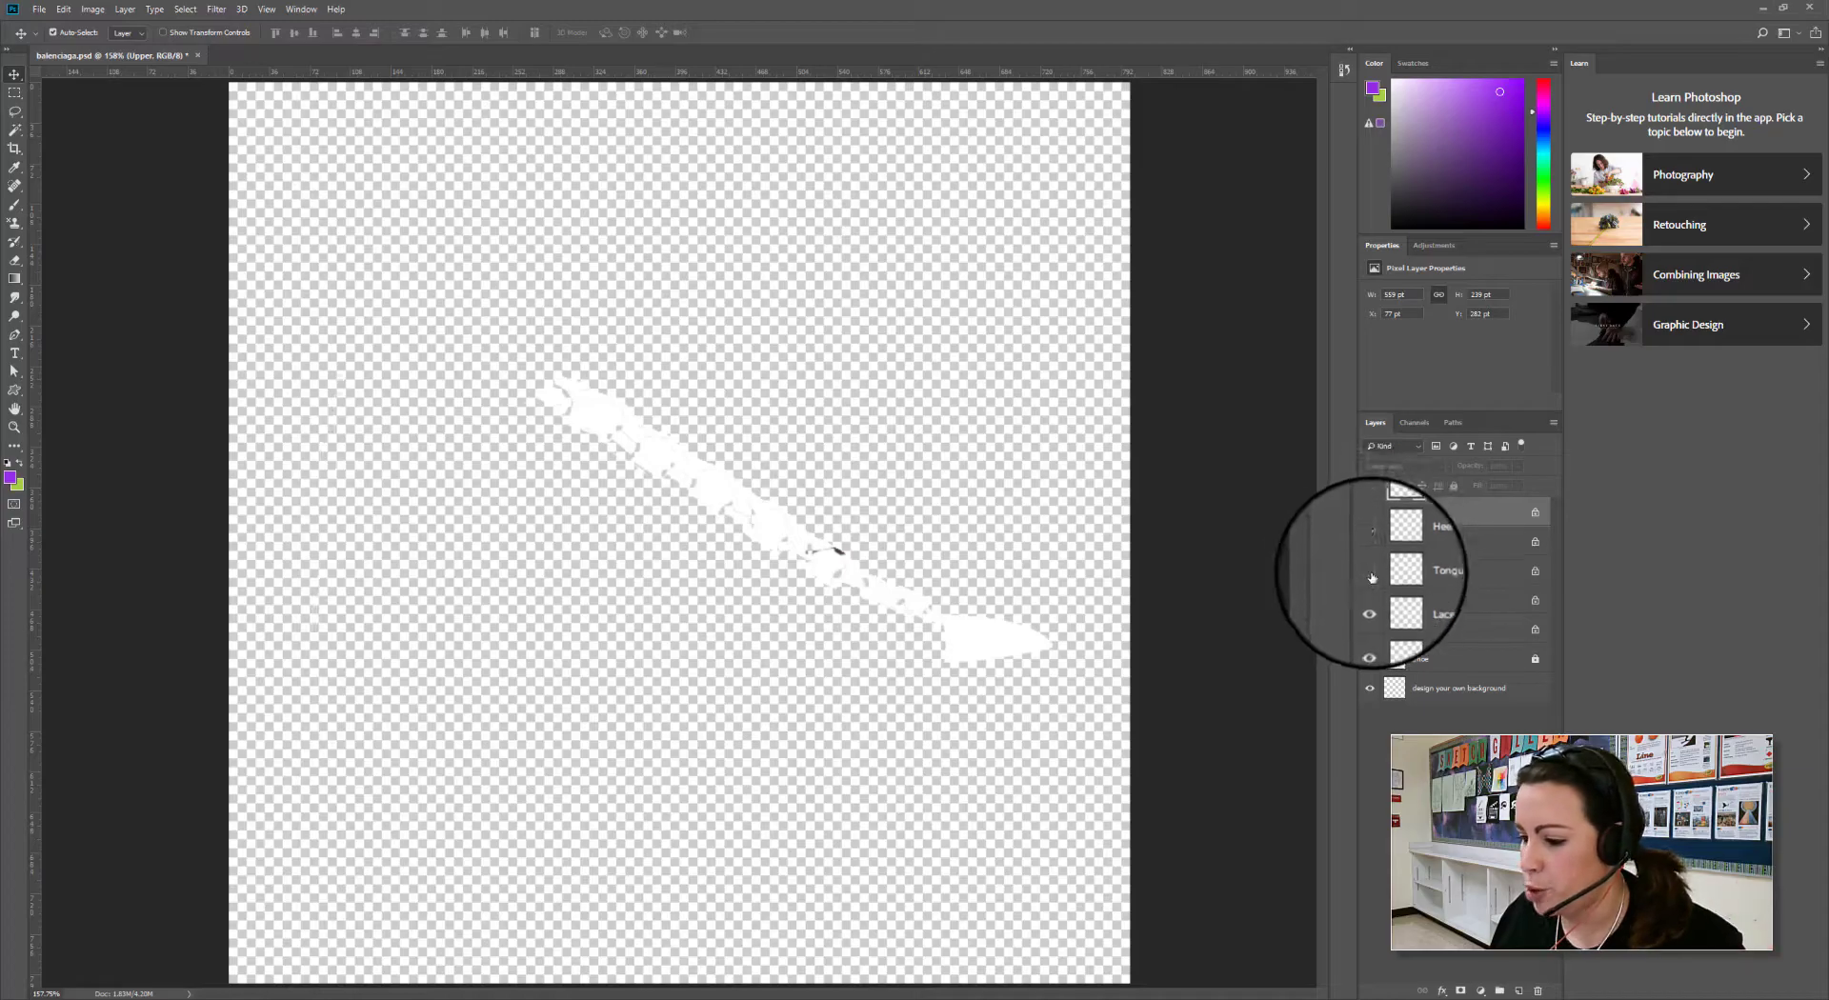
Hide the Tongue, Laces and Toe cap layers one by one to inspect their areas, and show all shoe layers again
{"action": "left_click", "coordinate": [1372, 574]}
{"action": "left_click", "coordinate": [1370, 574]}
{"action": "left_click", "coordinate": [1369, 602]}
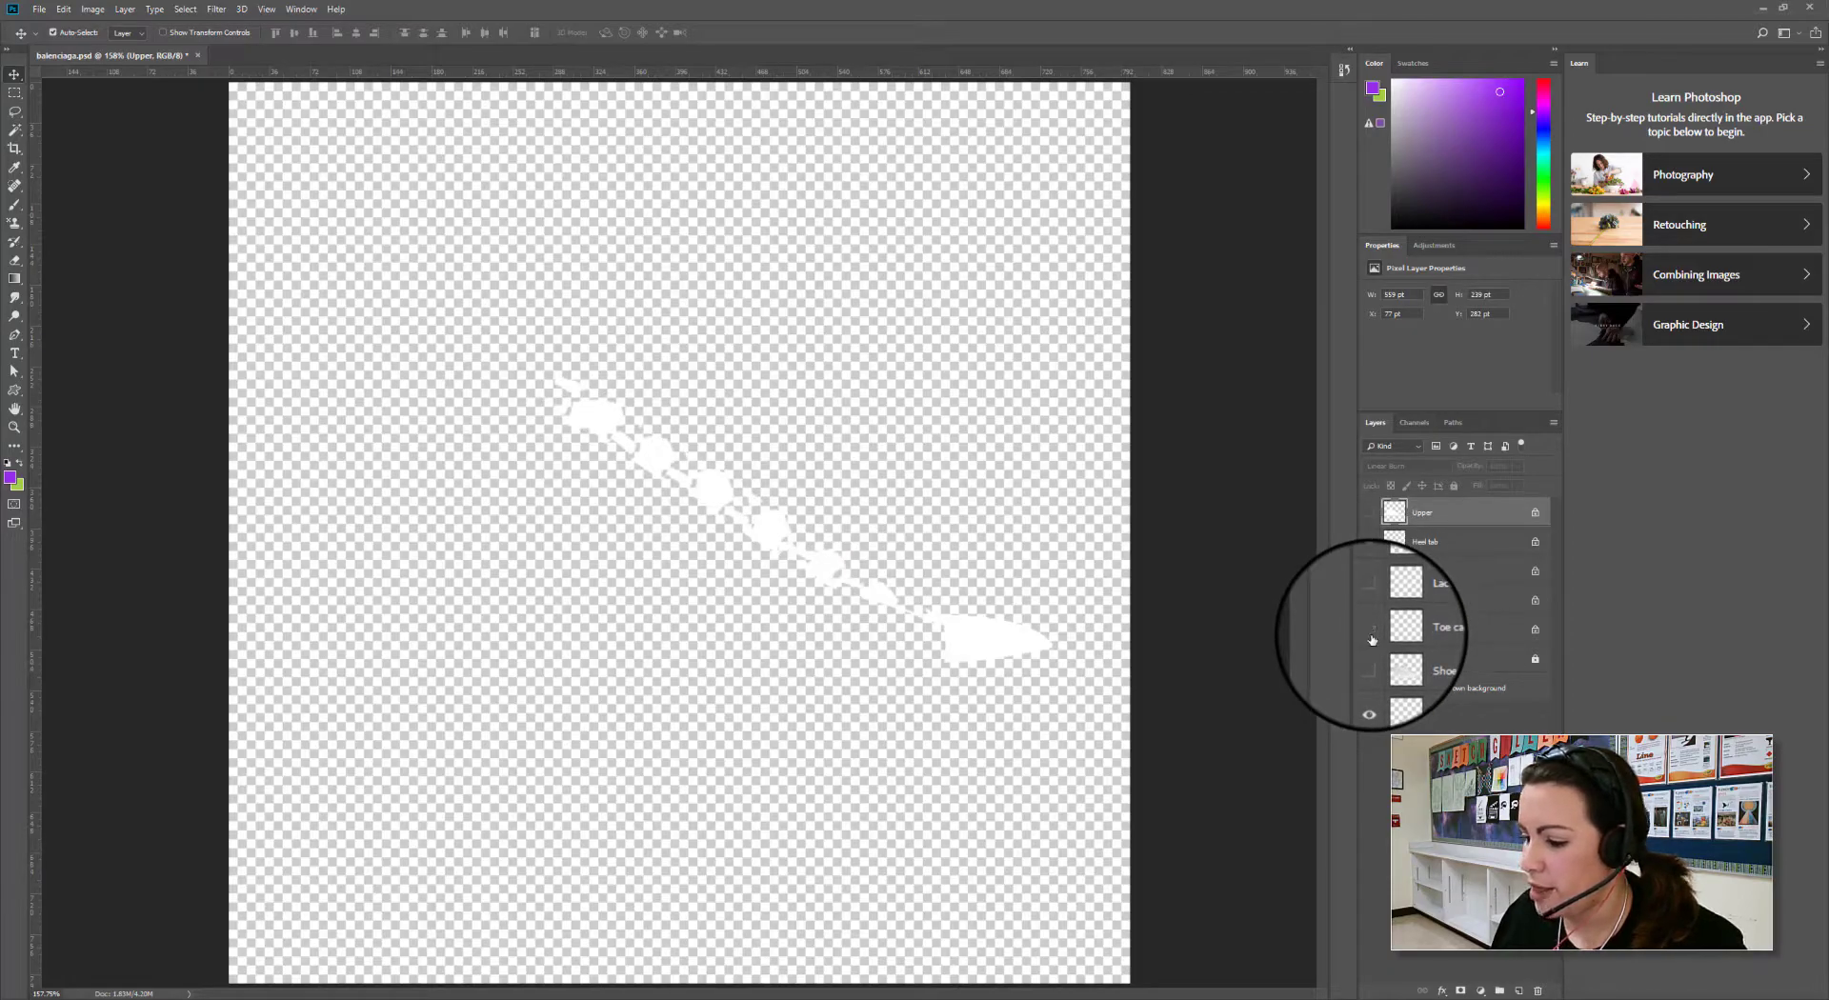
{"action": "left_click", "coordinate": [1371, 632]}
{"action": "left_click", "coordinate": [1371, 631]}
{"action": "left_click", "coordinate": [1369, 602]}
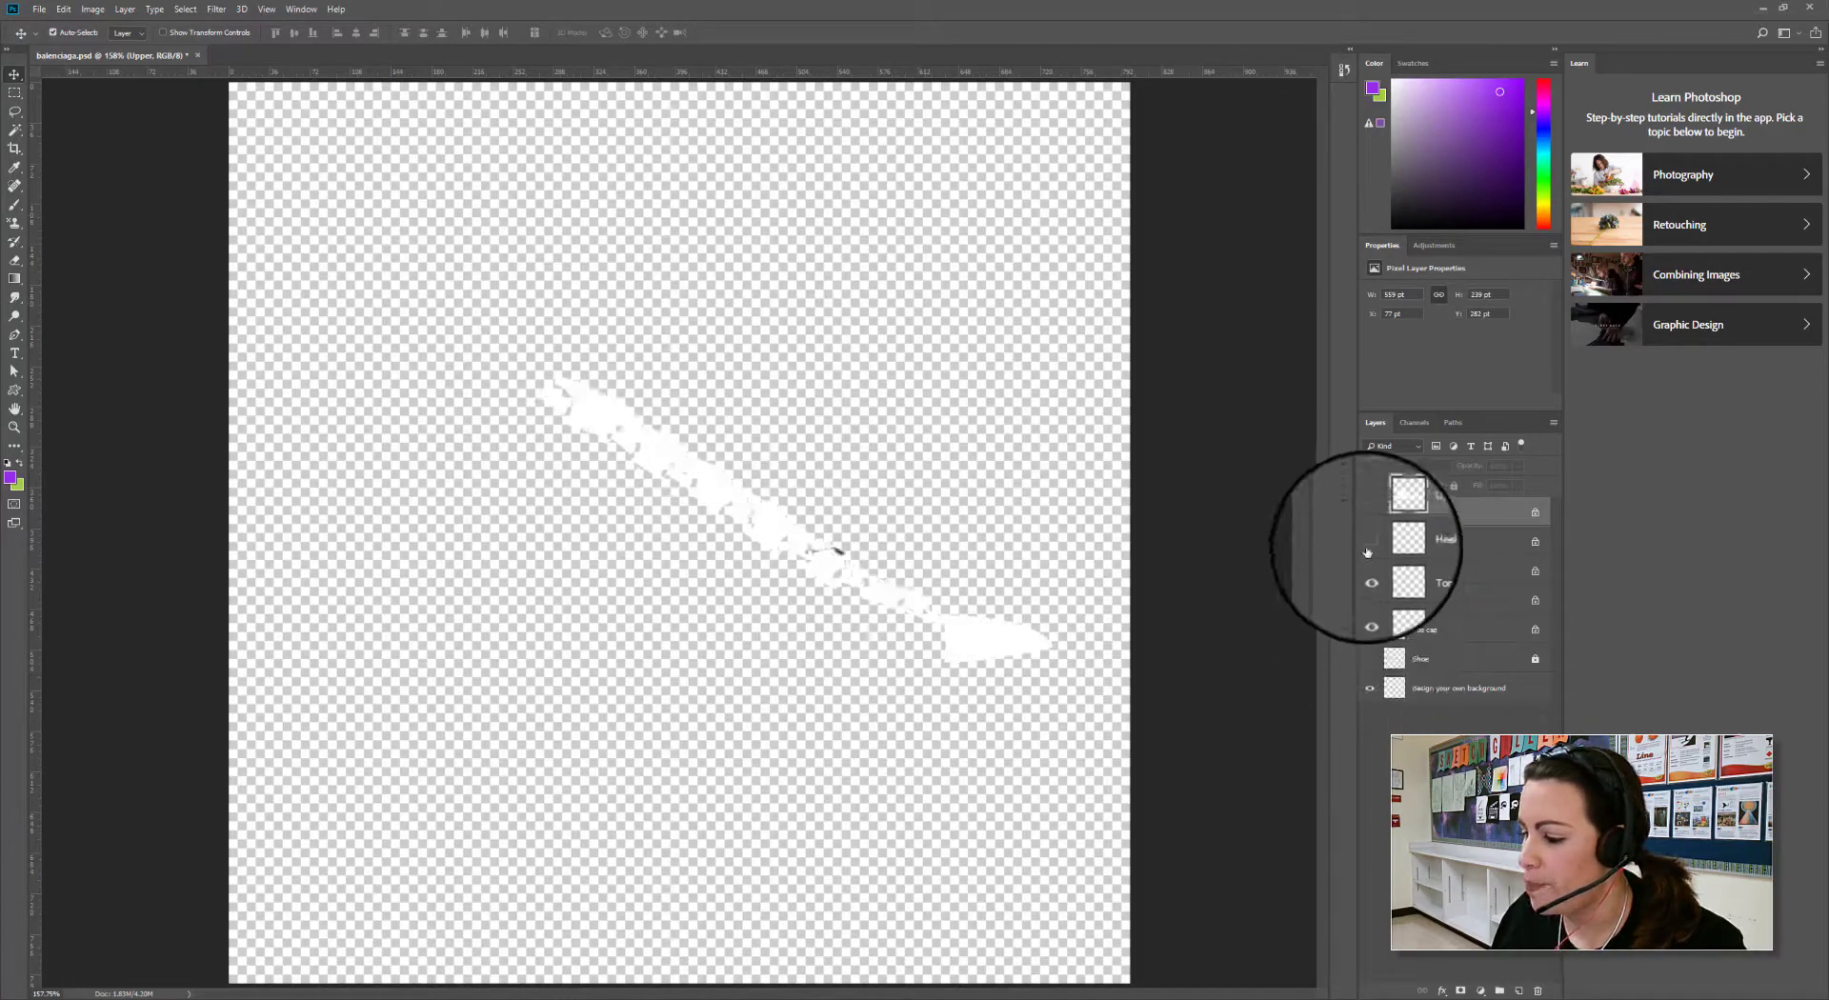
{"action": "left_click", "coordinate": [1370, 543]}
{"action": "left_click", "coordinate": [1370, 512]}
{"action": "left_click", "coordinate": [1369, 659]}
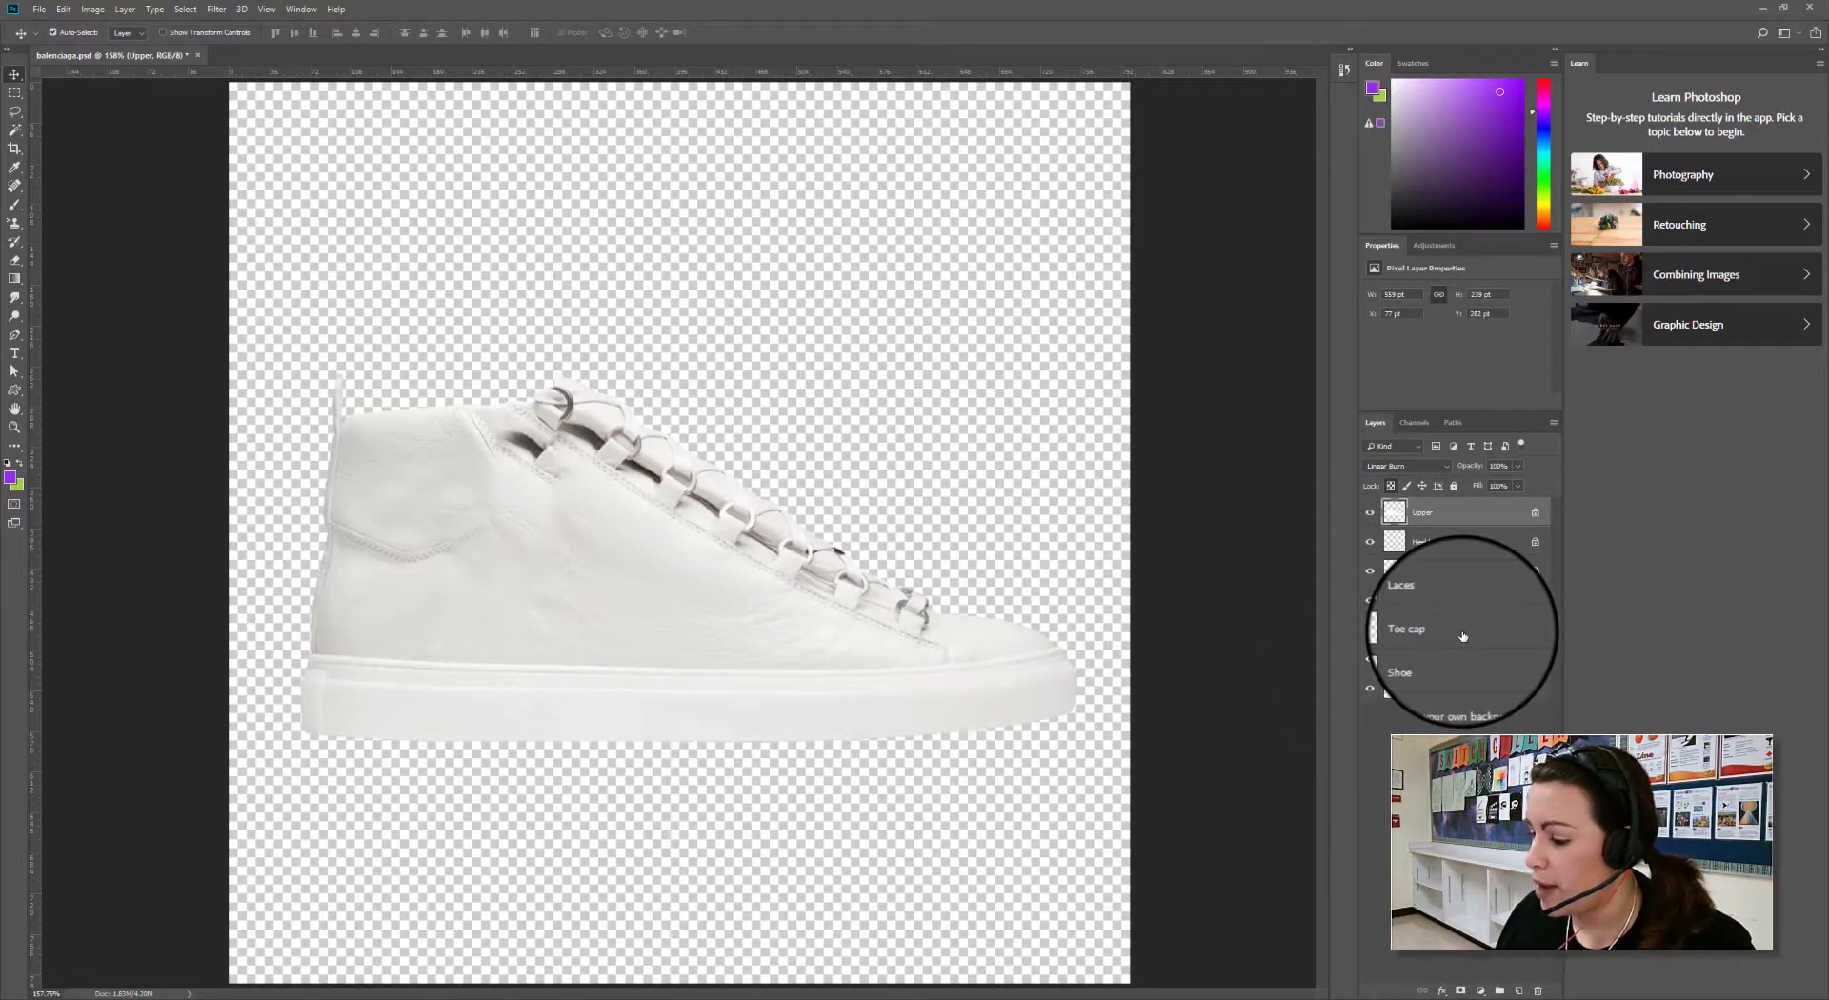
Hide the Shoe layer and load the Upper layer's shape as a selection
{"action": "left_click", "coordinate": [1370, 658]}
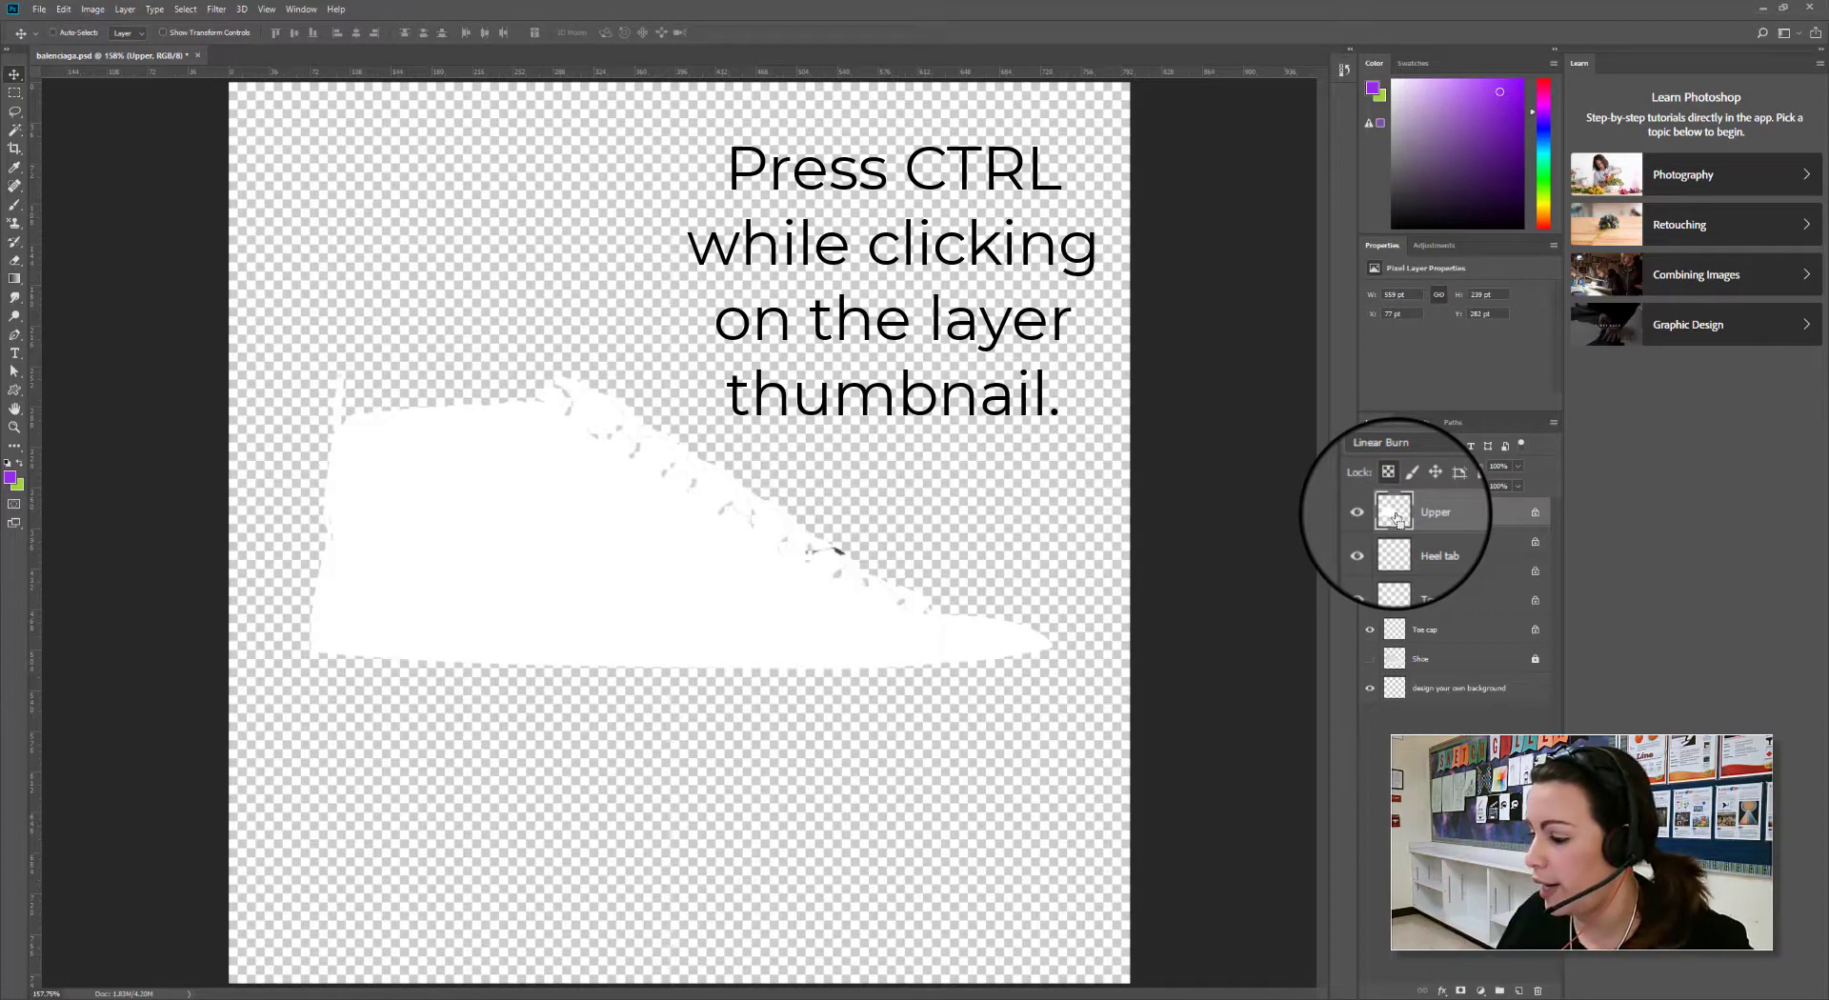
{"action": "left_click", "coordinate": [1397, 517], "text": "ctrl"}
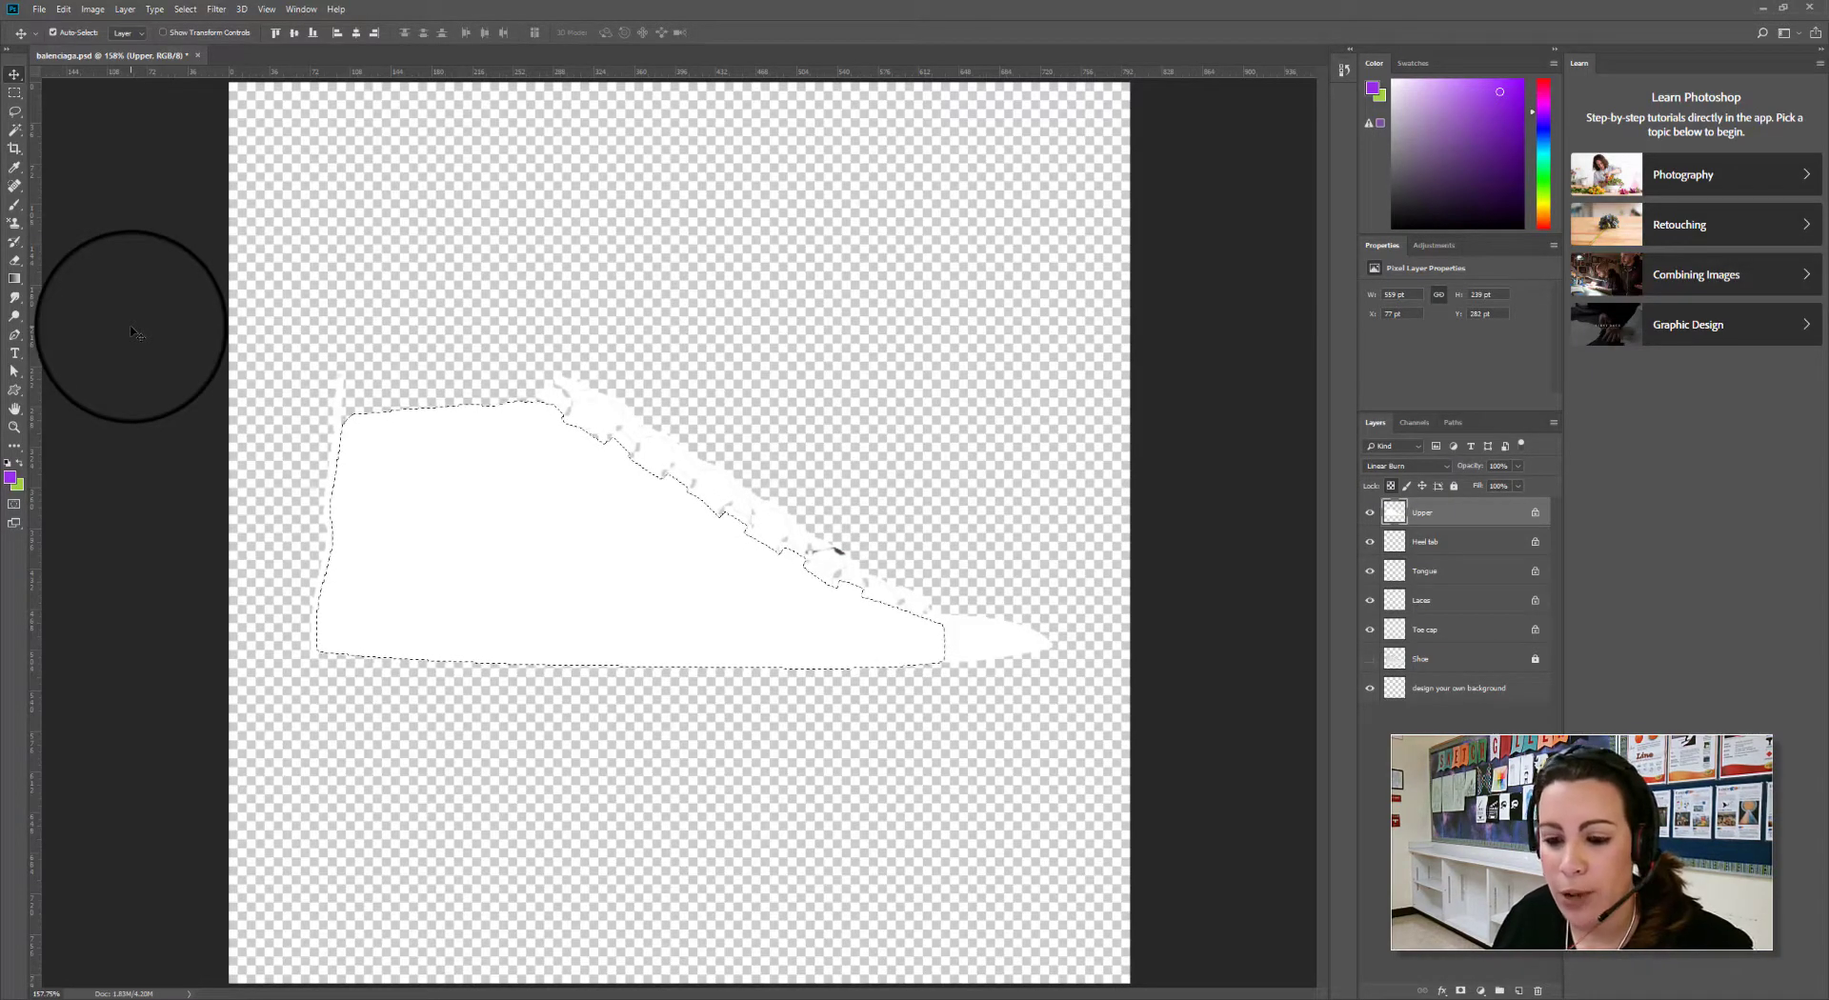
Change the gradient's green end stop to light pink and fill the selected upper with the purple-to-pink gradient diagonally from heel to toe
{"action": "left_click", "coordinate": [14, 283]}
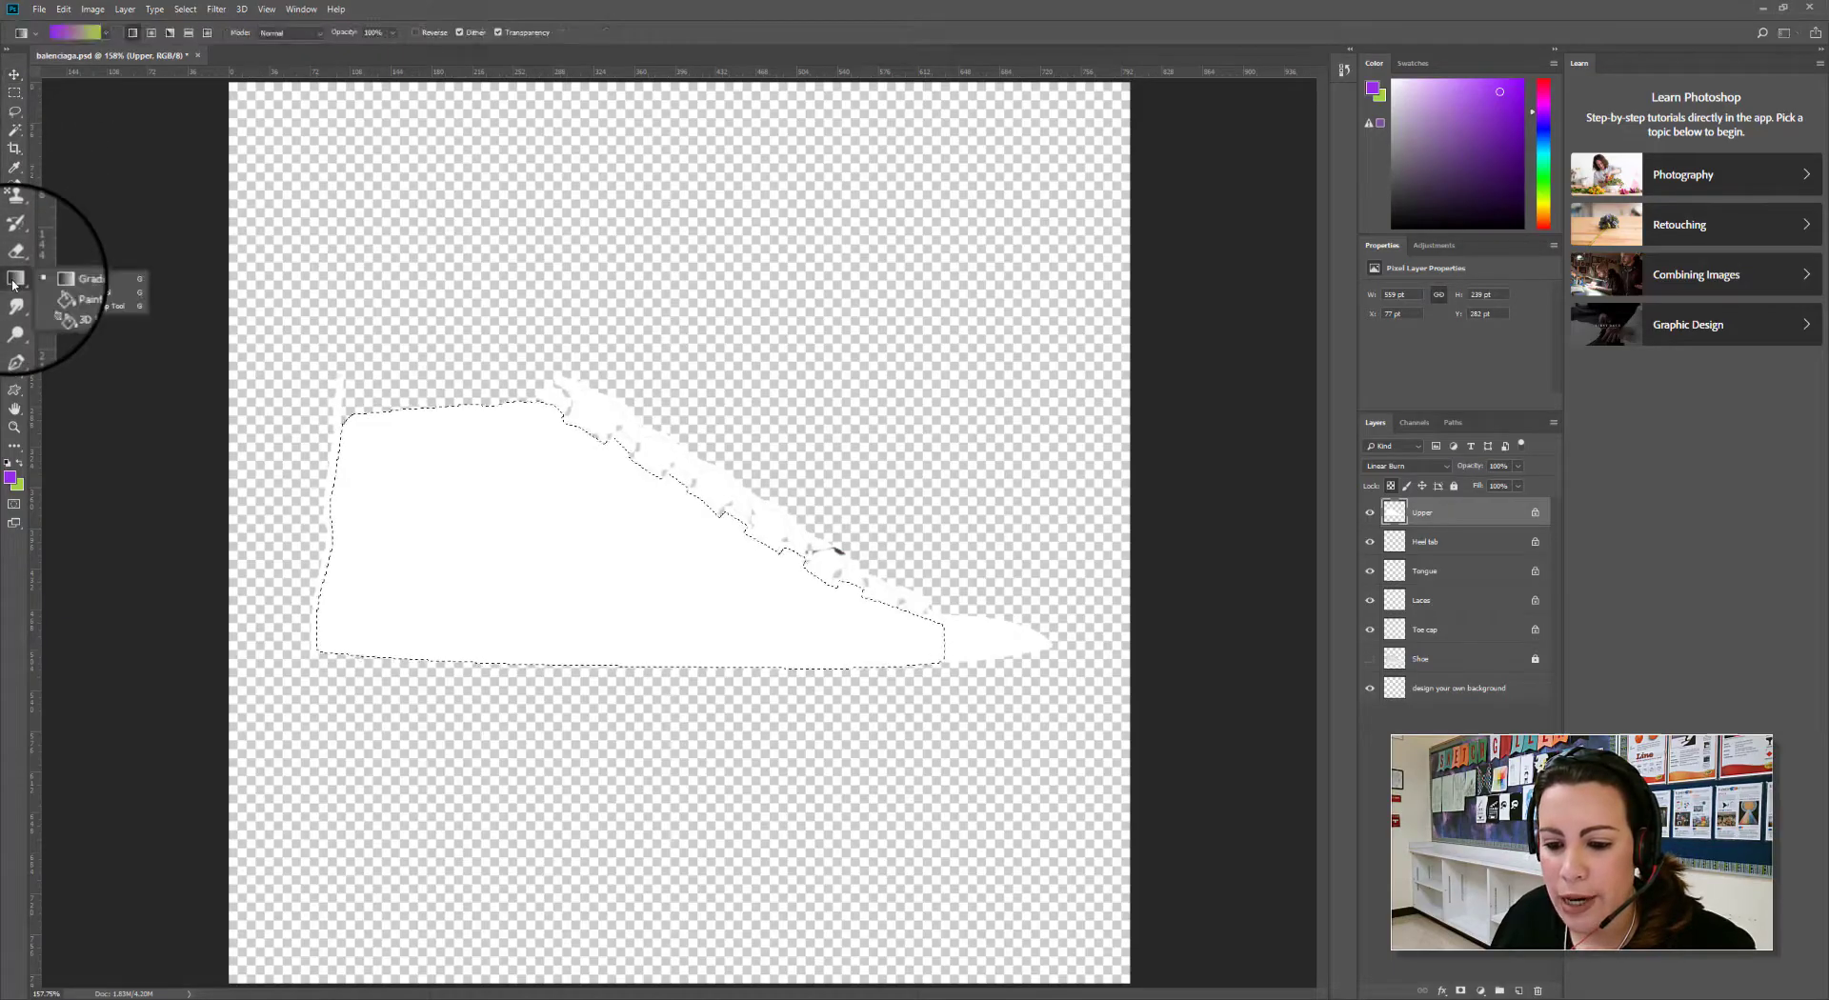
{"action": "left_click", "coordinate": [60, 283]}
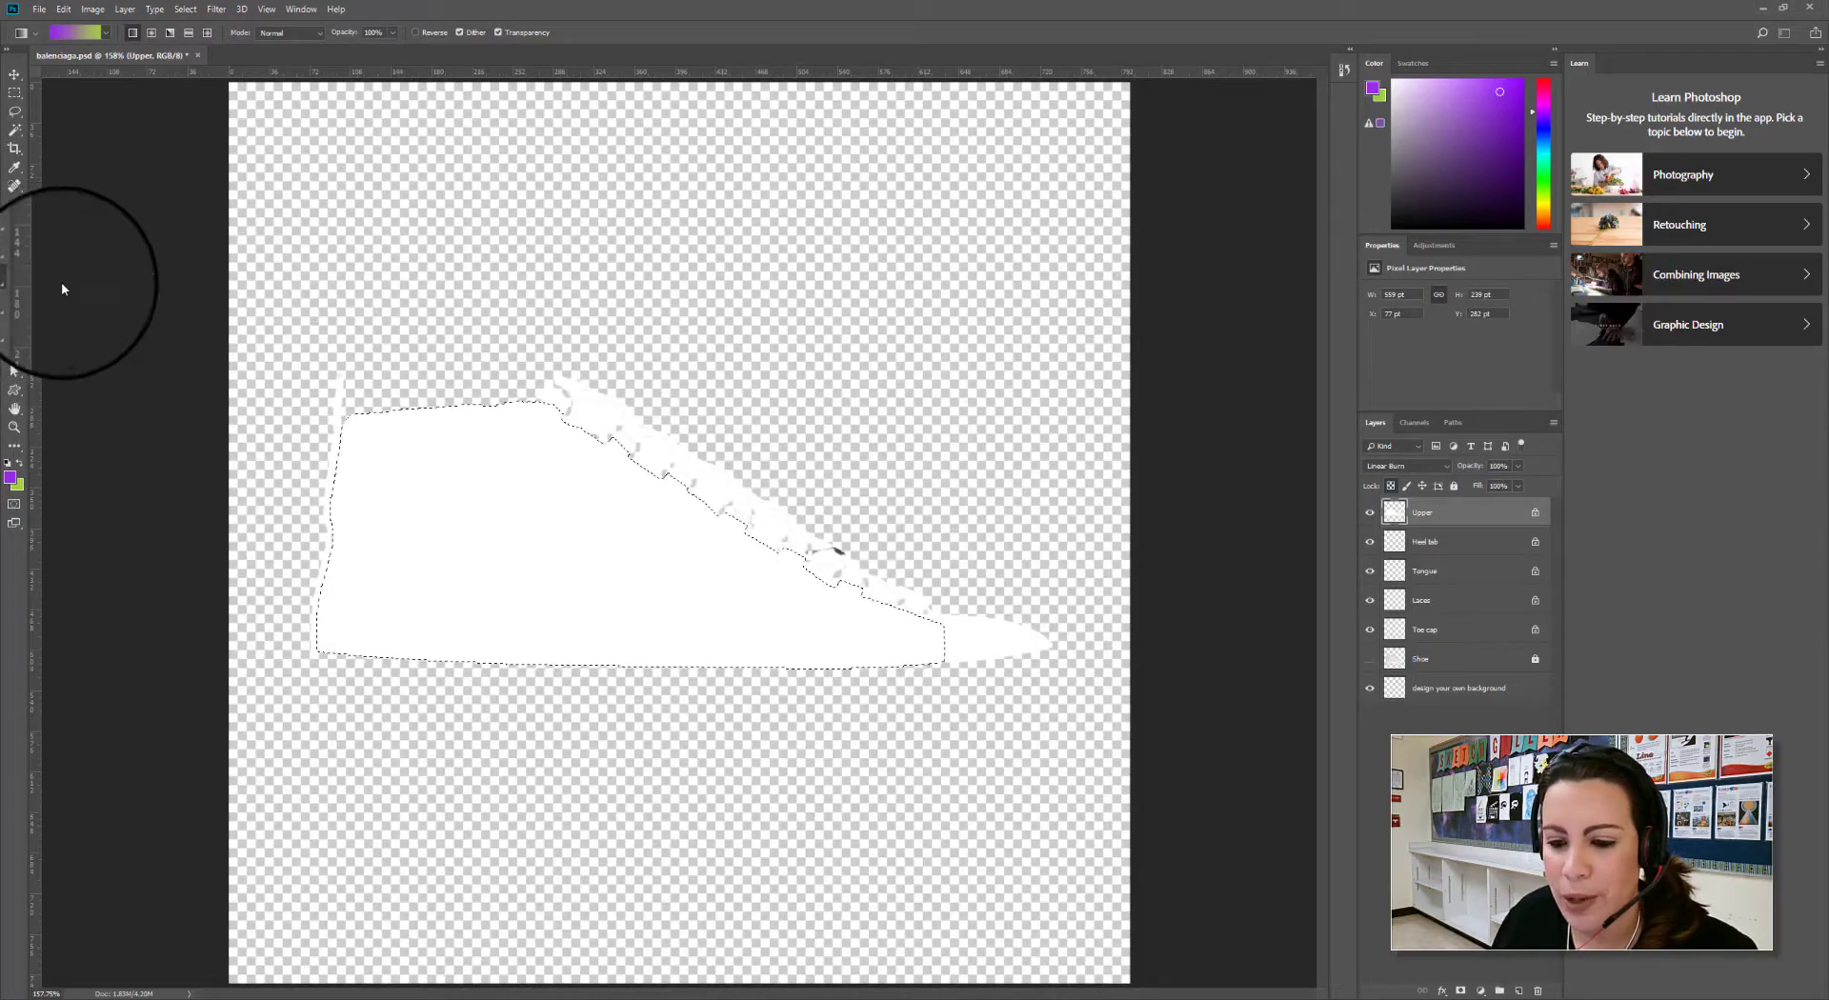
{"action": "left_click", "coordinate": [59, 34]}
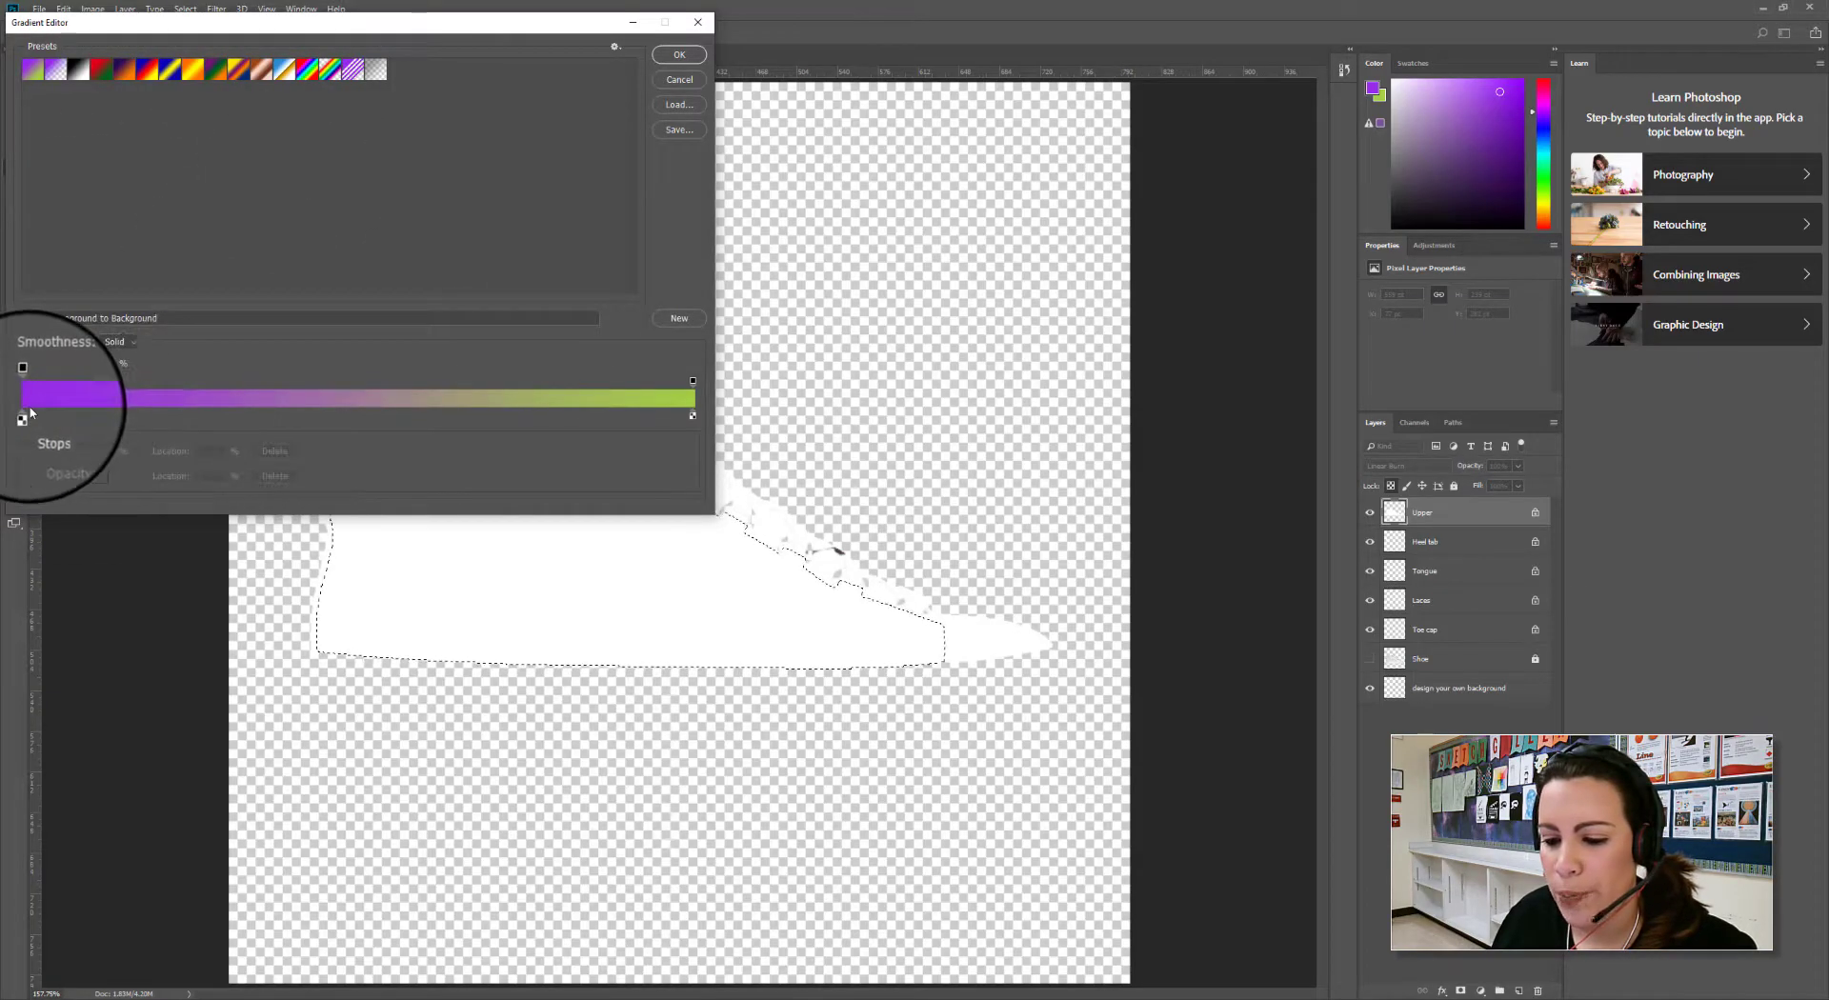
{"action": "double_click", "coordinate": [694, 418]}
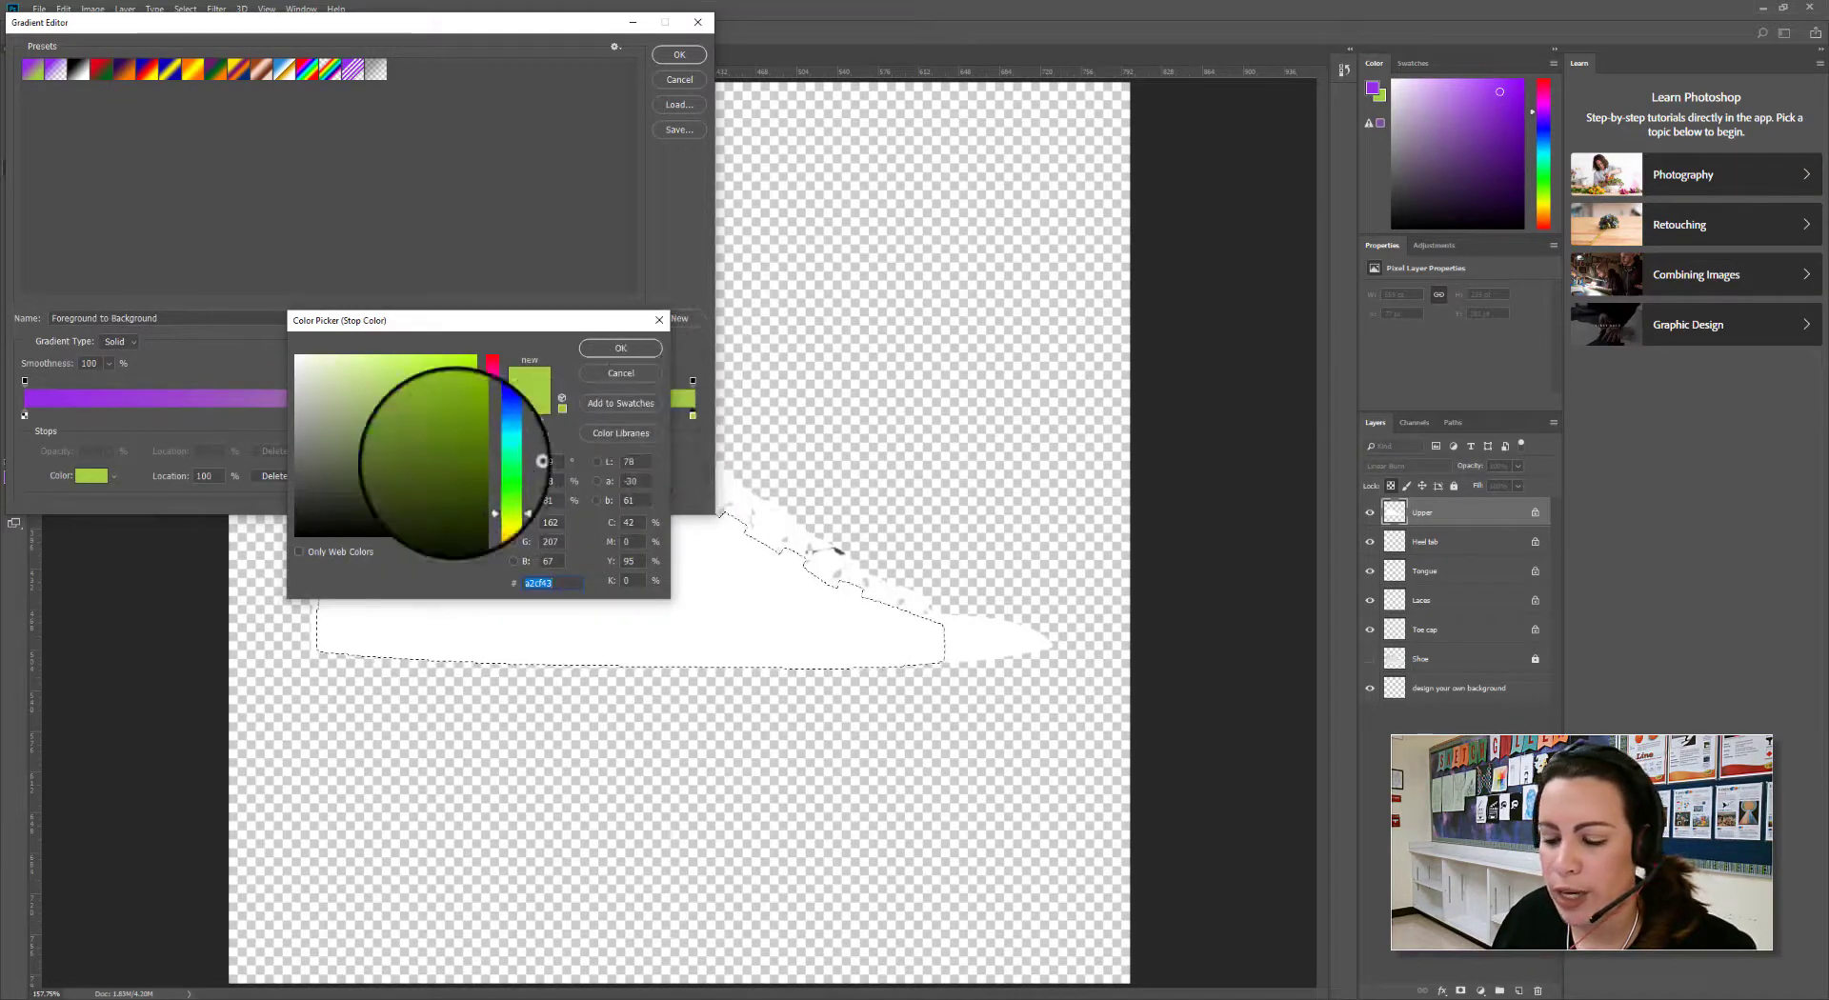
{"action": "left_click_drag", "start_coordinate": [491, 373], "coordinate": [491, 400]}
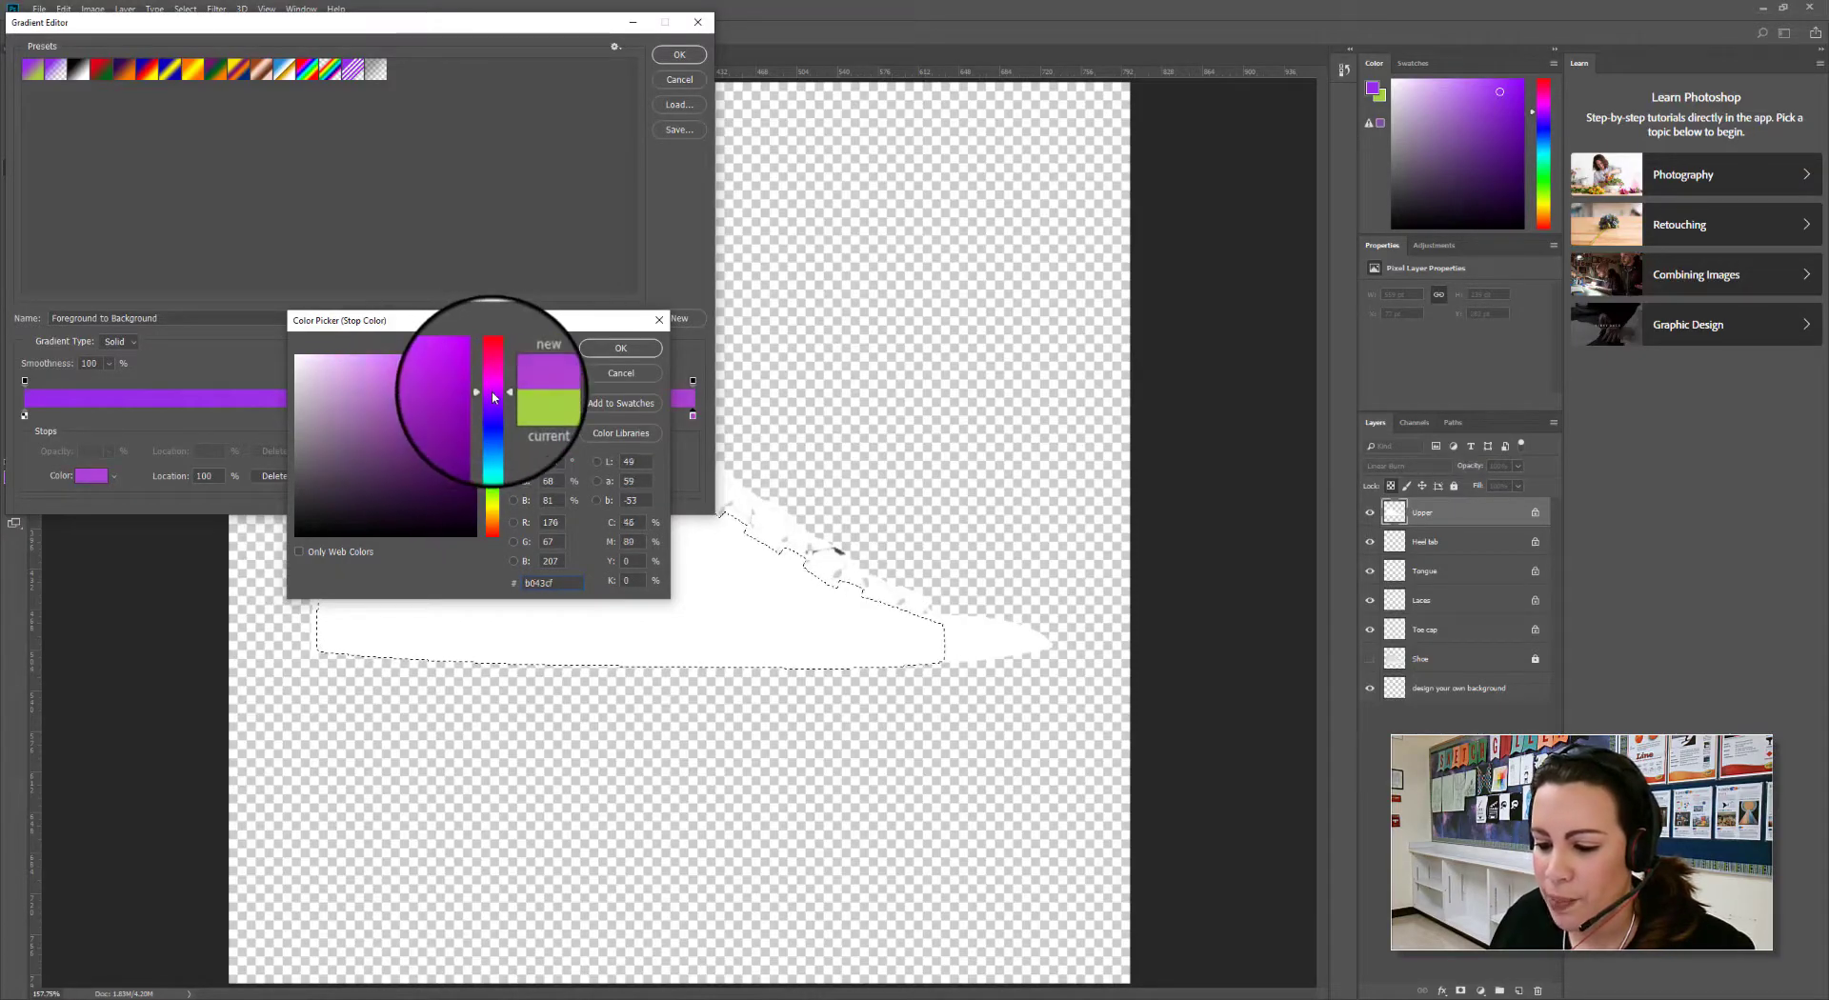
{"action": "left_click", "coordinate": [367, 359]}
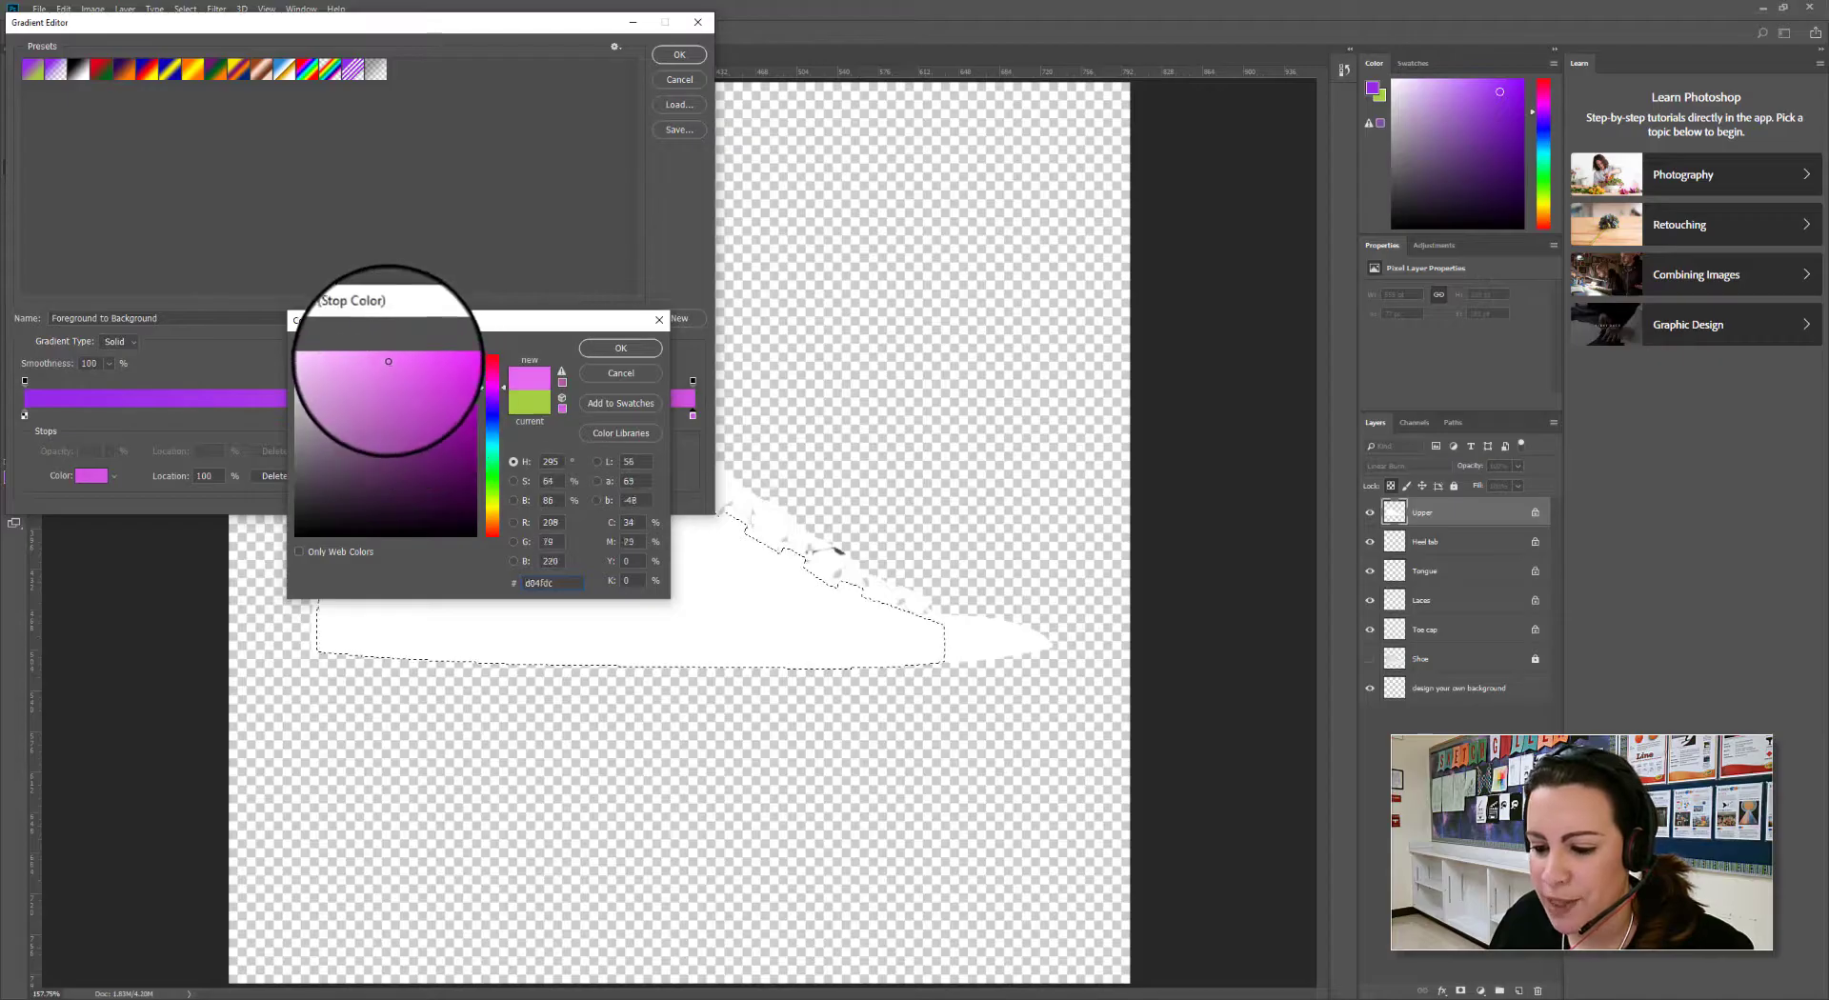
{"action": "left_click", "coordinate": [620, 348]}
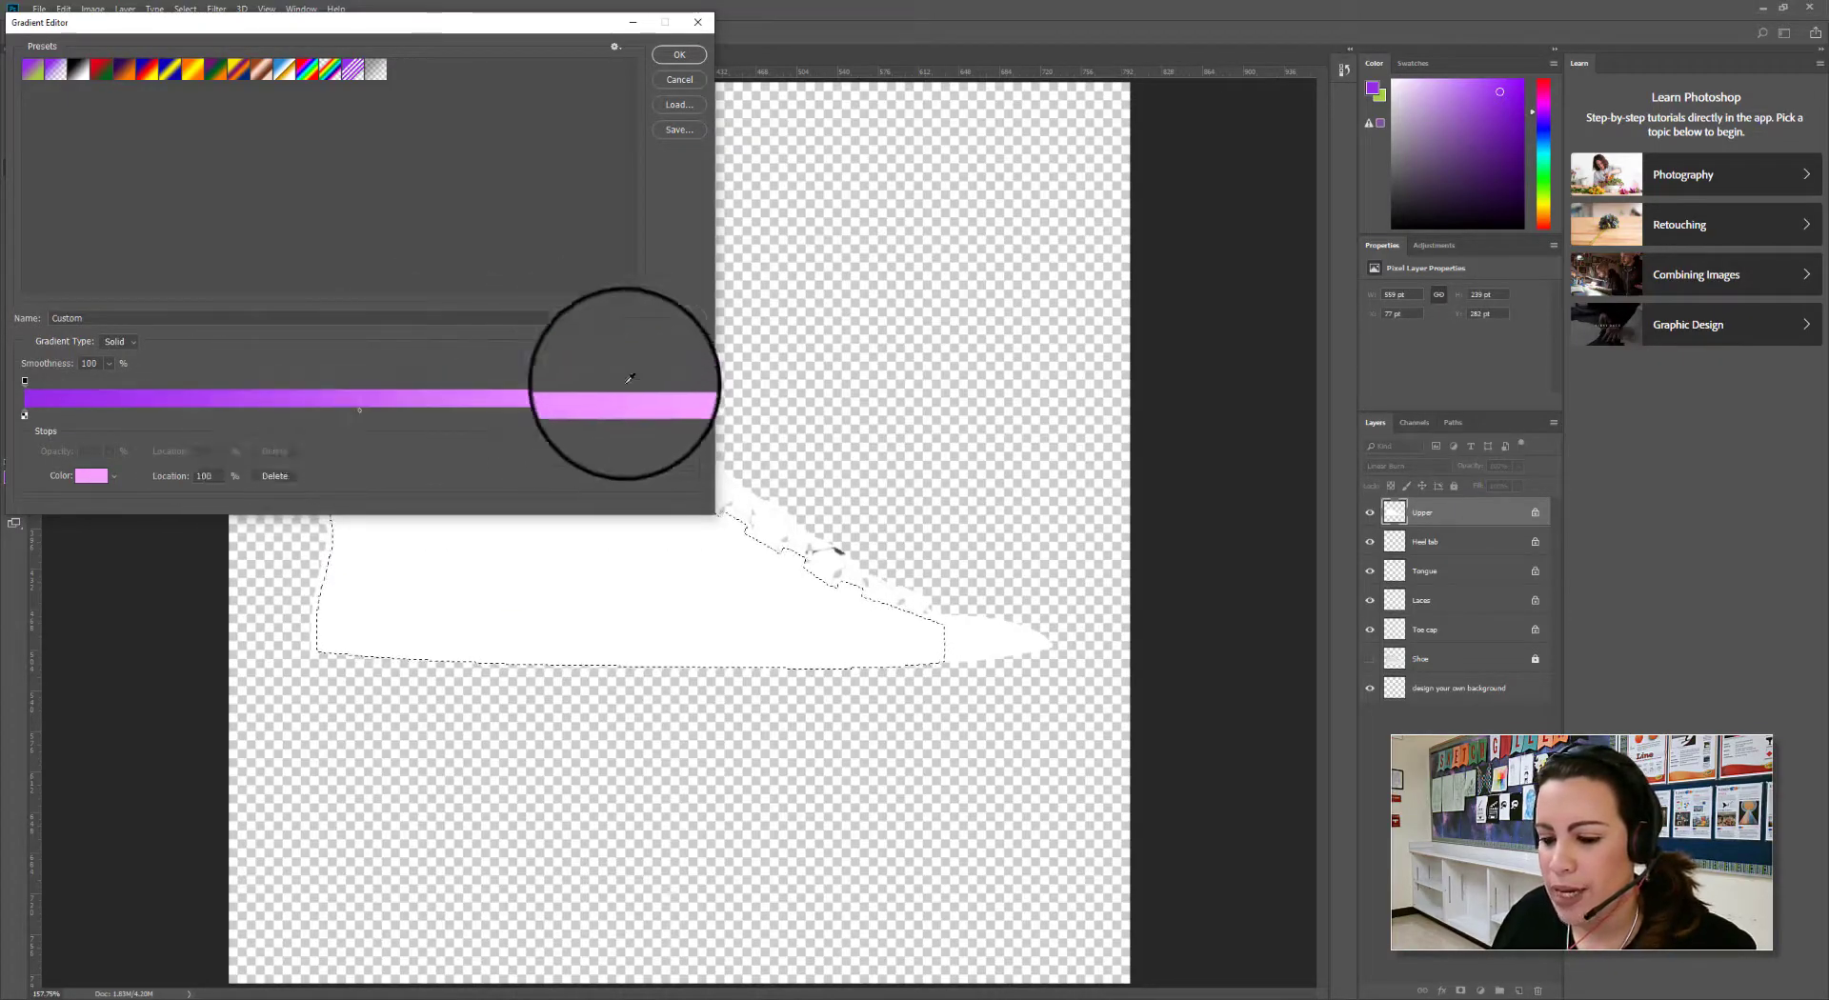
{"action": "left_click", "coordinate": [699, 62]}
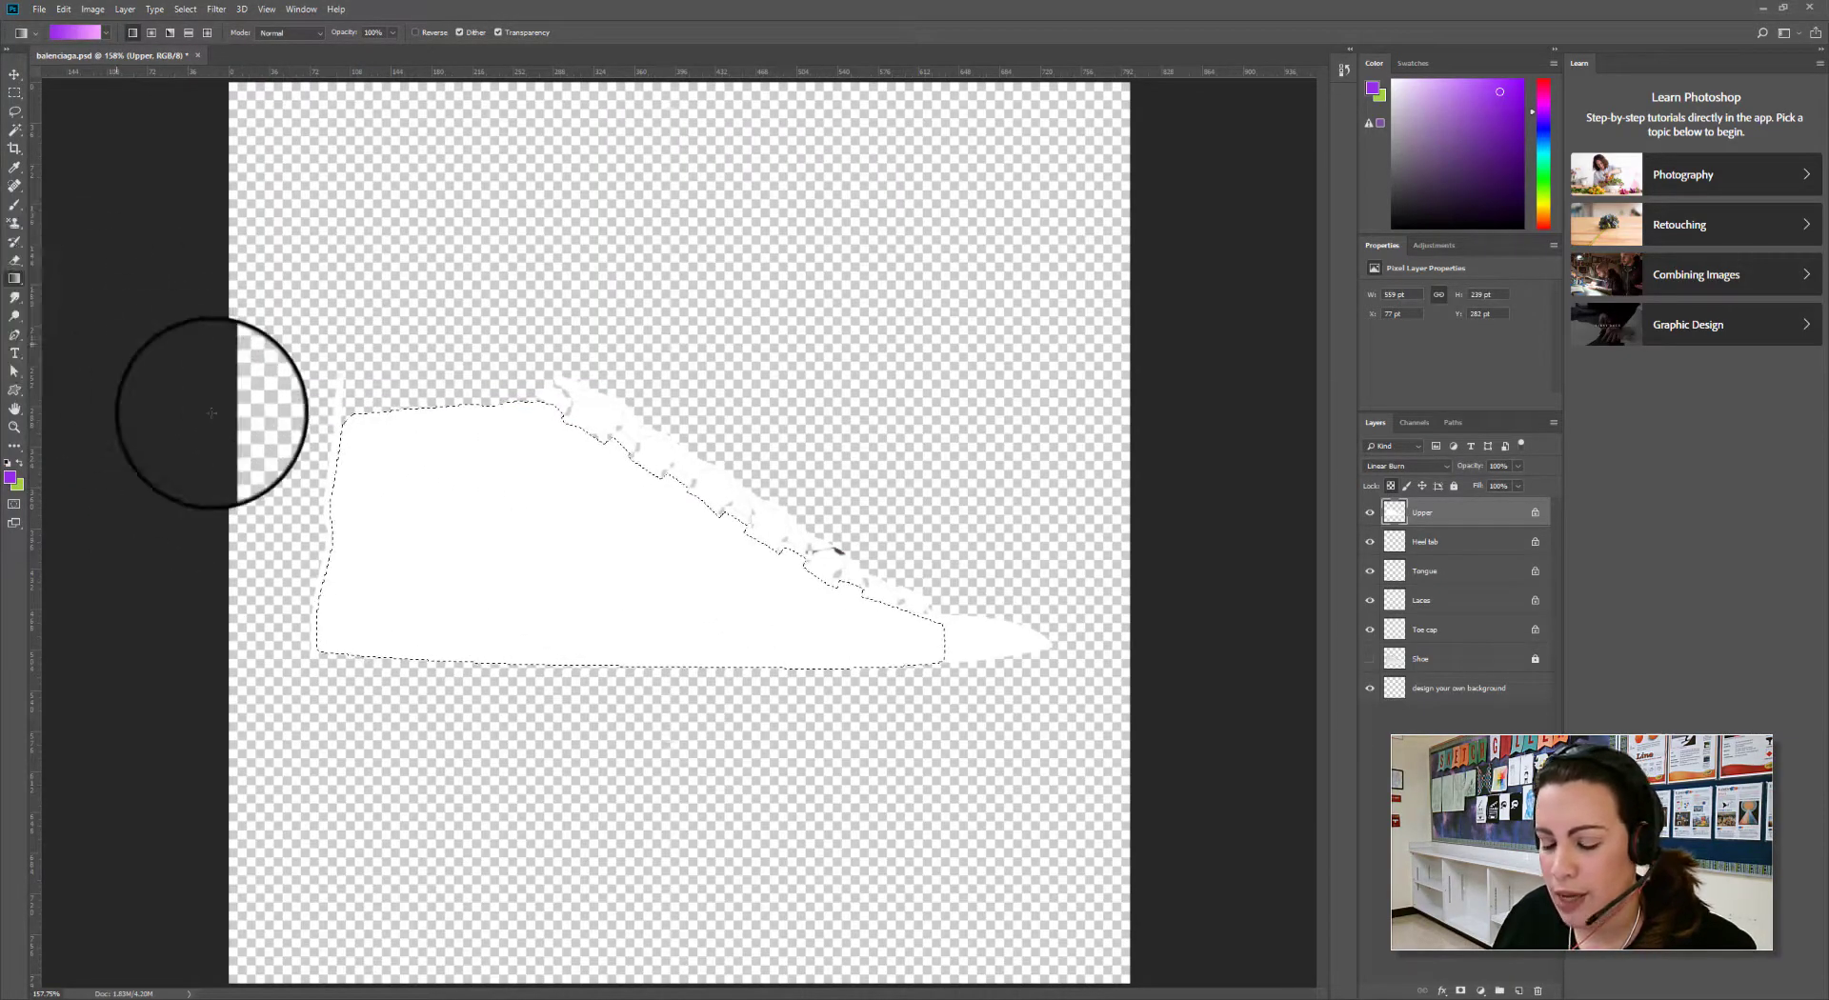
{"action": "left_click_drag", "start_coordinate": [354, 413], "coordinate": [1173, 752]}
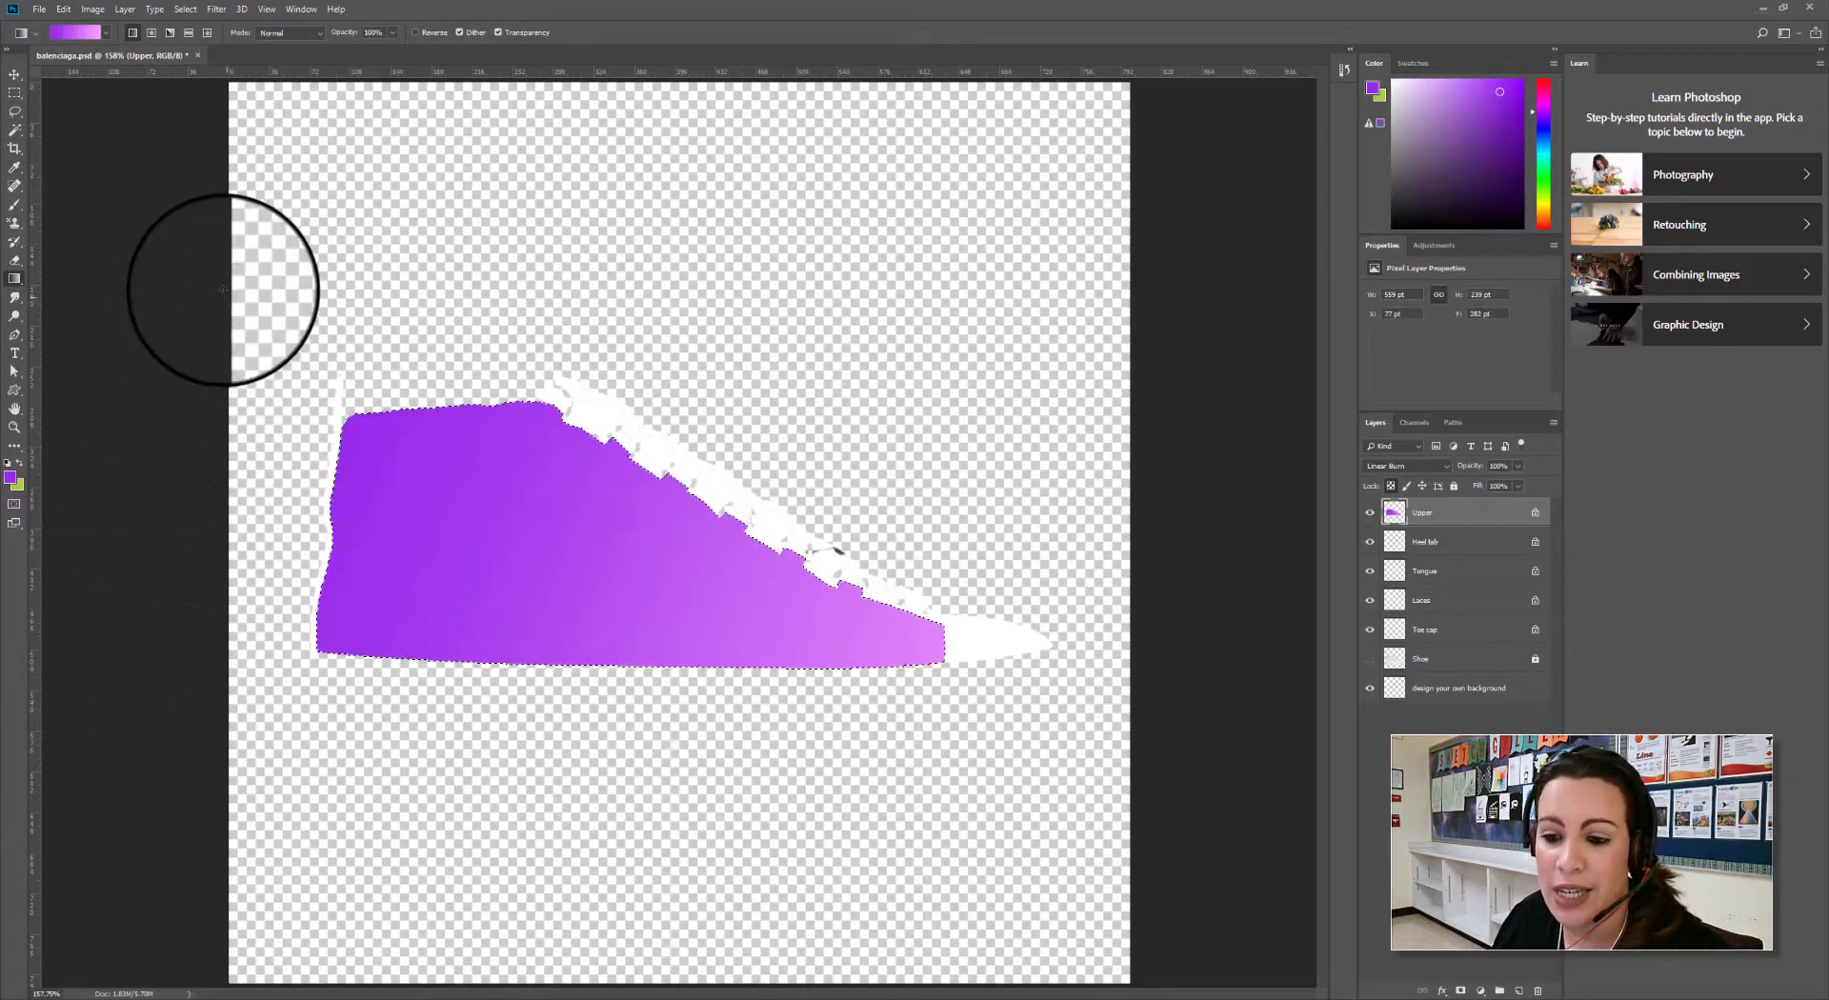
Activate the Brush tool, collapse the General Brushes group and browse the presets to the 20 Ivy Brushes set
{"action": "left_click", "coordinate": [14, 206]}
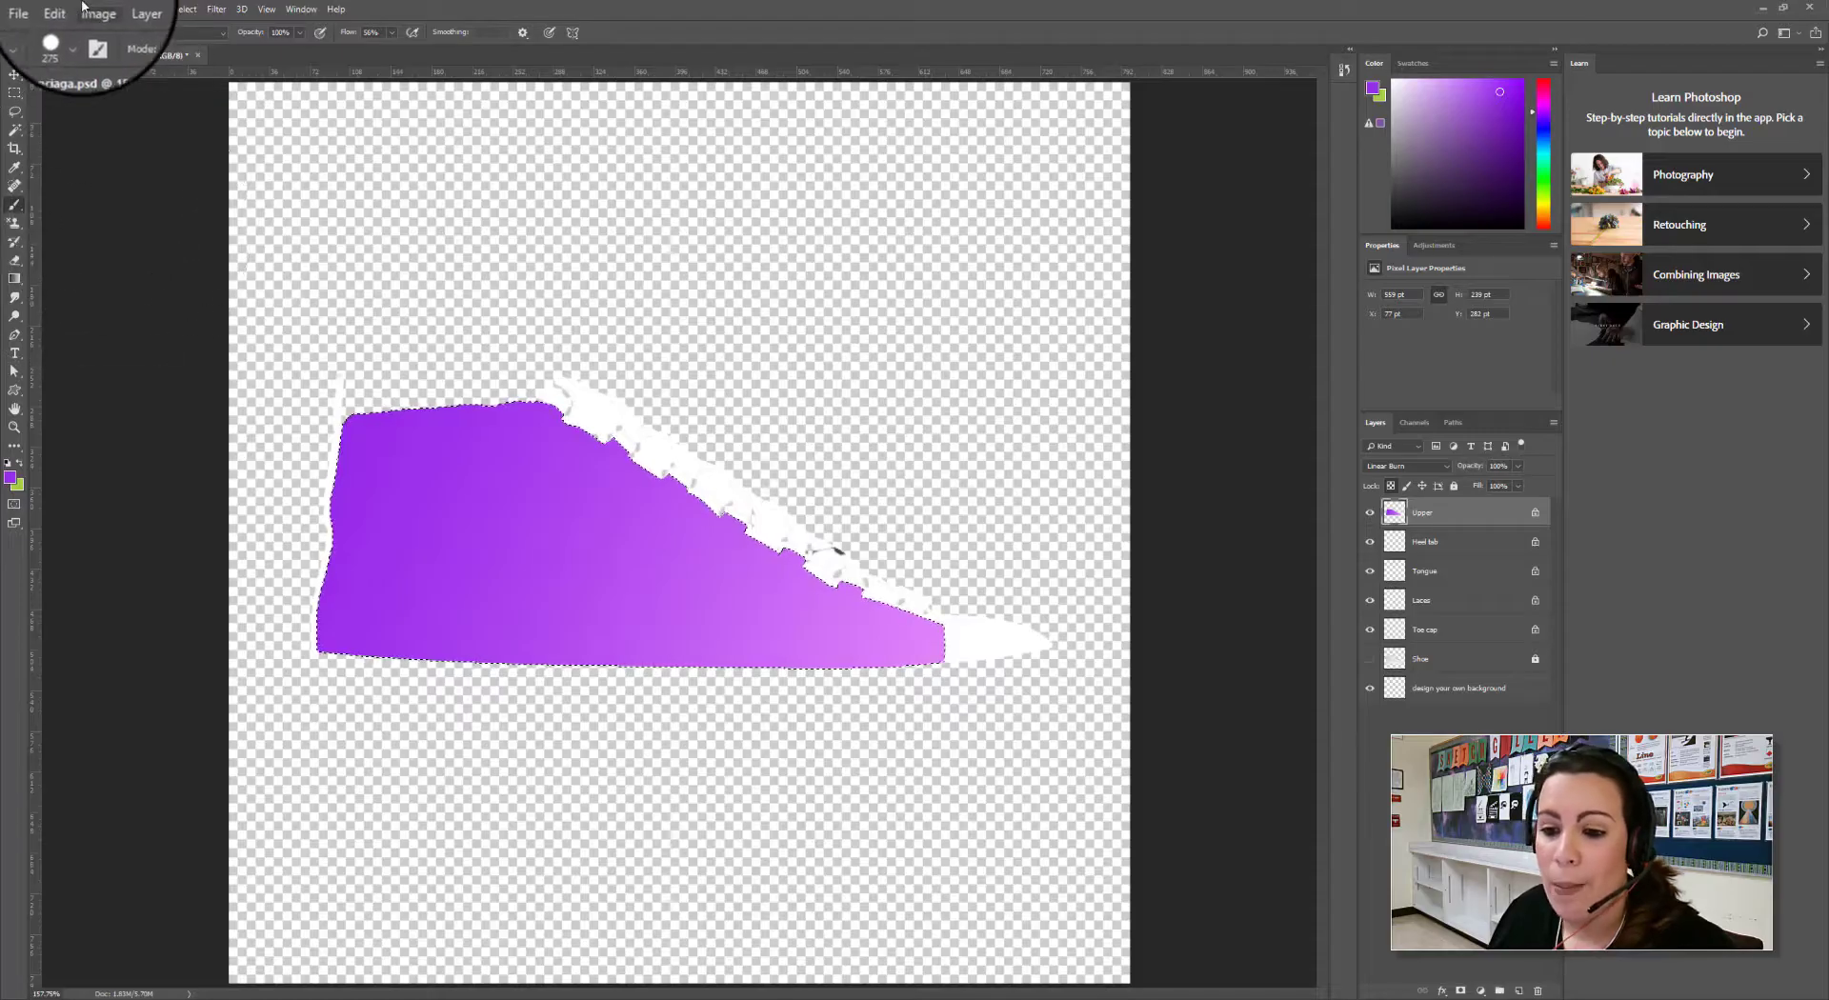
{"action": "left_click", "coordinate": [74, 33]}
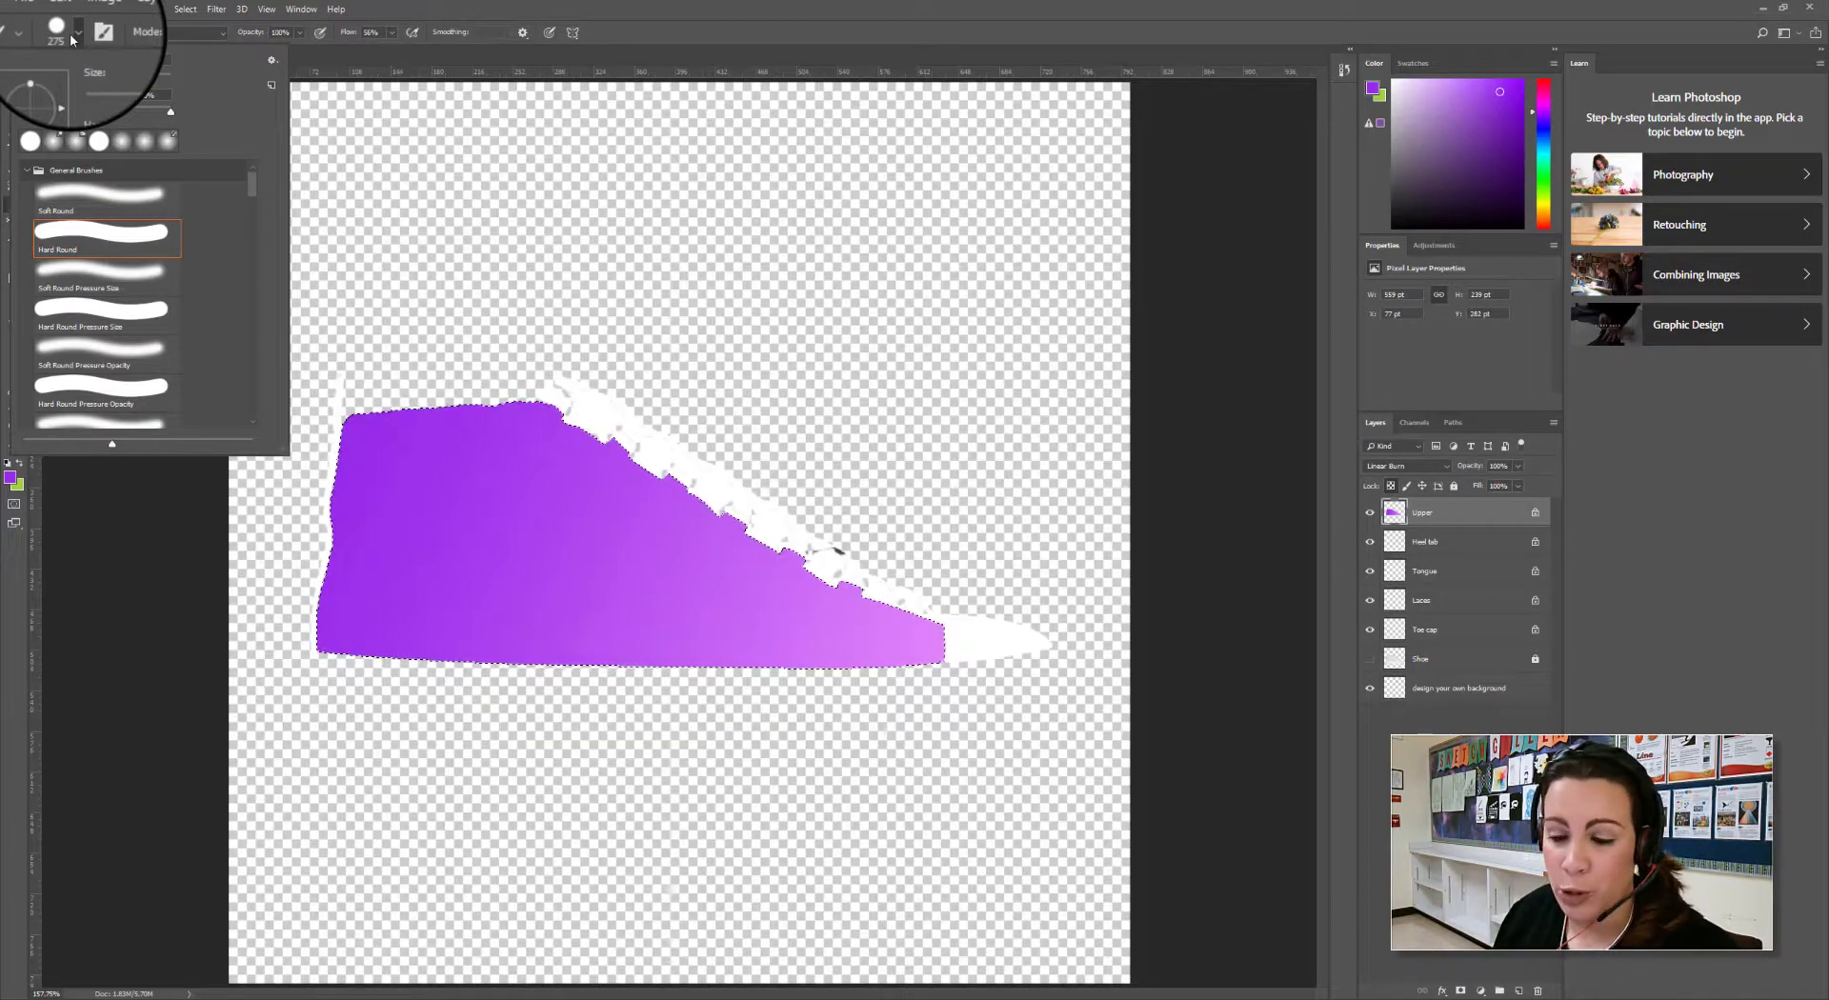
{"action": "left_click", "coordinate": [73, 35]}
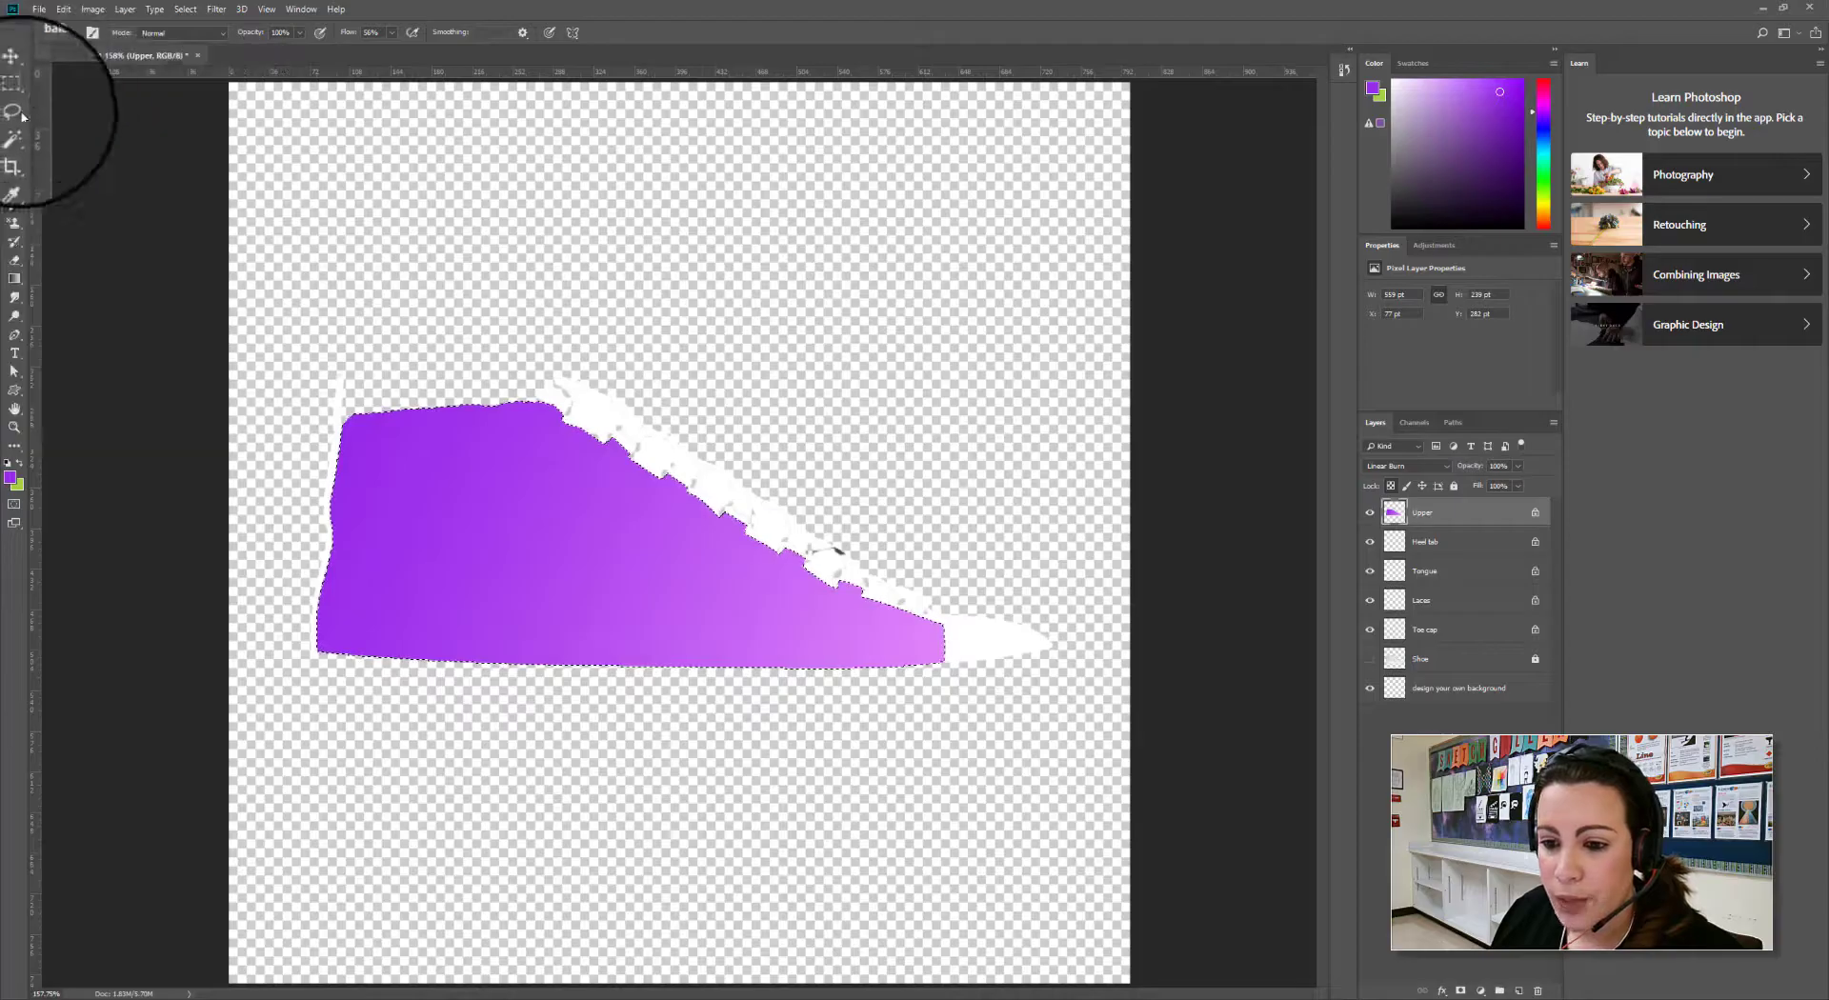
{"action": "left_click", "coordinate": [74, 38]}
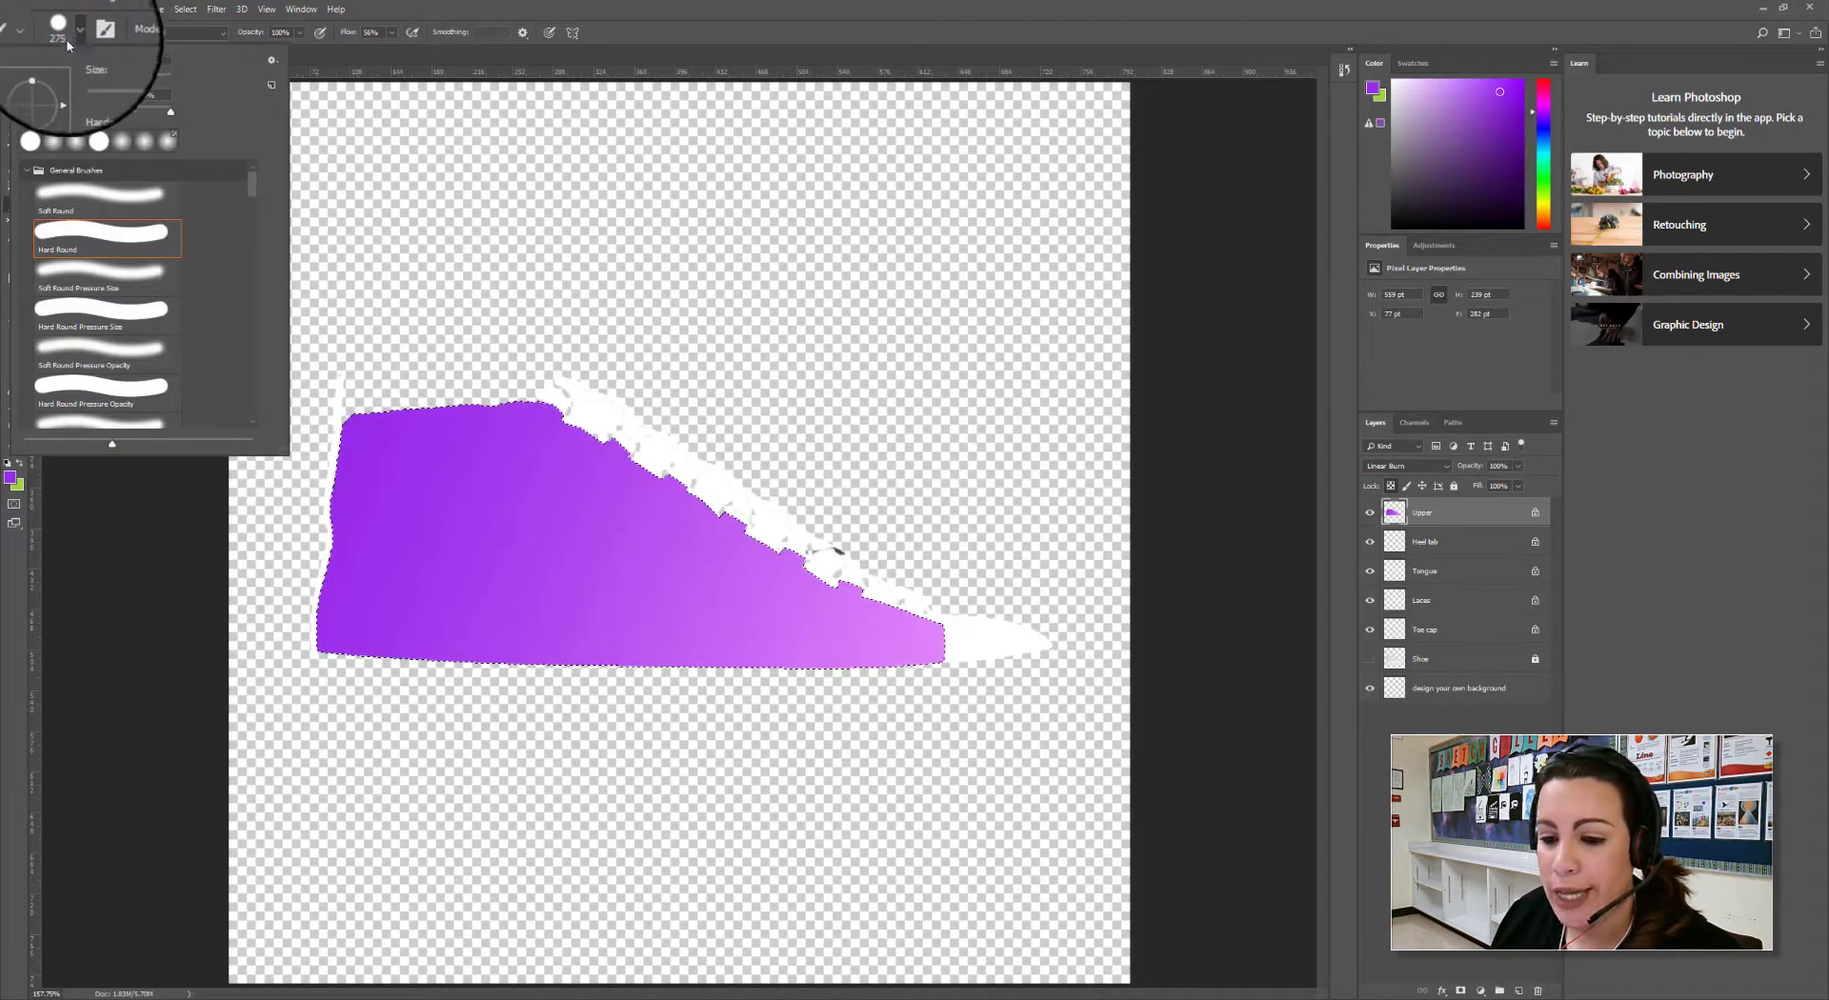
{"action": "left_click", "coordinate": [26, 170]}
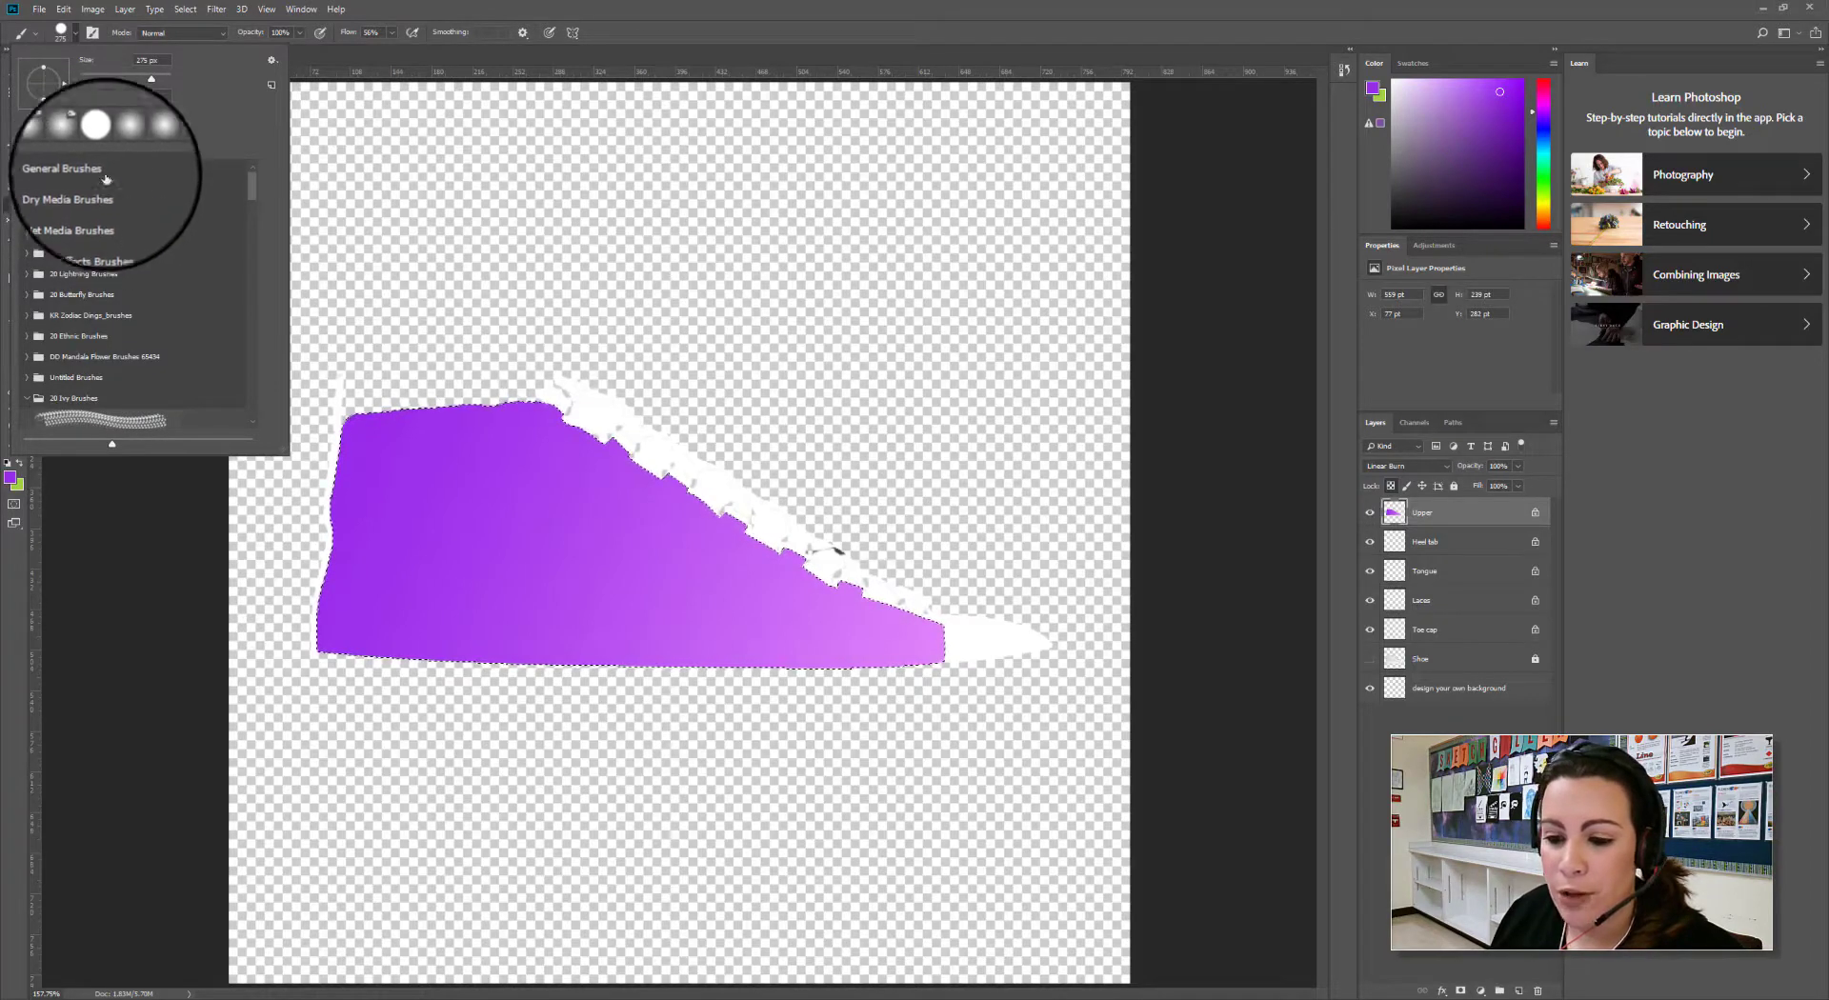
{"action": "scroll", "coordinate": [141, 256], "scroll_direction": "down", "scroll_amount": 1}
{"action": "scroll", "coordinate": [141, 257], "scroll_direction": "down", "scroll_amount": 3}
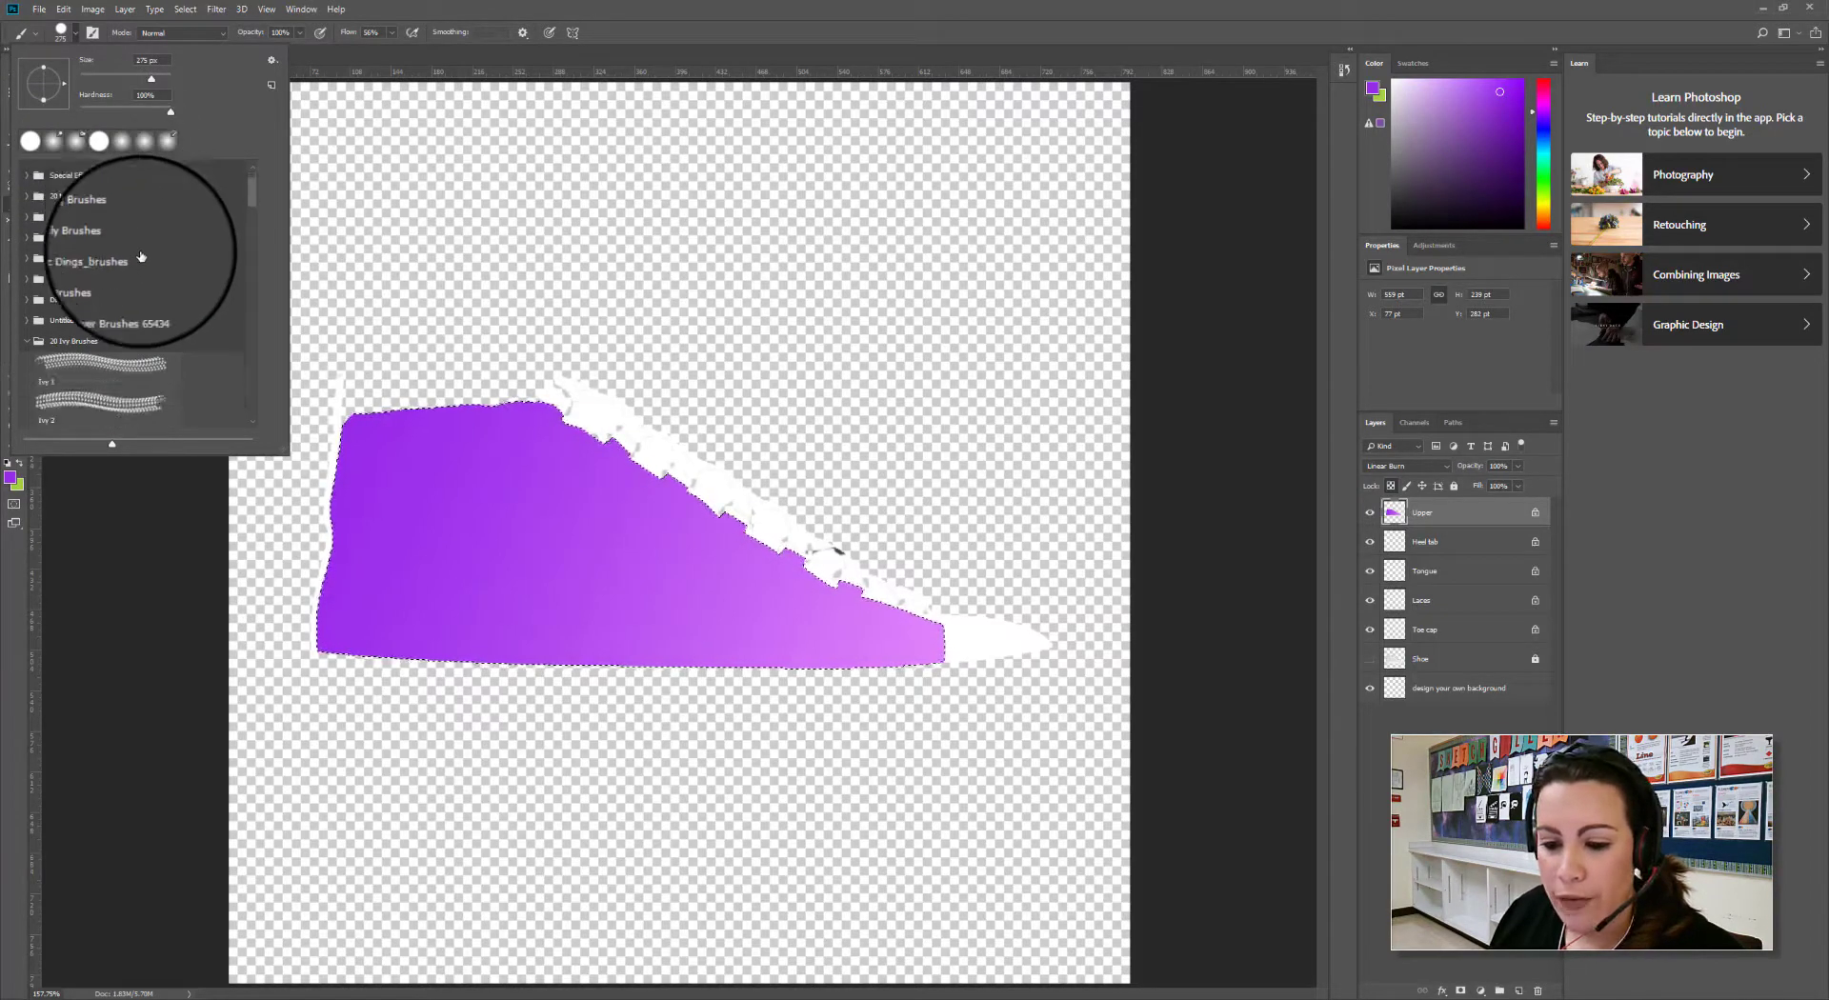
{"action": "scroll", "coordinate": [141, 257], "scroll_direction": "down", "scroll_amount": 3}
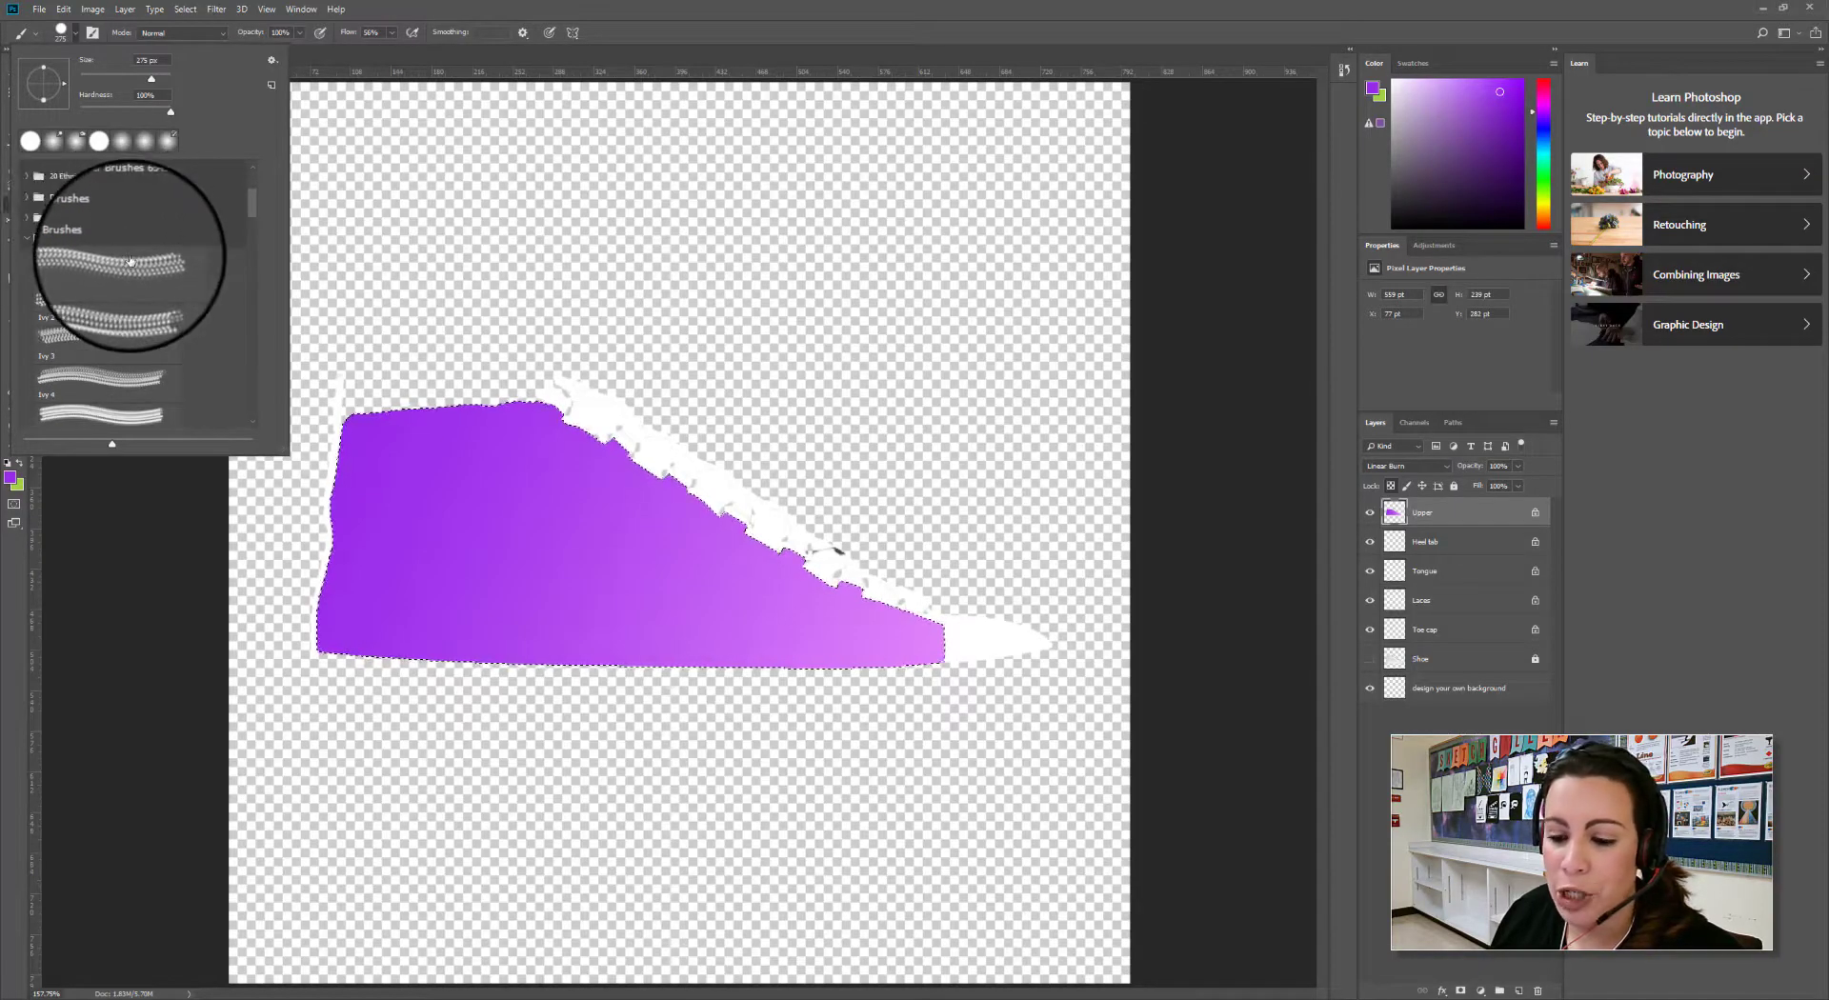
Preview the Ivy 1, Ivy 2, Ivy 4 and Ivy 5 brush presets, reducing their sizes to compare the outlines against the shoe
{"action": "left_click", "coordinate": [127, 269]}
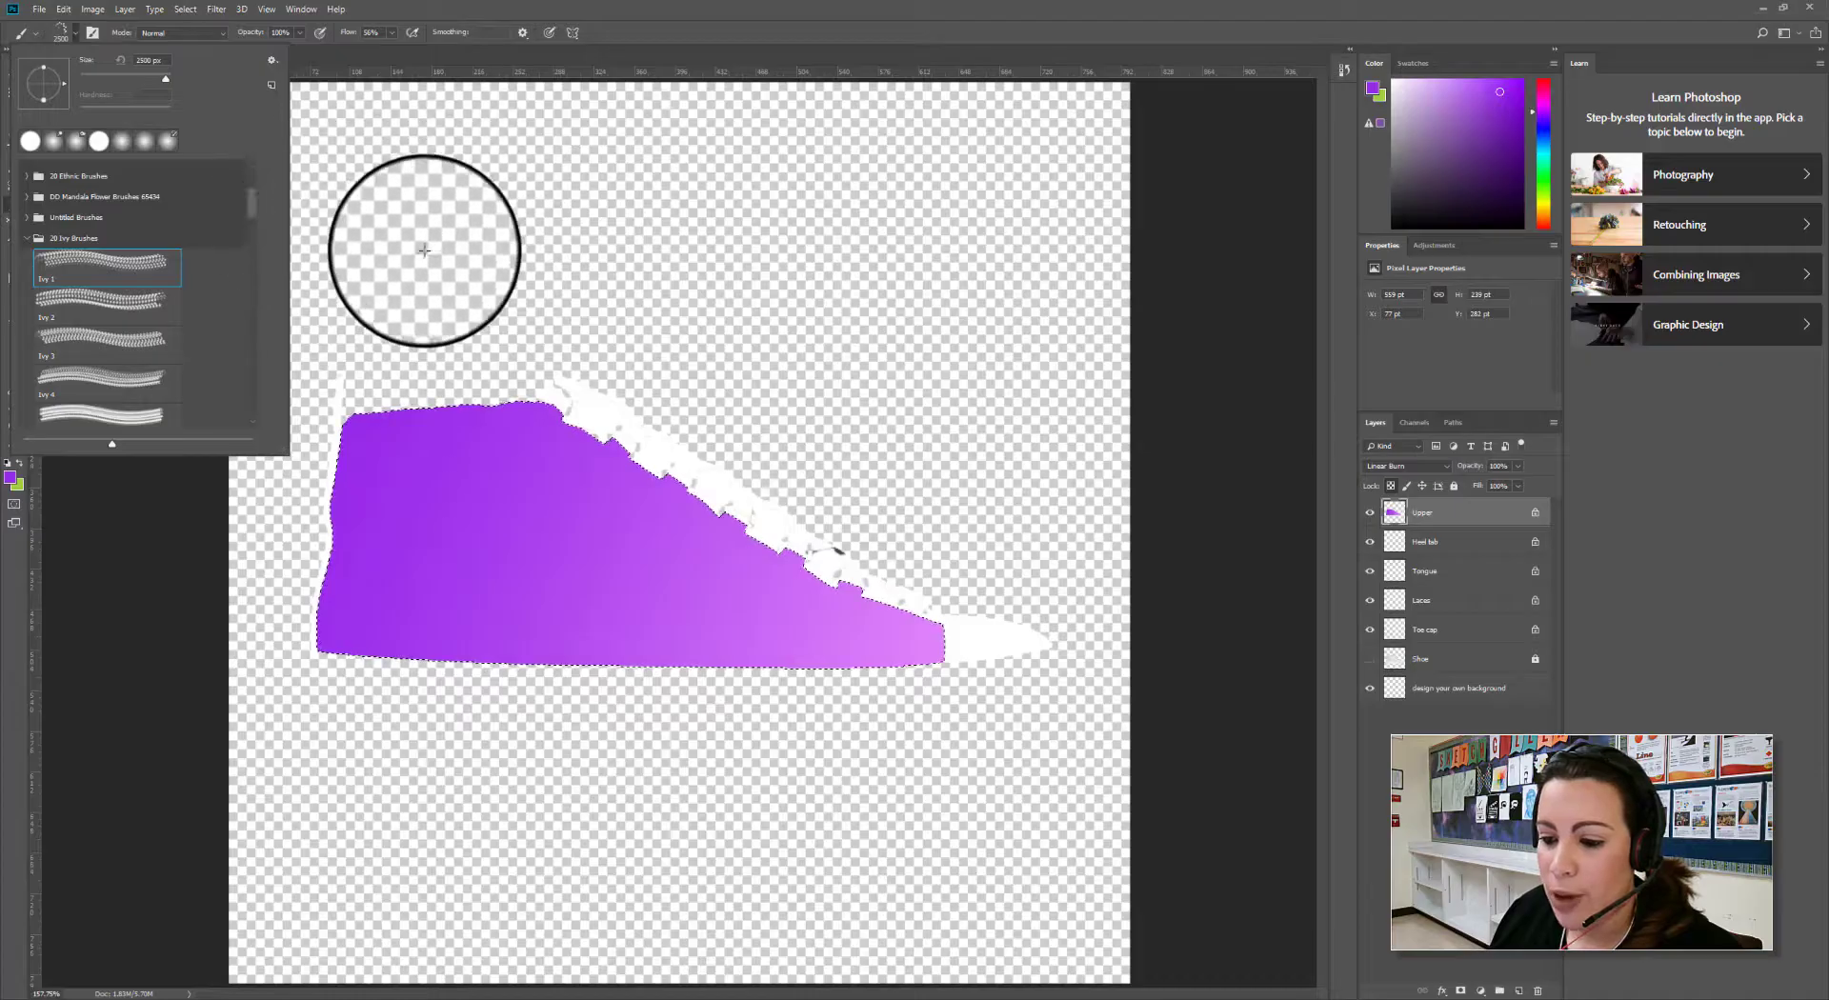
{"action": "left_click_drag", "start_coordinate": [166, 82], "coordinate": [141, 82]}
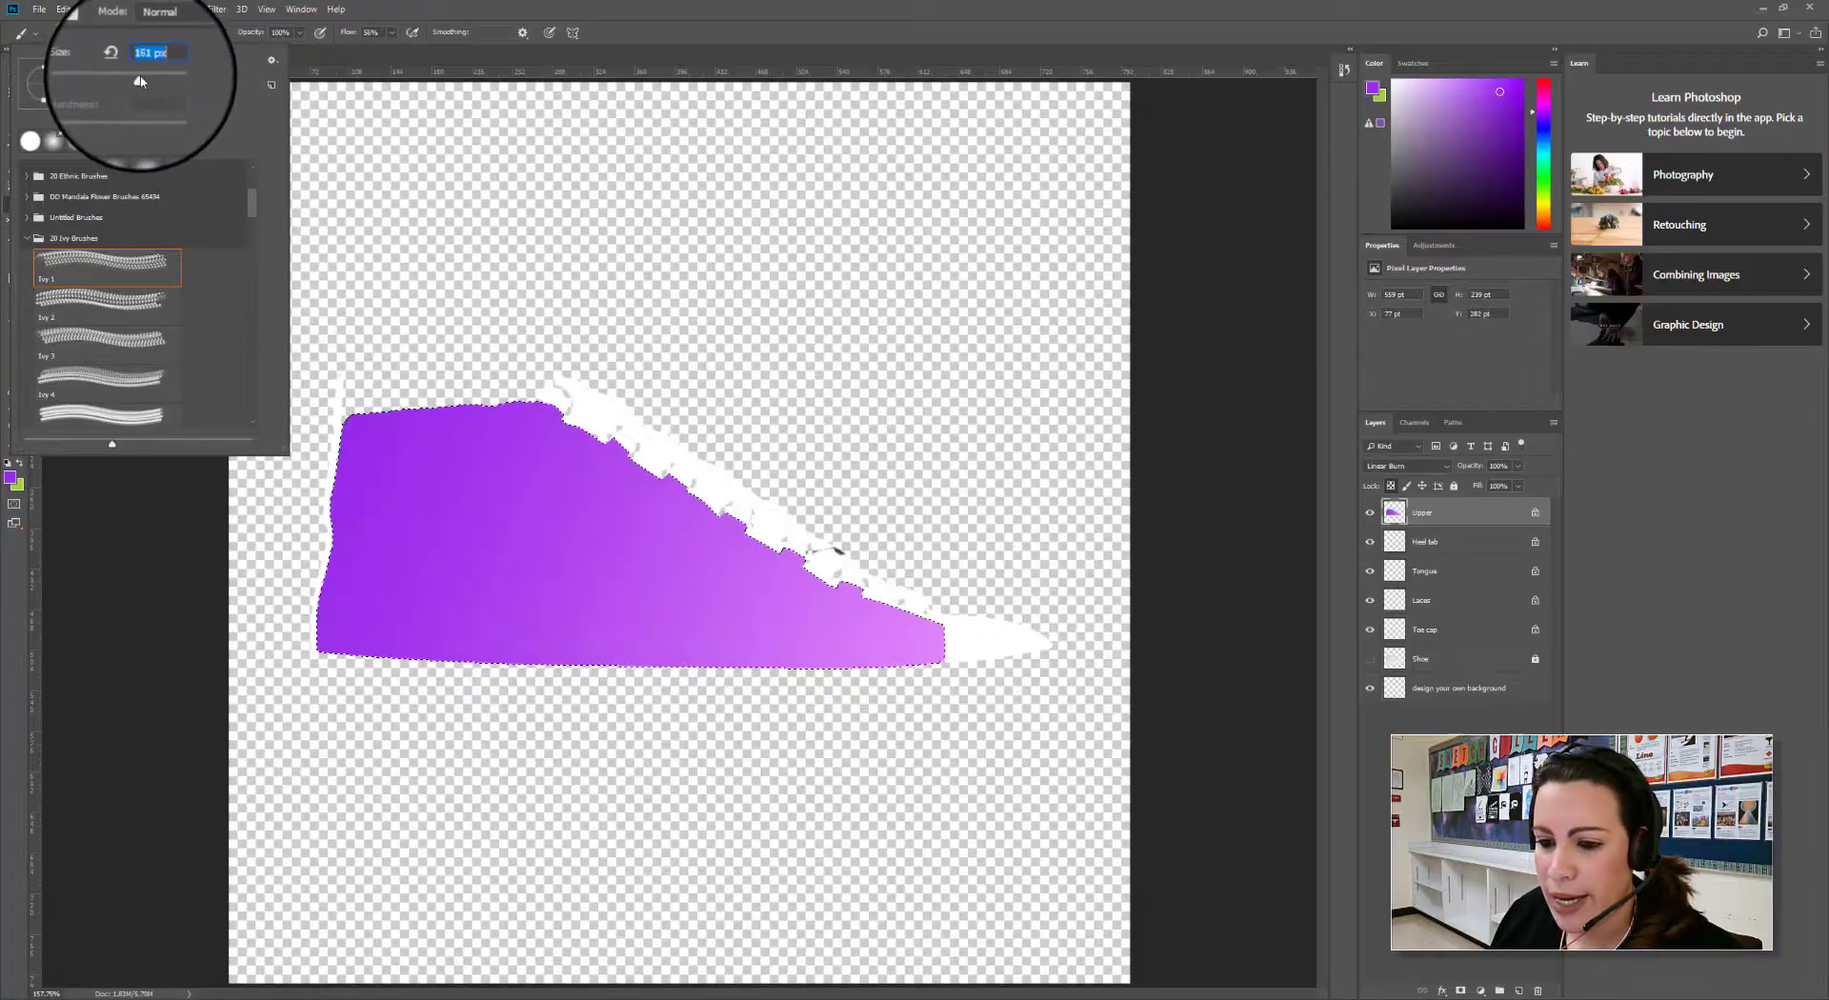
{"action": "left_click", "coordinate": [118, 298]}
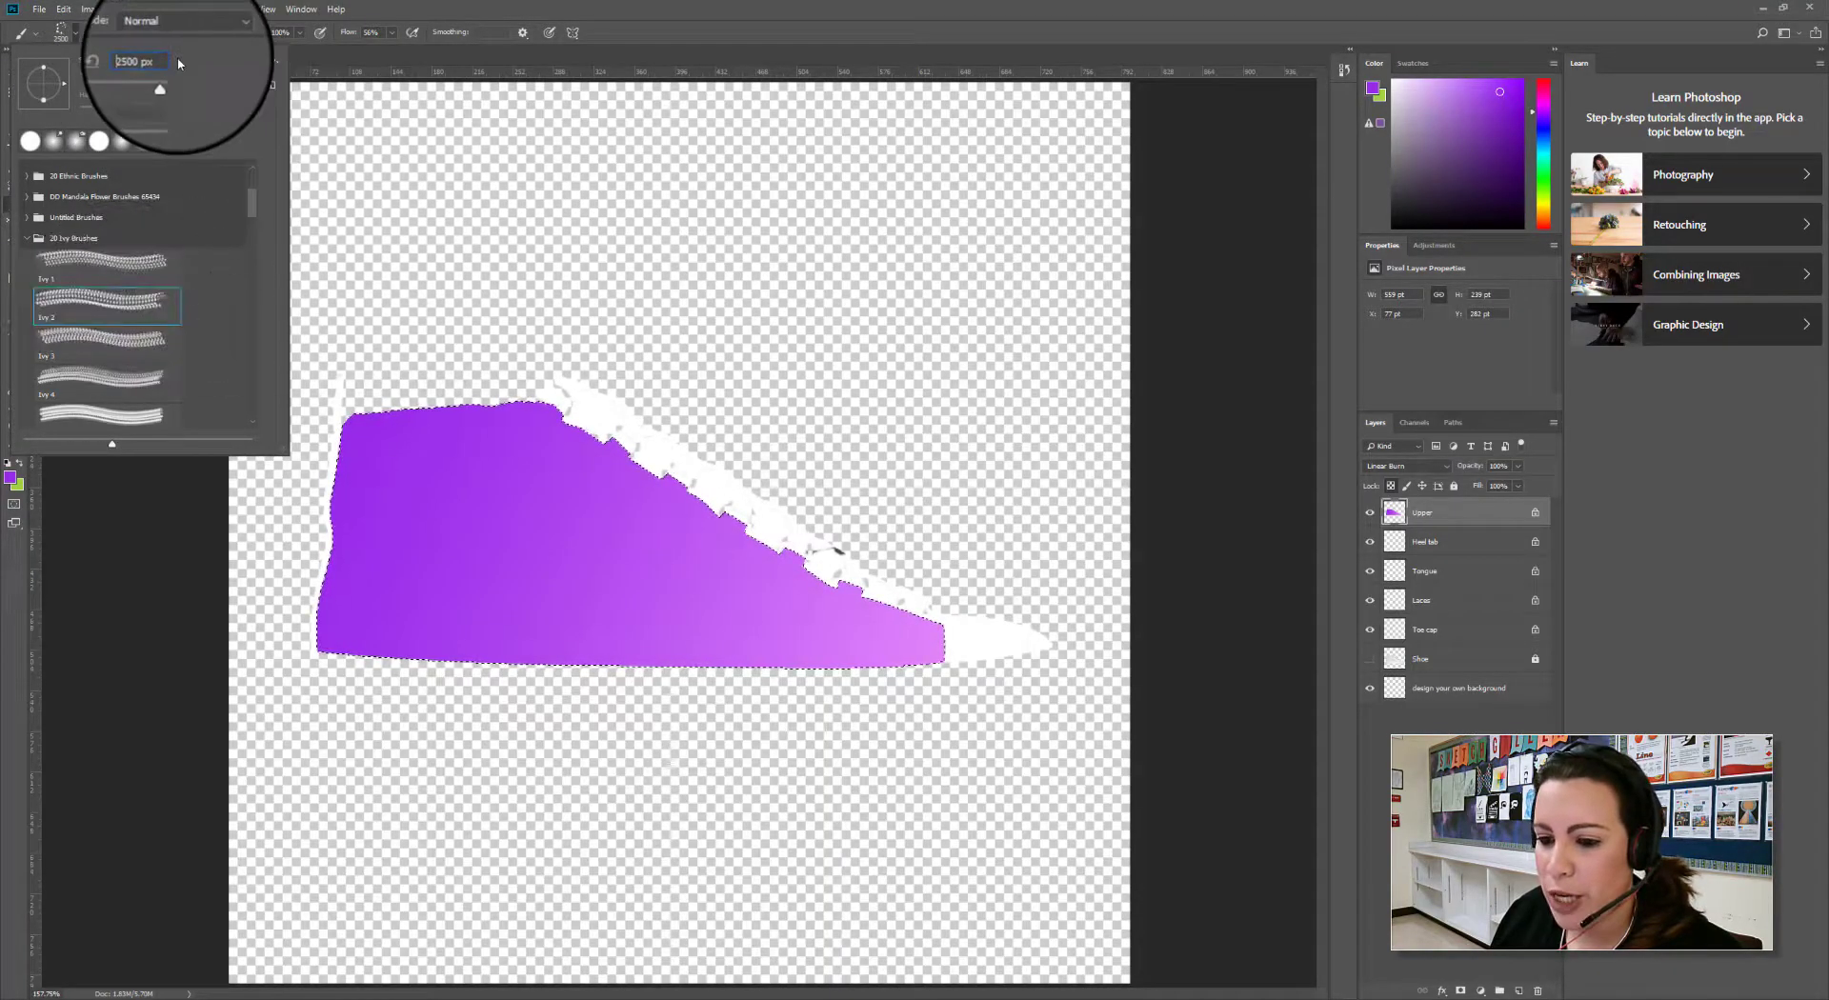
{"action": "left_click_drag", "start_coordinate": [159, 83], "coordinate": [153, 80]}
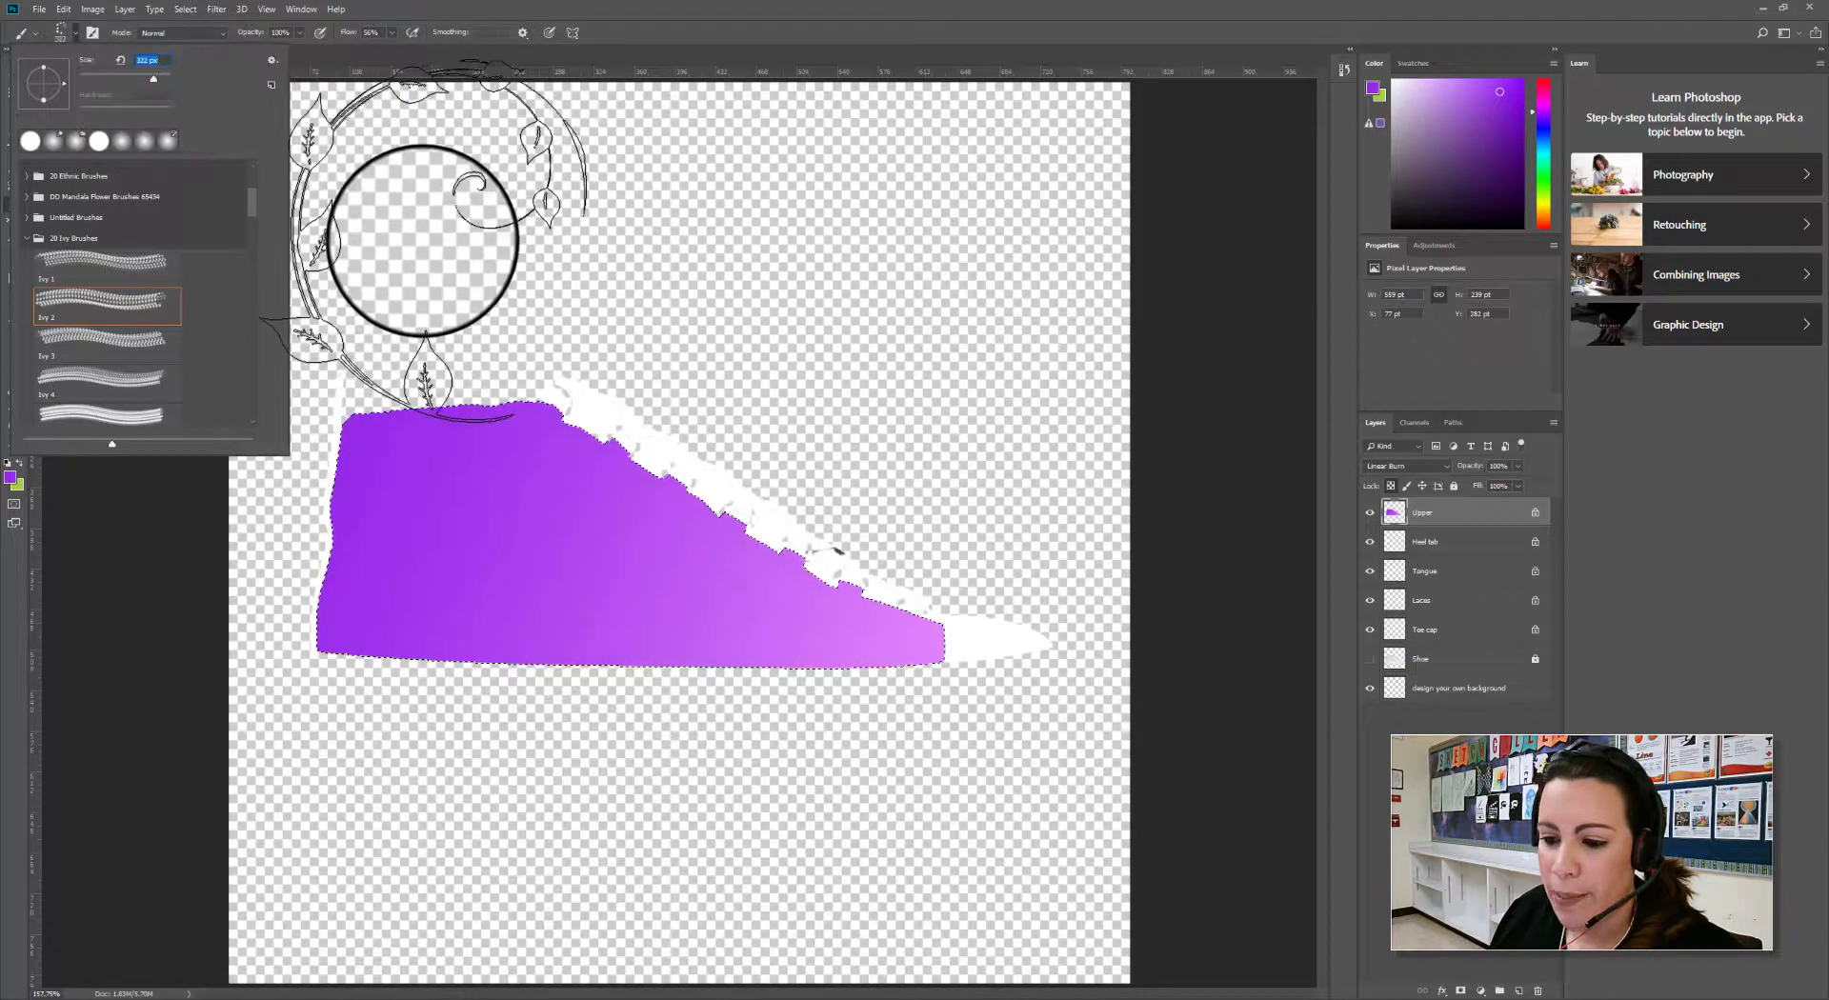
{"action": "left_click", "coordinate": [152, 383]}
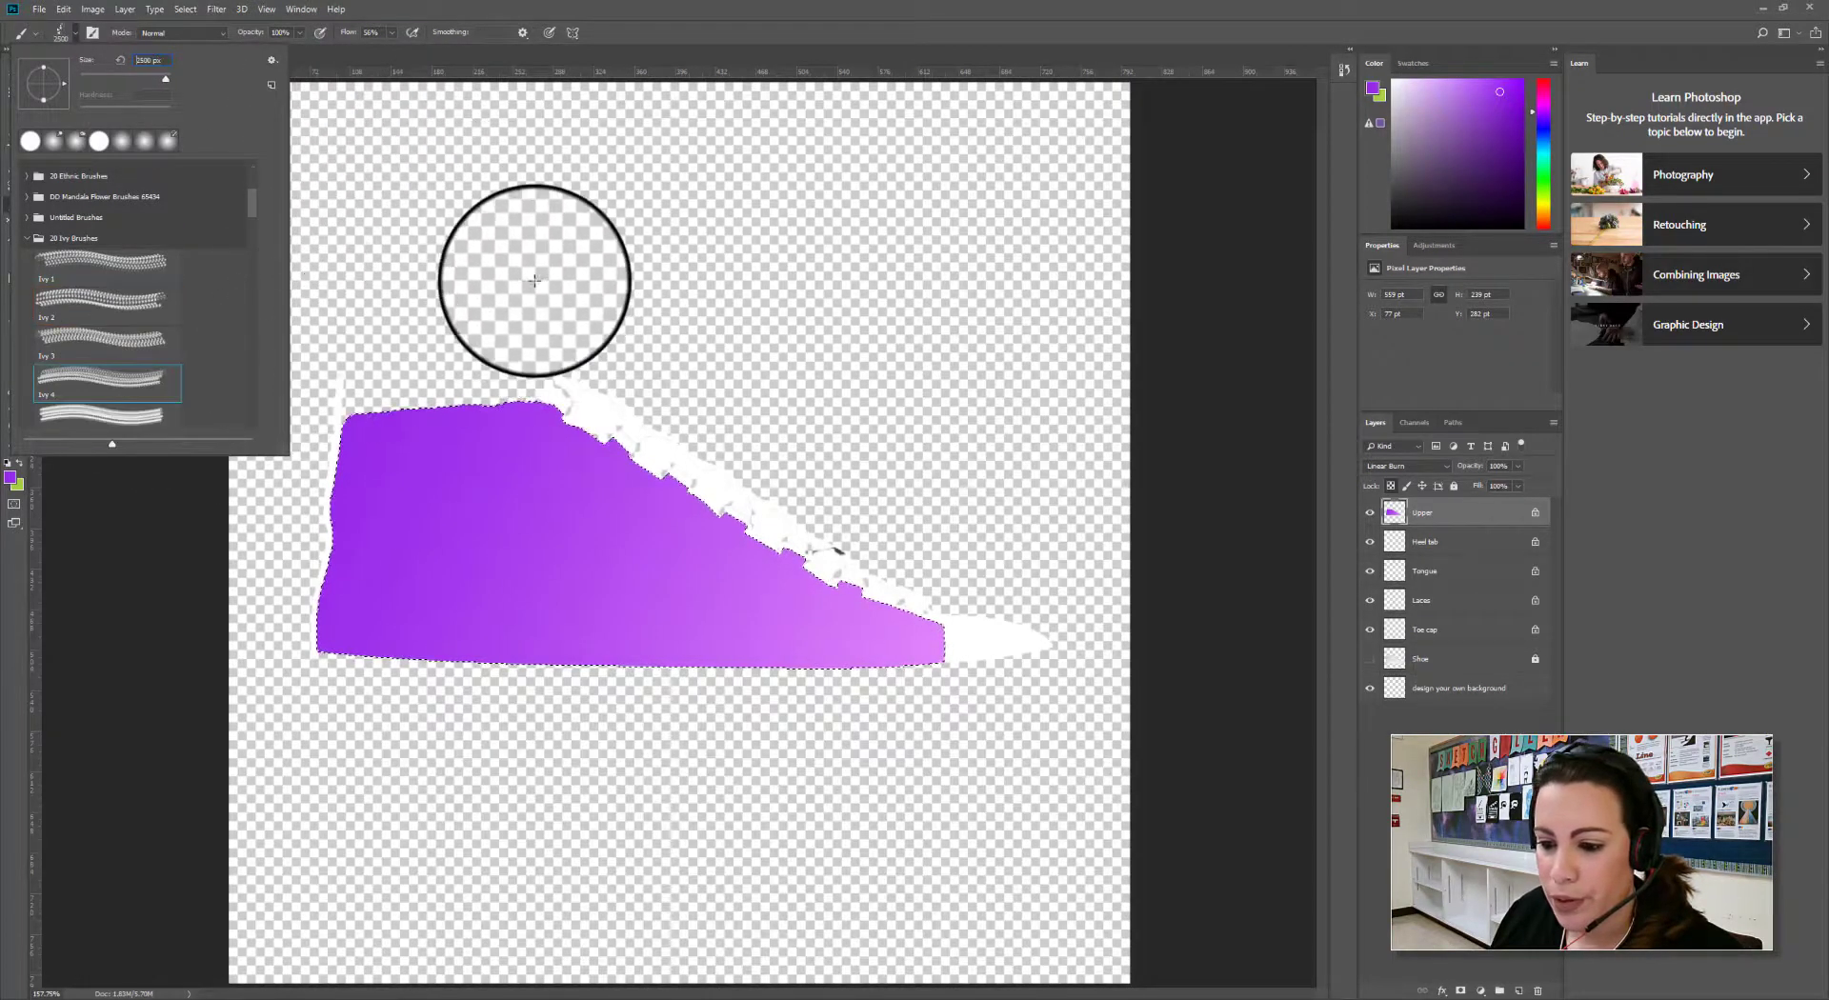
{"action": "left_click_drag", "start_coordinate": [175, 83], "coordinate": [150, 82]}
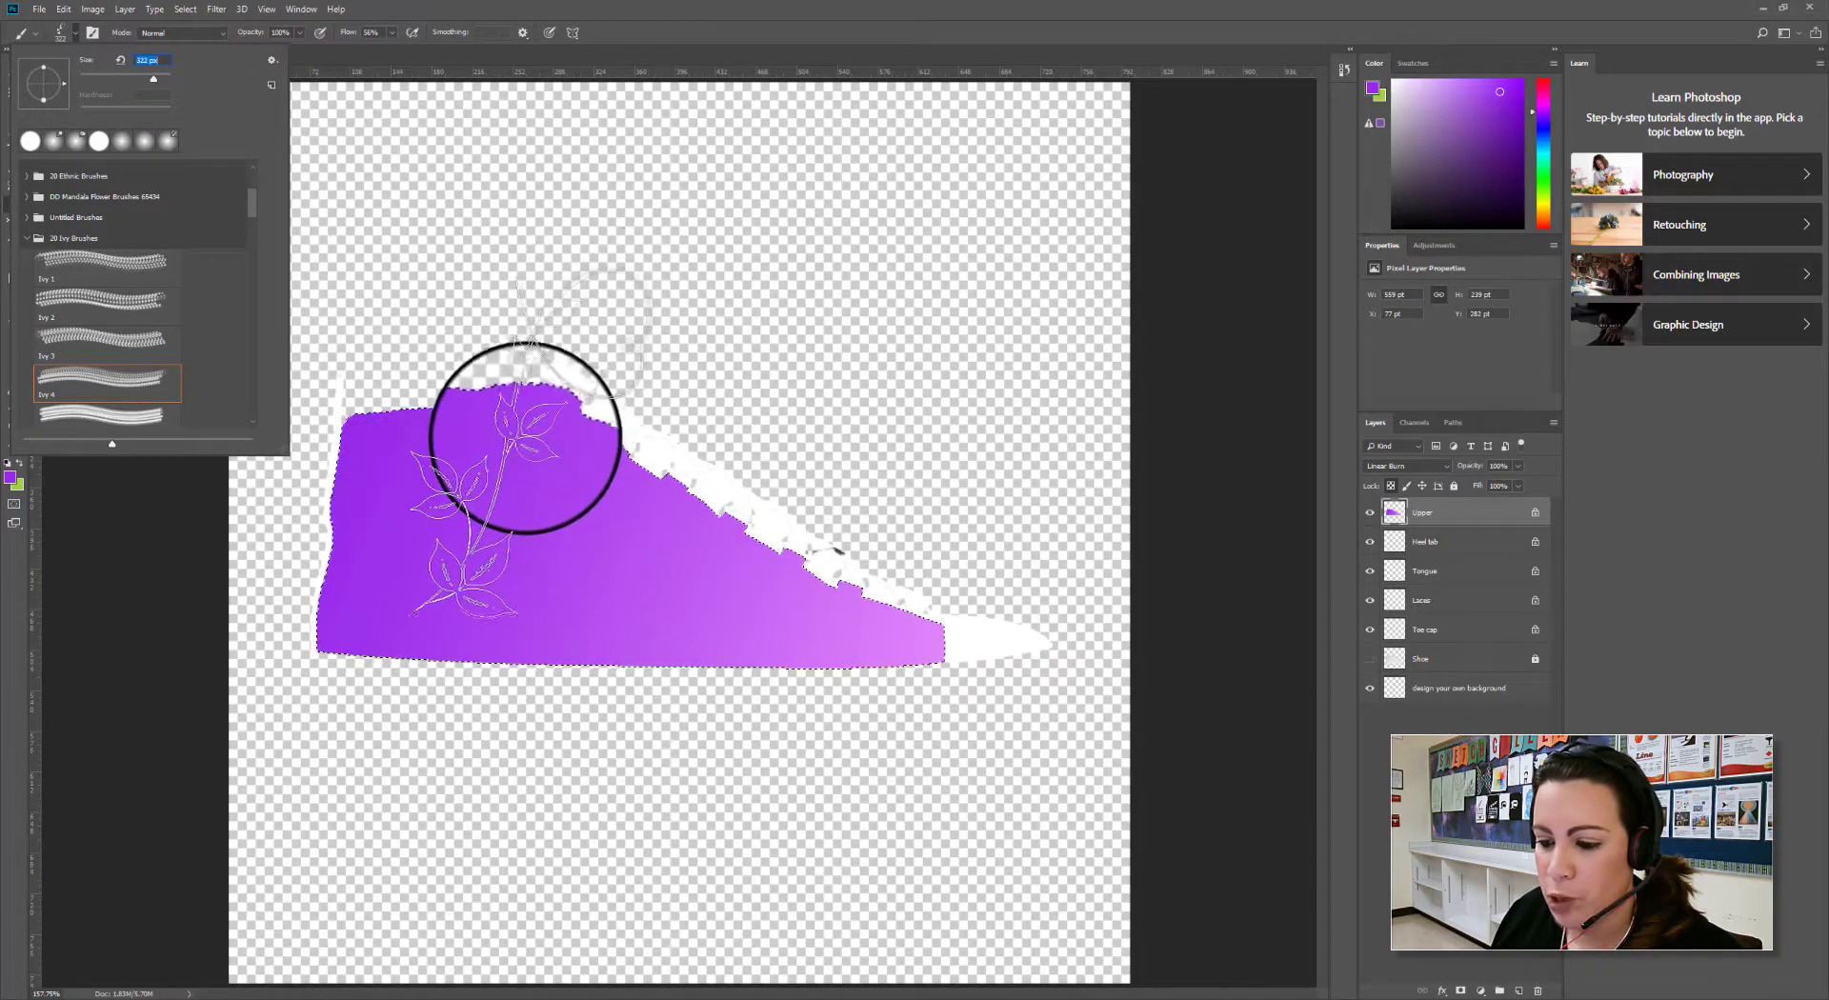
{"action": "scroll", "coordinate": [163, 347], "scroll_direction": "down", "scroll_amount": 1}
{"action": "left_click", "coordinate": [163, 367]}
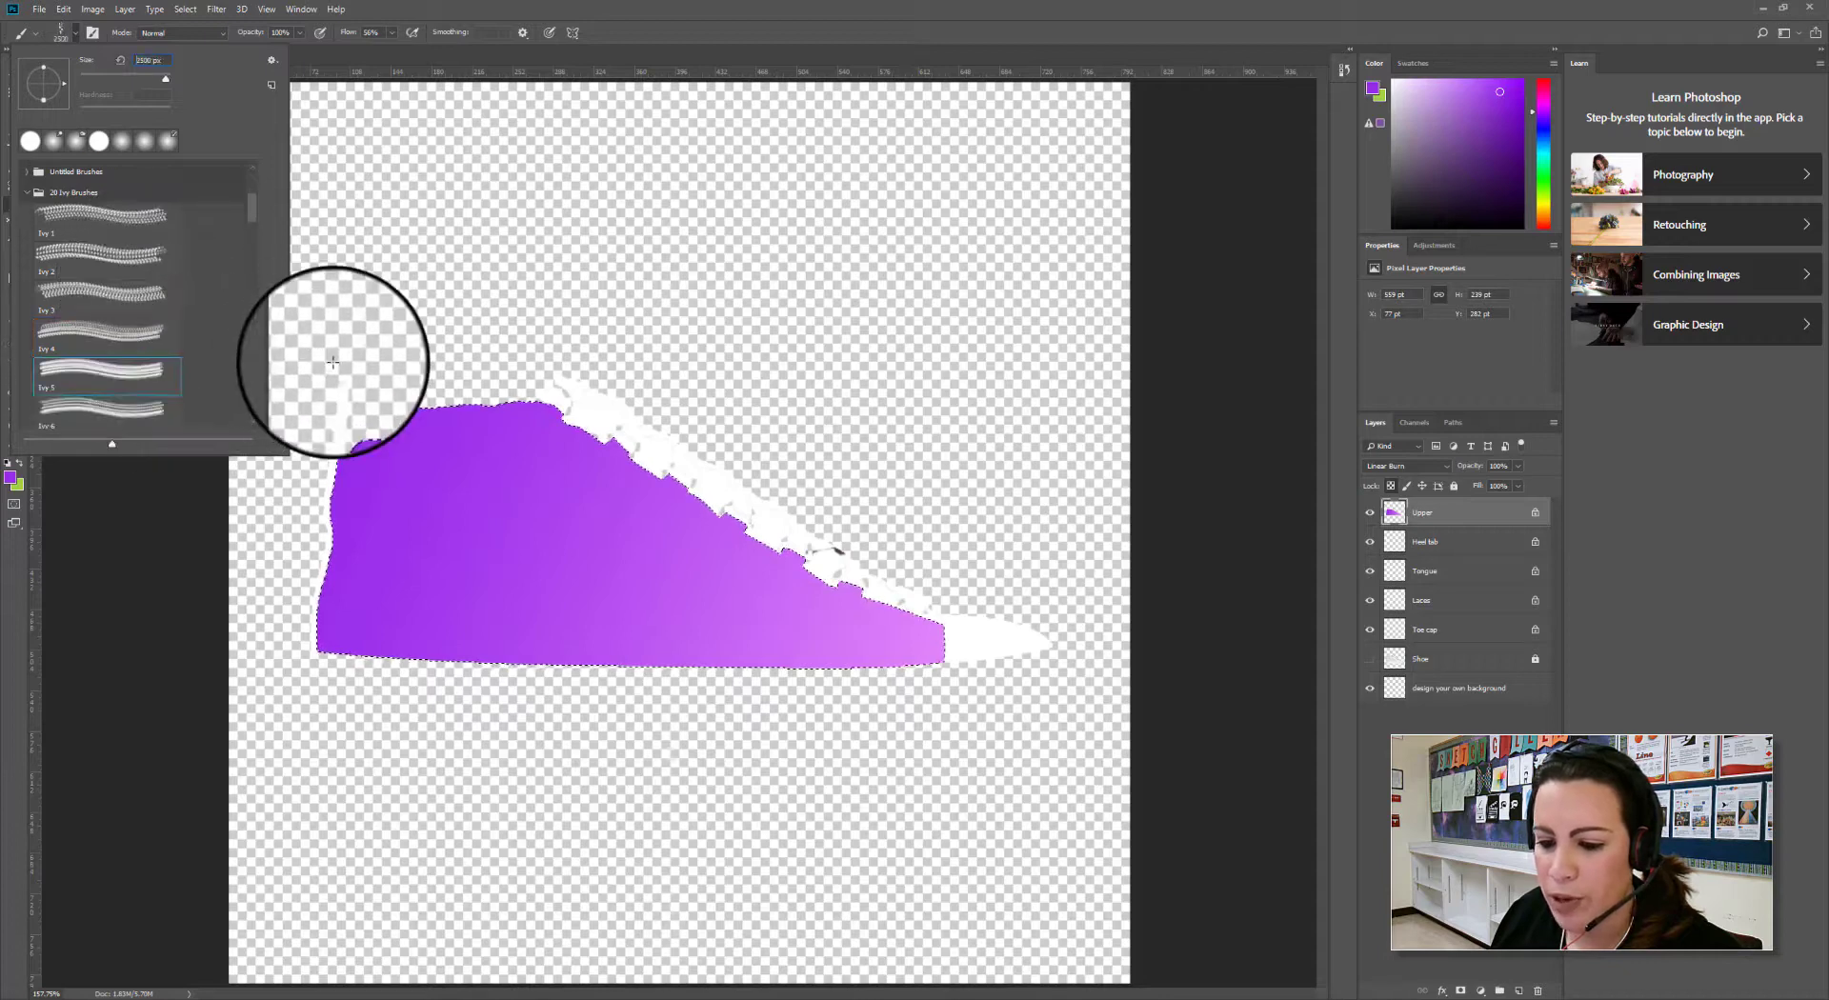
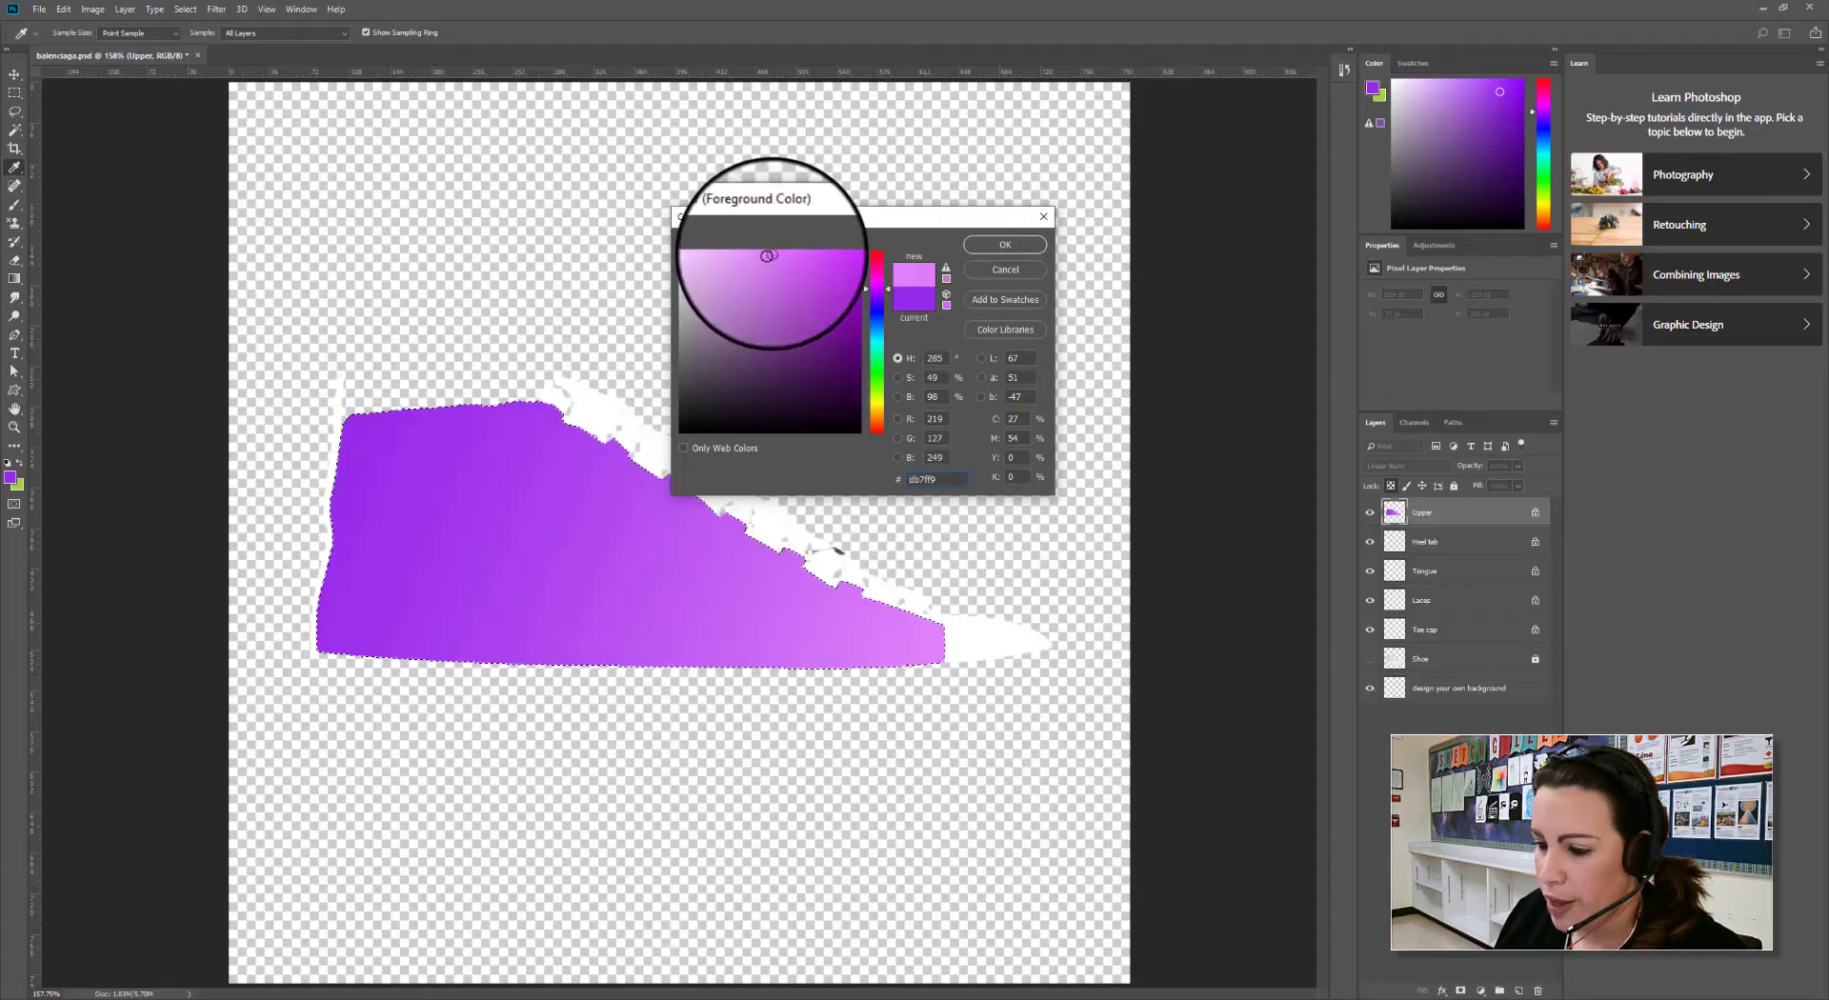
Set the foreground color to light pink #e2a5f6 and stamp an enlarged Ivy 6 vine on the heel side of the upper
{"action": "left_click_drag", "start_coordinate": [768, 252], "coordinate": [740, 257]}
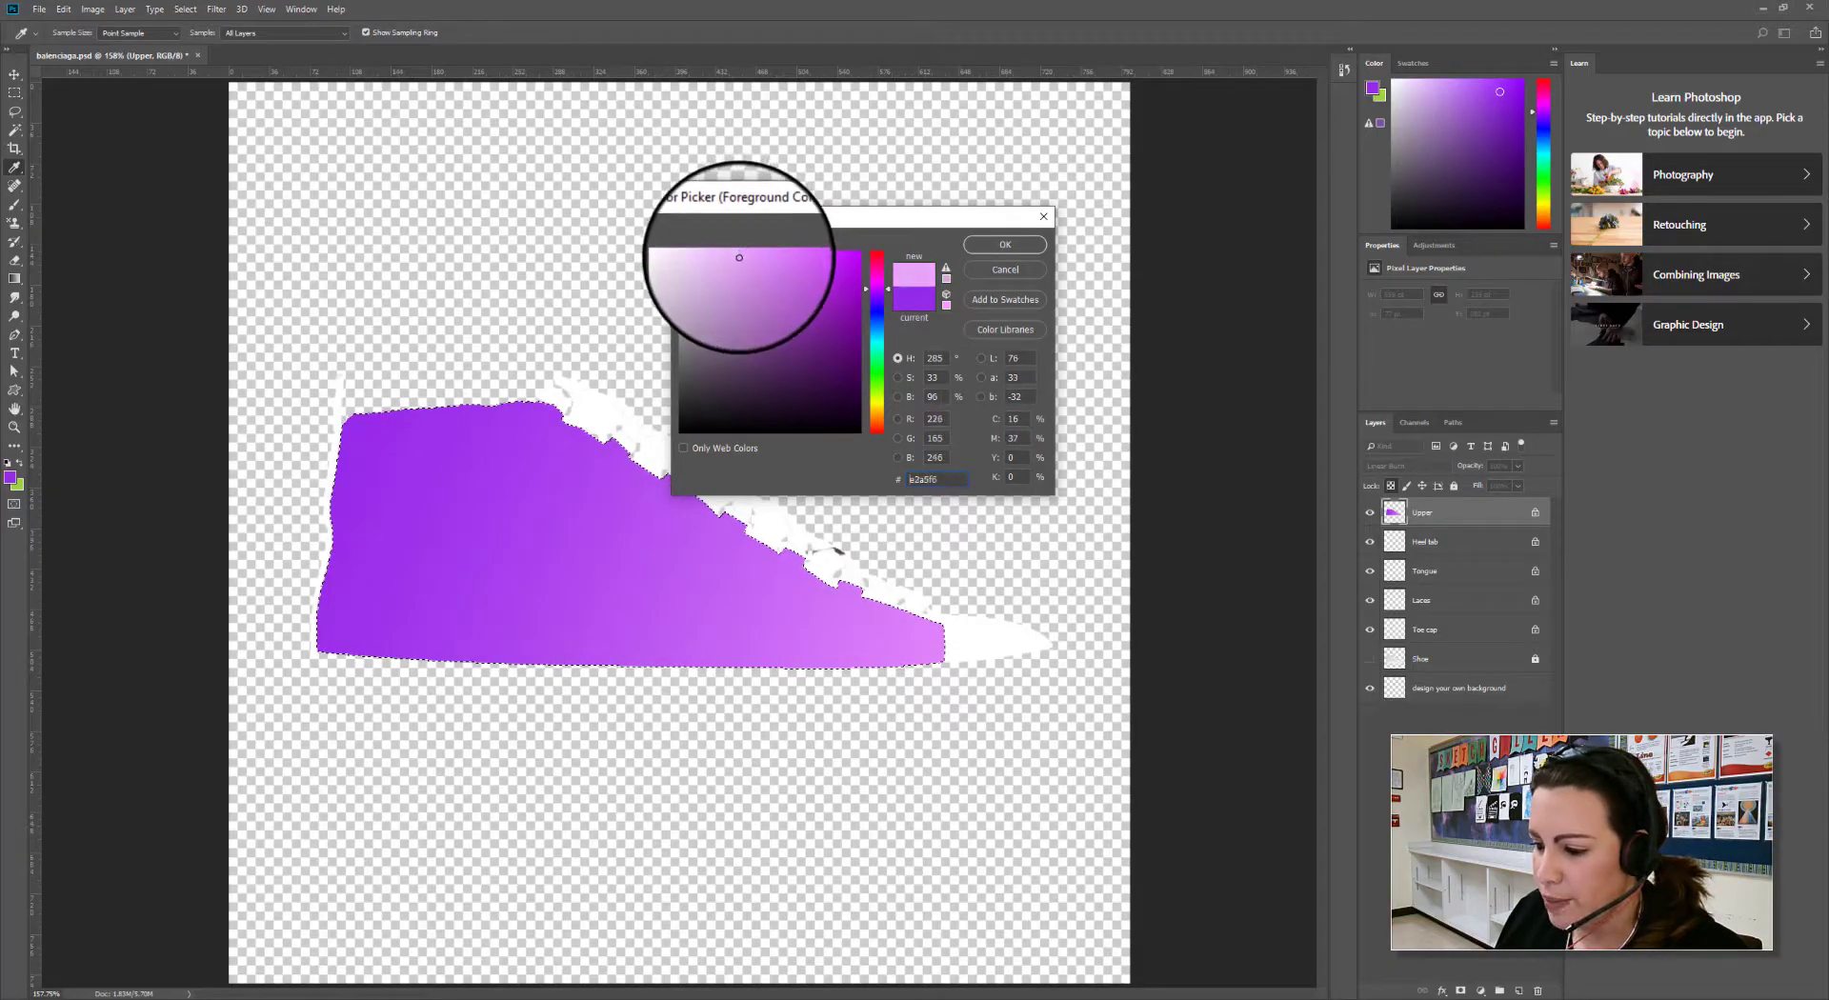
{"action": "left_click", "coordinate": [1000, 245]}
{"action": "key", "text": "b"}
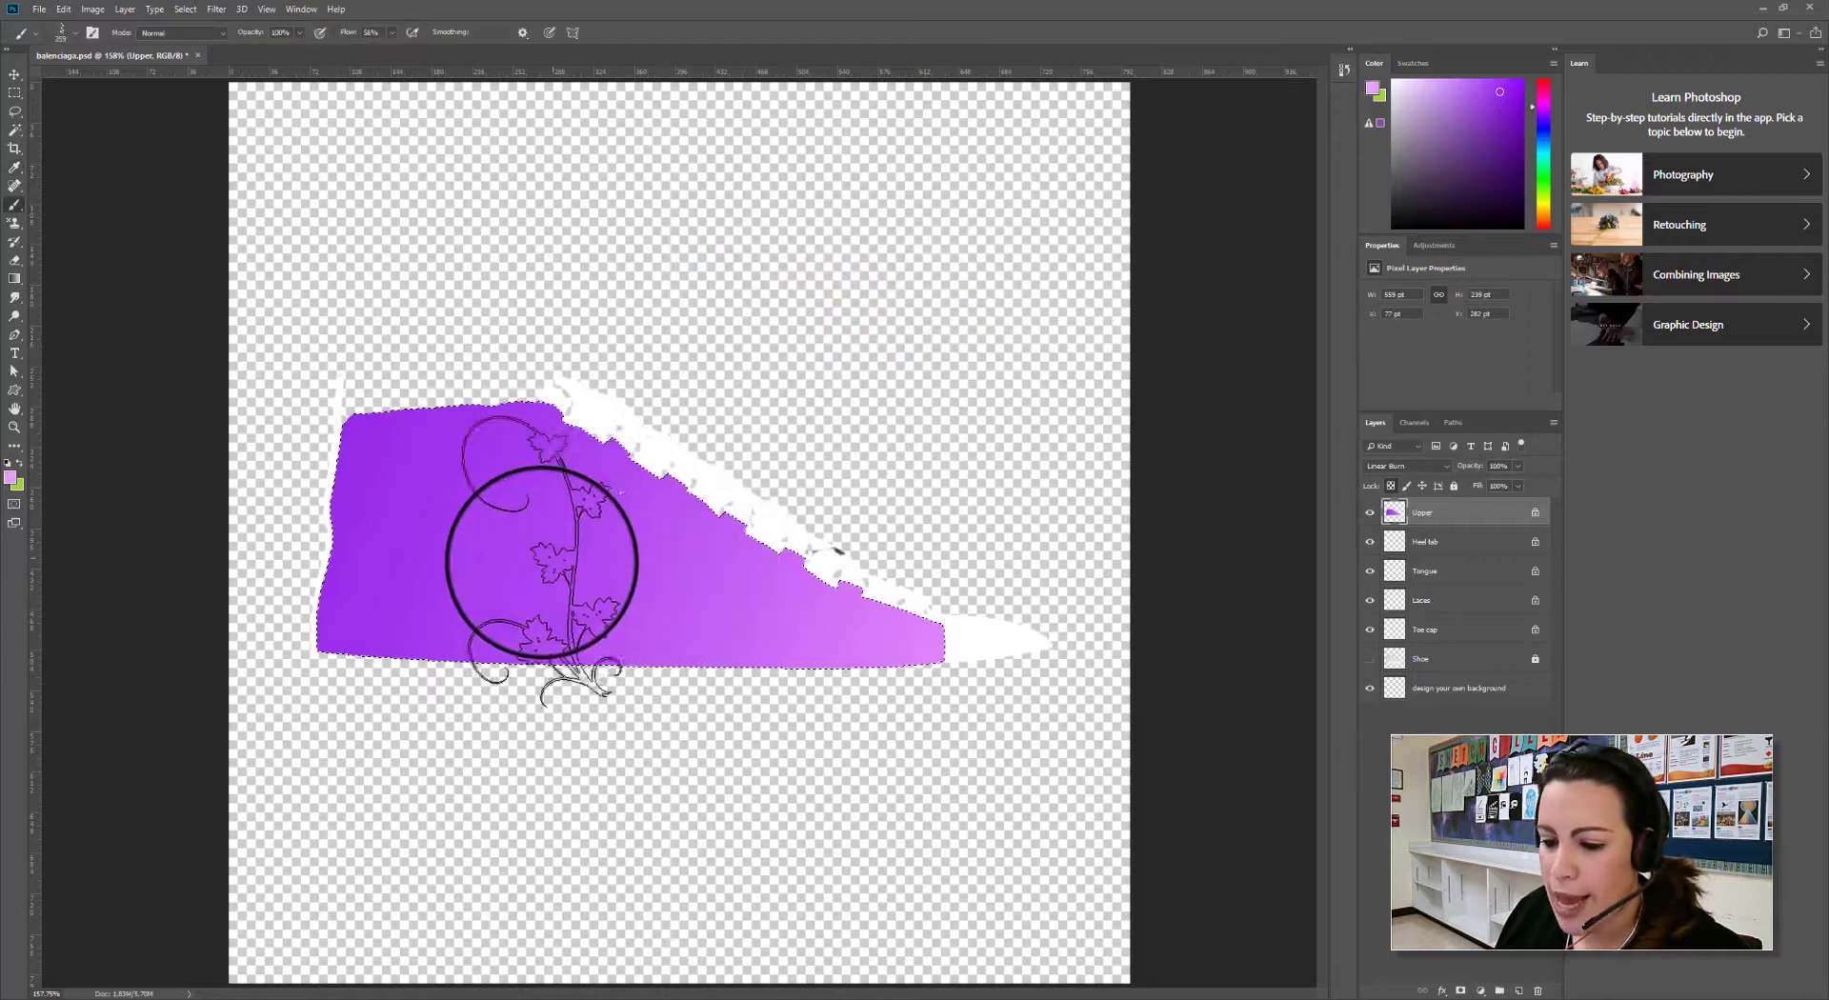
{"action": "left_click", "coordinate": [63, 32]}
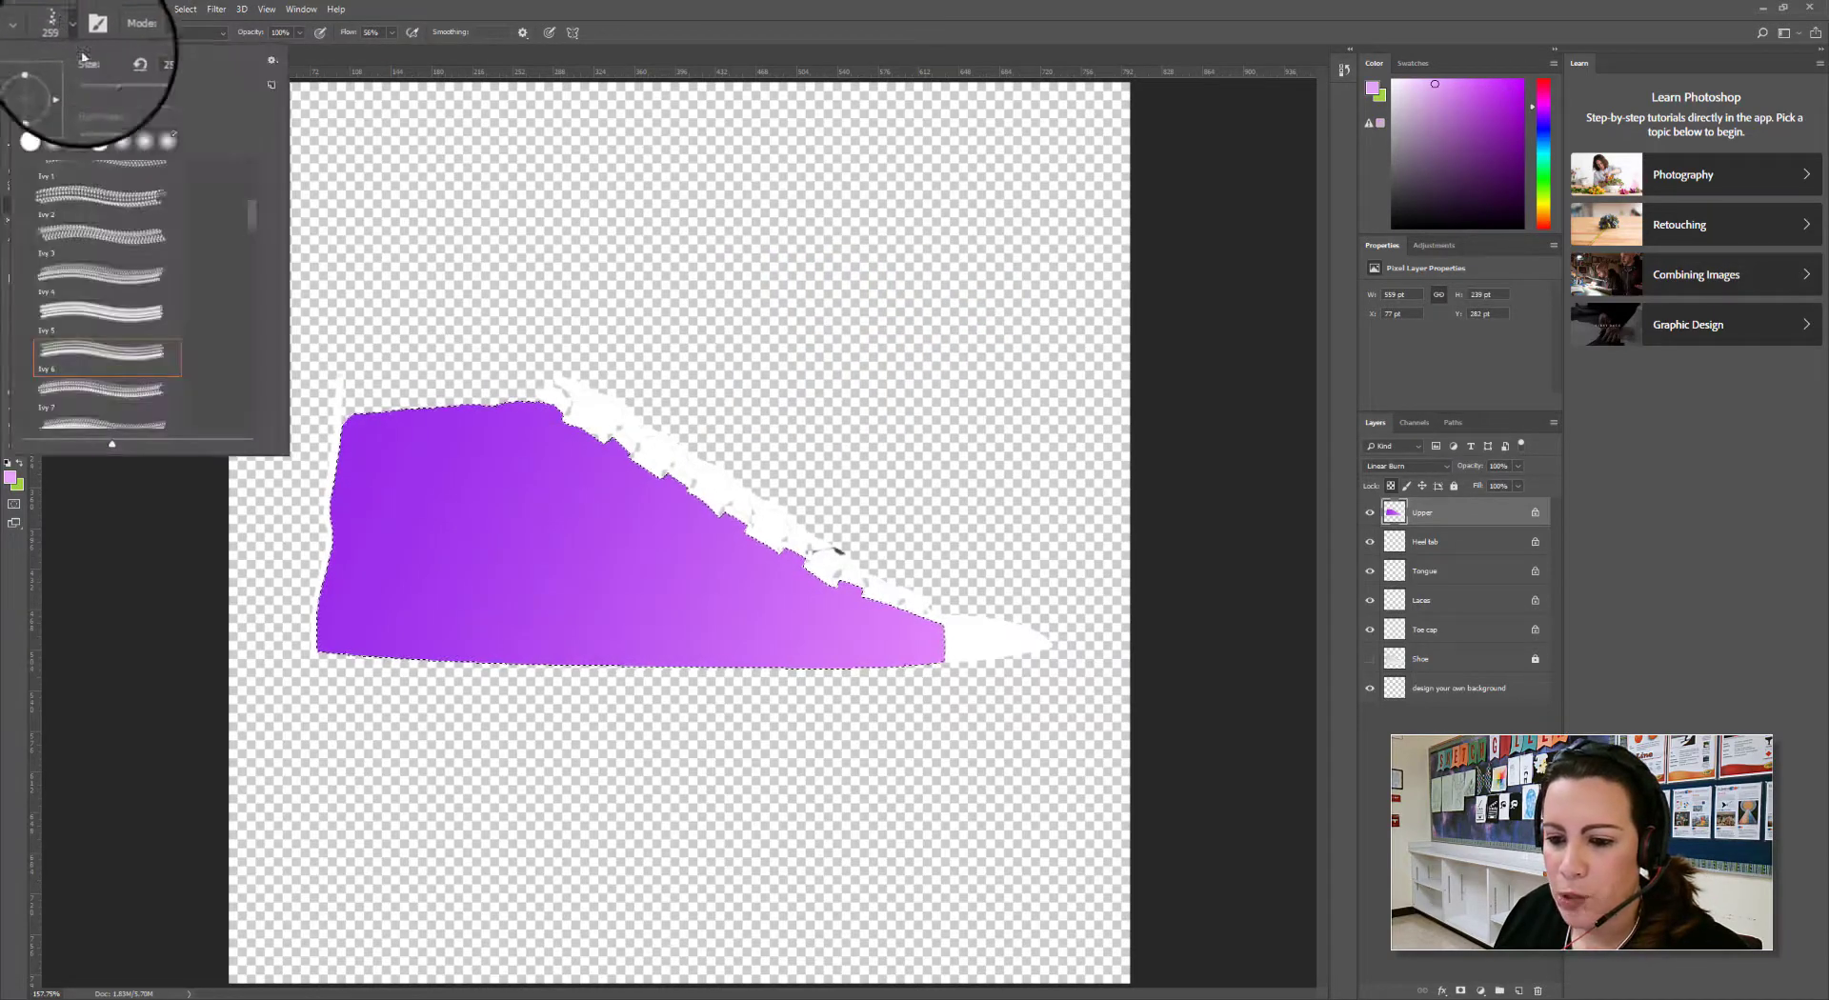
{"action": "left_click_drag", "start_coordinate": [150, 86], "coordinate": [157, 80]}
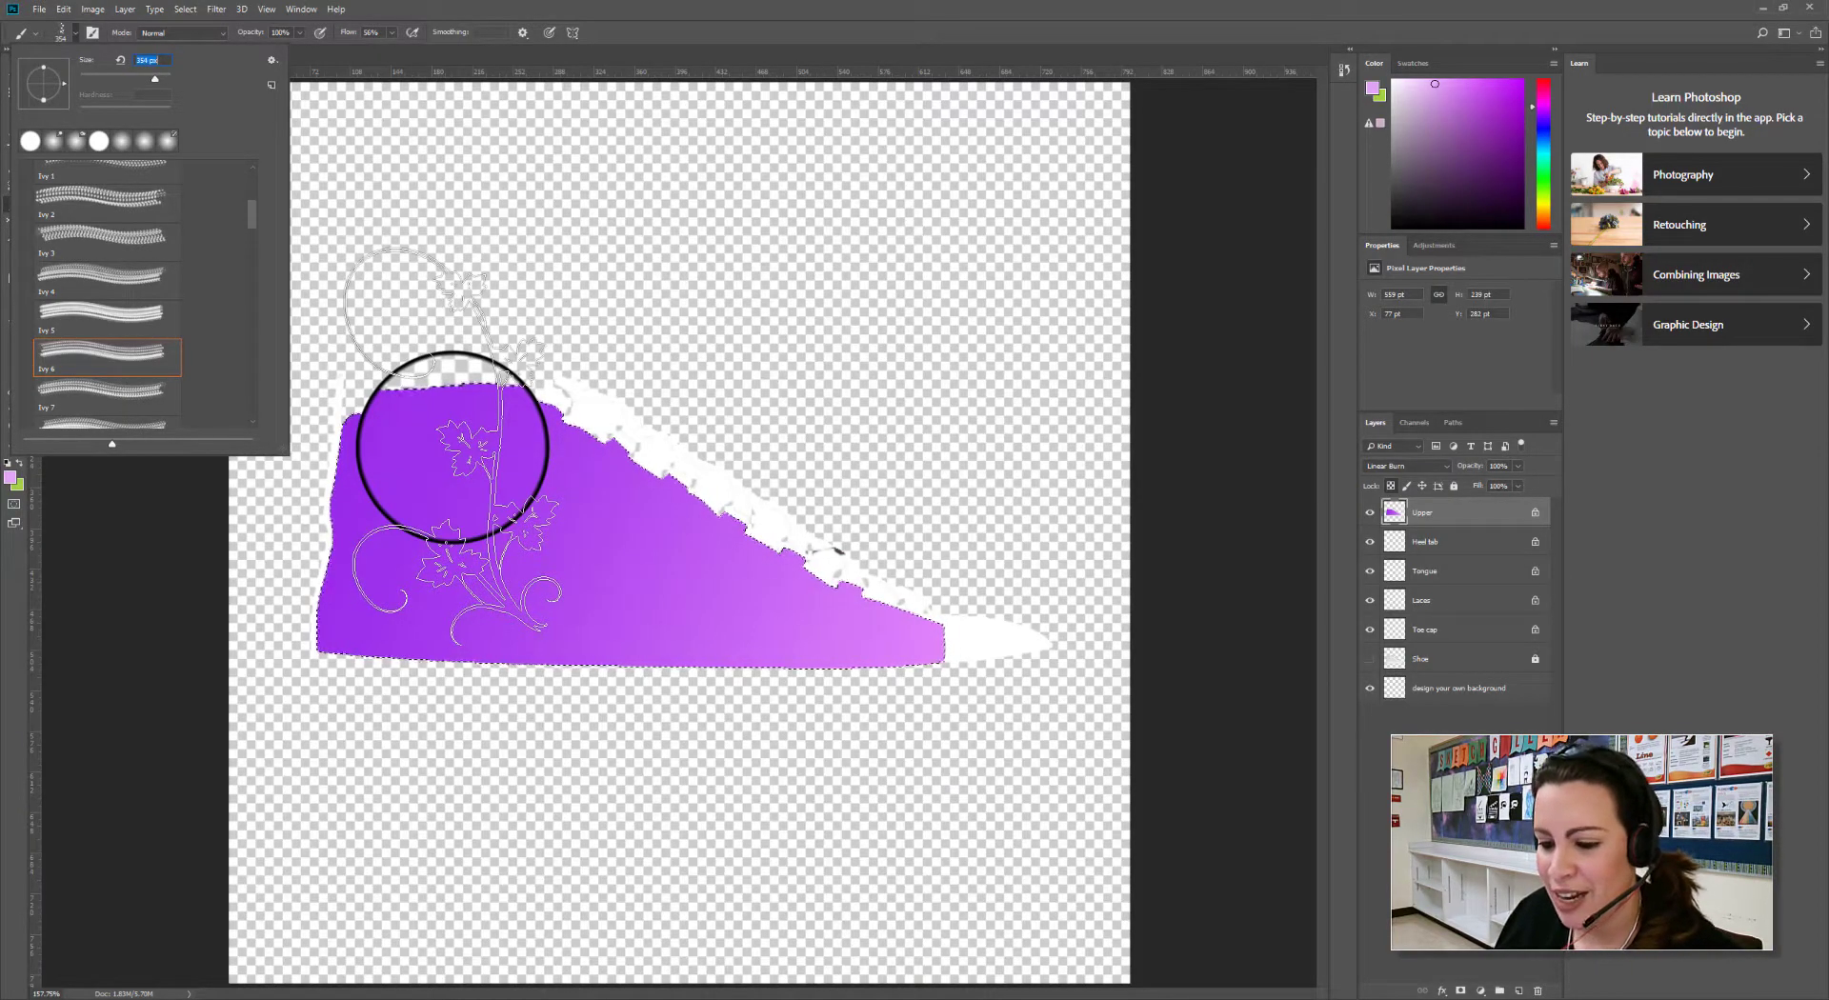
{"action": "key", "text": "Return"}
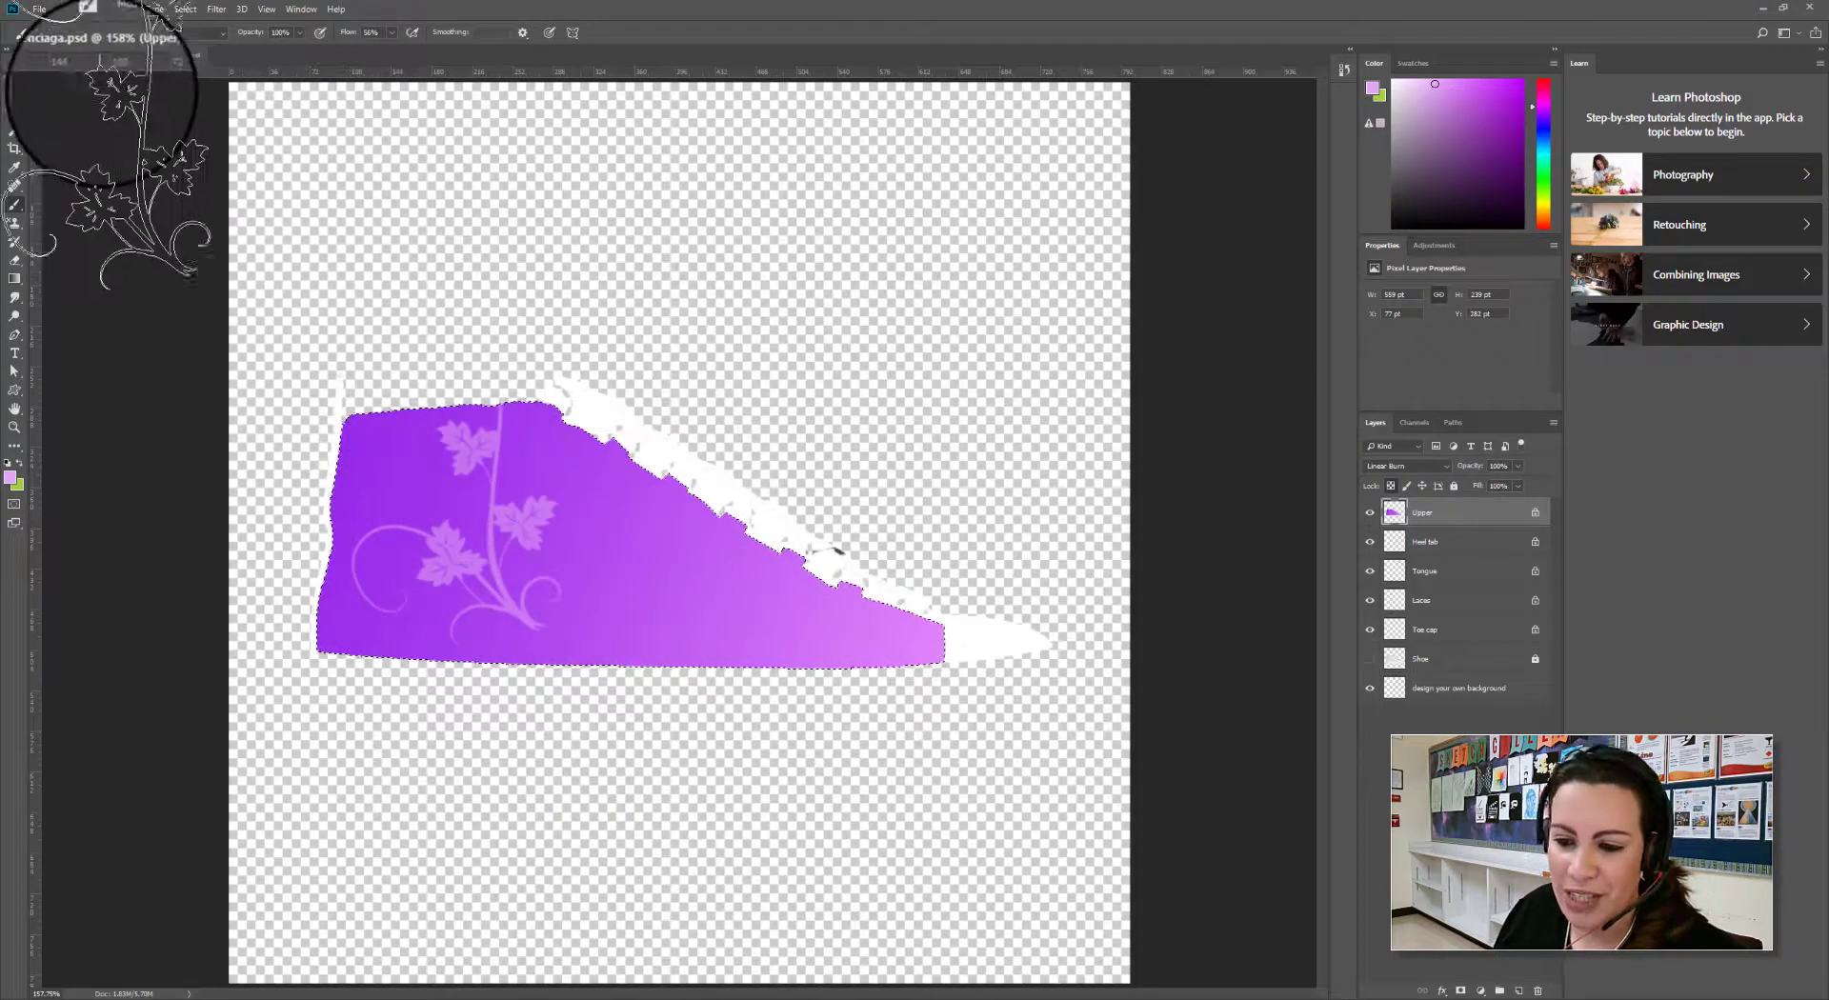
Choose the Ivy 8 brush, reduce its size to suit the shoe and stamp leafy vines across the upper from heel to toe
{"action": "left_click", "coordinate": [63, 36]}
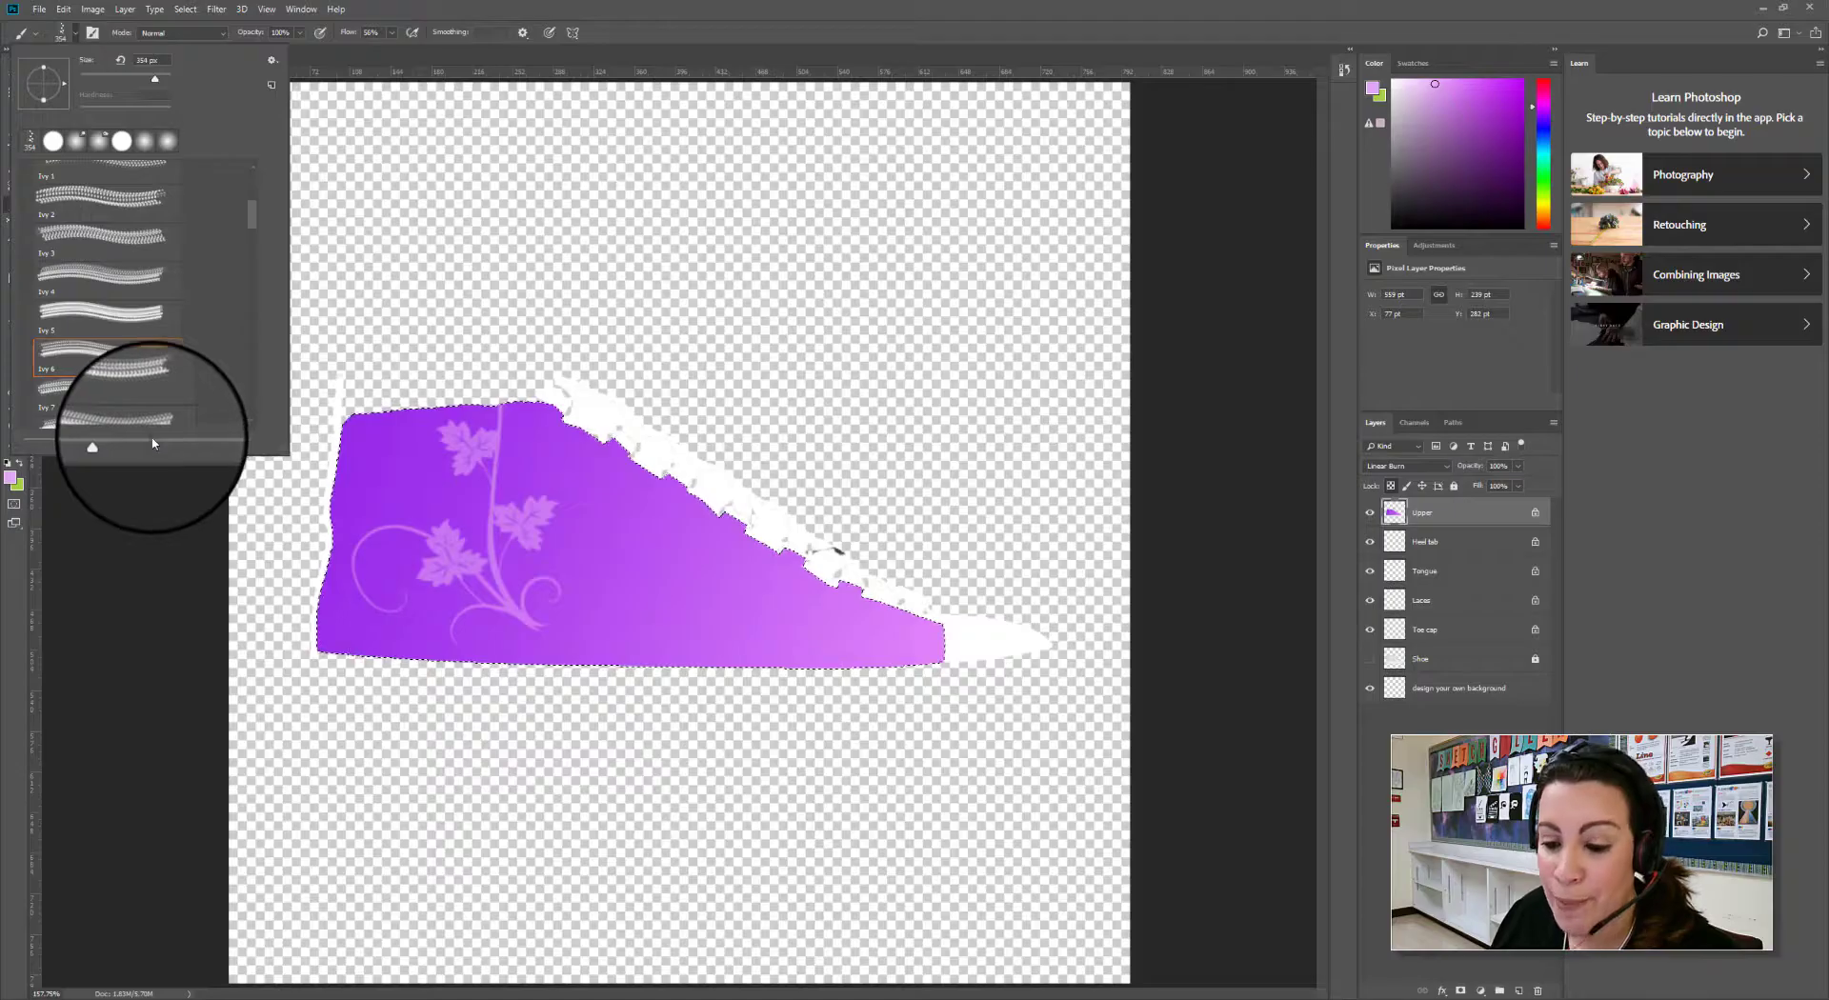
{"action": "scroll", "coordinate": [123, 362], "scroll_direction": "down", "scroll_amount": 2}
{"action": "left_click", "coordinate": [123, 355]}
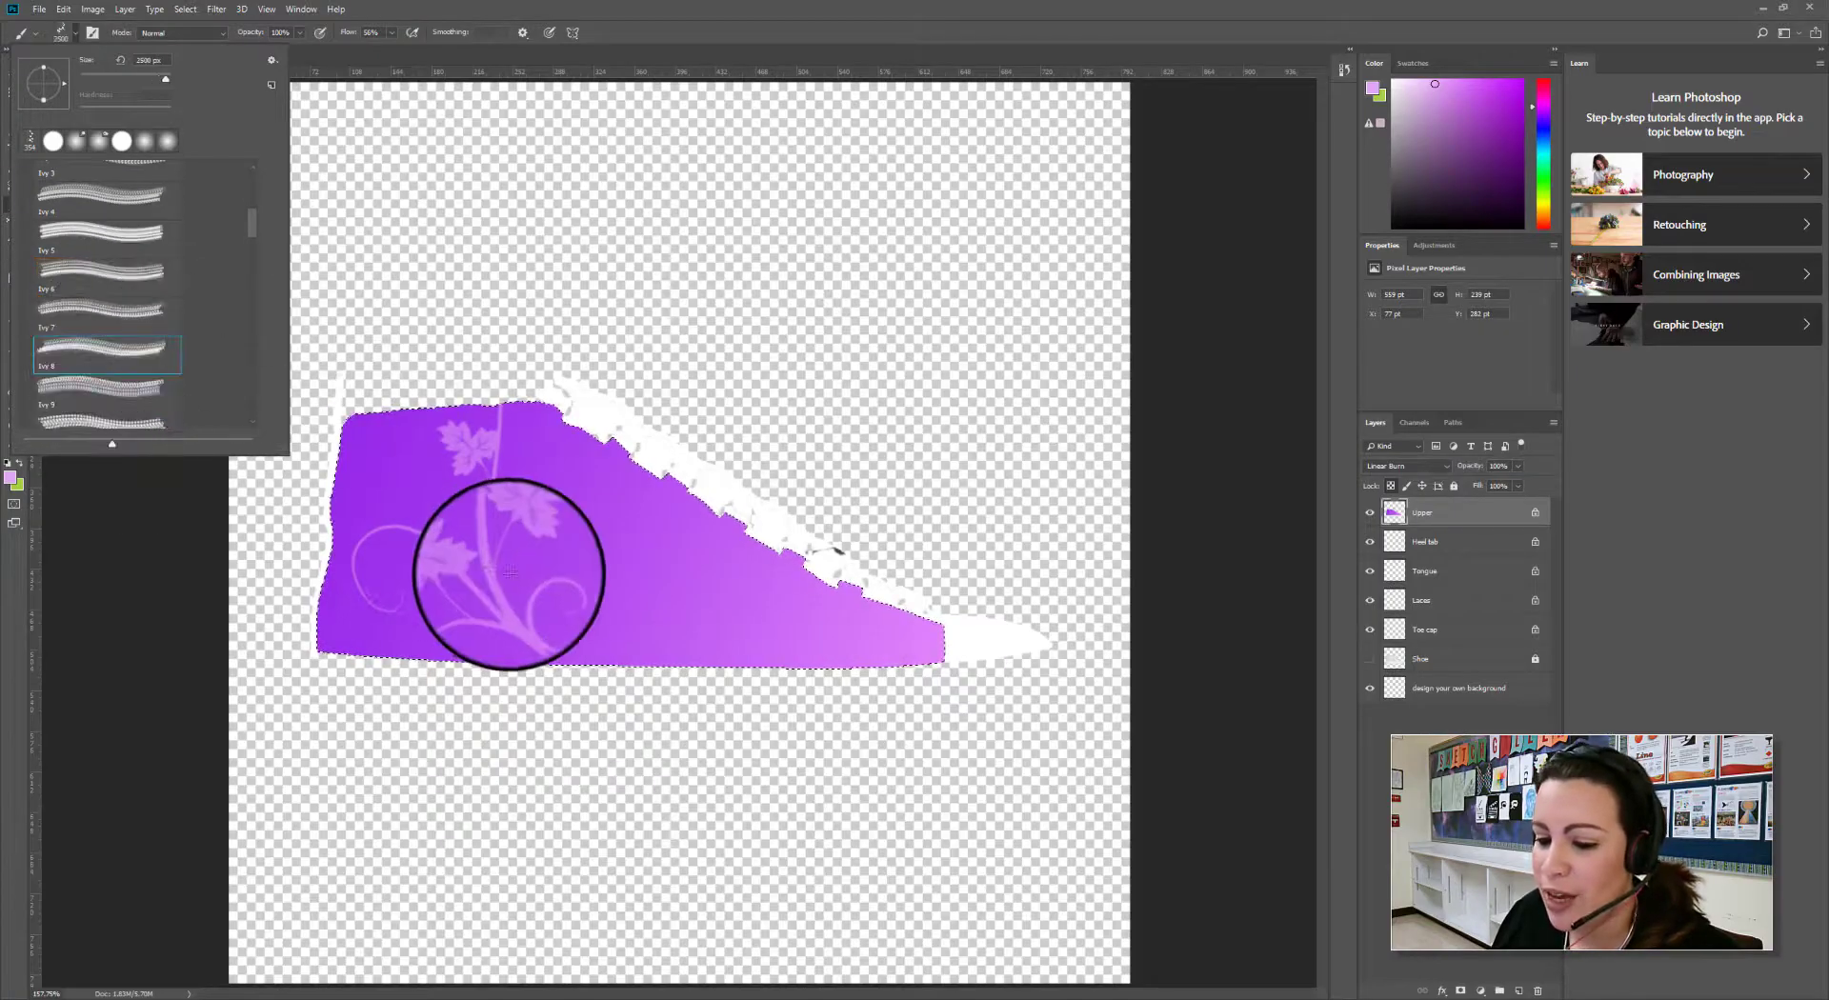
{"action": "left_click_drag", "start_coordinate": [156, 78], "coordinate": [155, 79]}
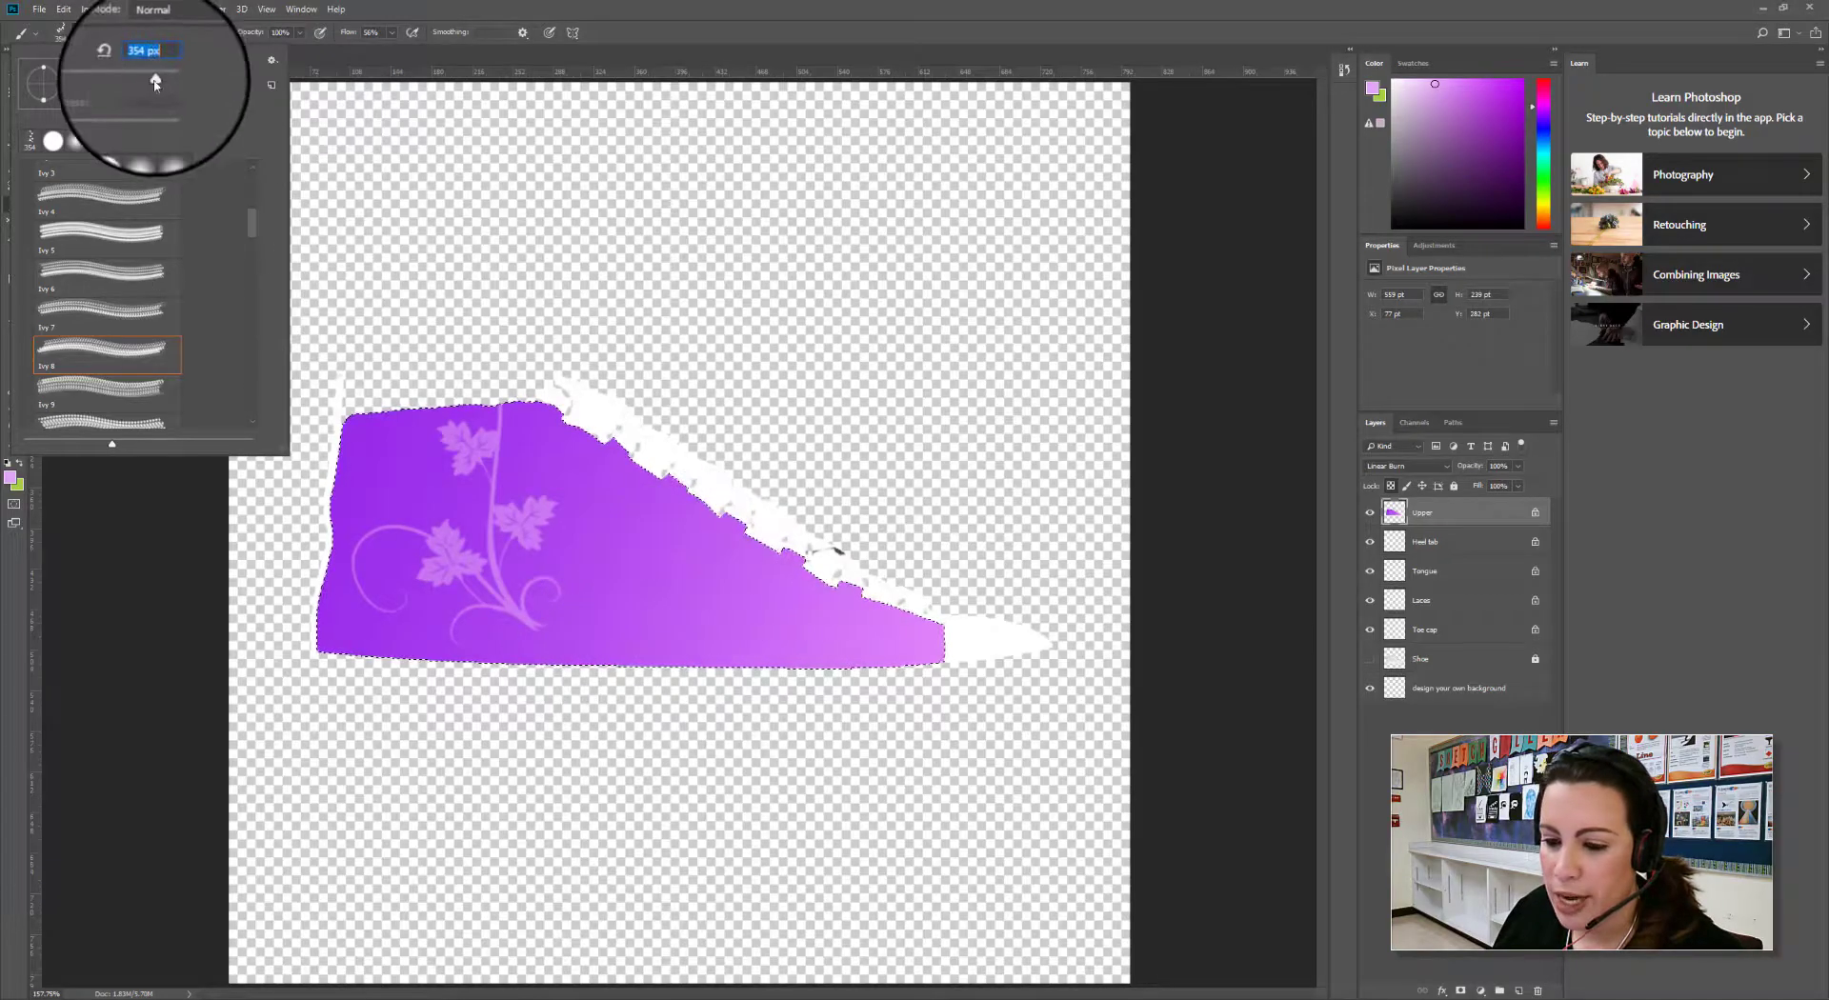
{"action": "left_click_drag", "start_coordinate": [155, 79], "coordinate": [158, 79]}
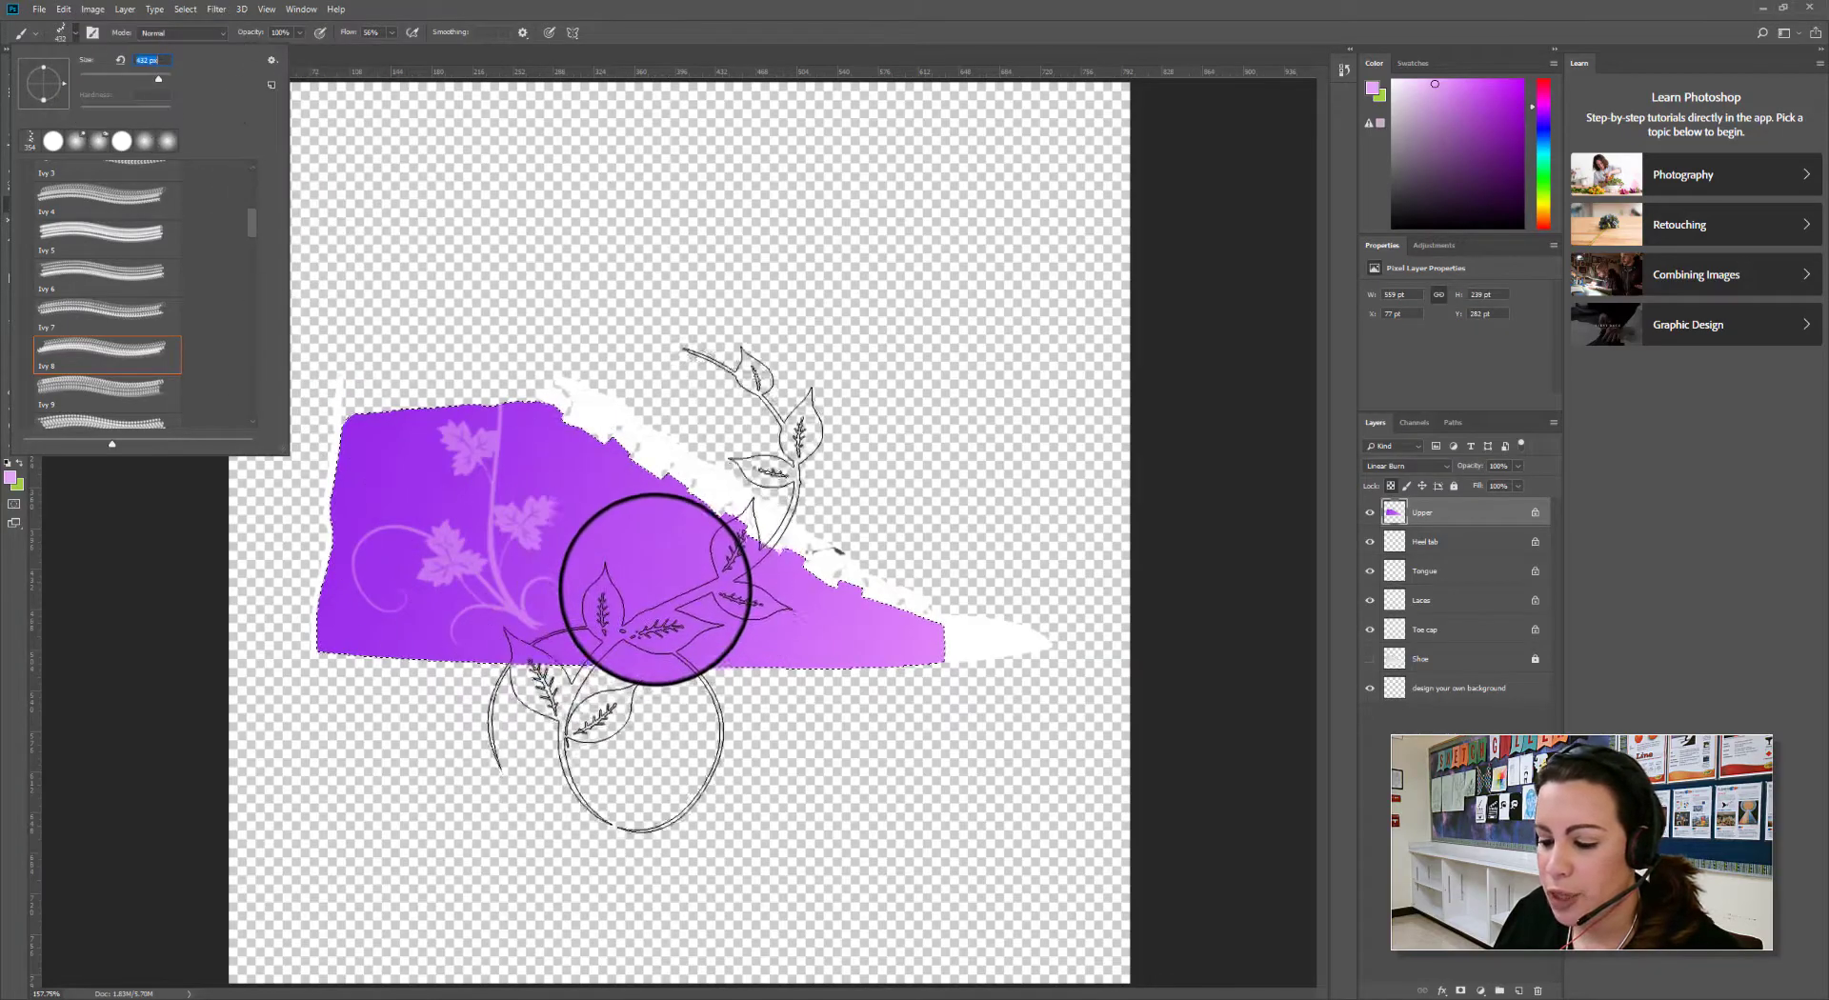
{"action": "key", "text": "Return"}
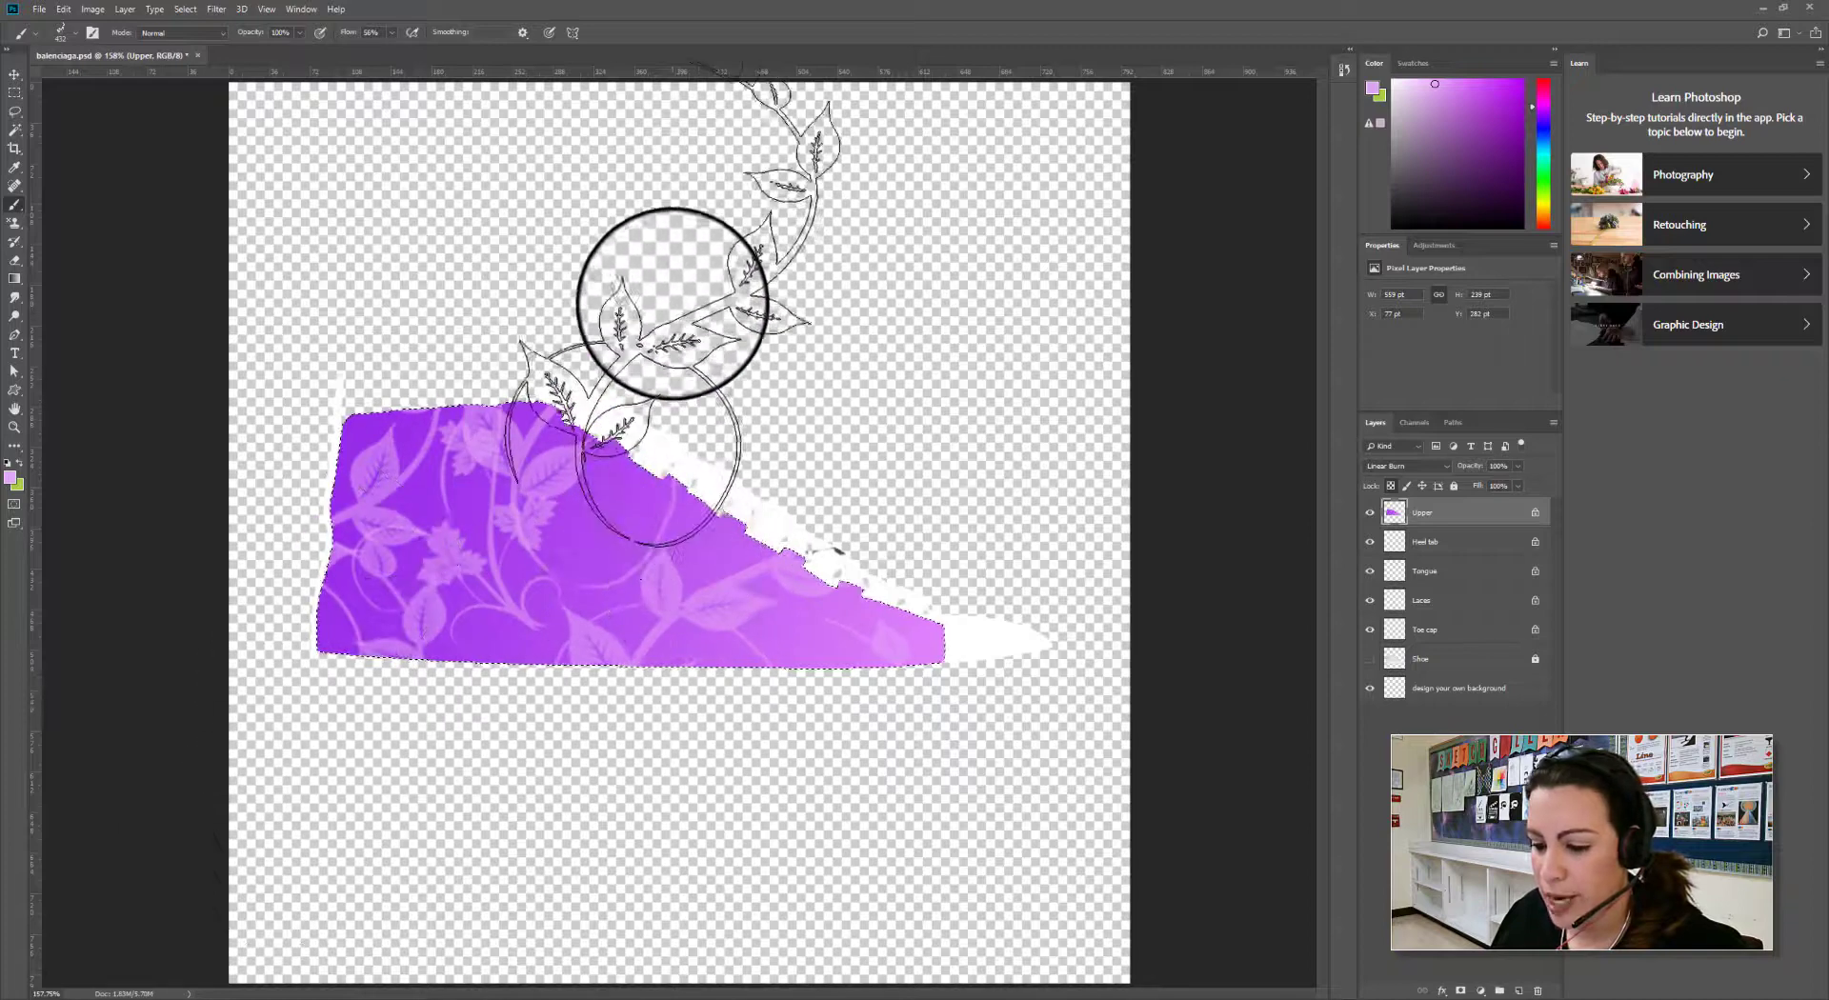
Stamp the Ivy 10 brush at a reduced size over the middle and toe side of the upper in a paler pink foreground color
{"action": "left_click", "coordinate": [59, 33]}
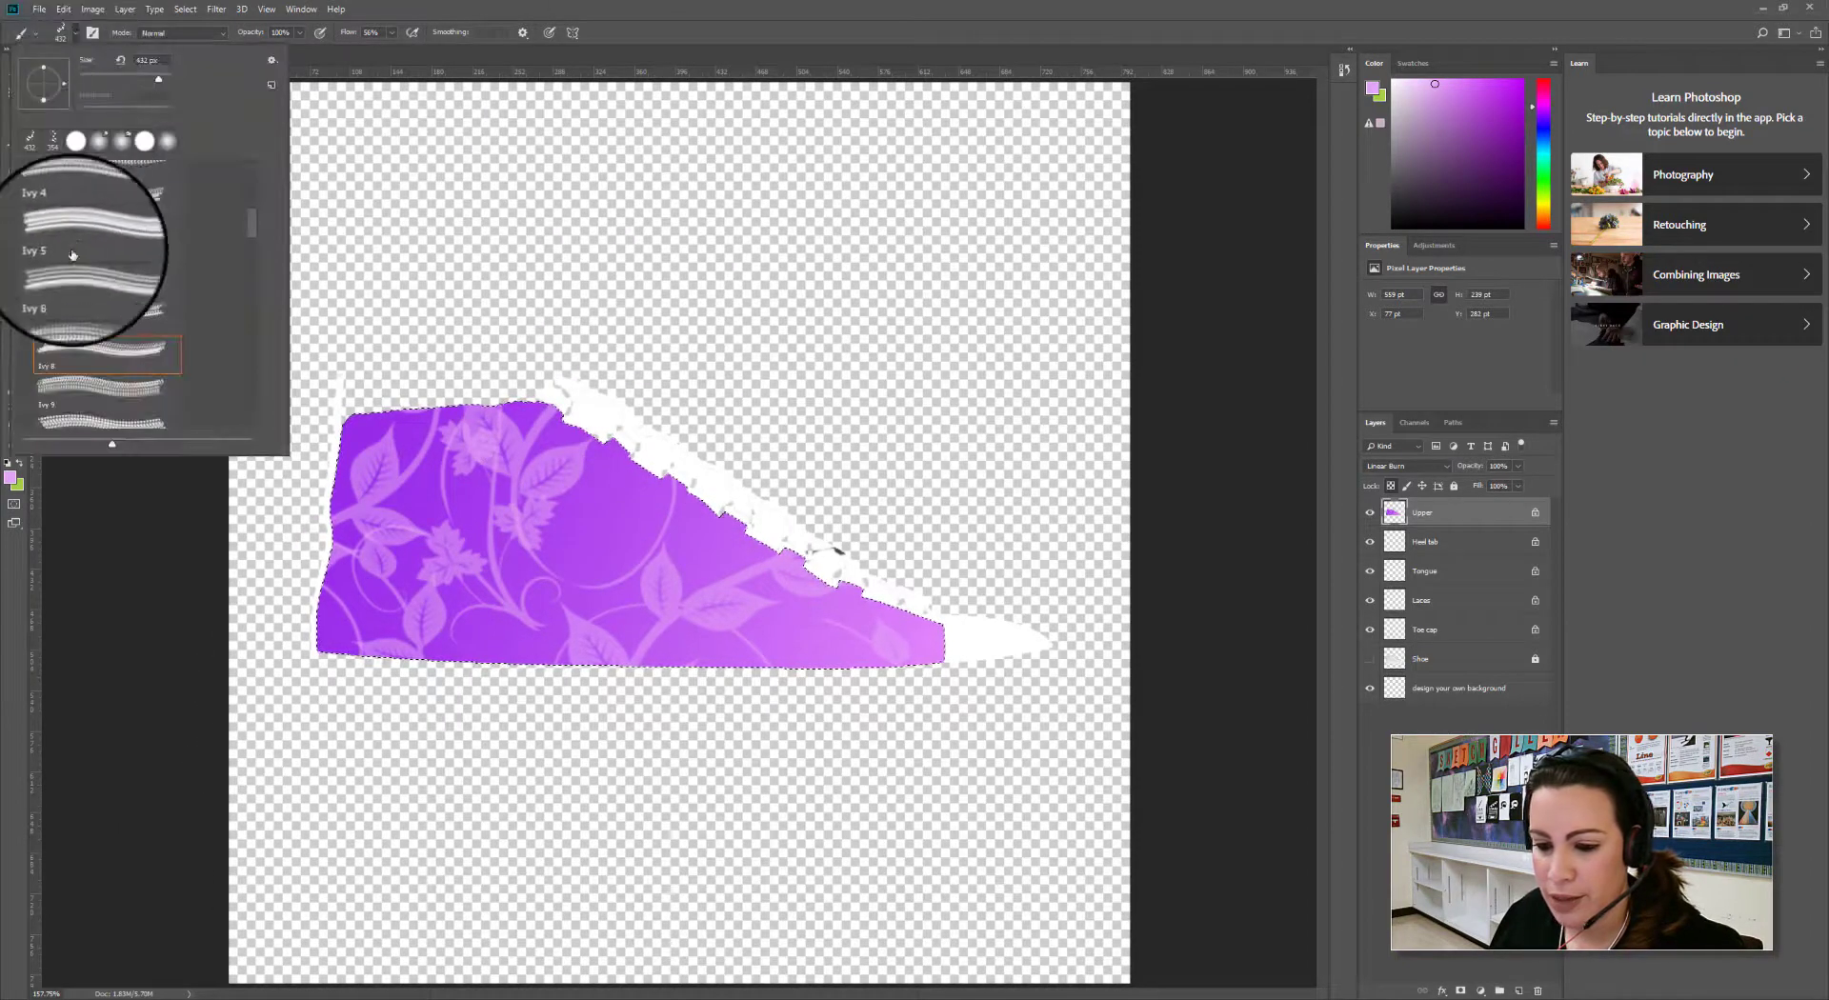
{"action": "scroll", "coordinate": [97, 407], "scroll_direction": "down", "scroll_amount": 1}
{"action": "left_click", "coordinate": [99, 355]}
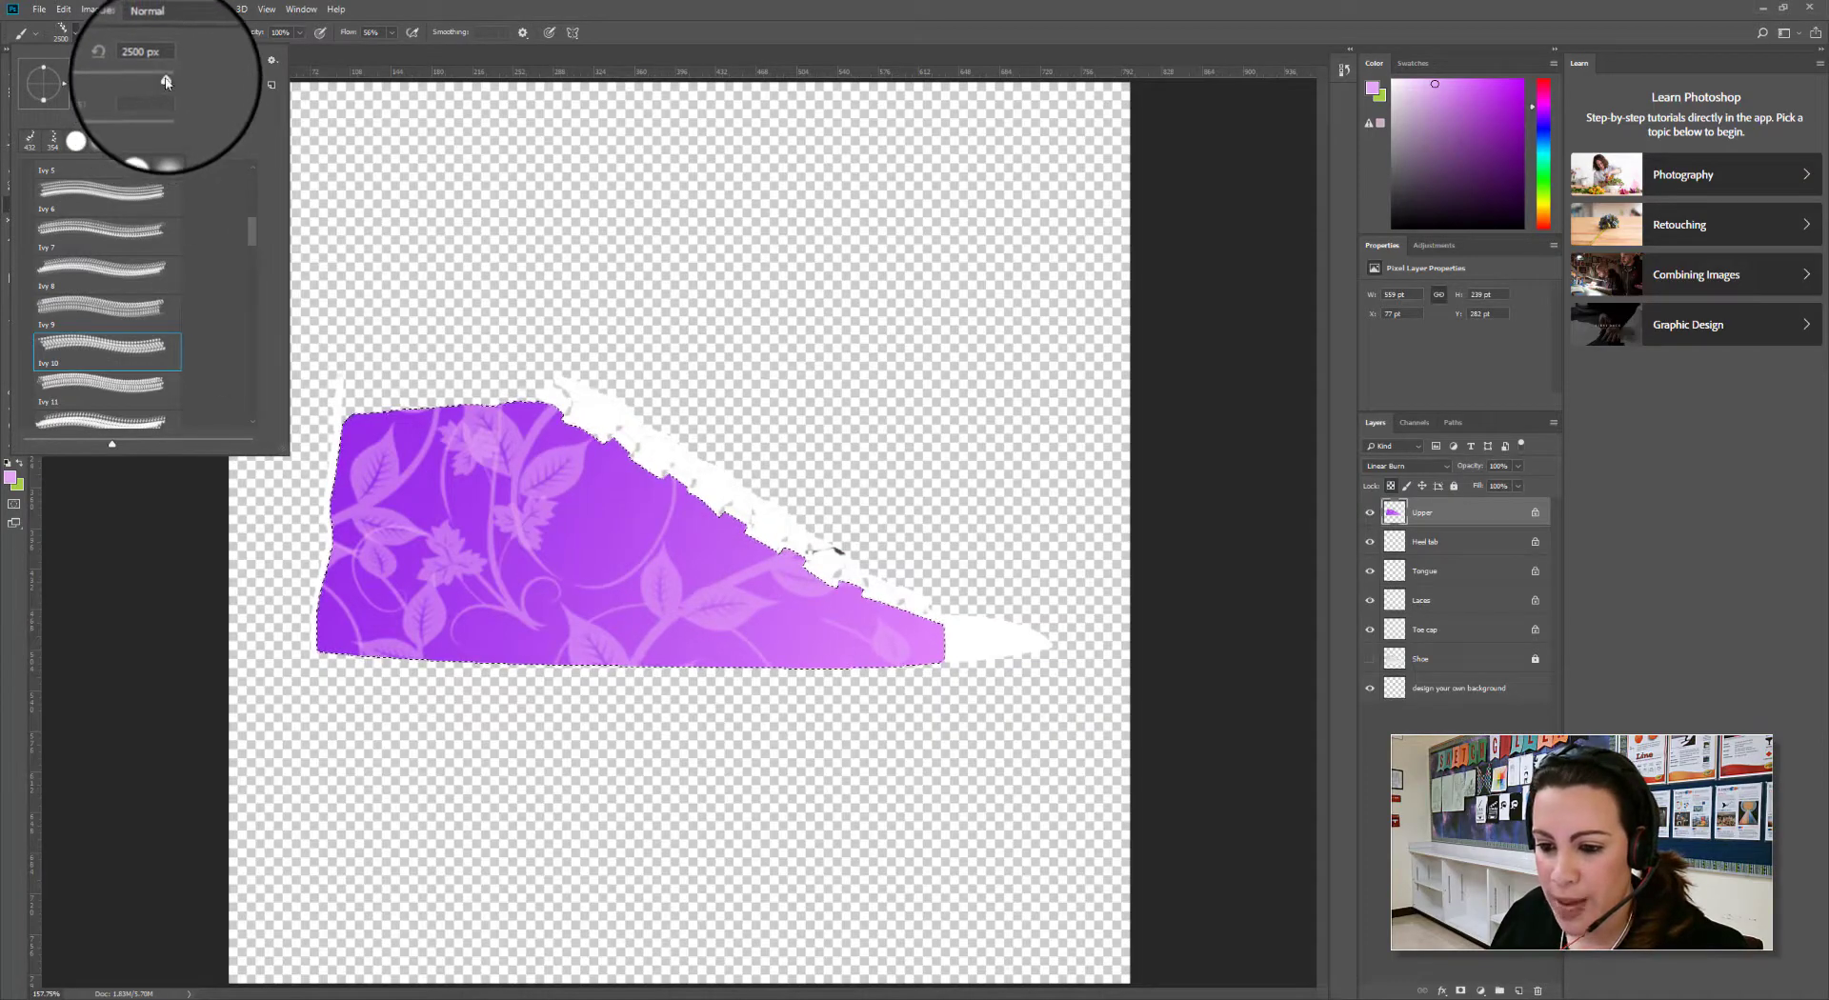
{"action": "left_click_drag", "start_coordinate": [164, 82], "coordinate": [159, 78]}
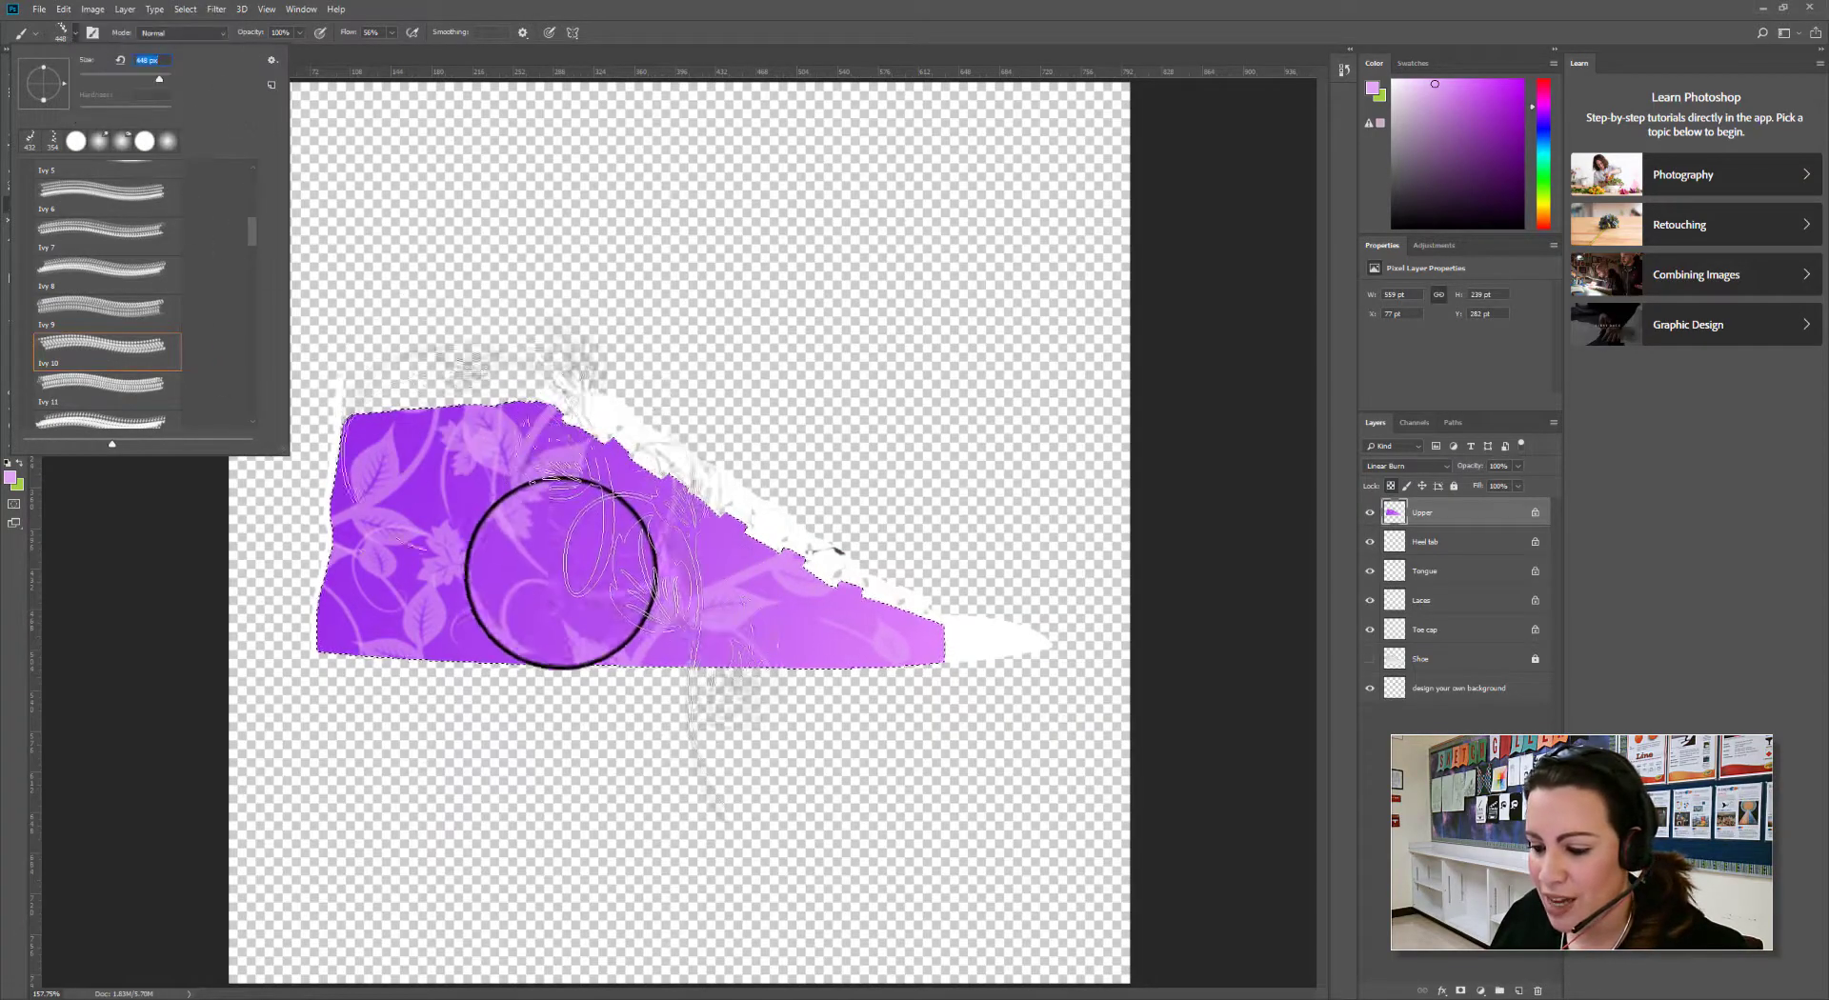
{"action": "left_click", "coordinate": [11, 477]}
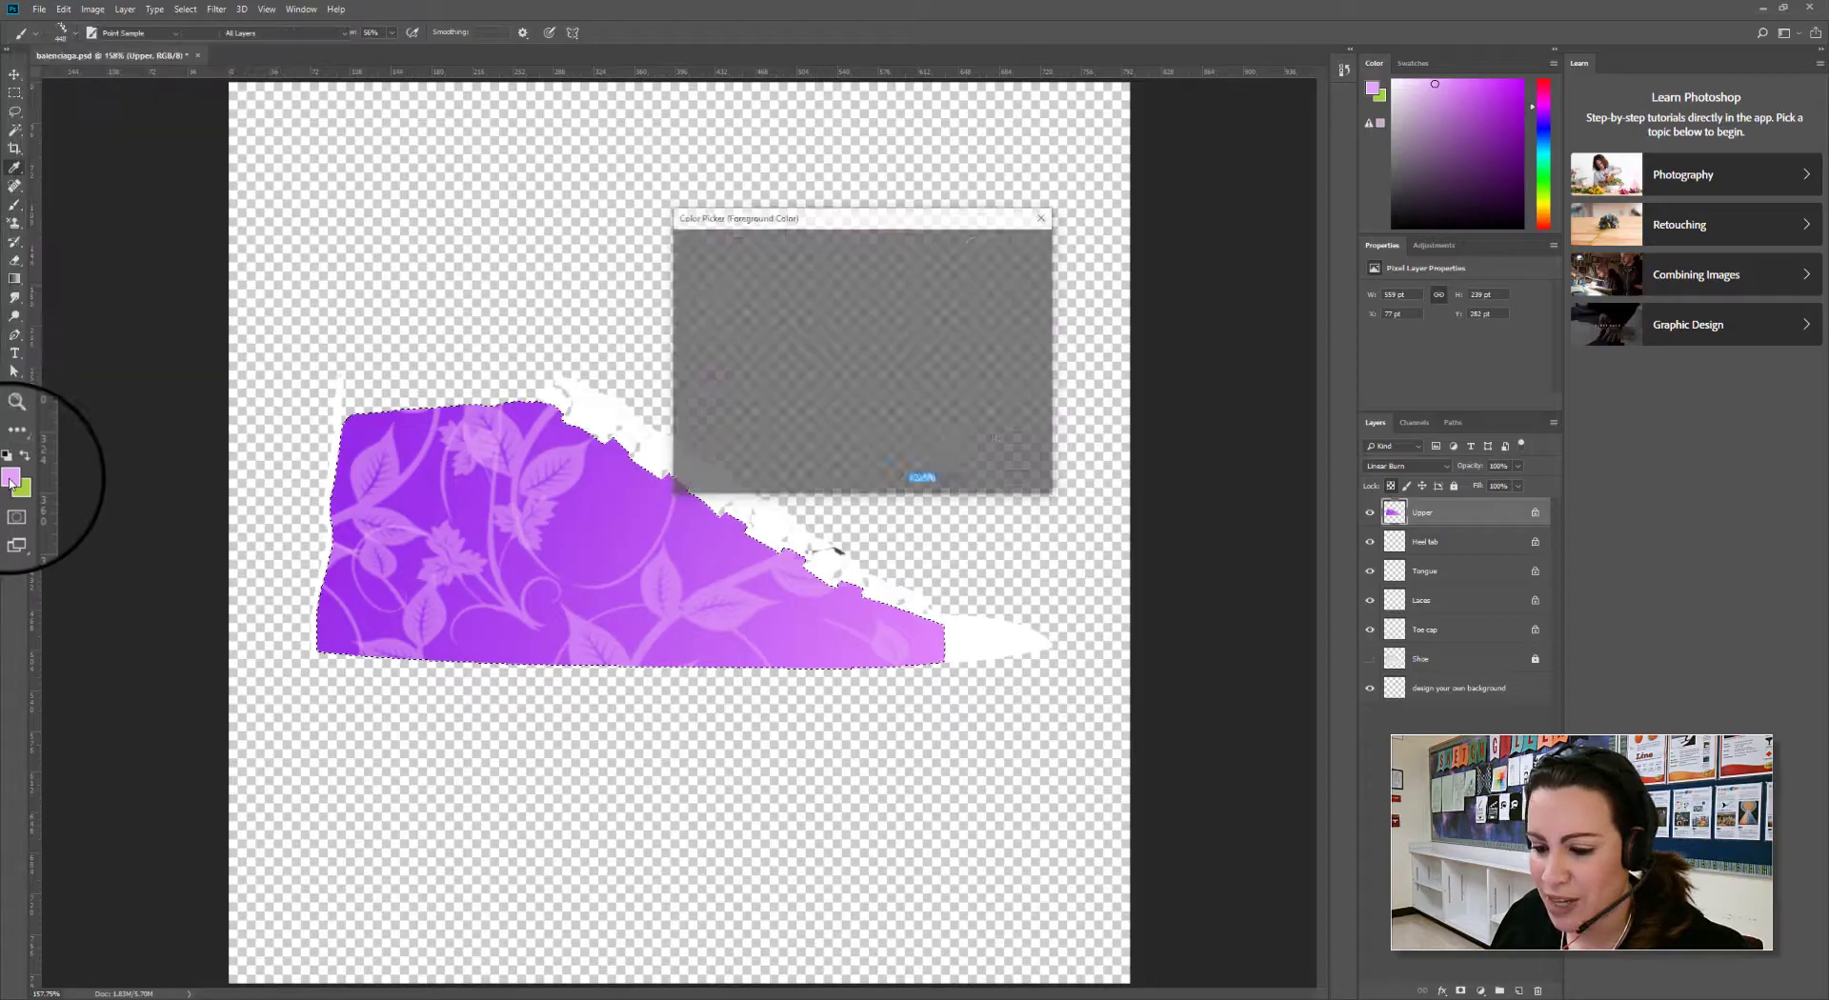
{"action": "left_click_drag", "start_coordinate": [737, 256], "coordinate": [719, 254]}
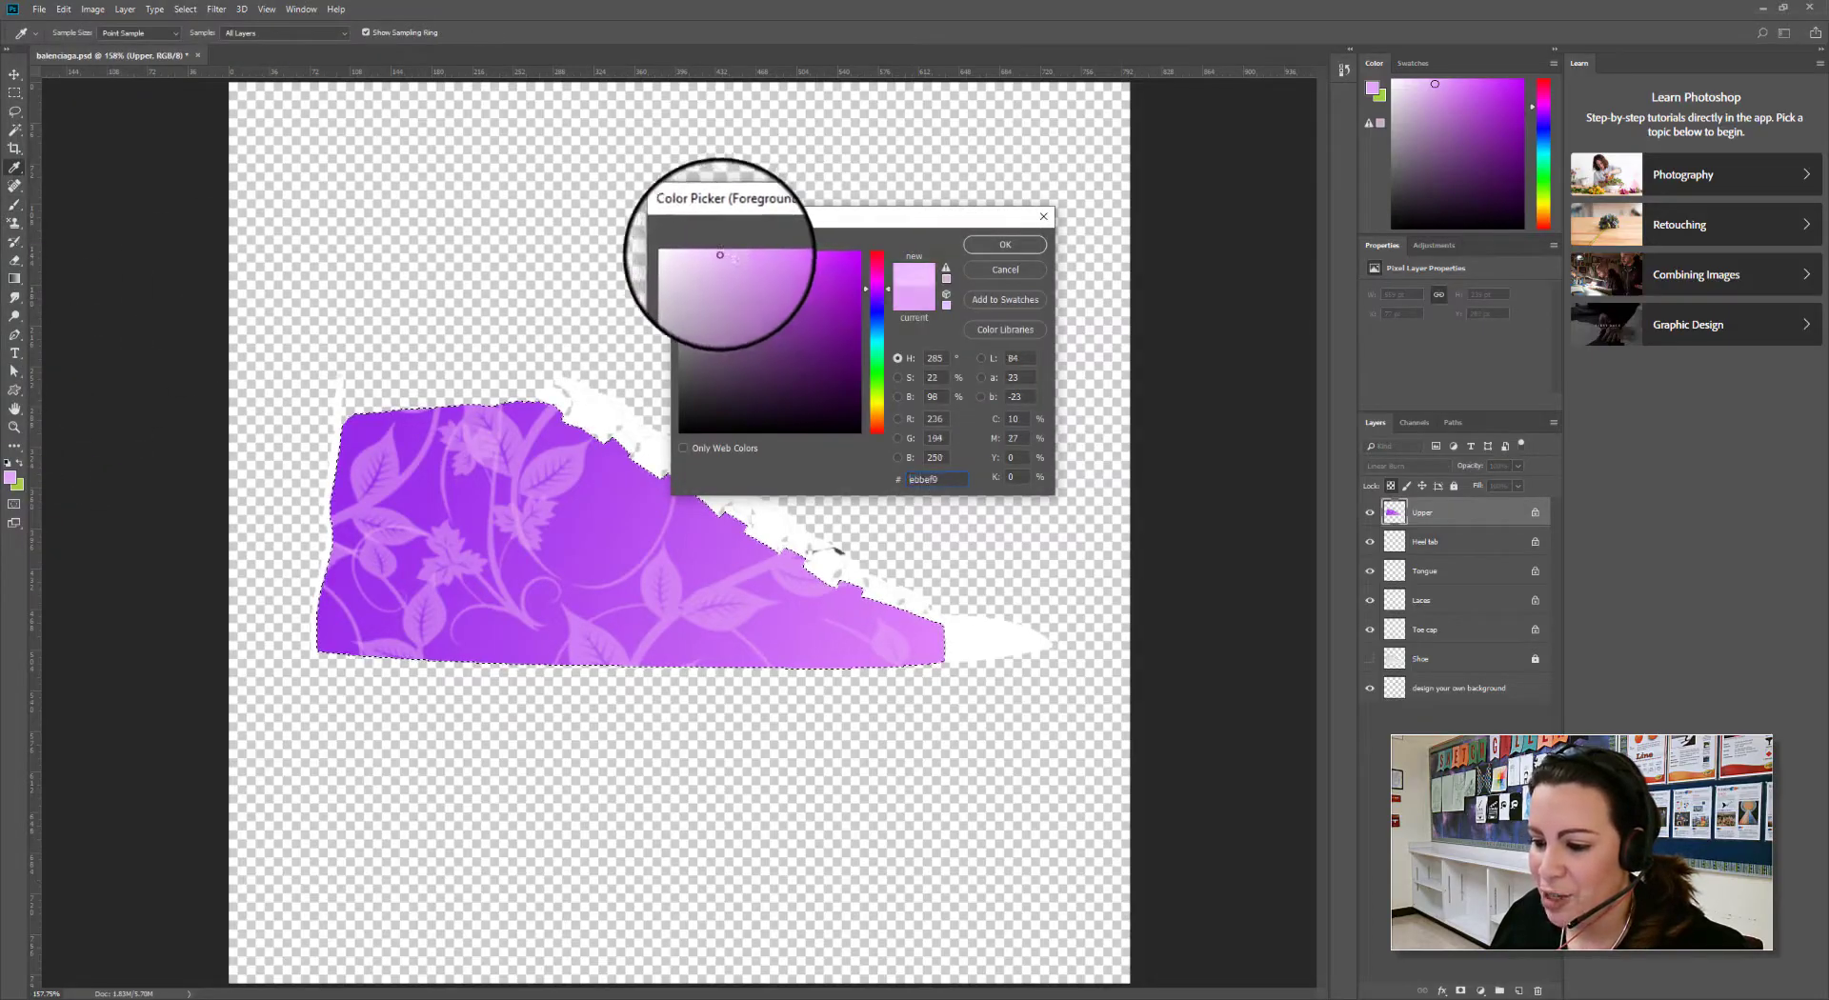
{"action": "left_click", "coordinate": [1008, 231]}
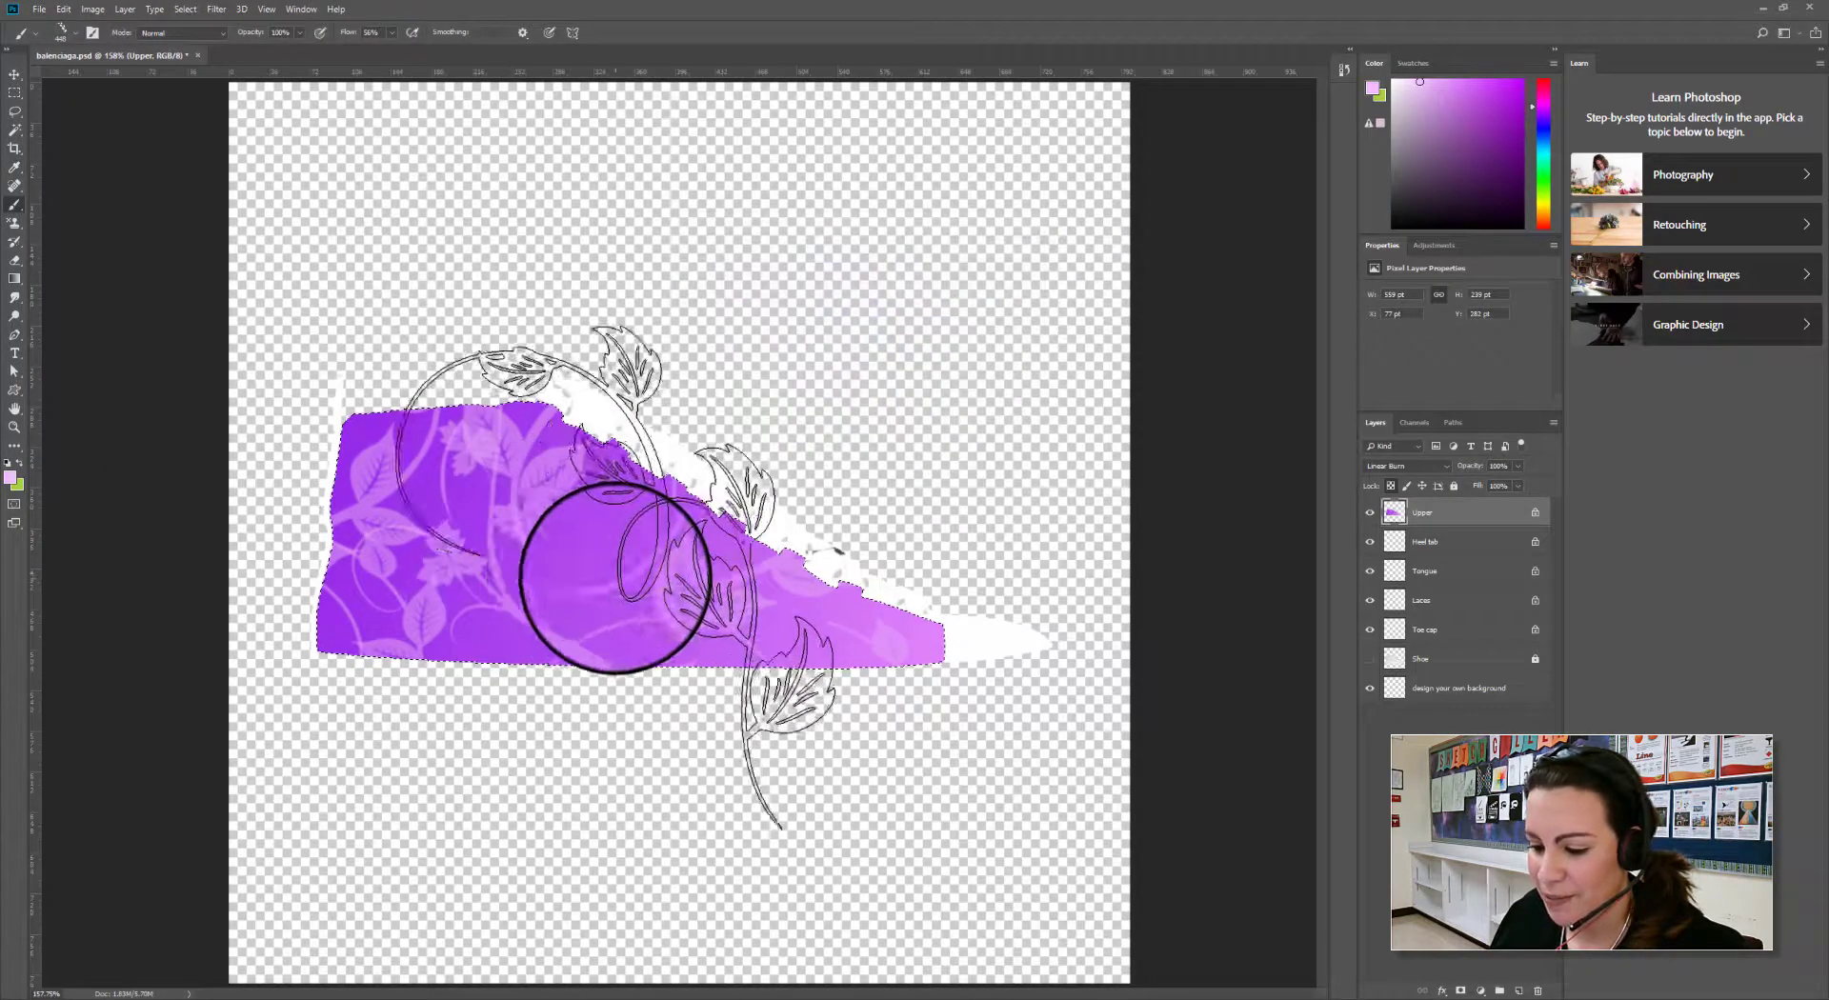
{"action": "mouse_move", "coordinate": [596, 582]}
{"action": "left_mouse_down"}
{"action": "mouse_move", "coordinate": [825, 693]}
{"action": "mouse_move", "coordinate": [726, 662]}
{"action": "mouse_move", "coordinate": [757, 672]}
{"action": "mouse_move", "coordinate": [361, 738]}
{"action": "mouse_move", "coordinate": [288, 693]}
{"action": "mouse_move", "coordinate": [315, 612]}
{"action": "mouse_move", "coordinate": [288, 604]}
{"action": "mouse_move", "coordinate": [318, 563]}
{"action": "left_mouse_up"}
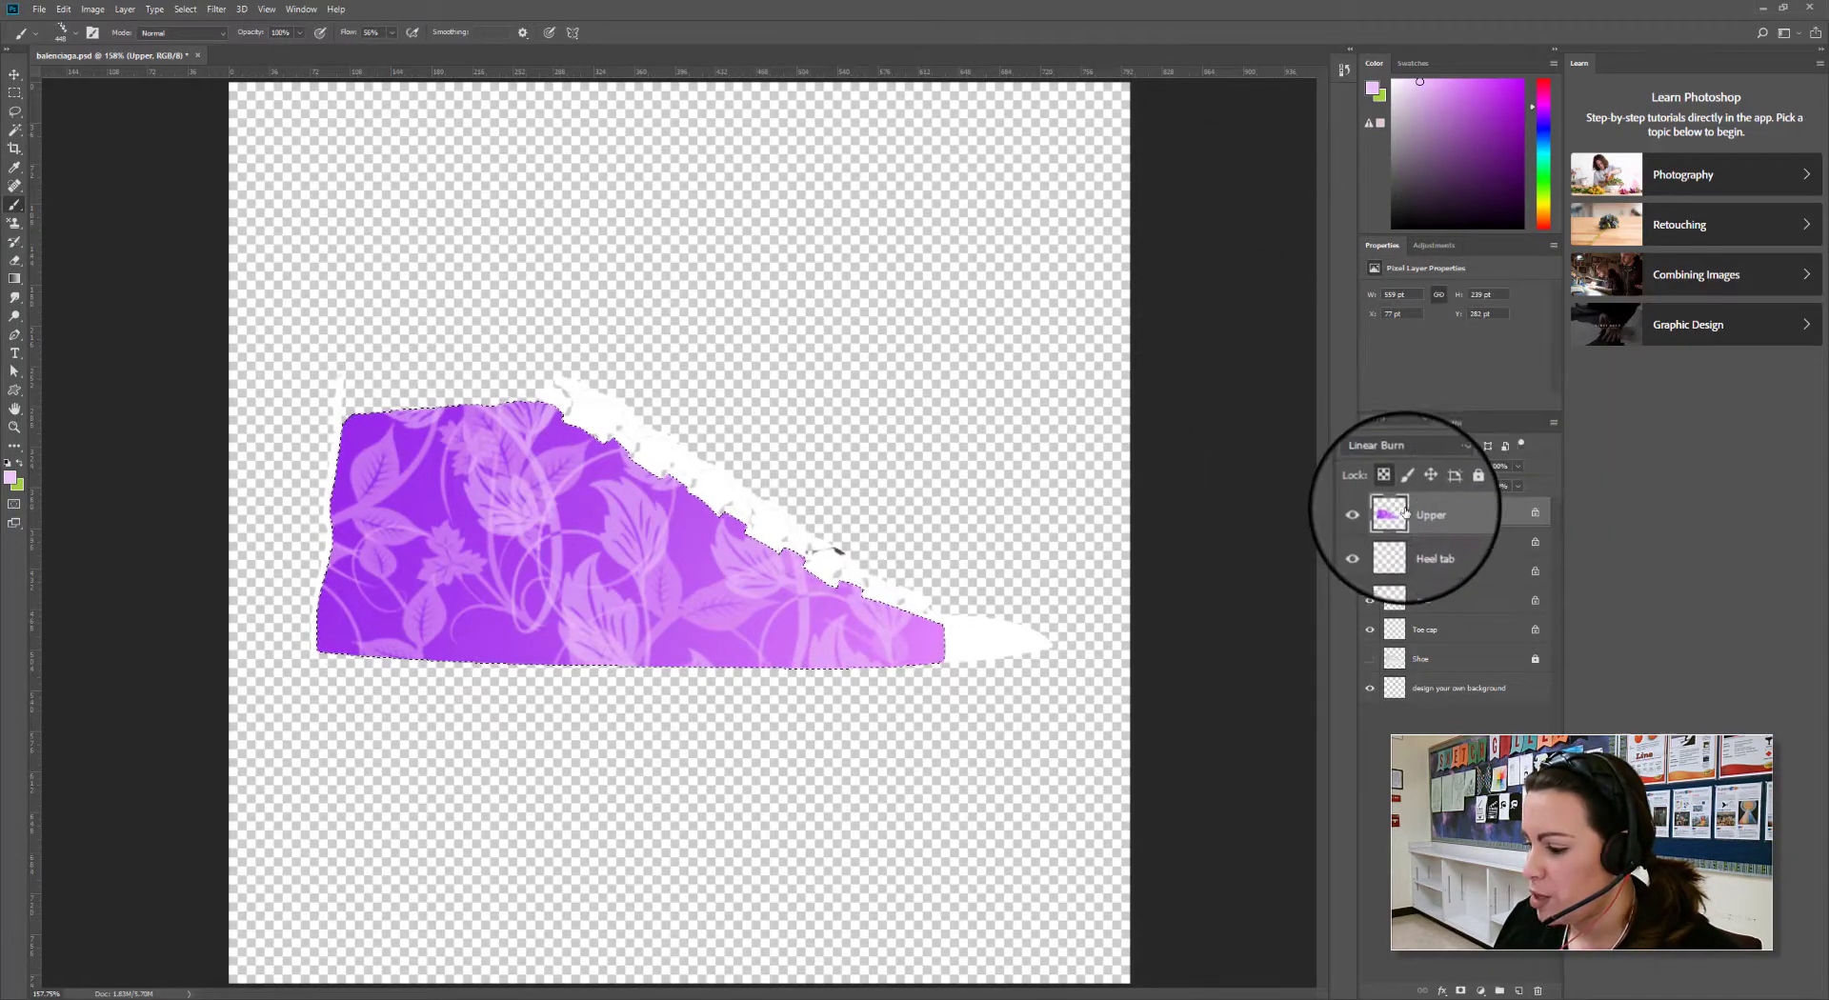
Clear the upper's selection and fill the Heel tab layer's selected shape with the pale pink foreground color using the Paint Bucket
{"action": "left_click", "coordinate": [14, 74]}
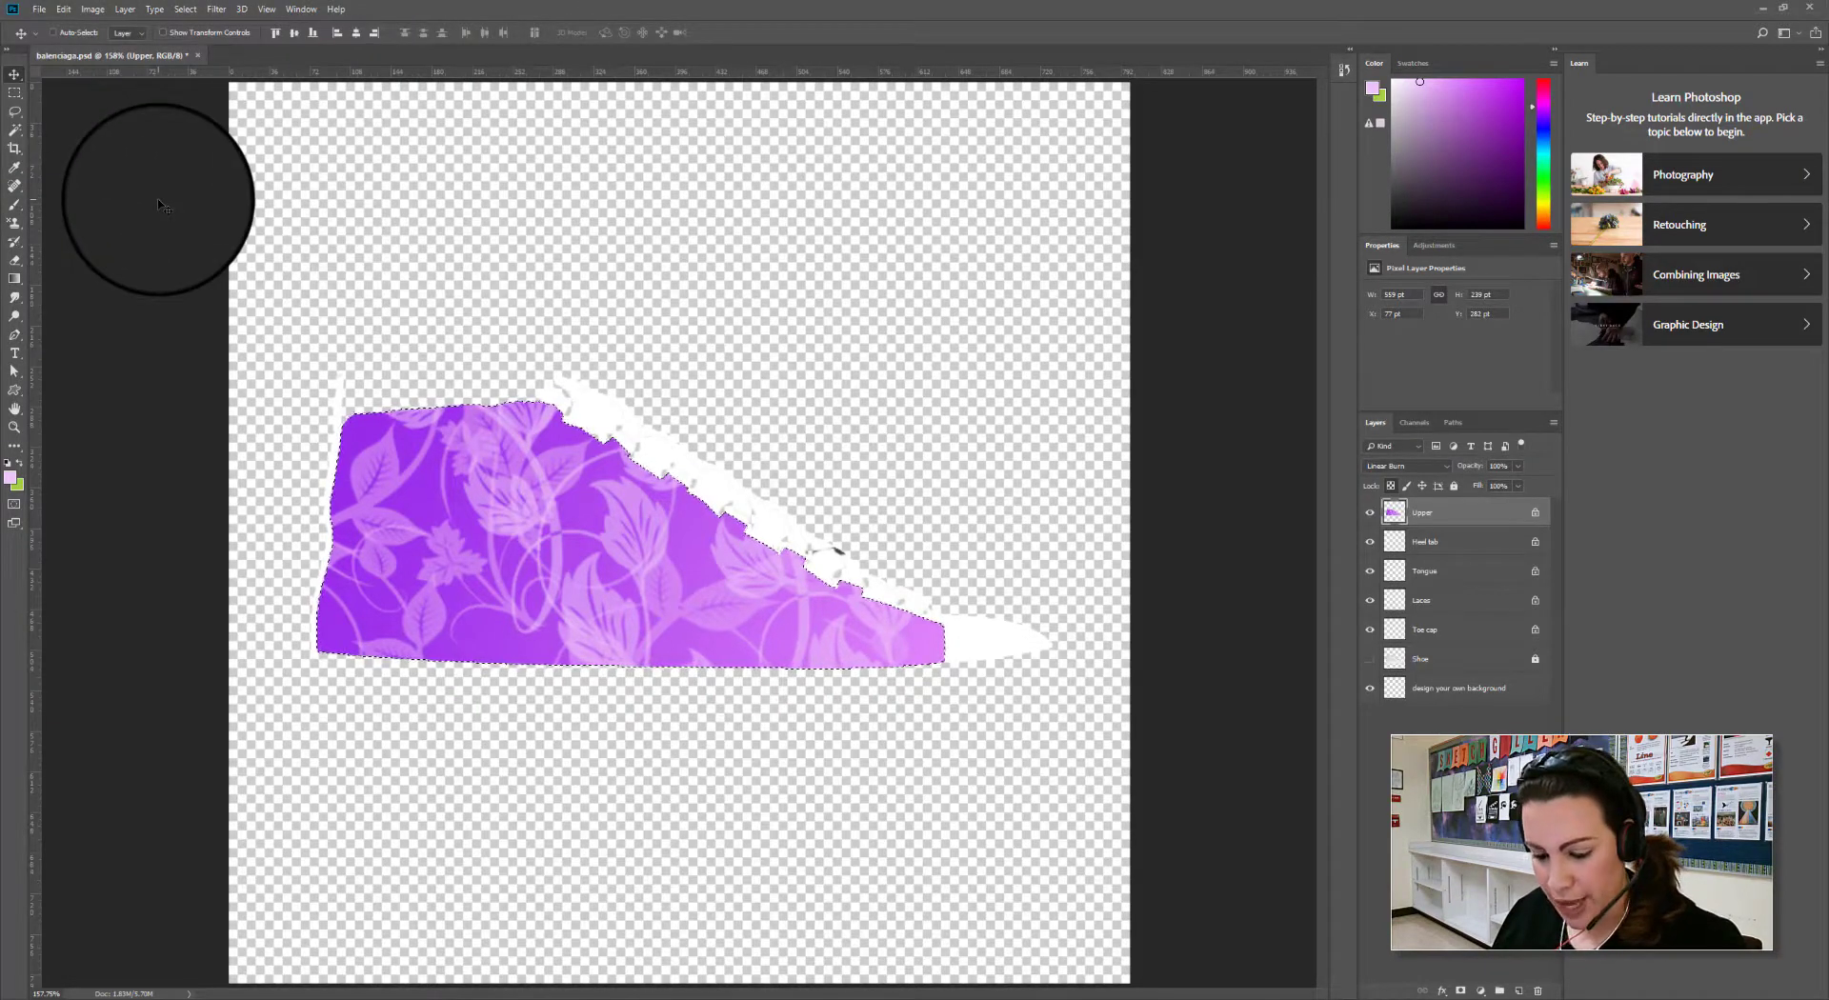
{"action": "key", "text": "ctrl+d"}
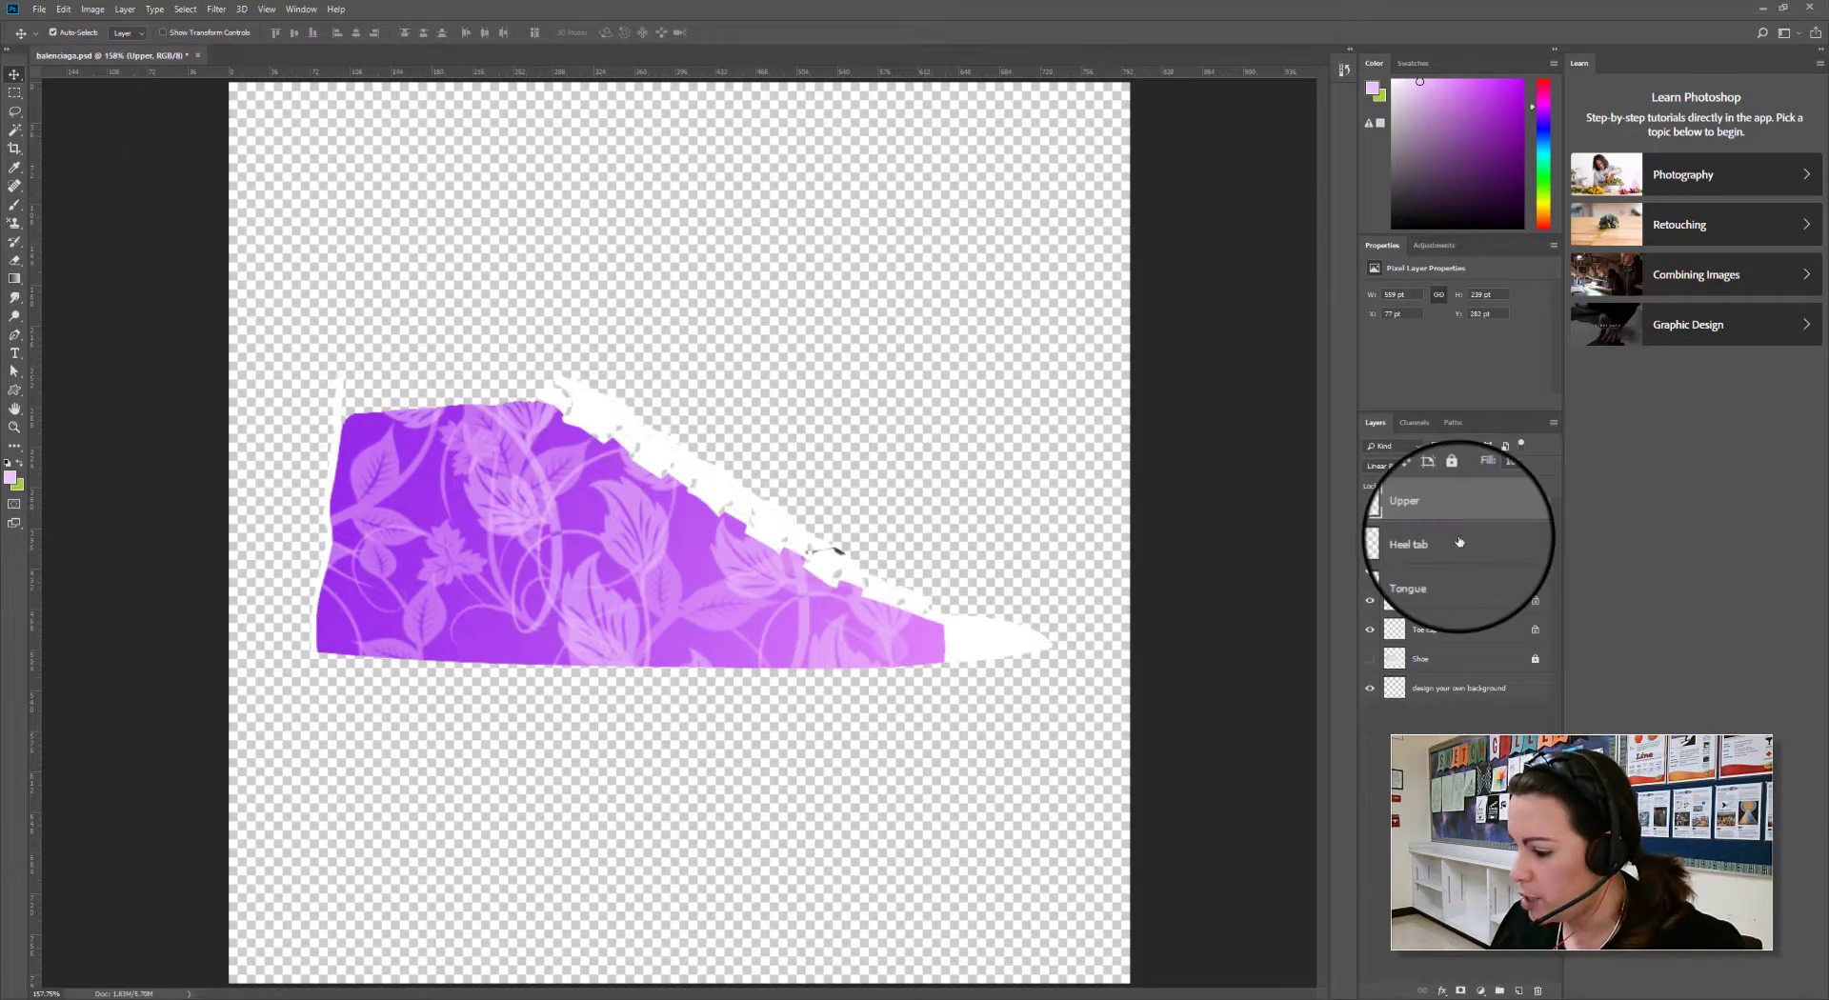
{"action": "left_click", "coordinate": [1369, 543]}
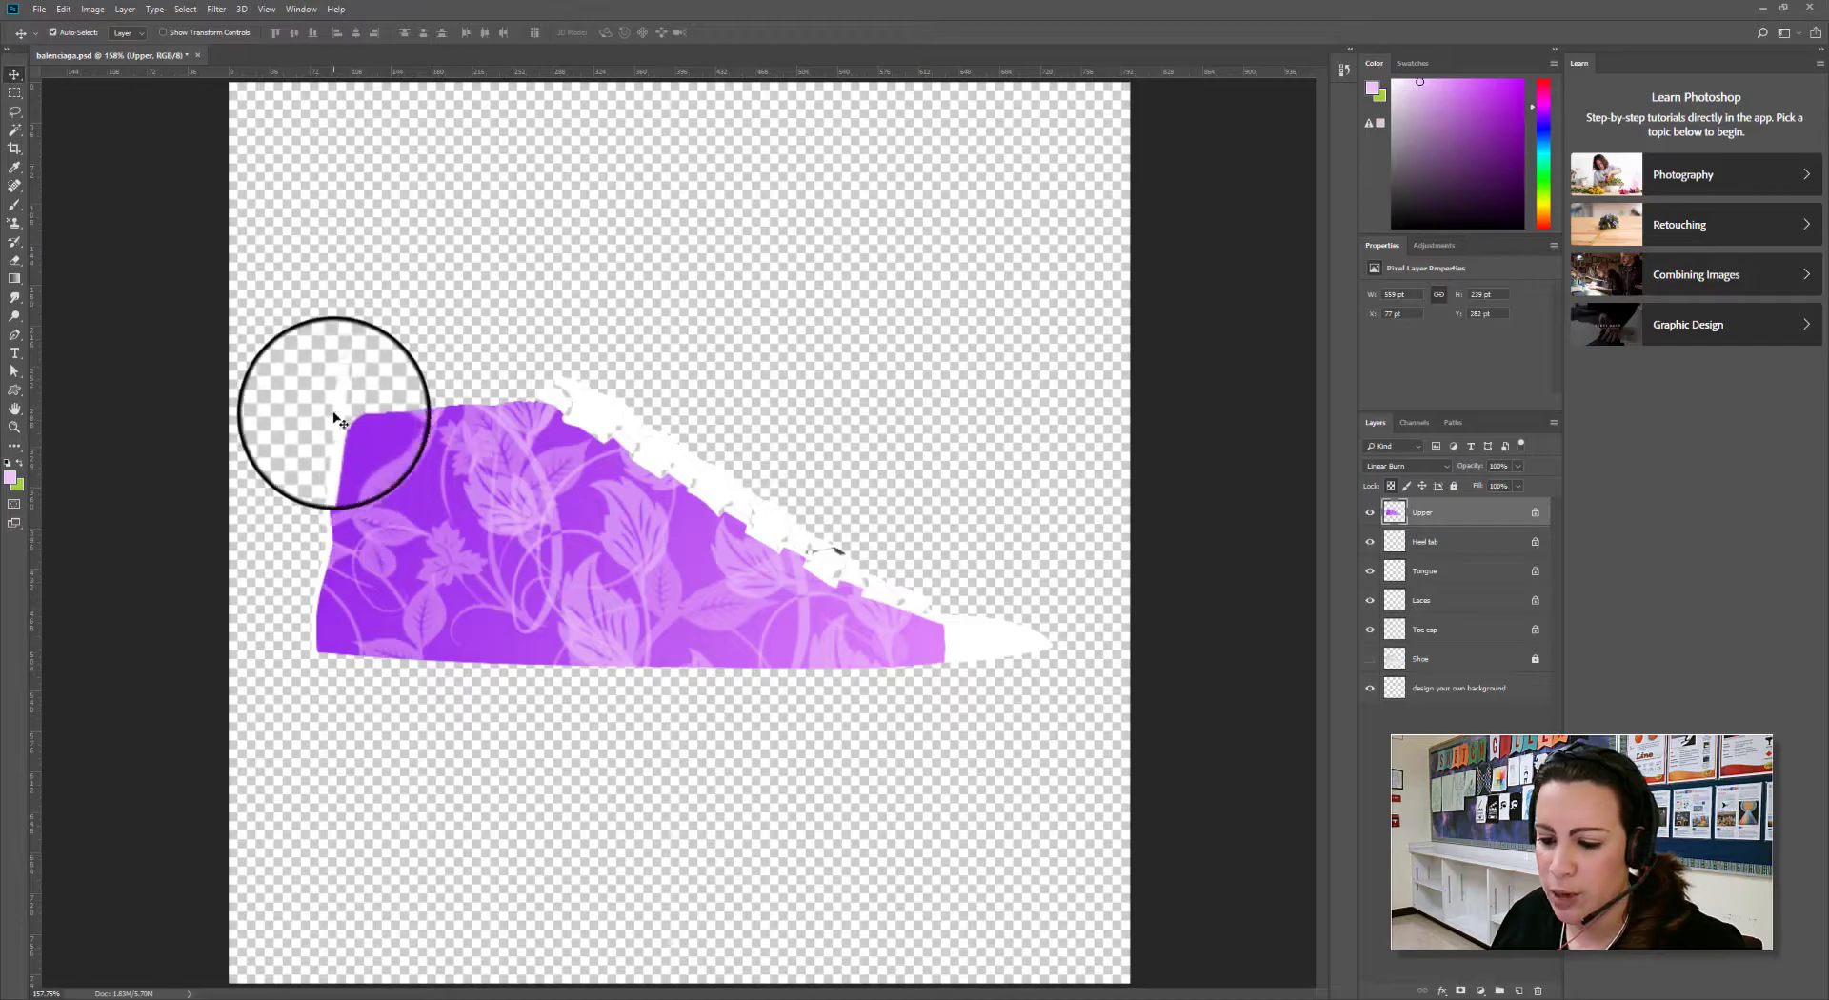
{"action": "left_click", "coordinate": [1449, 549]}
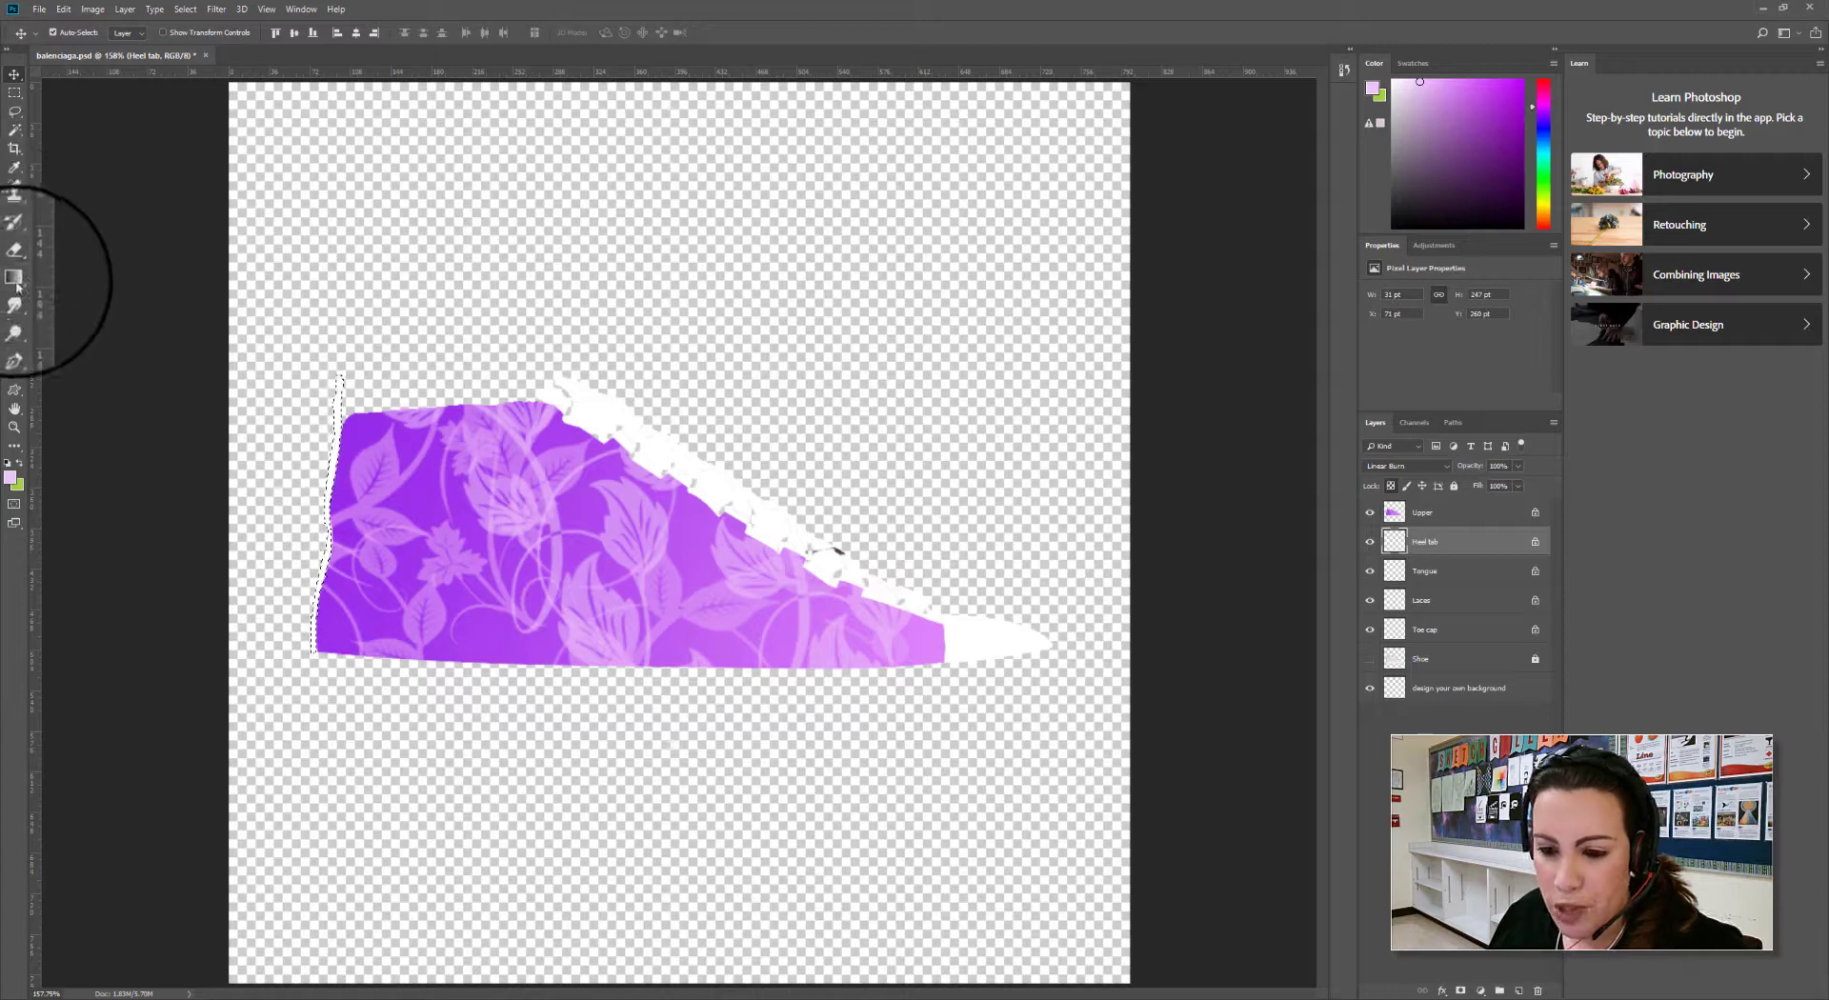
{"action": "left_click", "coordinate": [15, 279]}
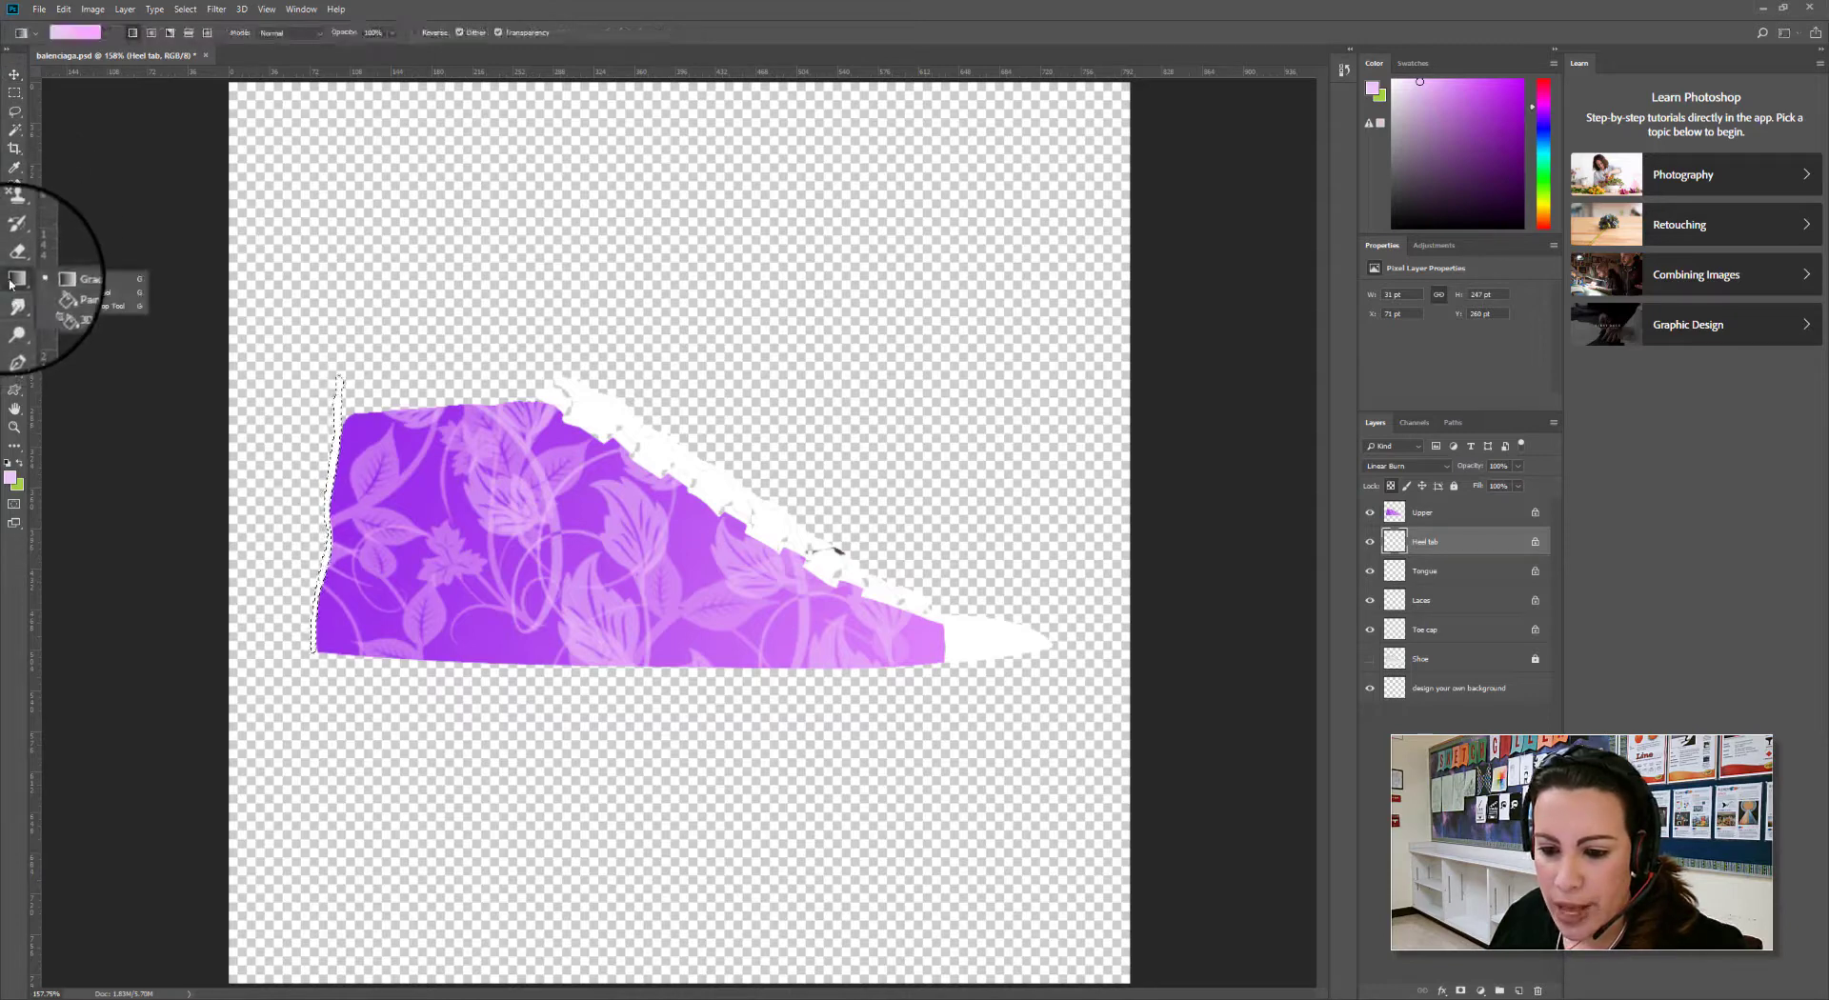
{"action": "left_click", "coordinate": [81, 295]}
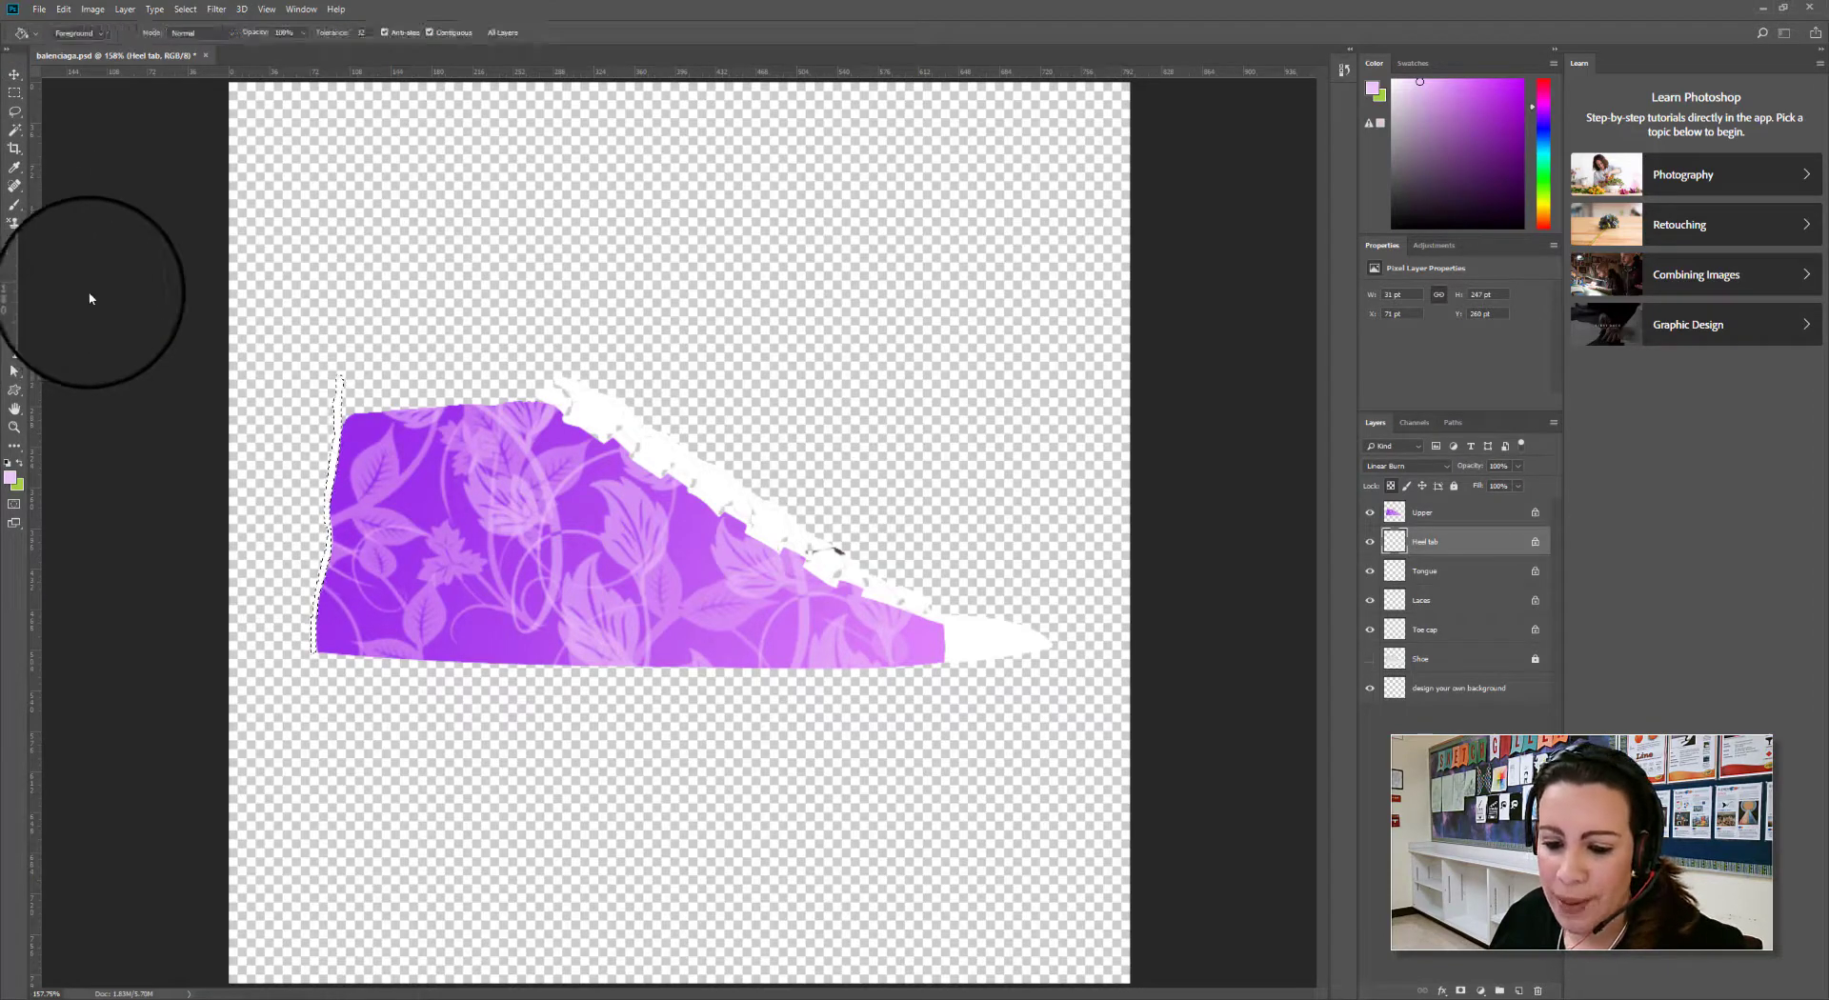
{"action": "left_click", "coordinate": [341, 409]}
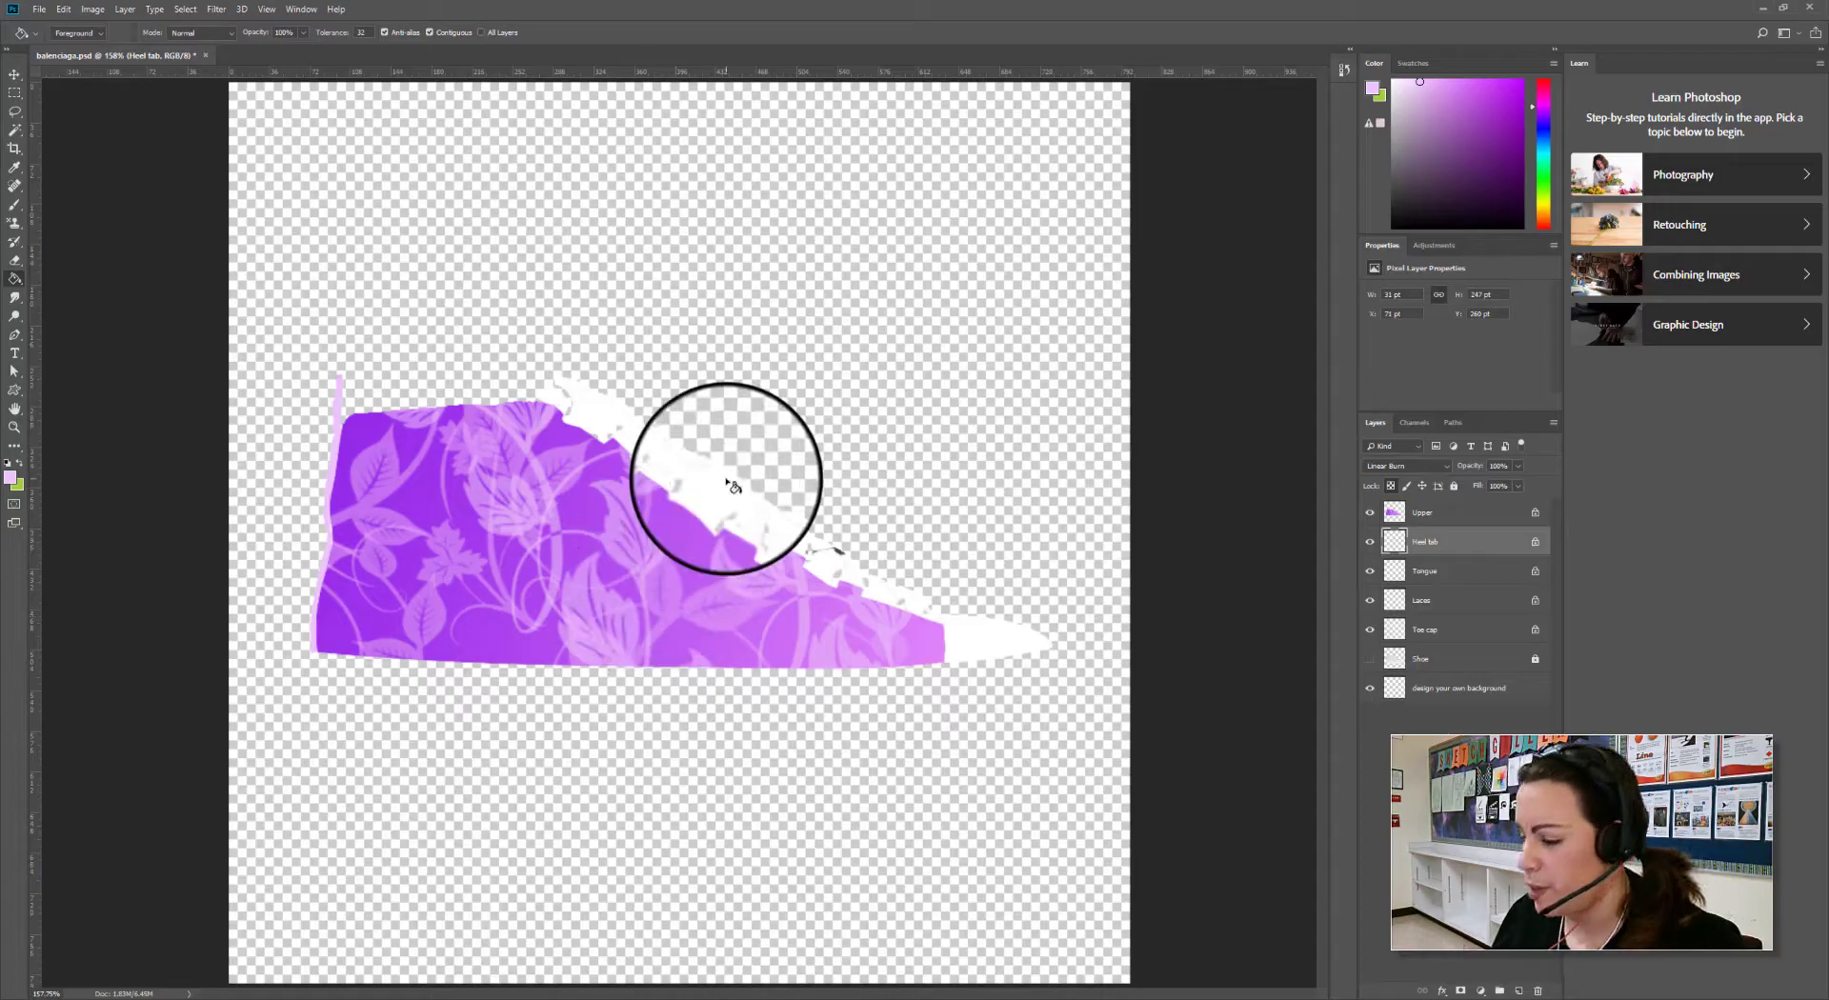
Check the Tongue layer's area by toggling its visibility, then load its shape as a selection and fill it with pale pink
{"action": "left_click", "coordinate": [1369, 574]}
{"action": "left_click", "coordinate": [1370, 576]}
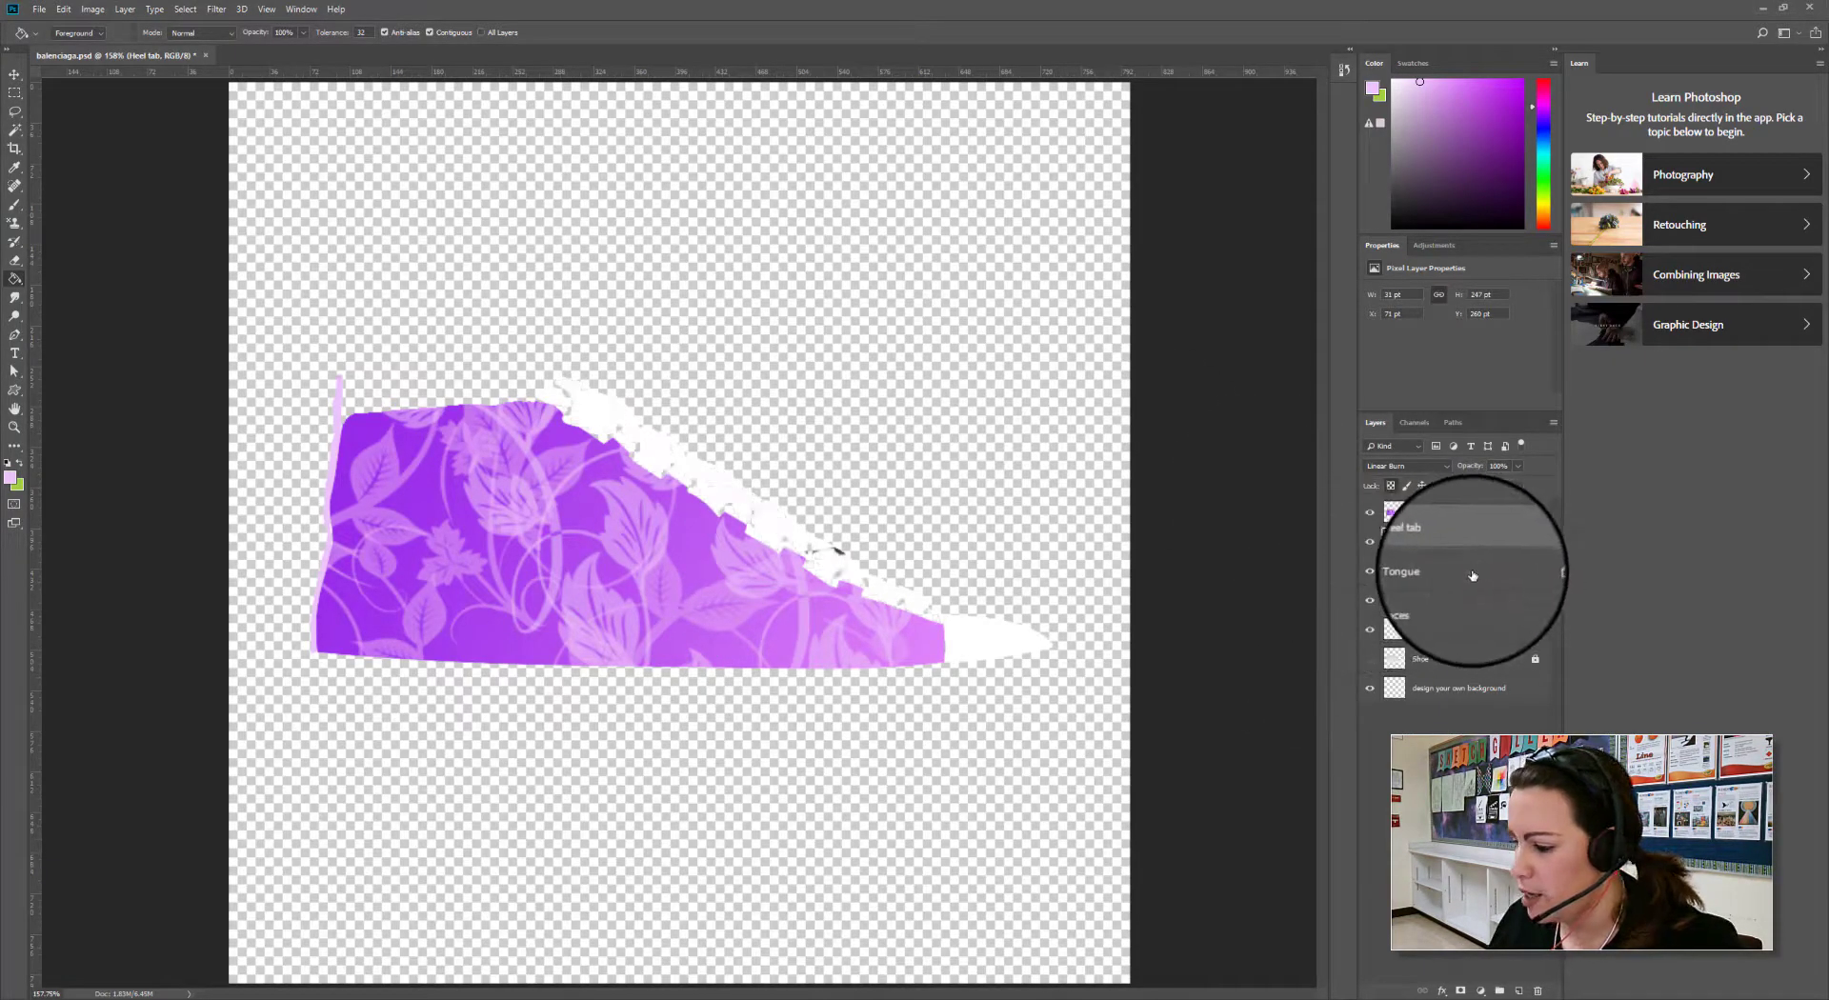
{"action": "left_click", "coordinate": [1473, 575]}
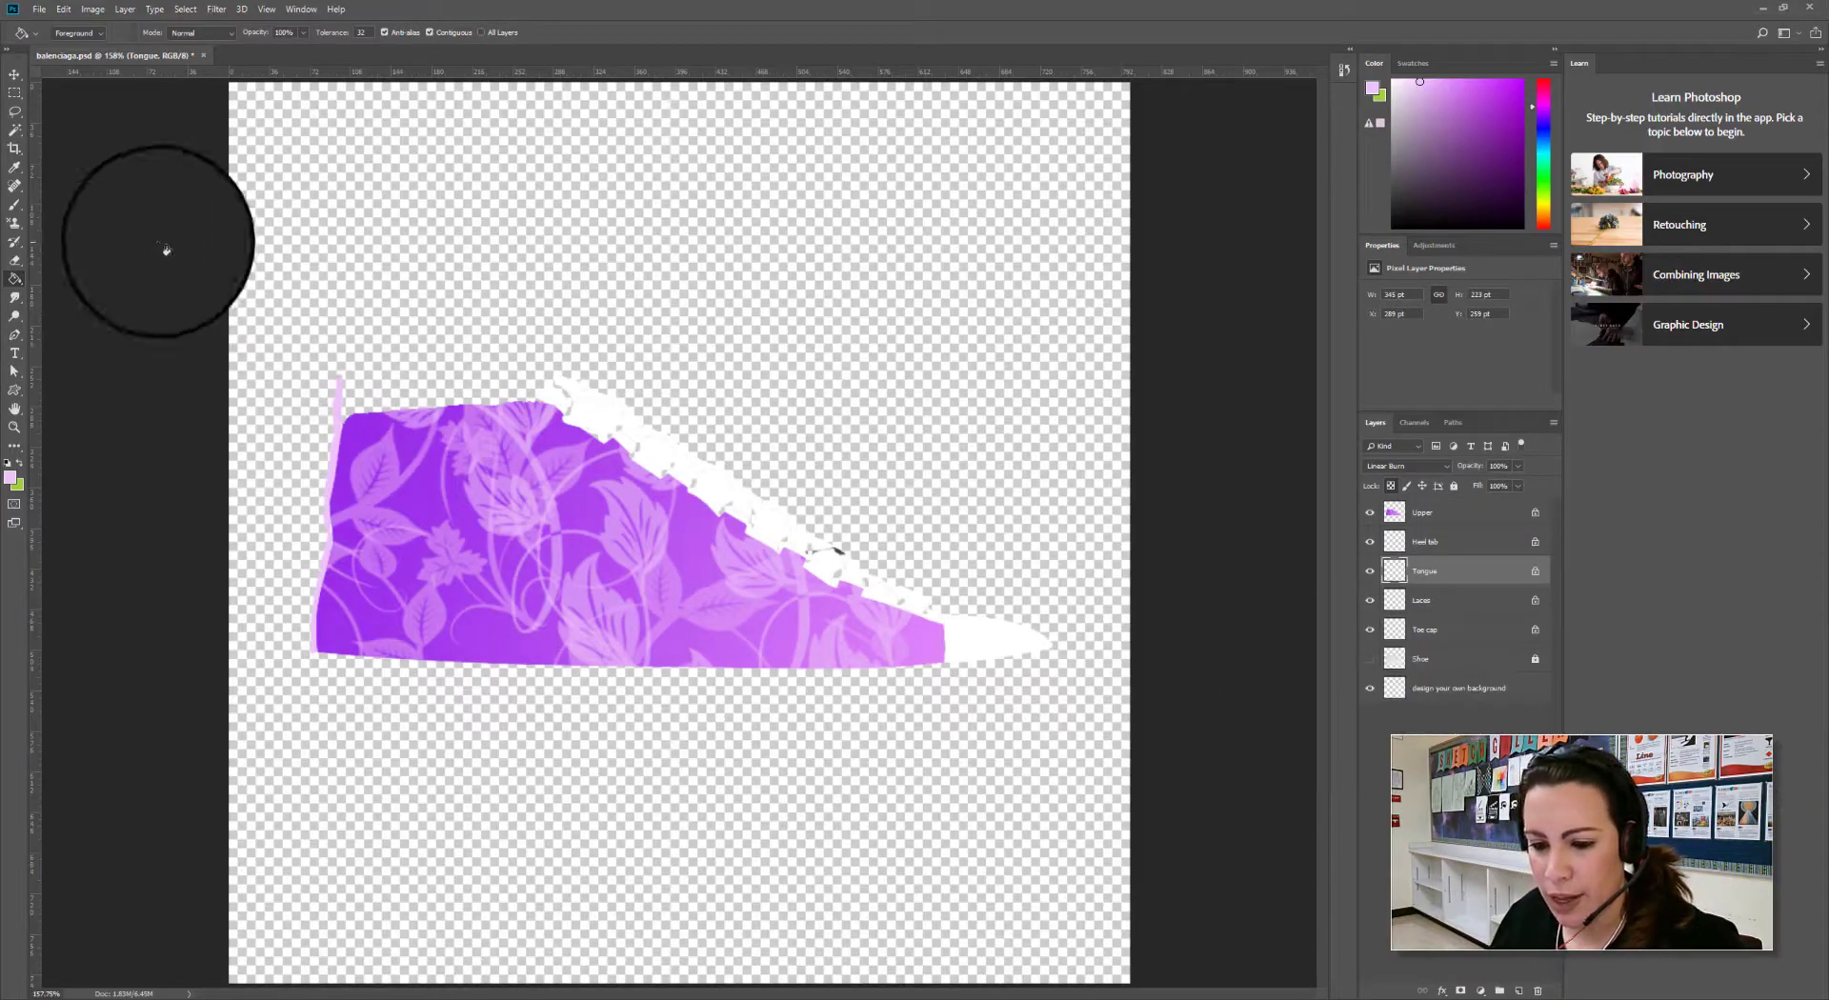
{"action": "left_click", "coordinate": [1397, 575], "text": "ctrl"}
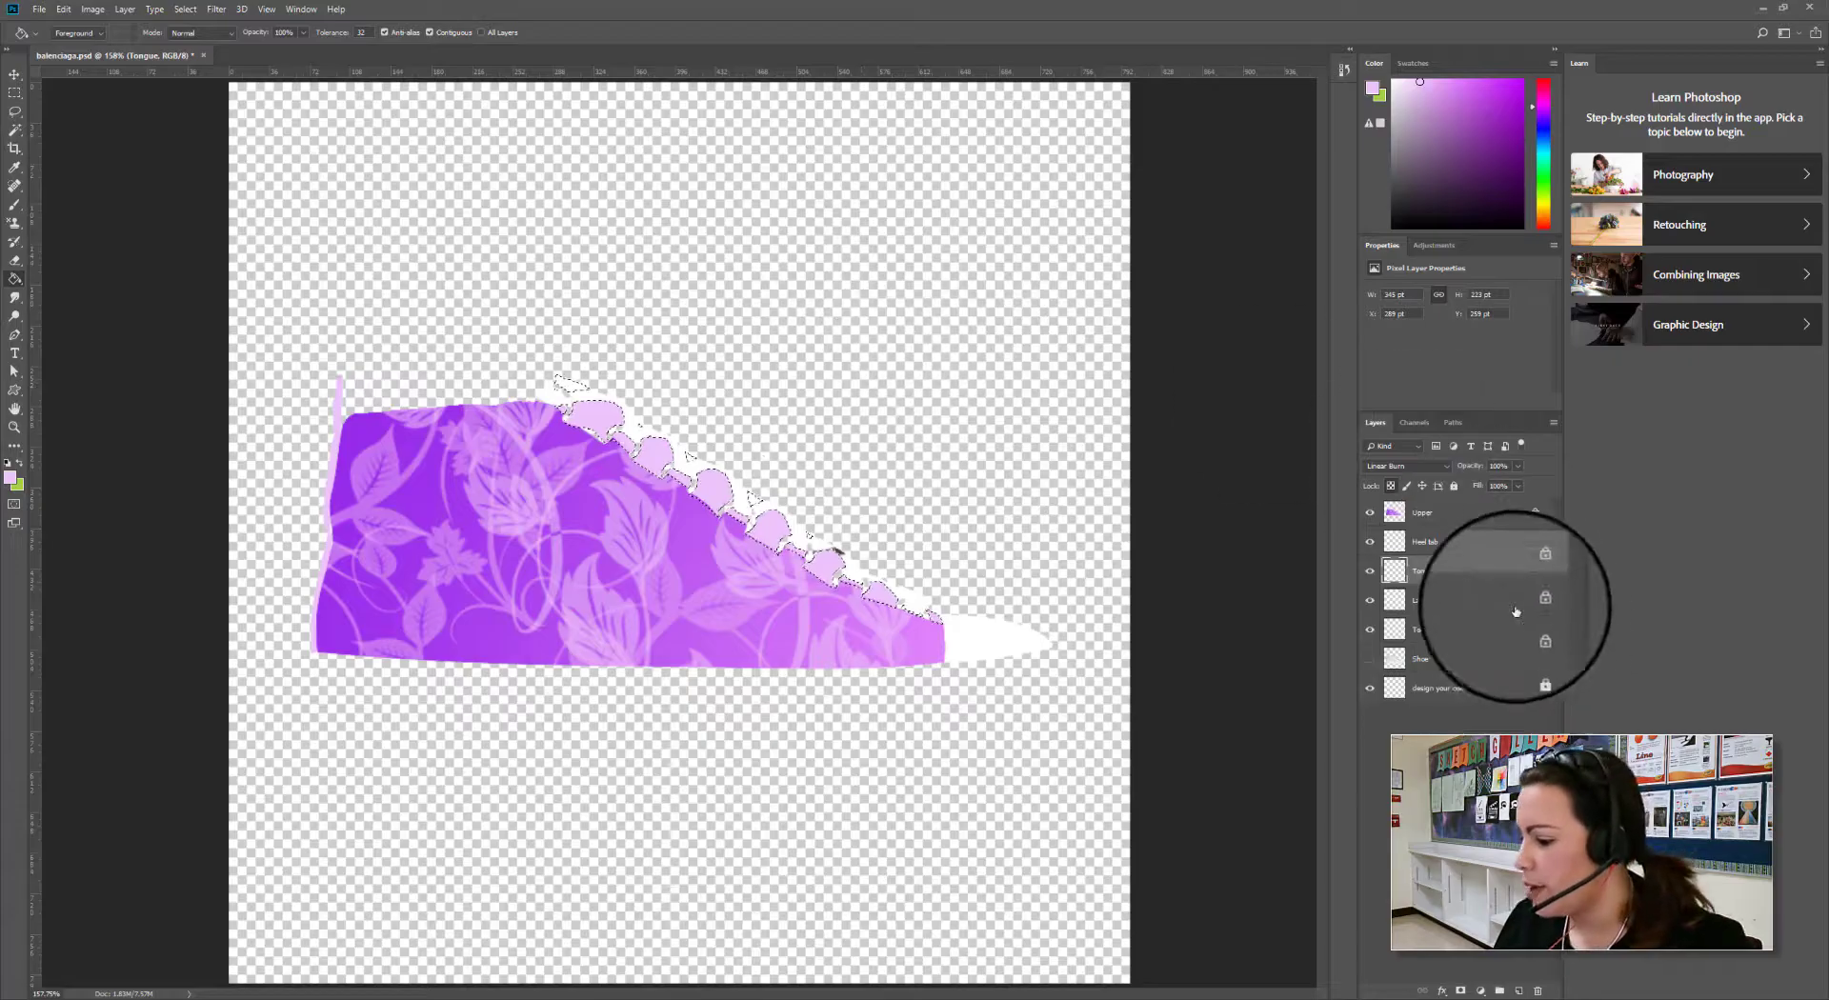
Make the Laces layer active and clear the tongue's selection
{"action": "left_click", "coordinate": [1462, 608]}
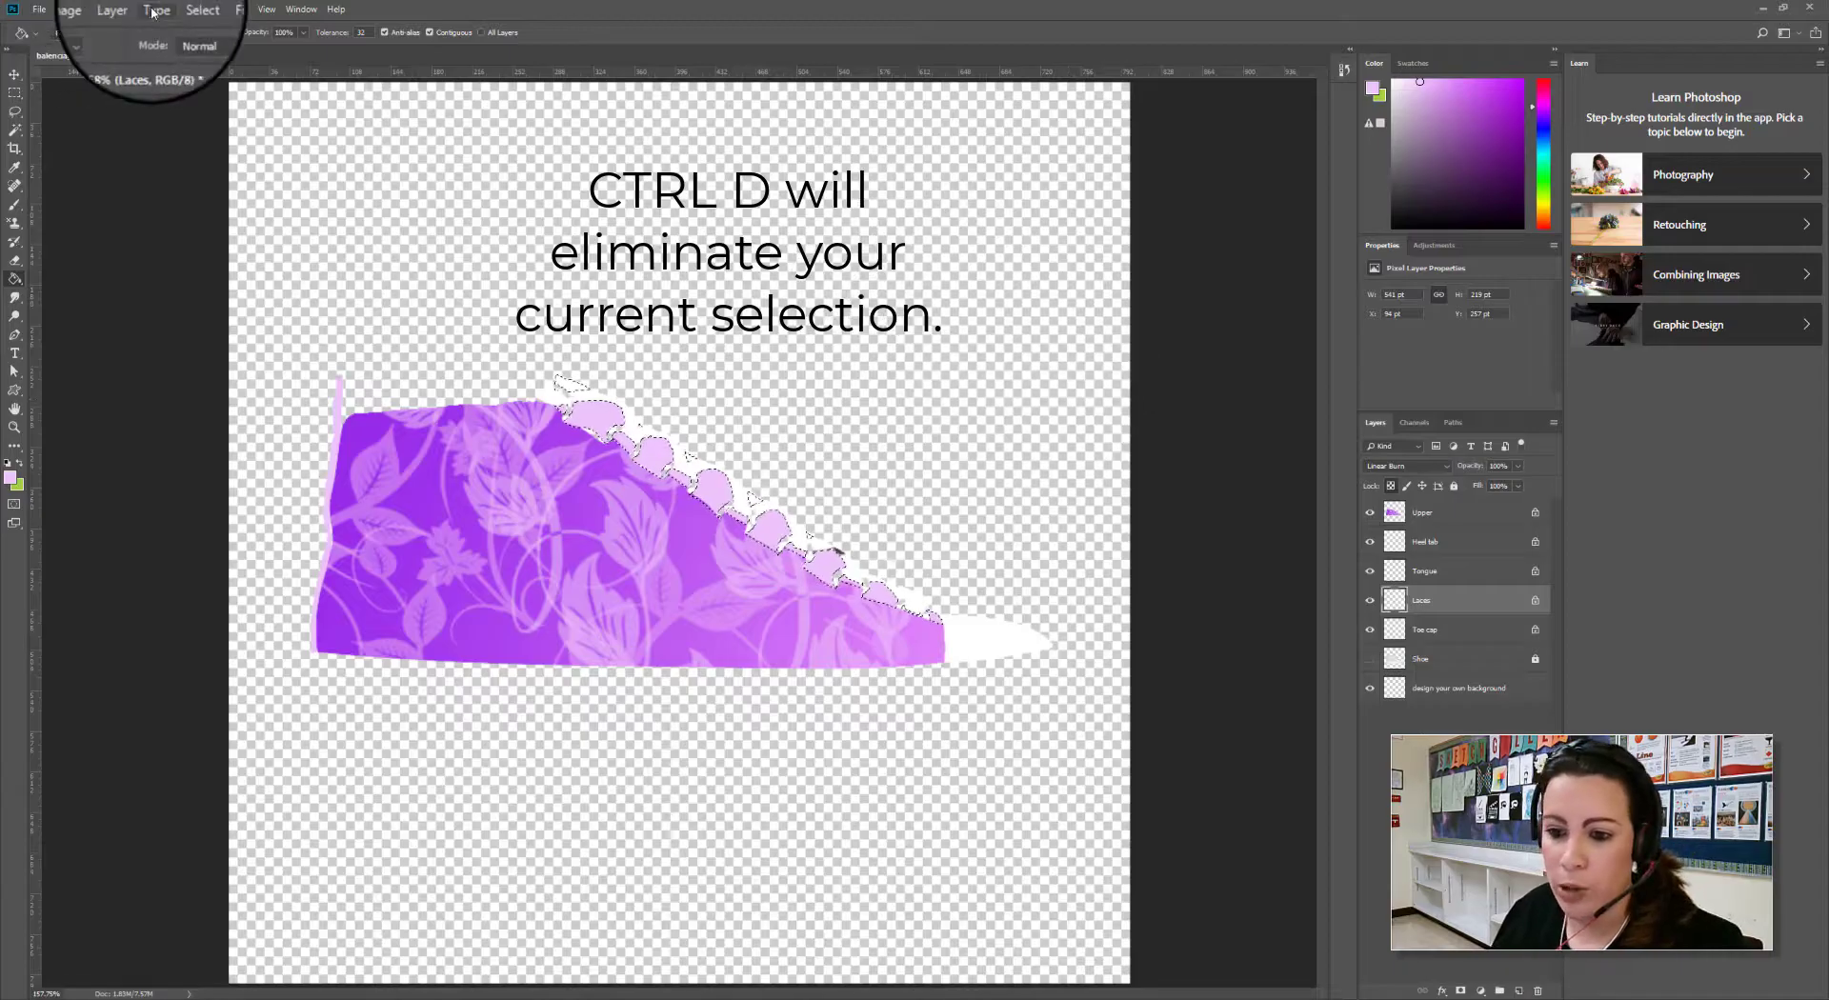
{"action": "left_click", "coordinate": [183, 10]}
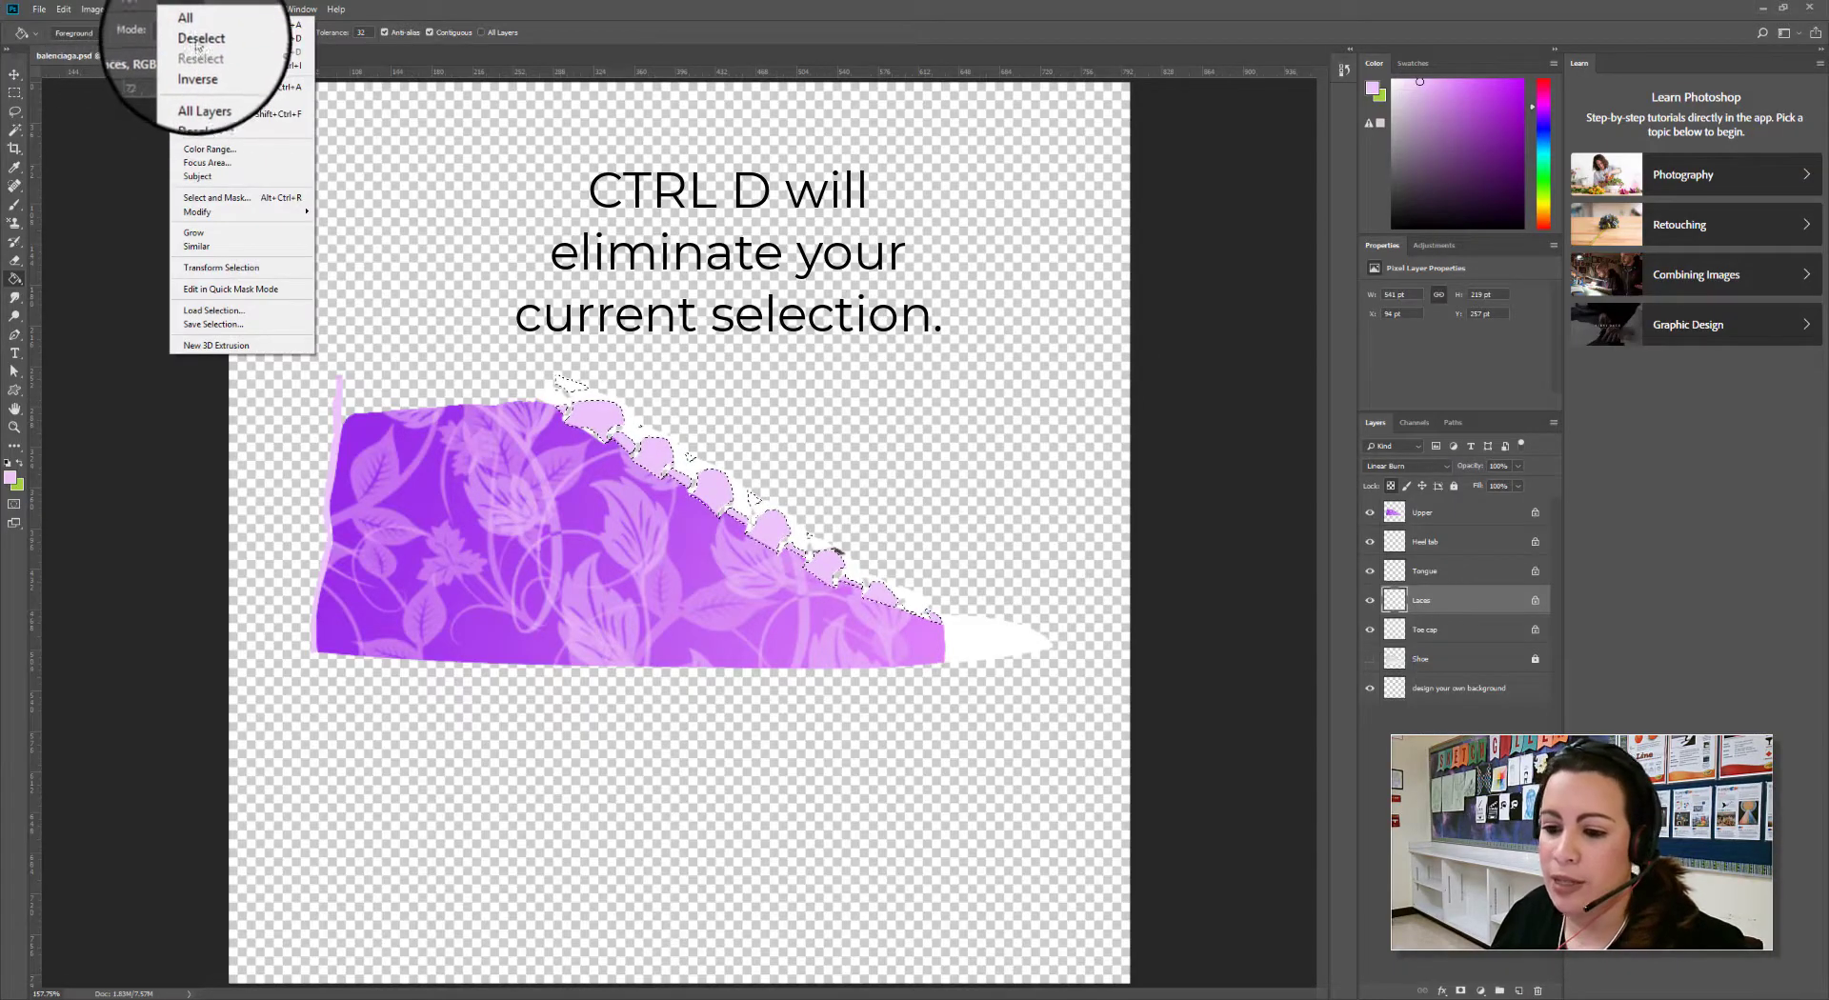
{"action": "left_click", "coordinate": [195, 39]}
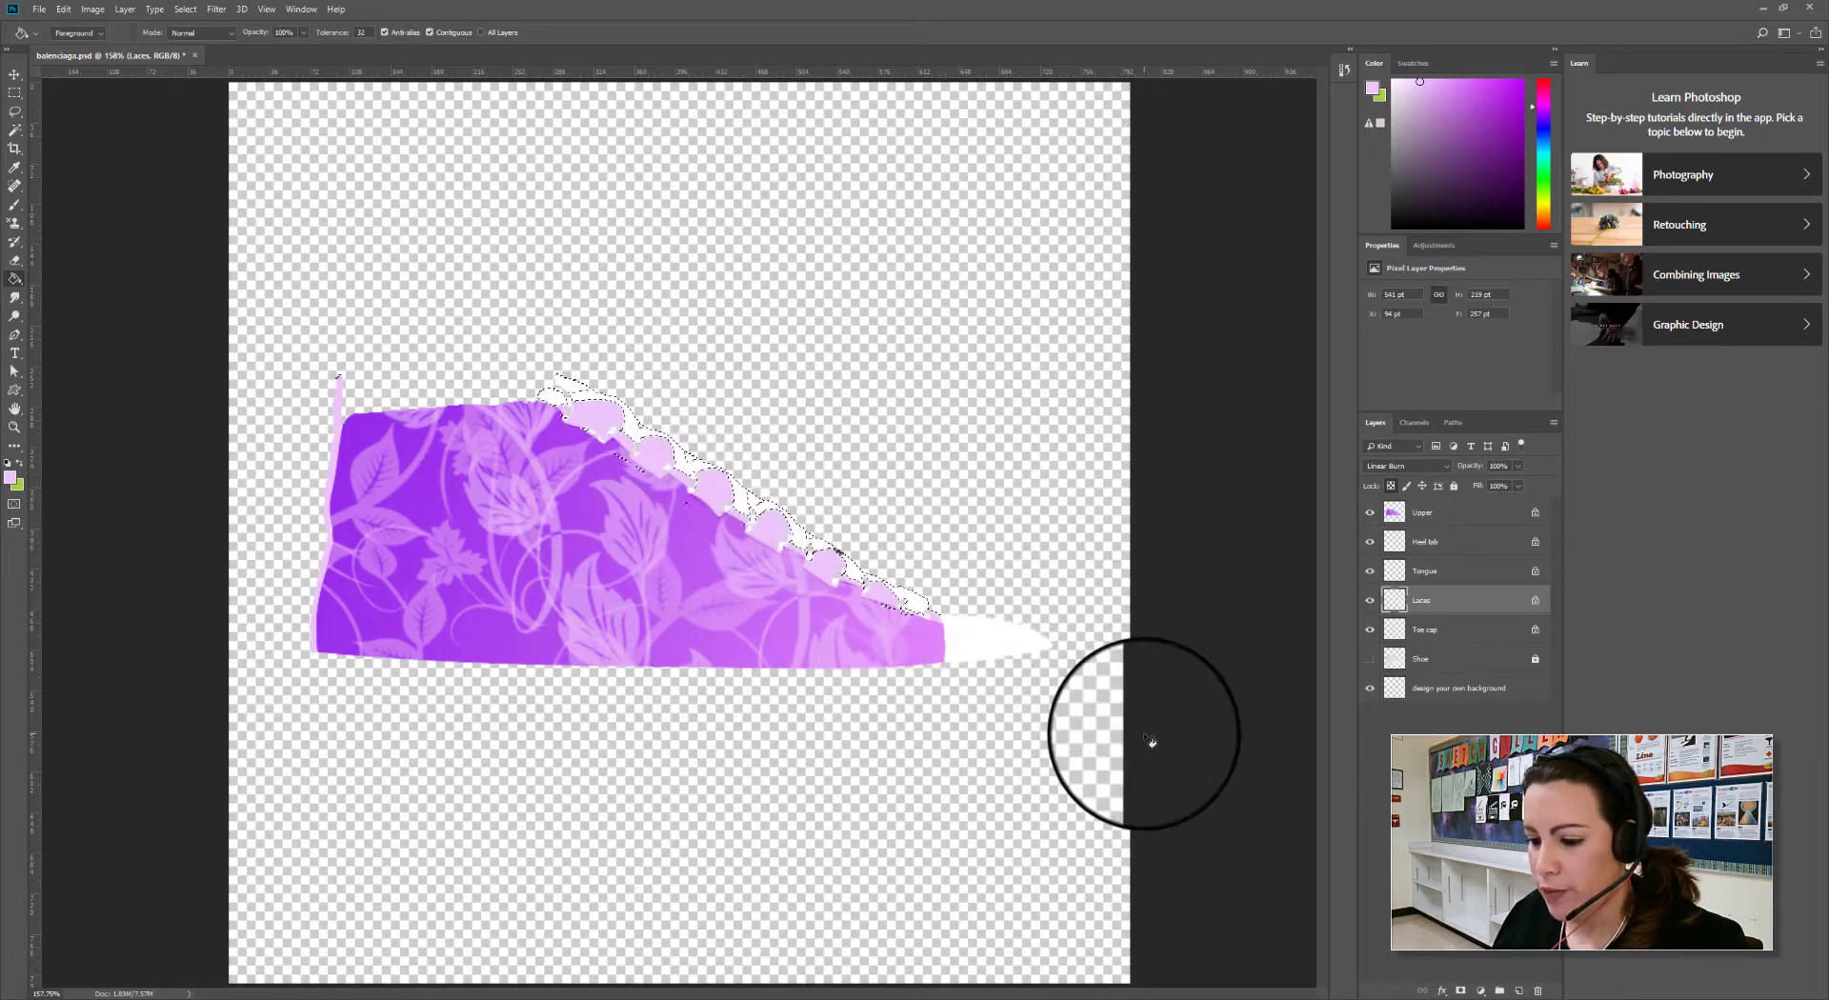
Sample the upper's purple 9d32eb as the foreground color and fill the Laces layer's selected shape with it using the Paint Bucket
{"action": "left_click", "coordinate": [10, 479]}
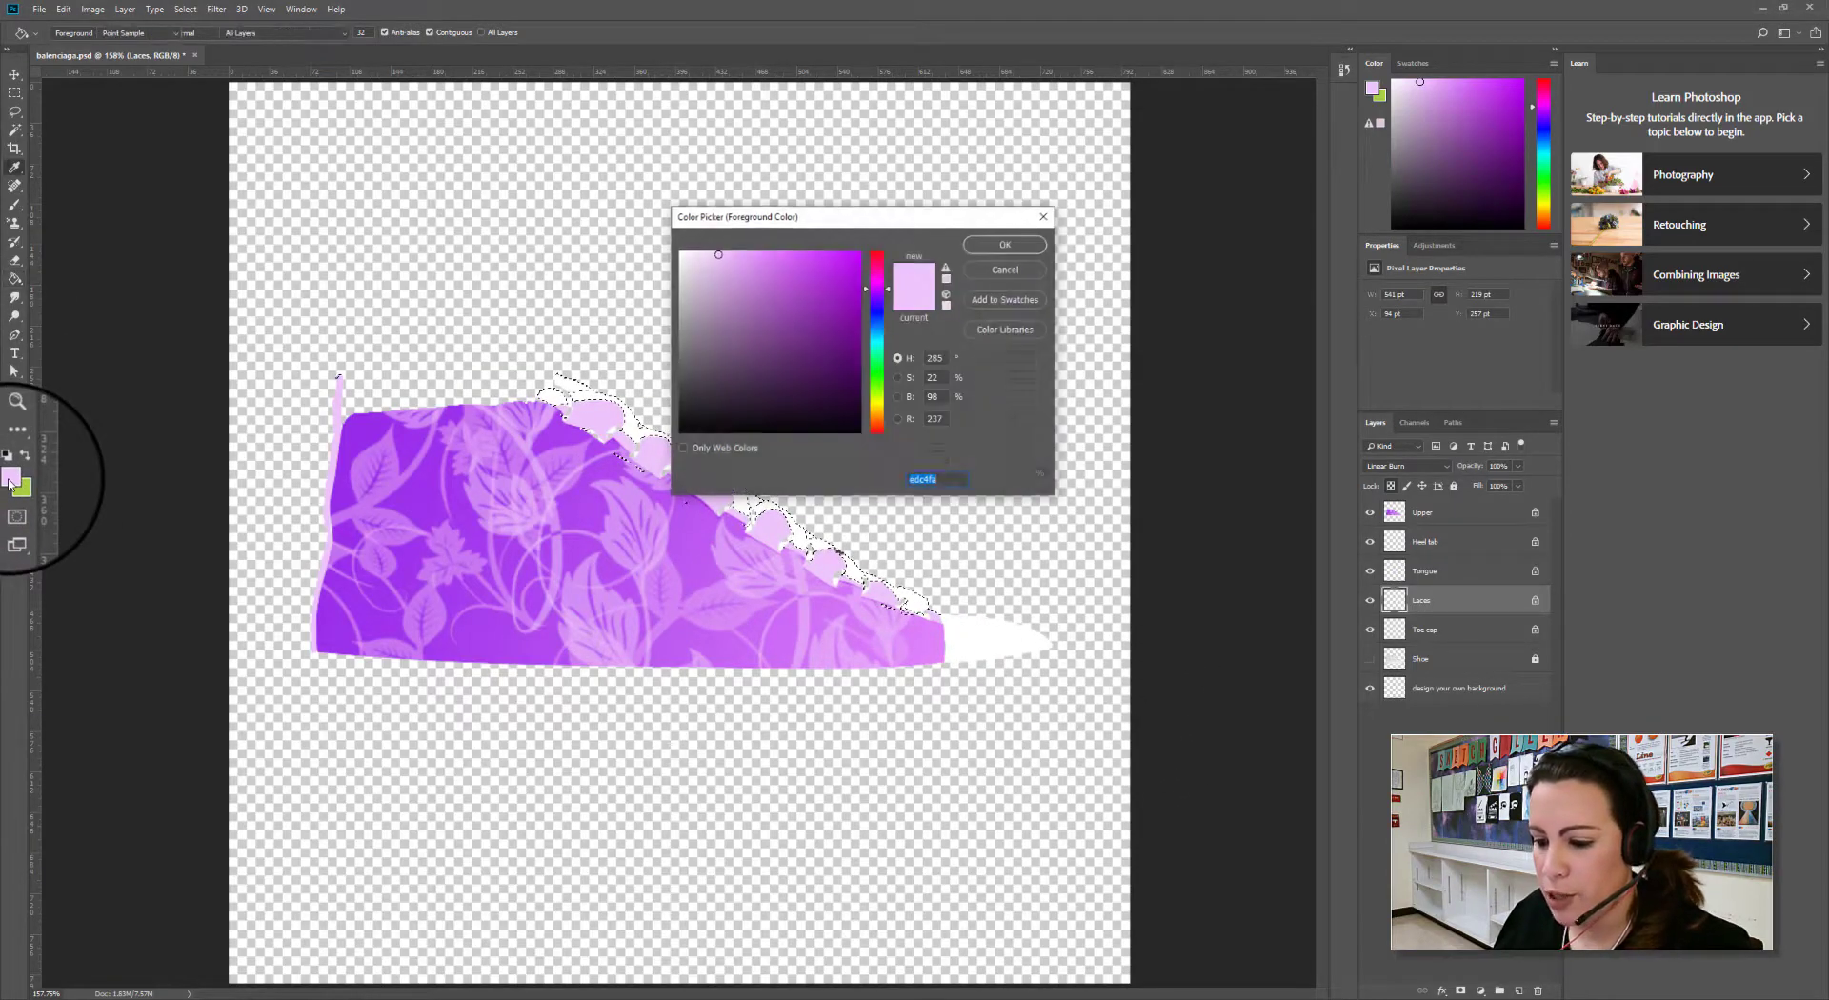
{"action": "left_click", "coordinate": [365, 431]}
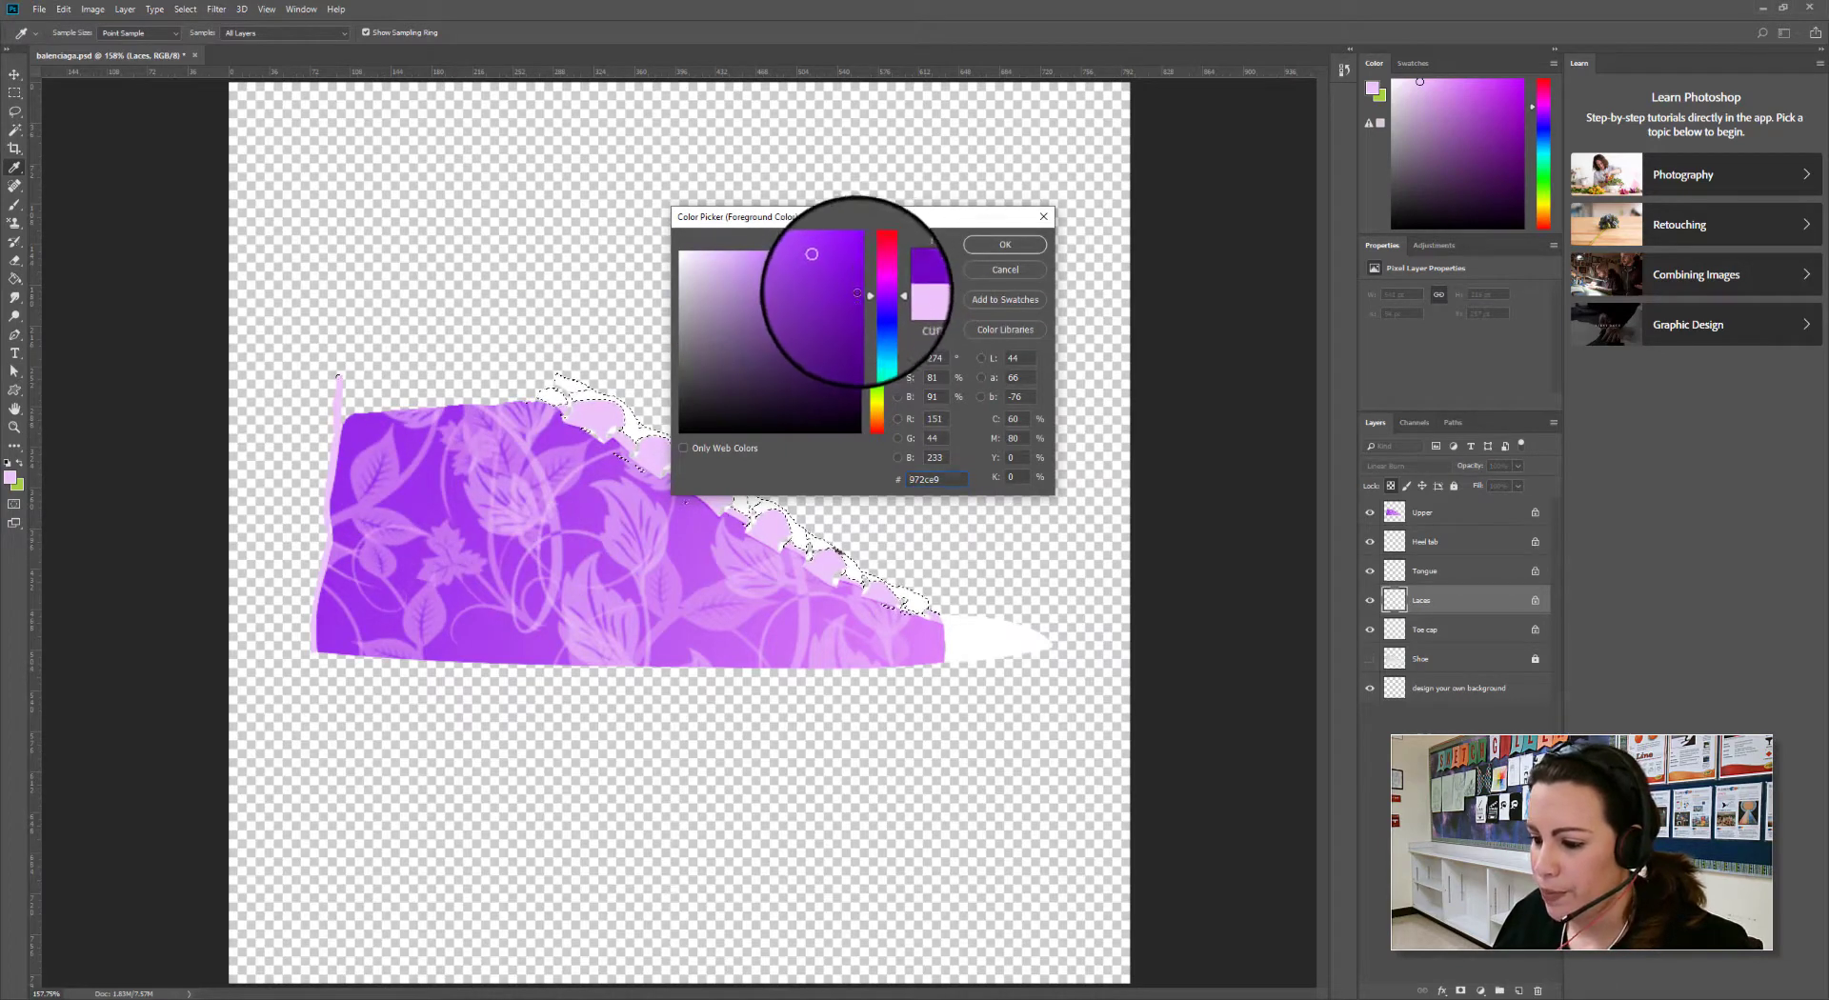
{"action": "left_click", "coordinate": [857, 307]}
{"action": "left_click", "coordinate": [839, 274]}
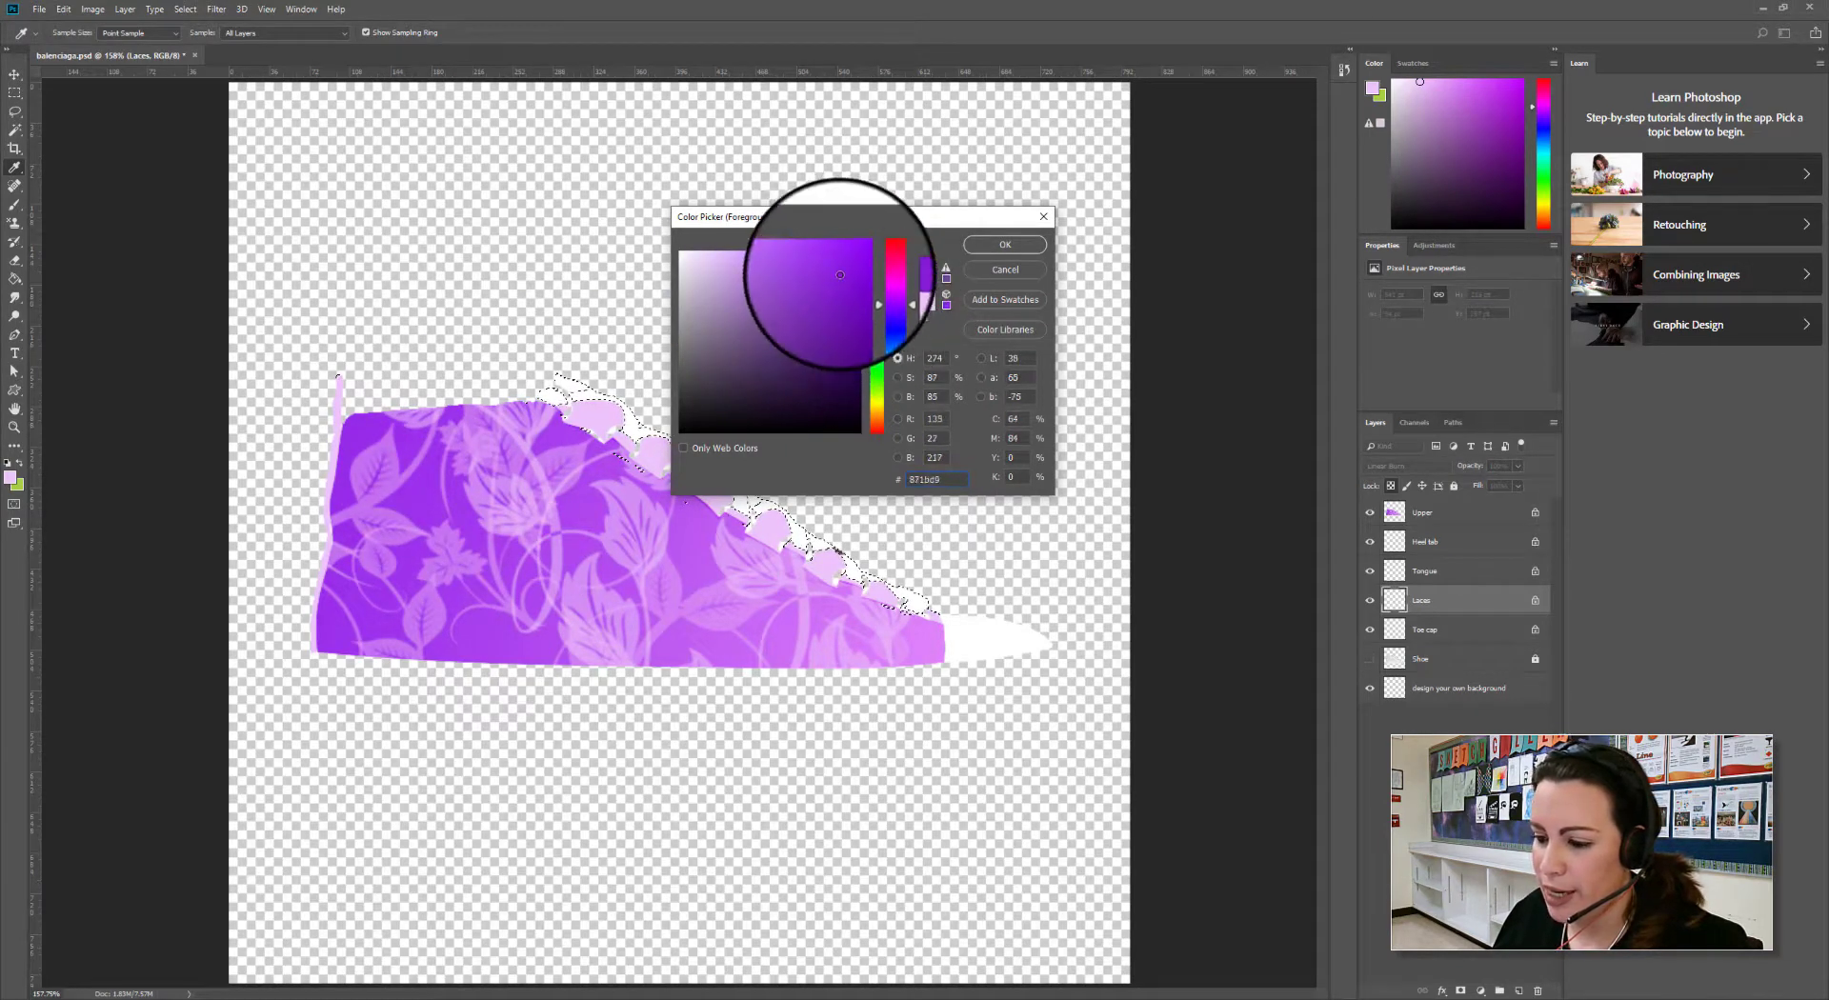
{"action": "left_click", "coordinate": [464, 498]}
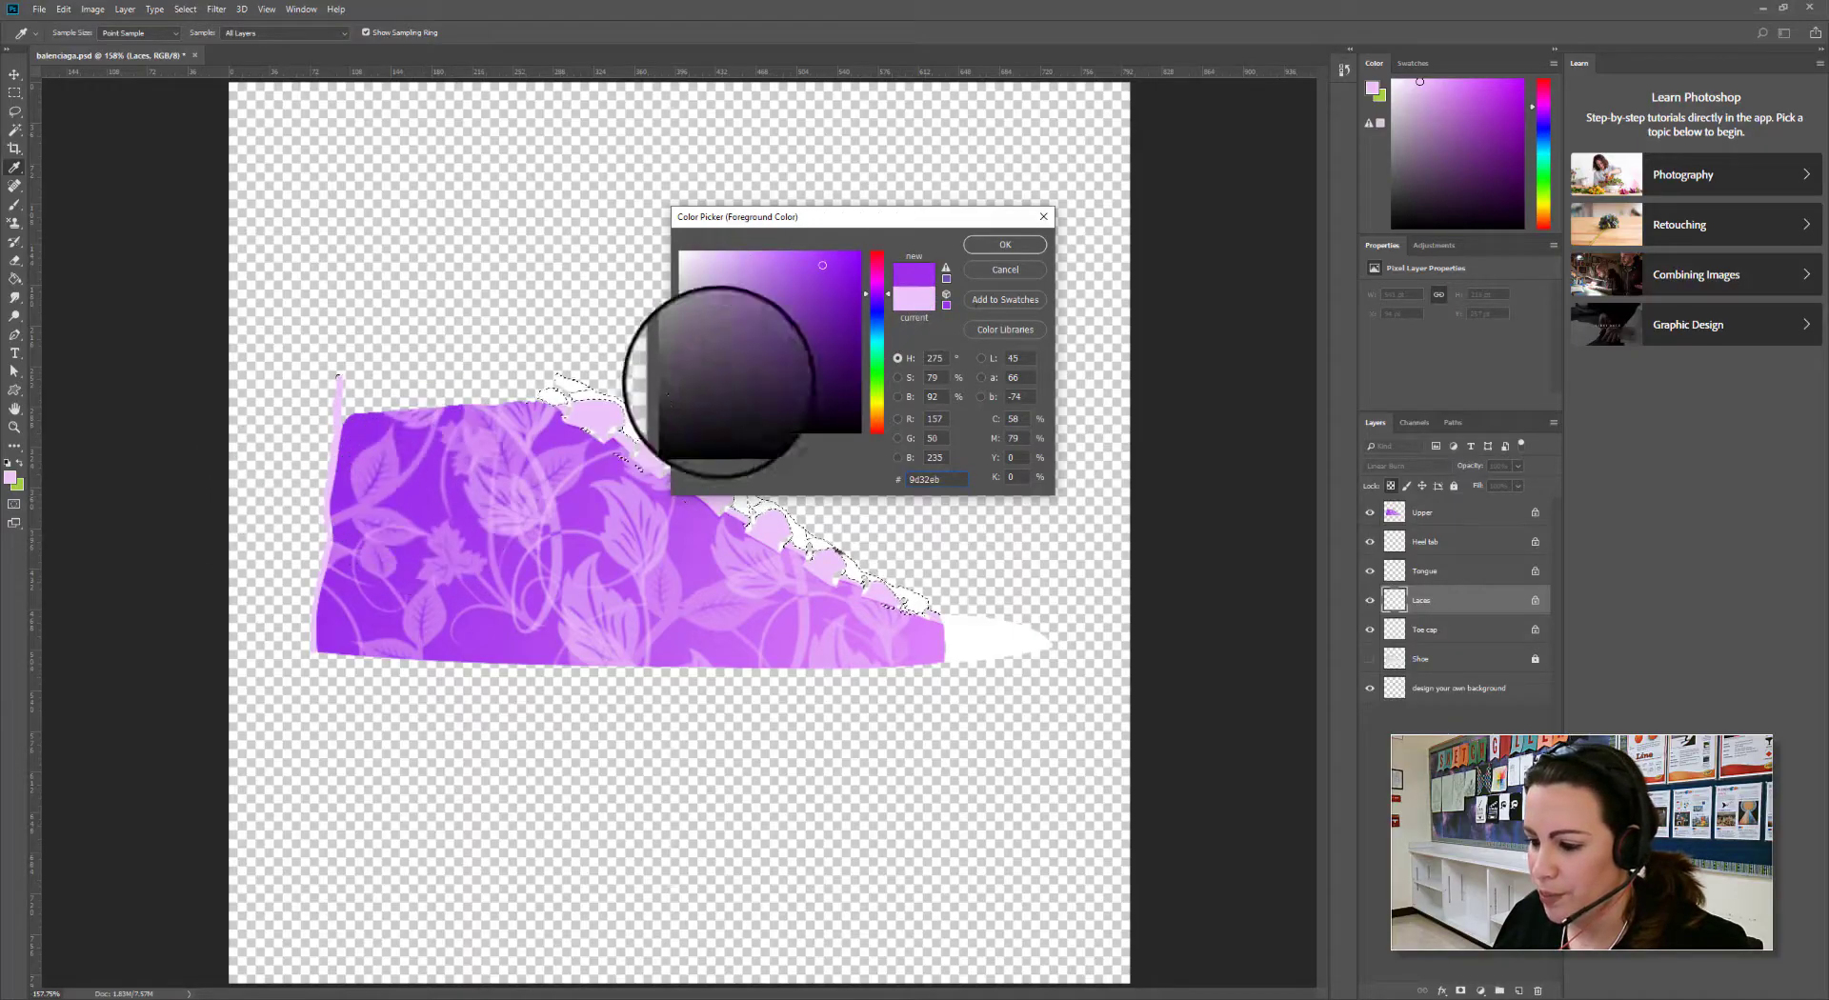
{"action": "left_click", "coordinate": [1012, 248]}
{"action": "key", "text": "g"}
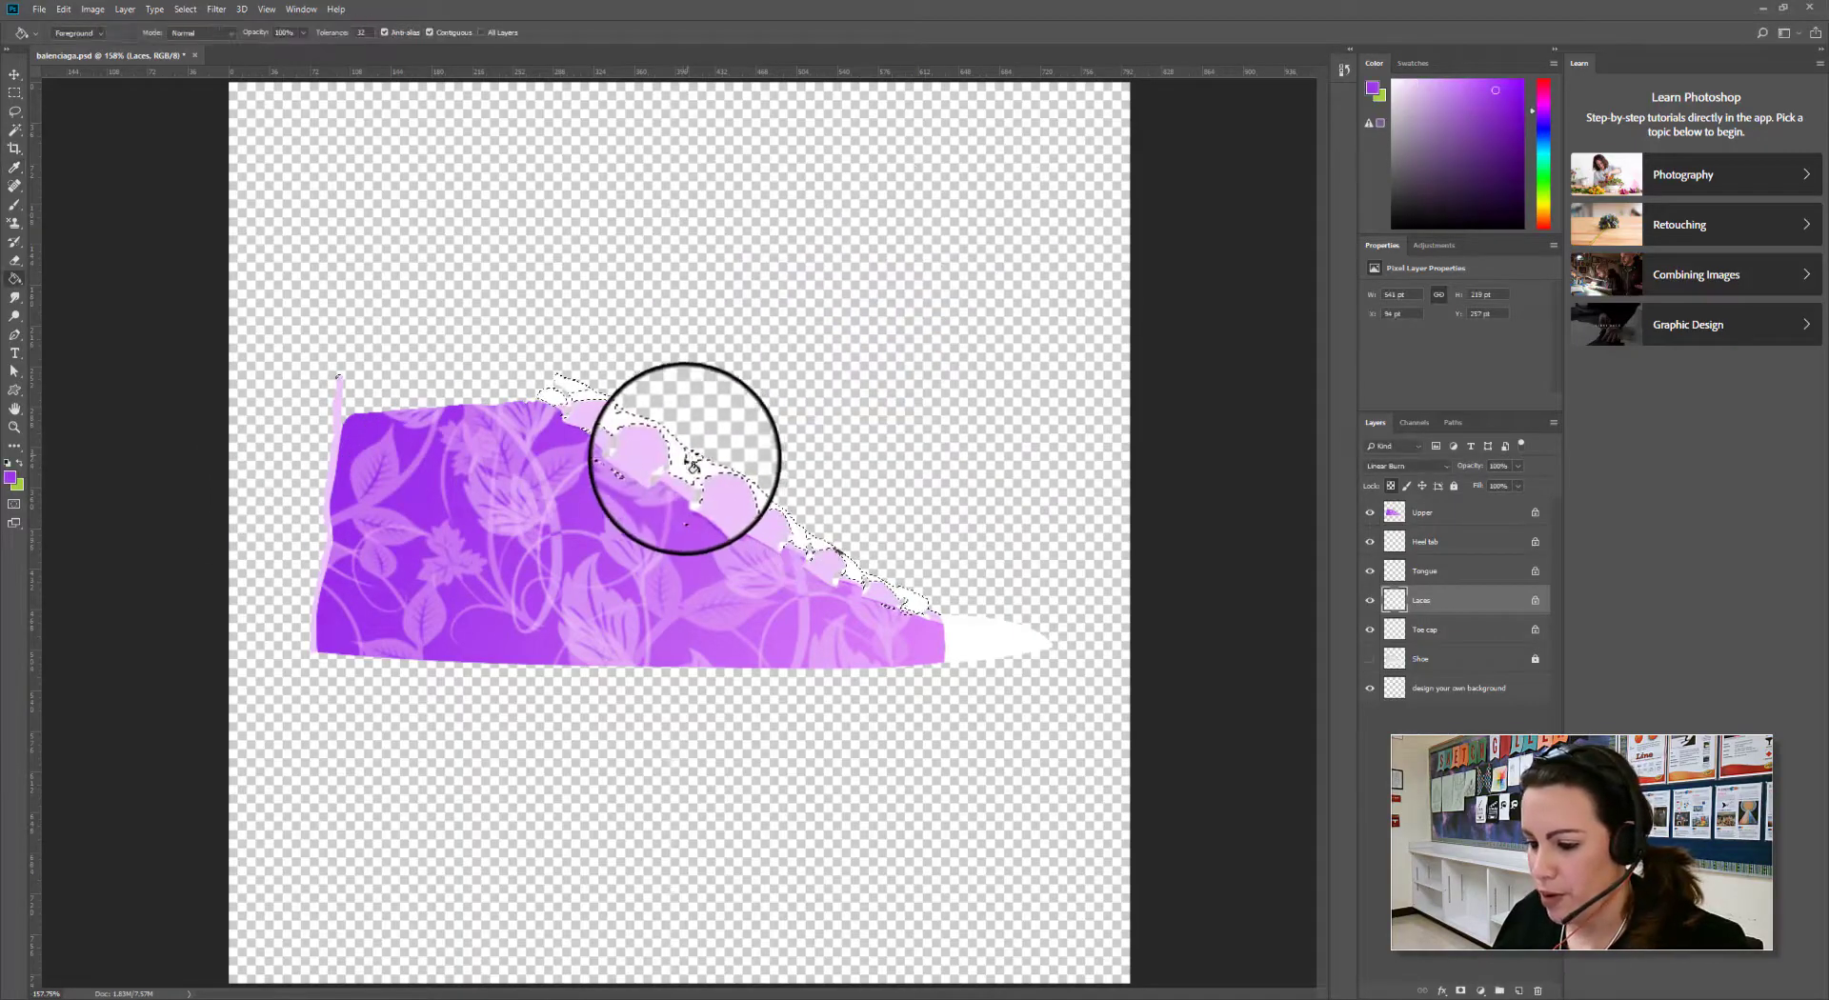
{"action": "left_click", "coordinate": [690, 468]}
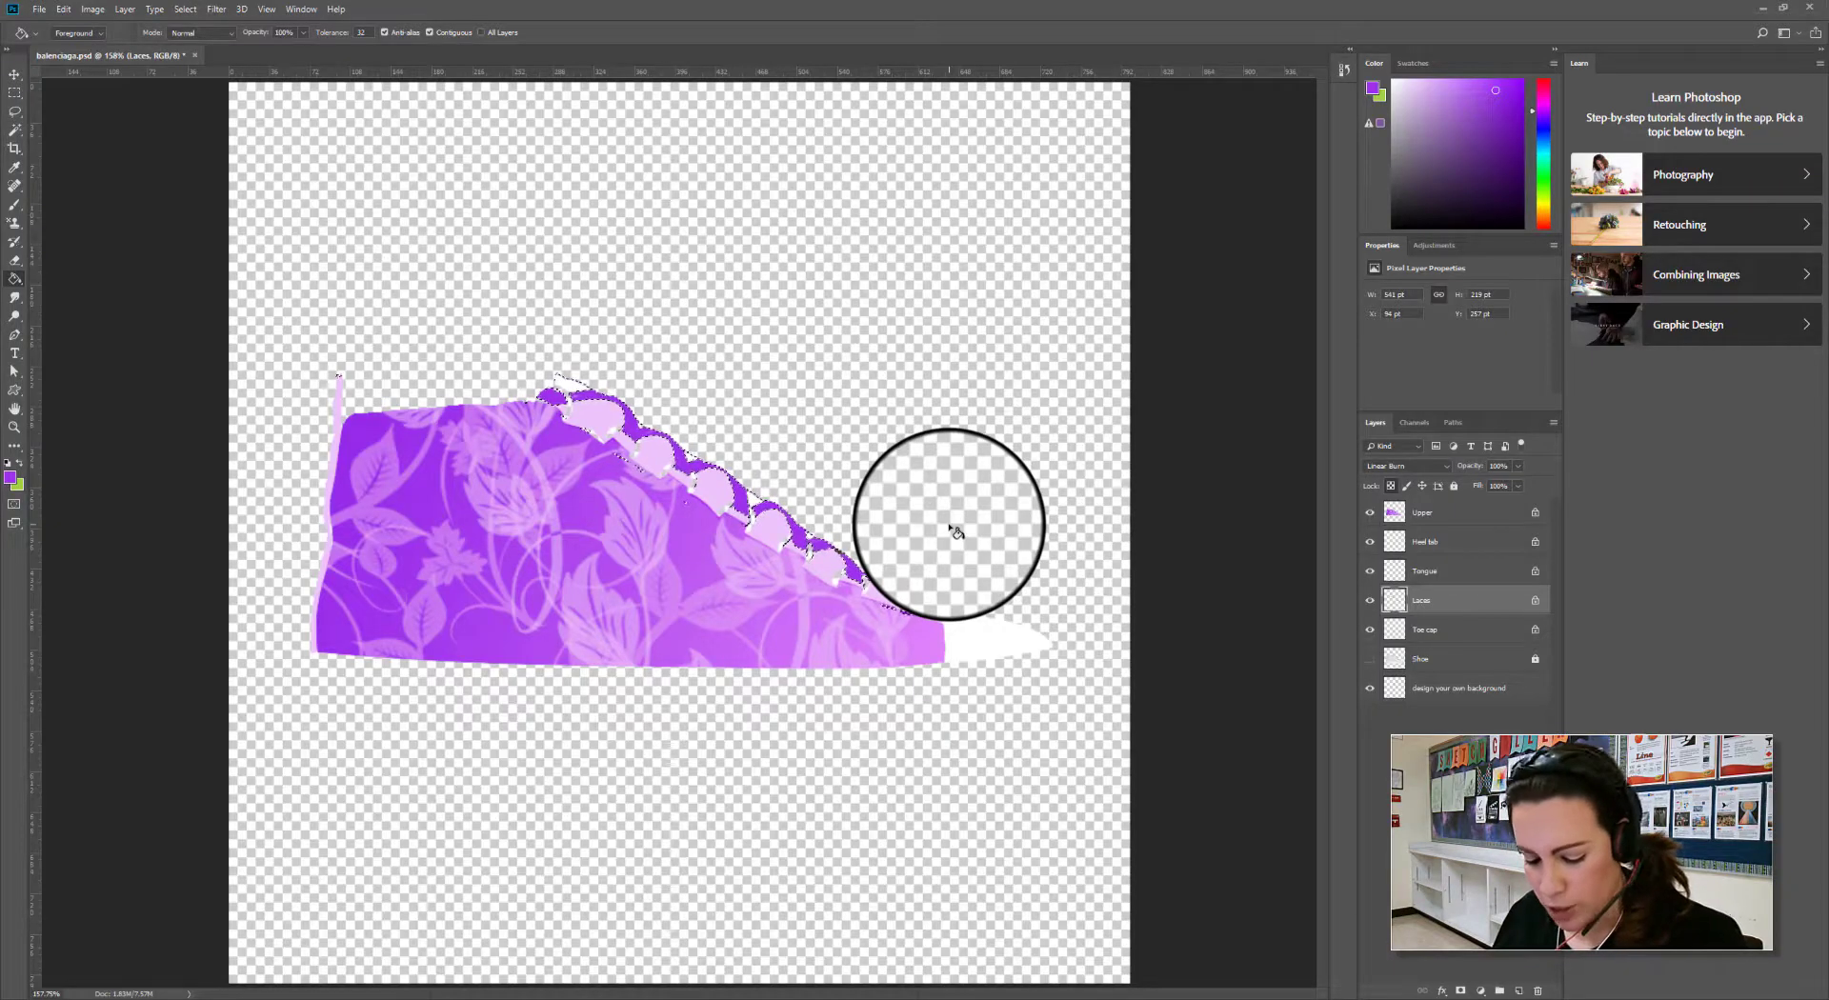
Load the Toe cap layer's shape as a selection and fill it with the reversed linear purple-to-pink gradient, with pink toward the toe tip
{"action": "left_click", "coordinate": [1429, 636]}
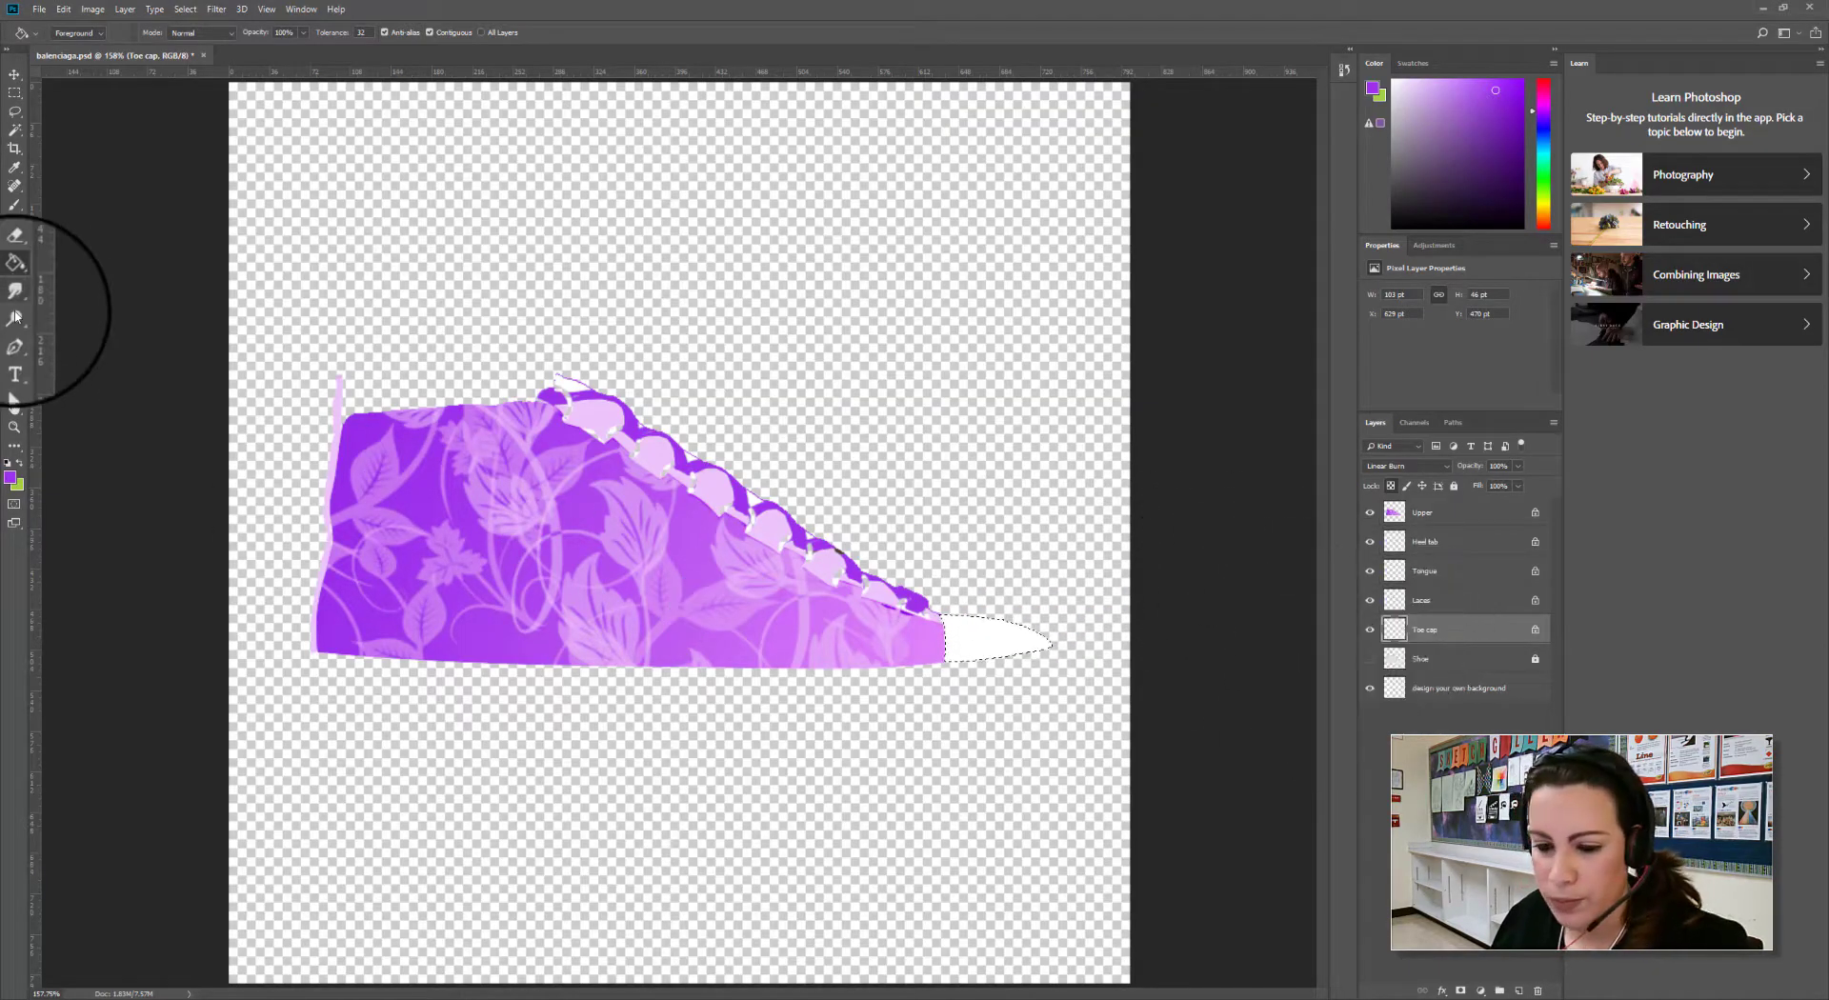
{"action": "right_click", "coordinate": [14, 279]}
{"action": "left_click", "coordinate": [43, 280]}
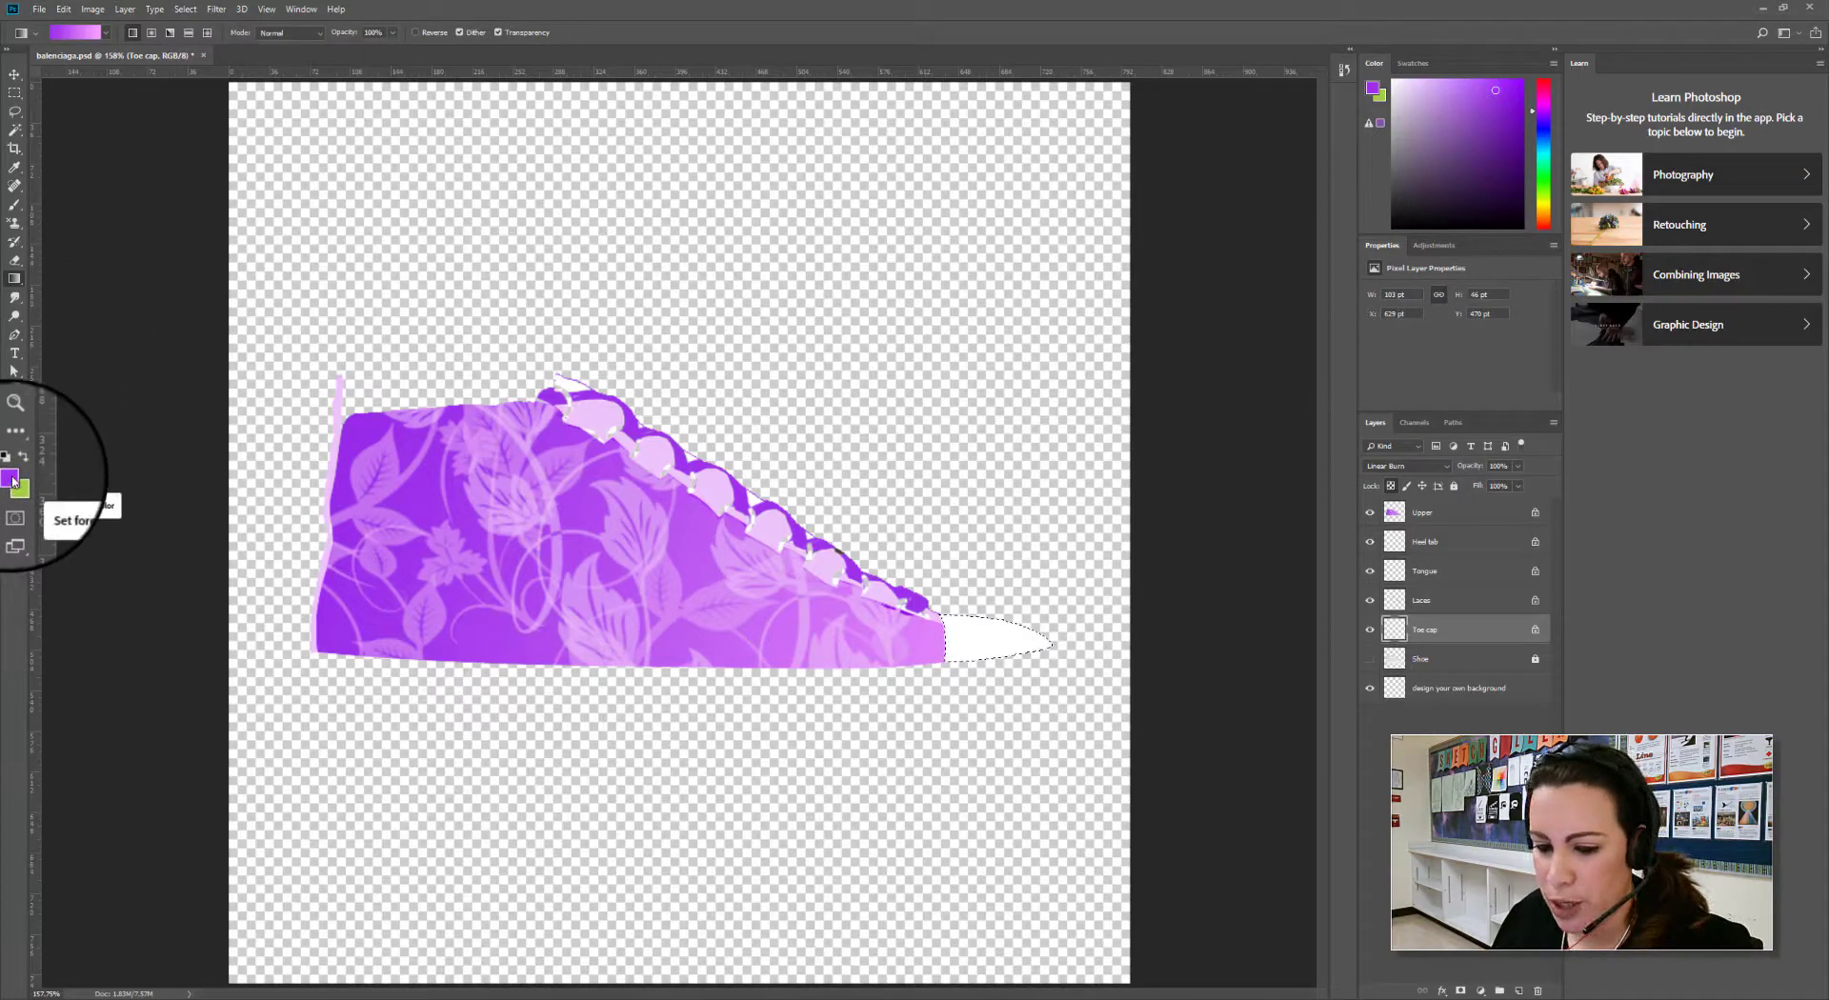
{"action": "left_click_drag", "start_coordinate": [939, 638], "coordinate": [1150, 640]}
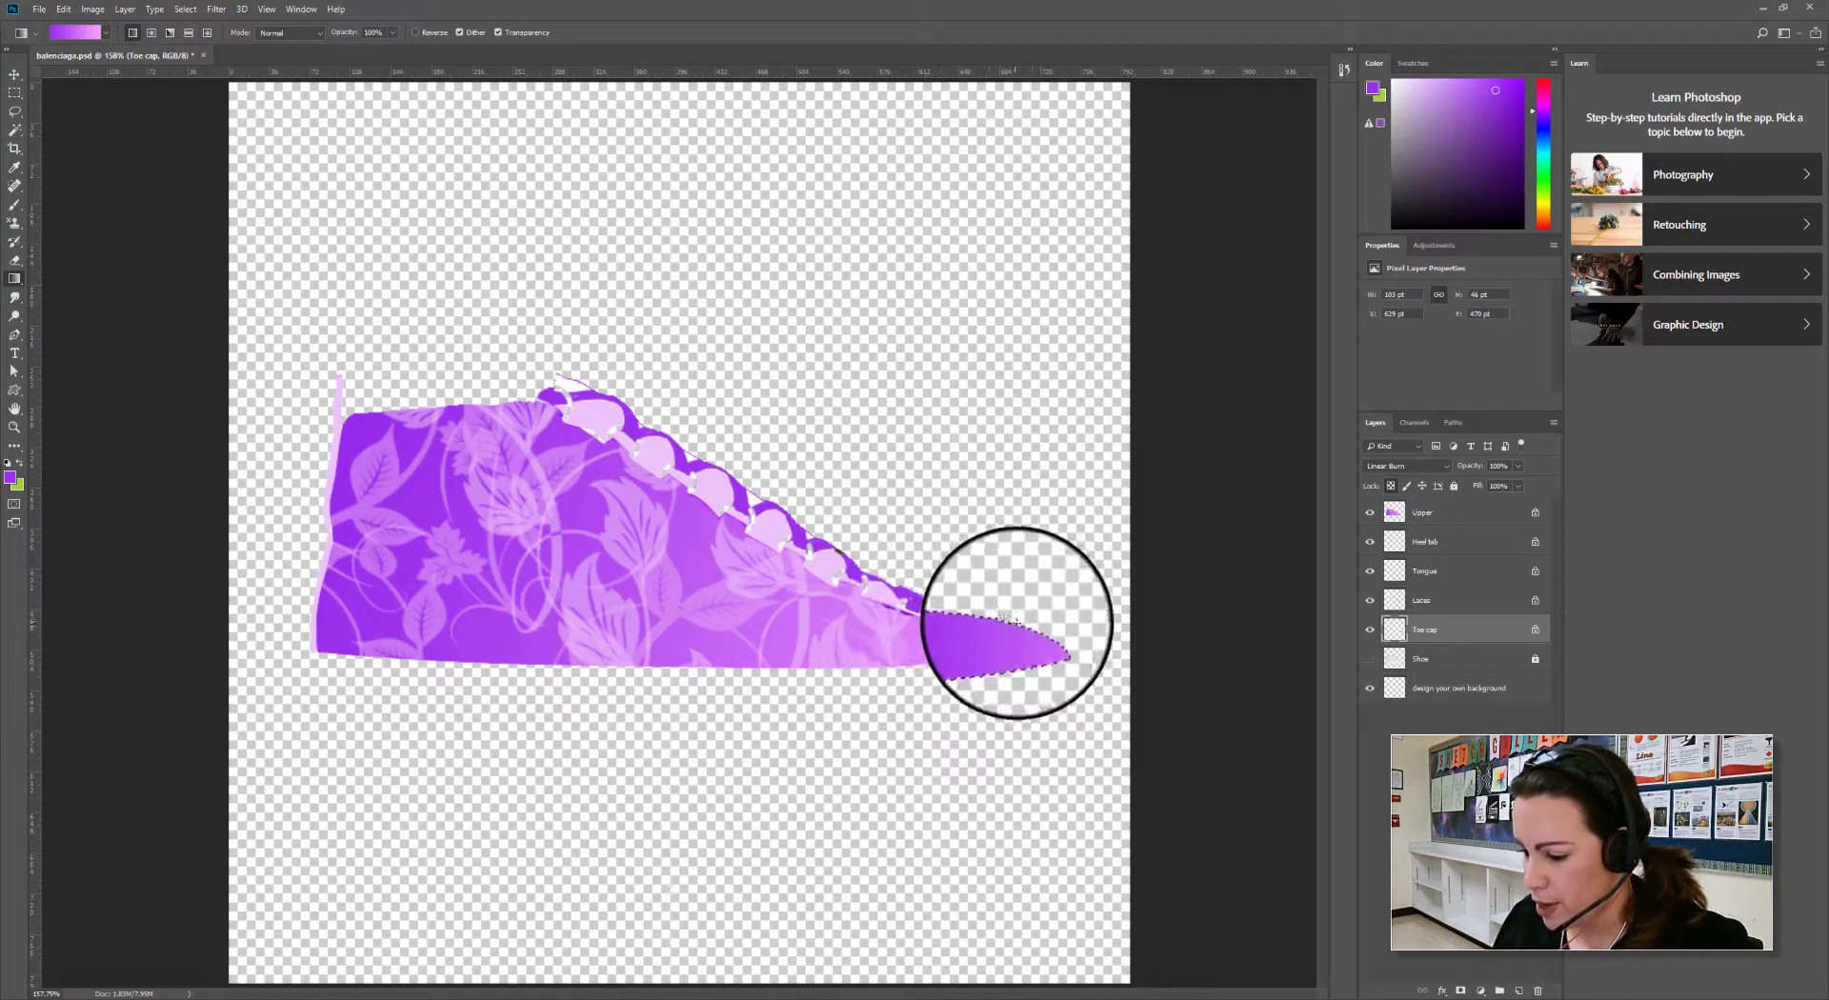
{"action": "left_click_drag", "start_coordinate": [1043, 624], "coordinate": [868, 621]}
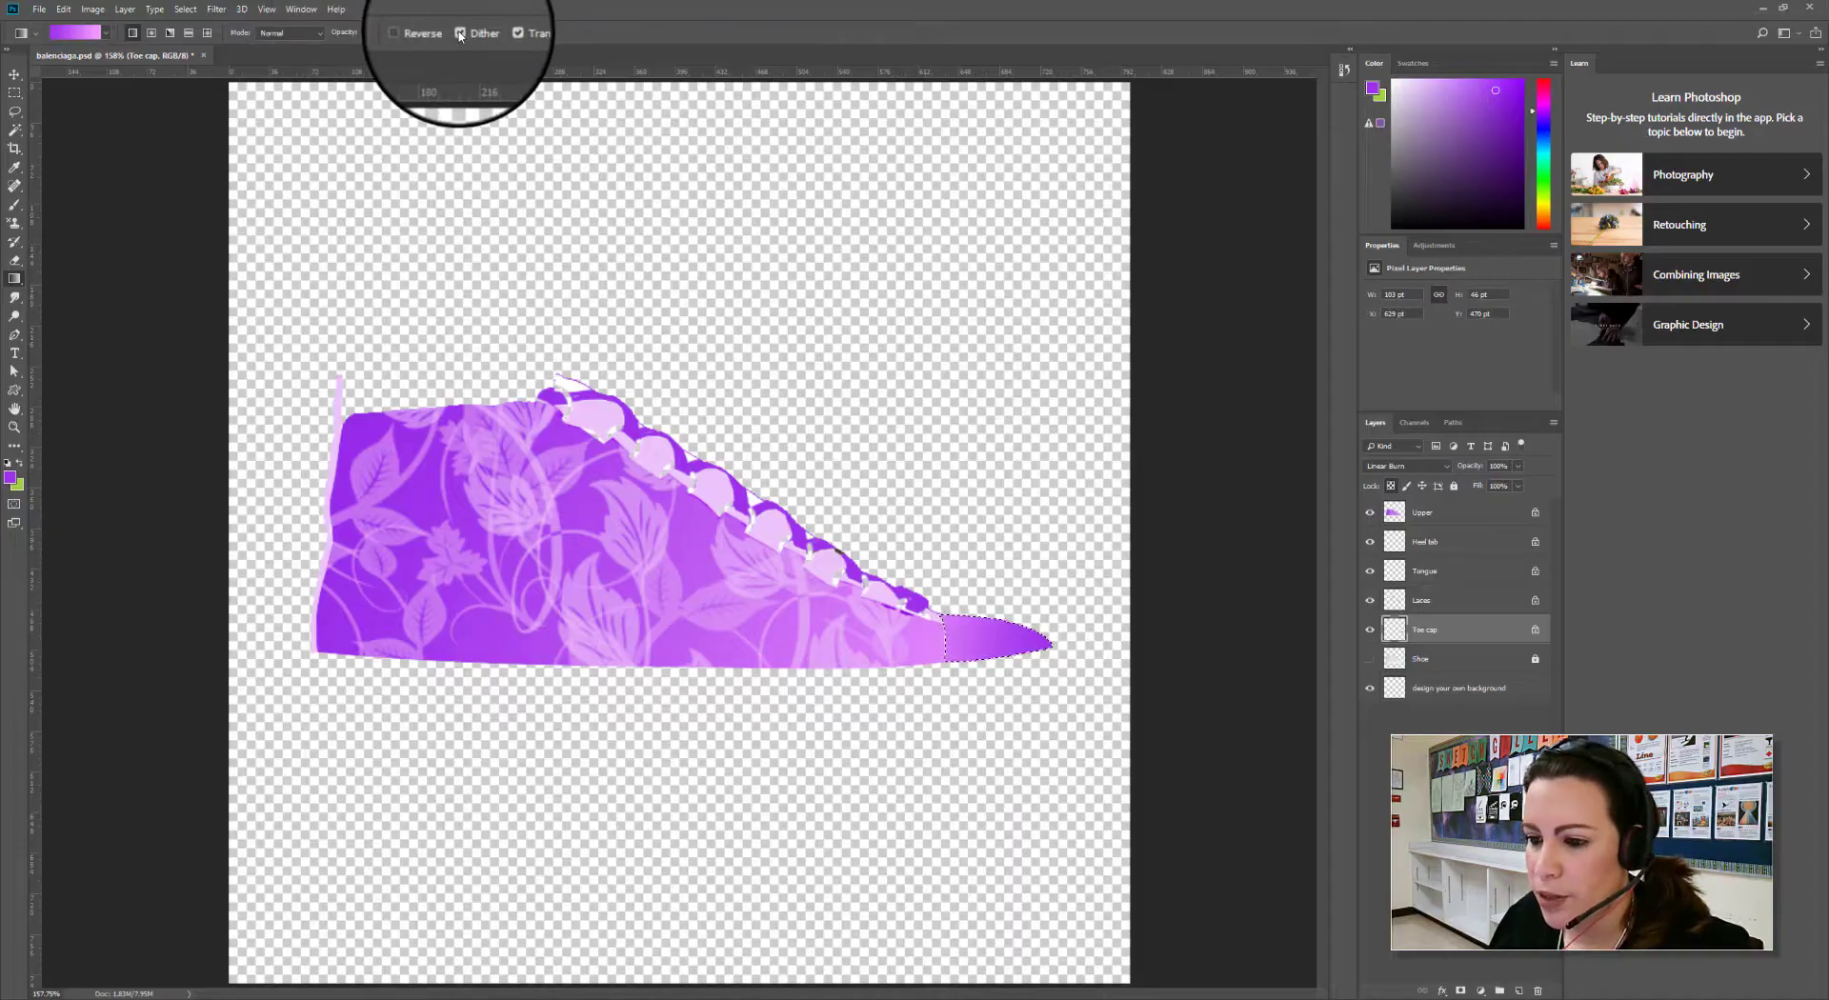
{"action": "left_click", "coordinate": [415, 32]}
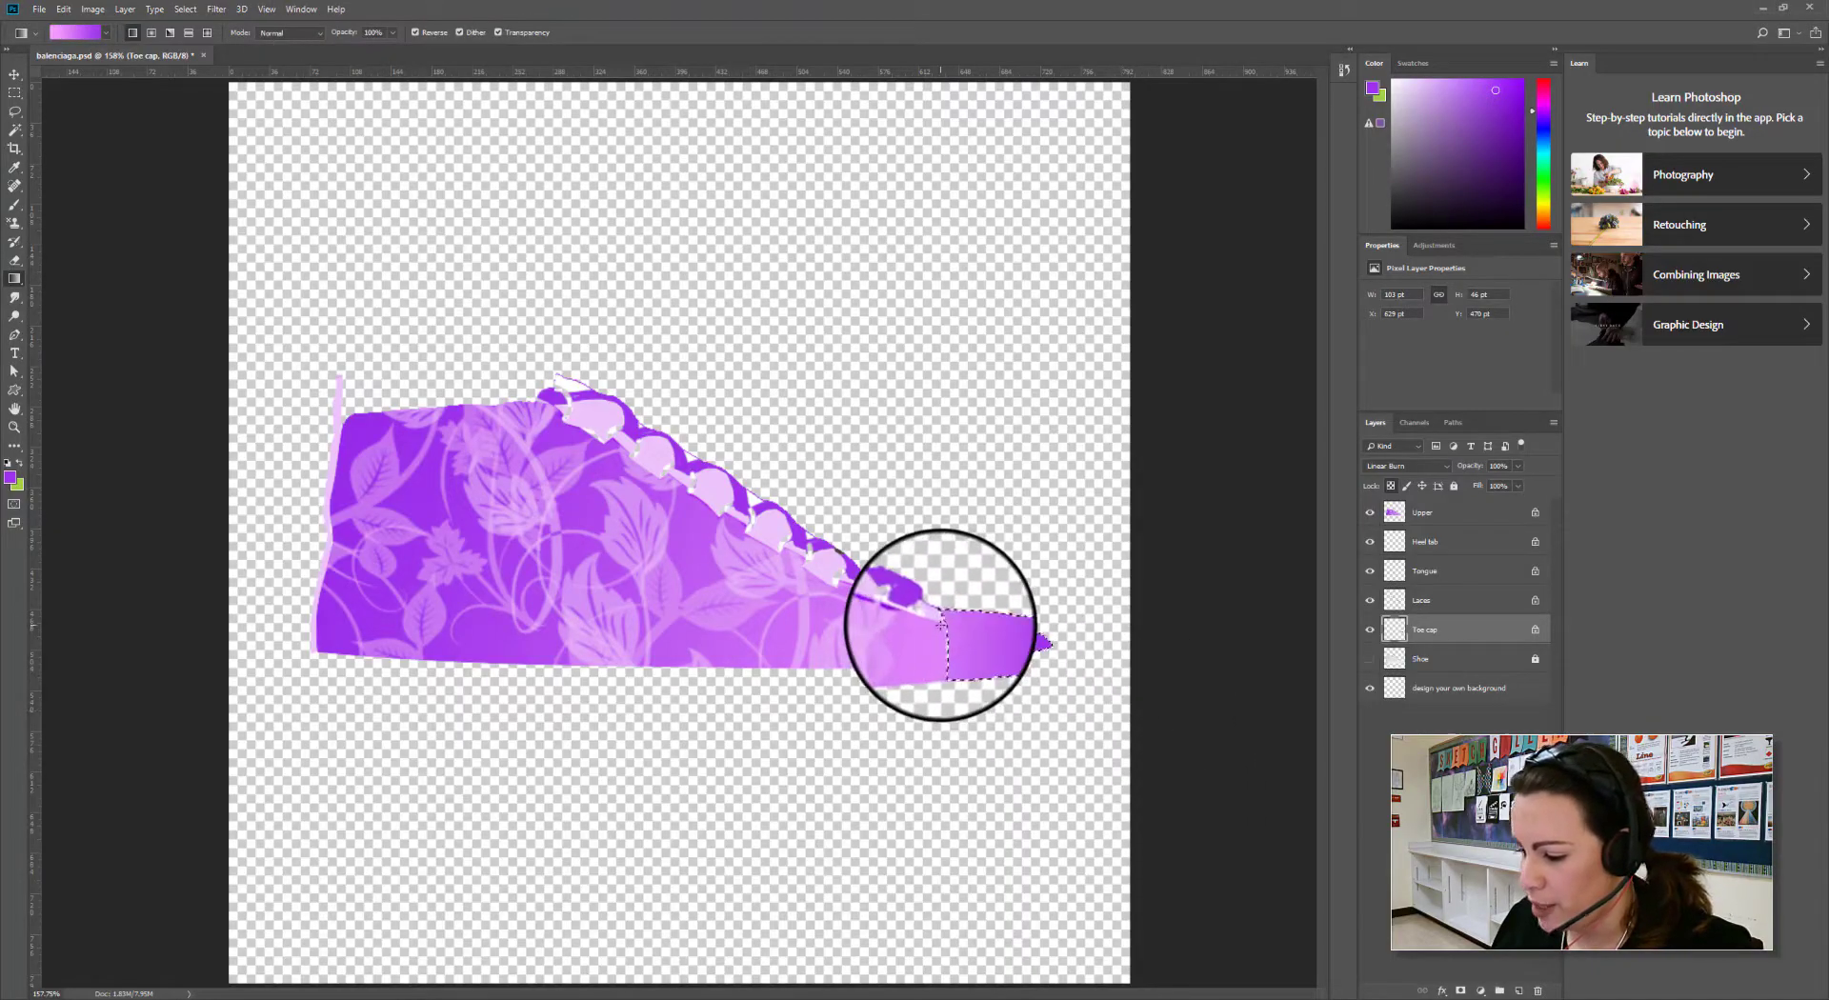
{"action": "mouse_move", "coordinate": [941, 624]}
{"action": "left_mouse_down"}
{"action": "mouse_move", "coordinate": [1067, 636]}
{"action": "mouse_move", "coordinate": [907, 646]}
{"action": "mouse_move", "coordinate": [939, 638]}
{"action": "left_mouse_up"}
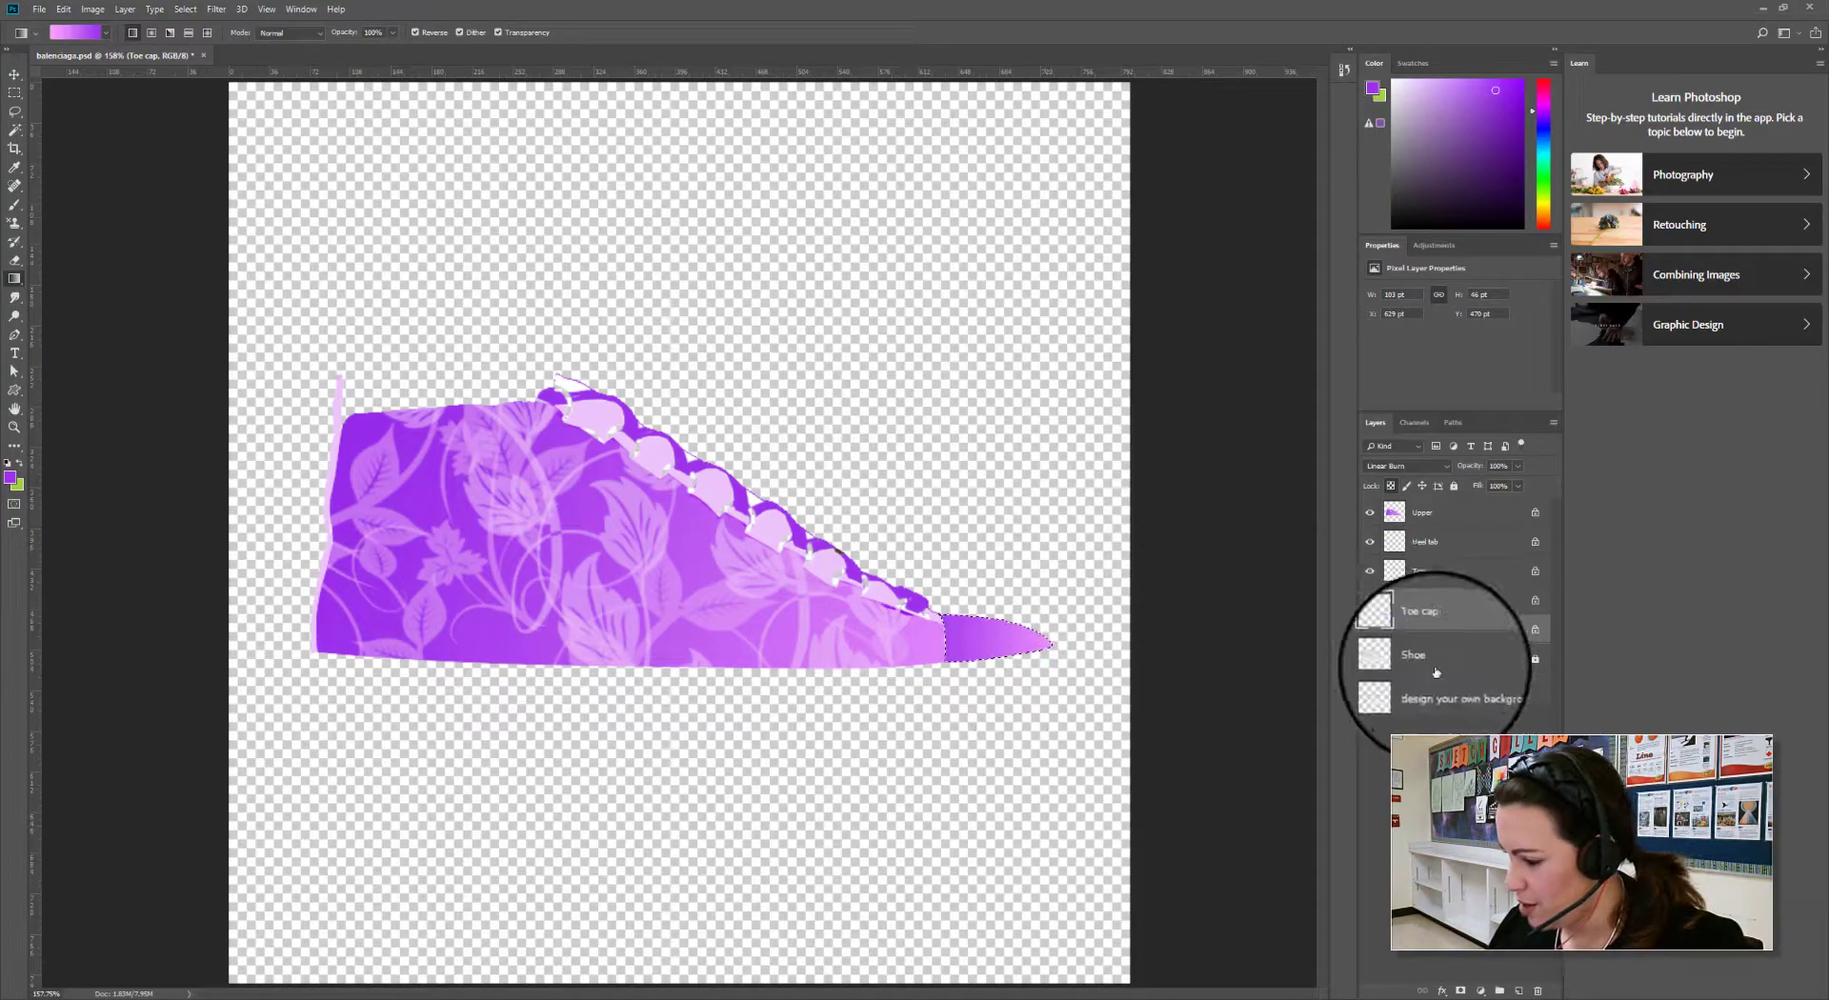
Toggle the Shoe layer's visibility to compare the design, leave it shown, and clear the toe cap's selection
{"action": "left_click", "coordinate": [1370, 658]}
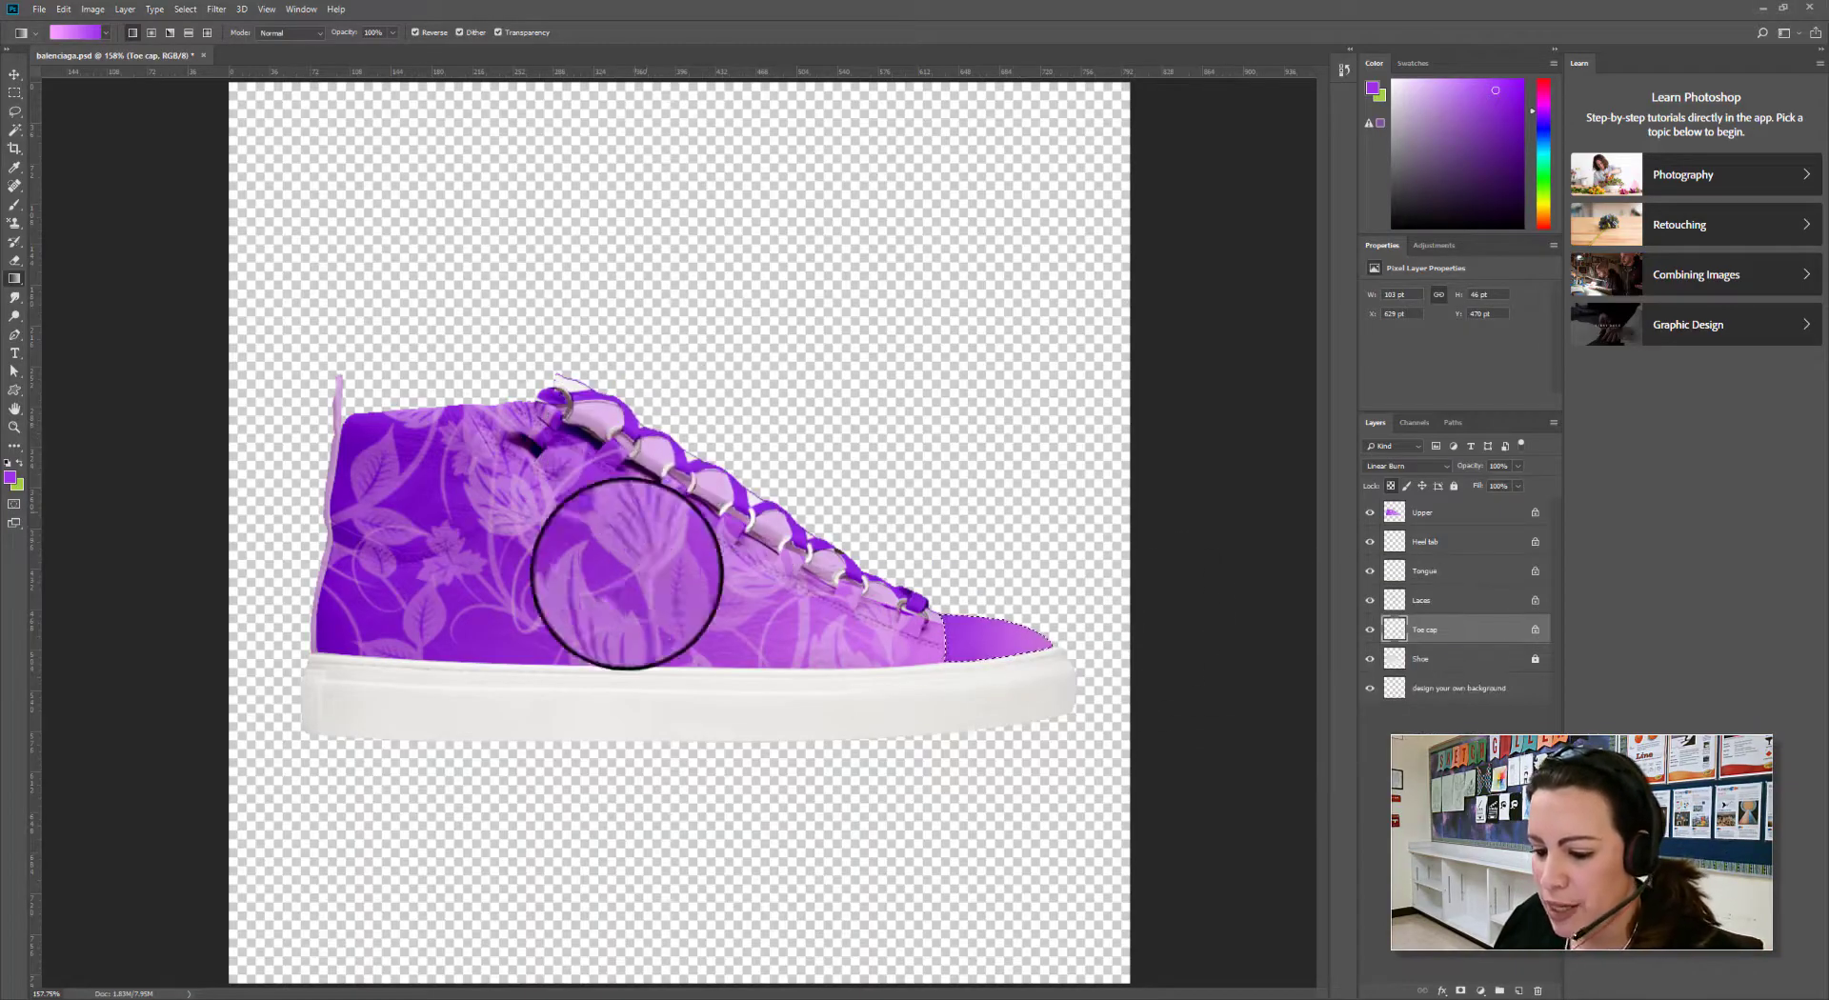
{"action": "left_click", "coordinate": [1370, 659]}
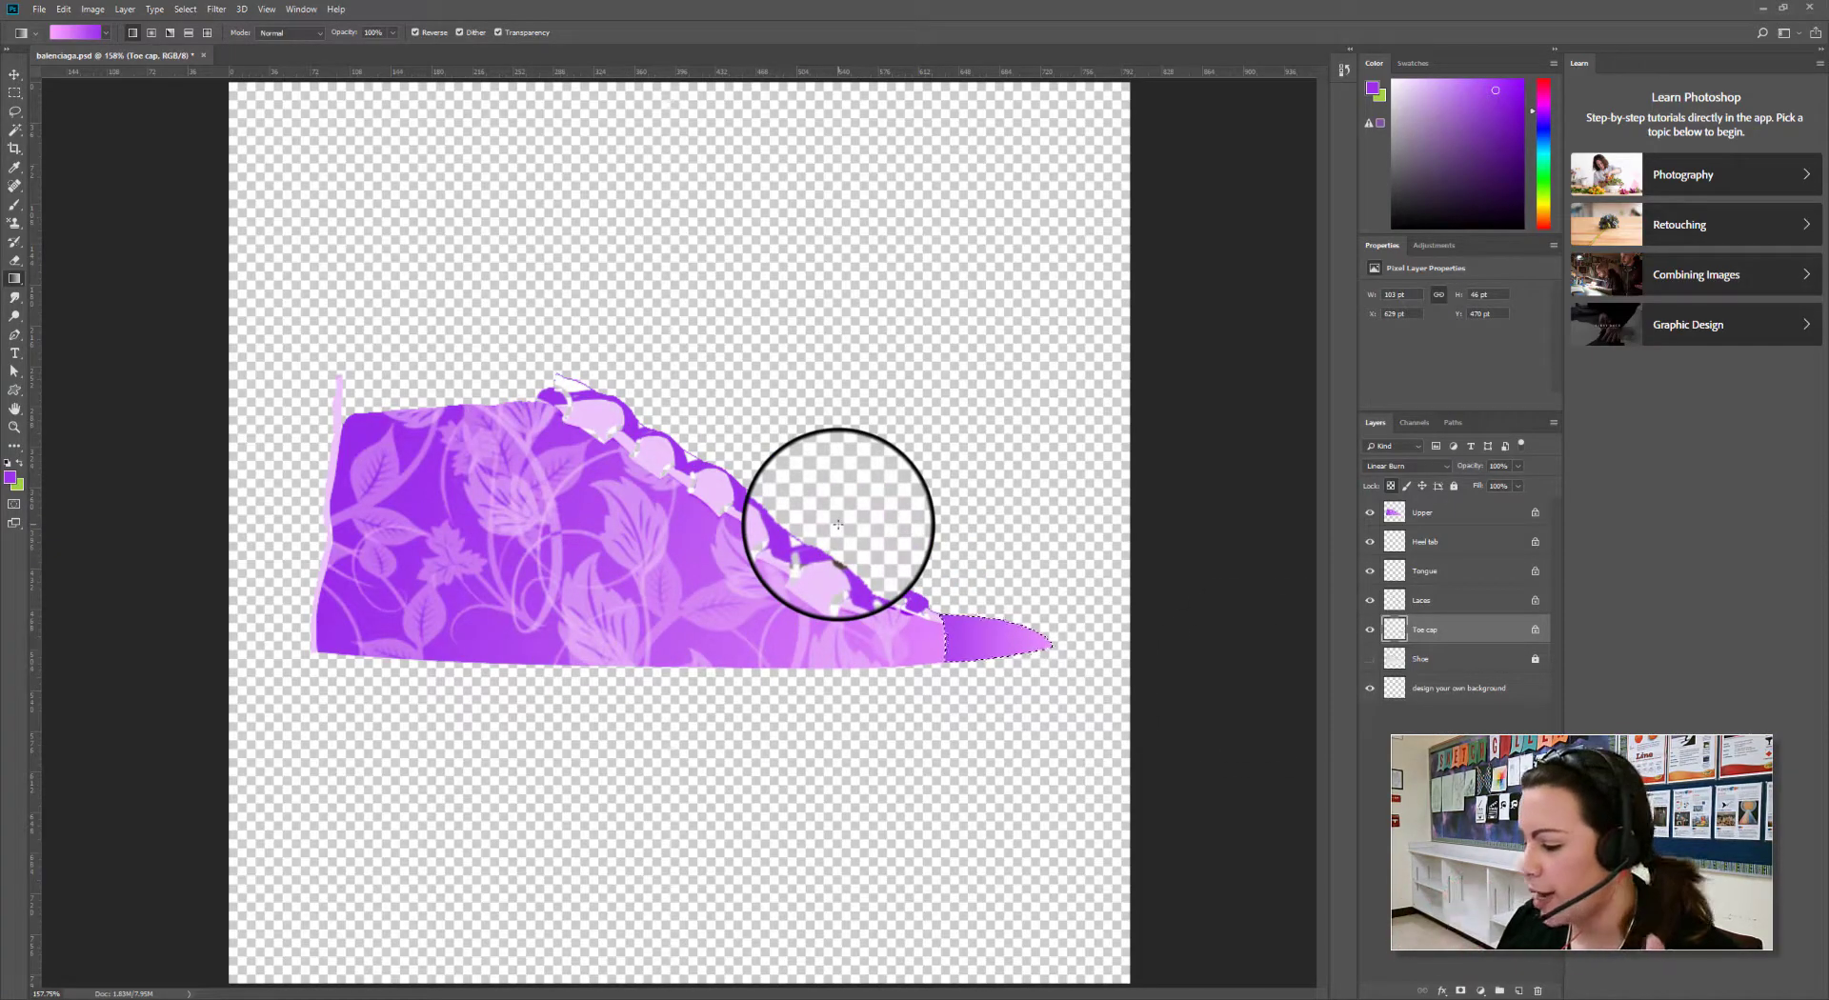
{"action": "left_click", "coordinate": [1370, 660]}
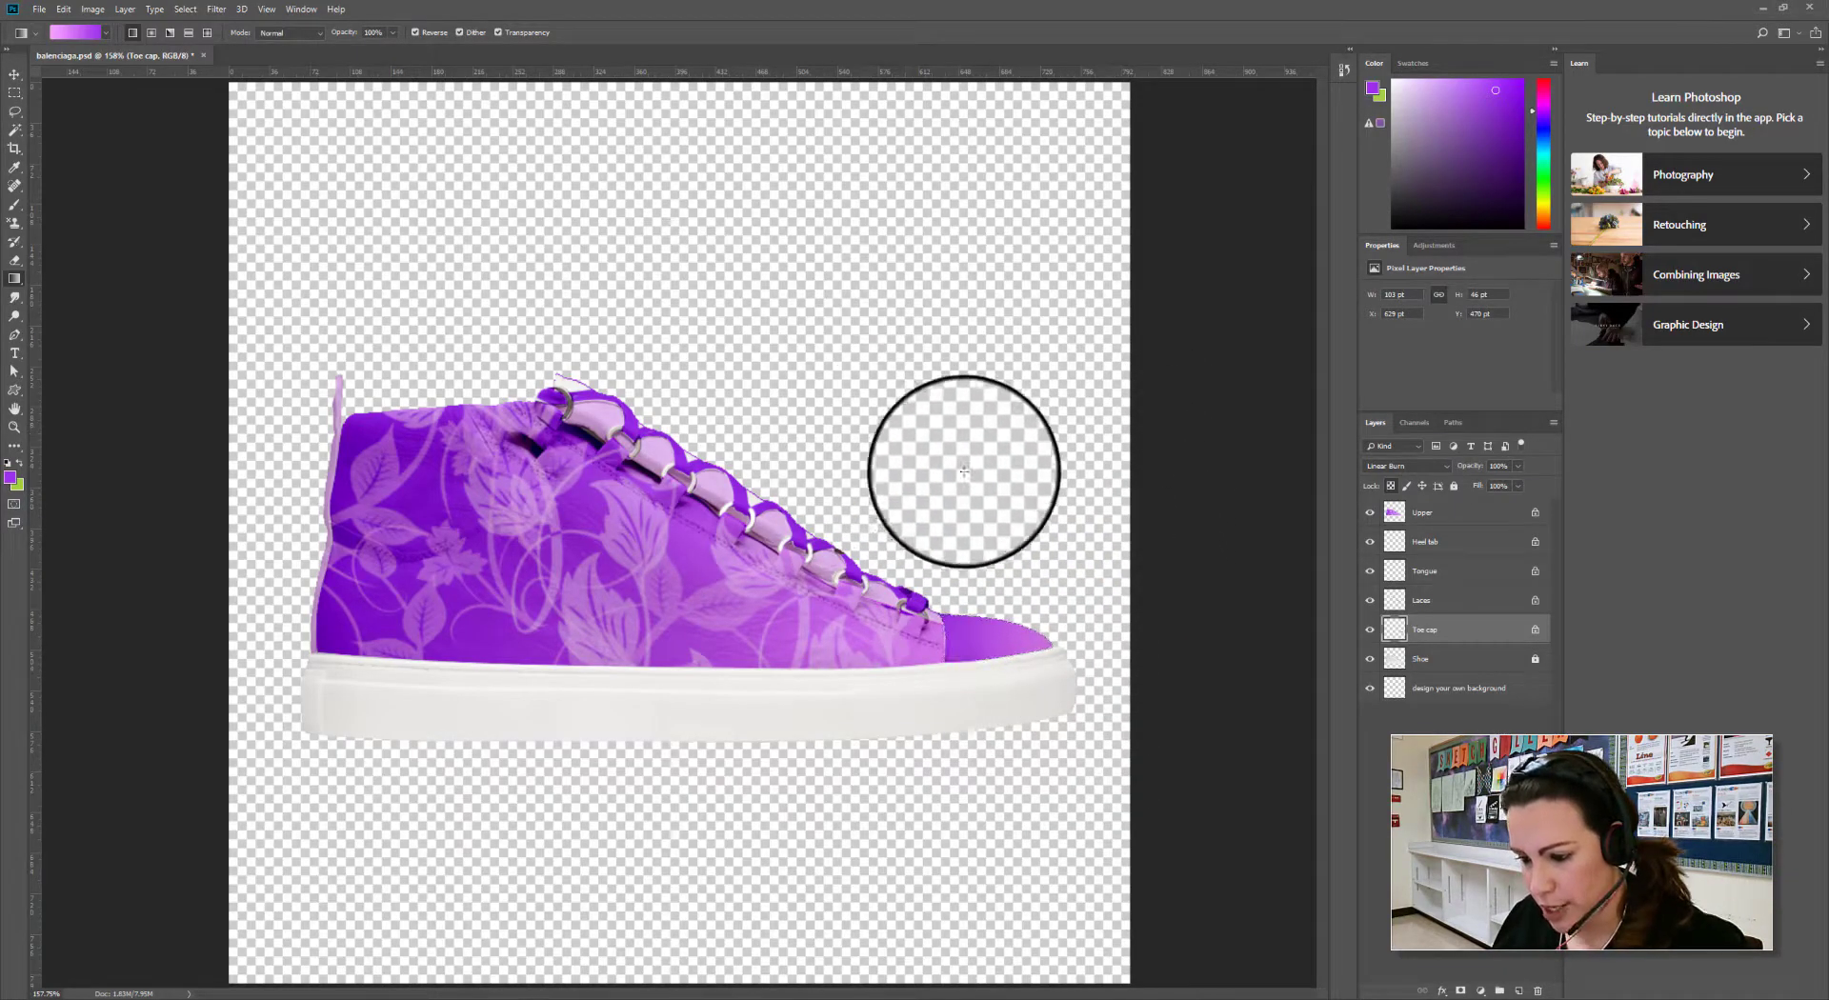
{"action": "key", "text": "ctrl+d"}
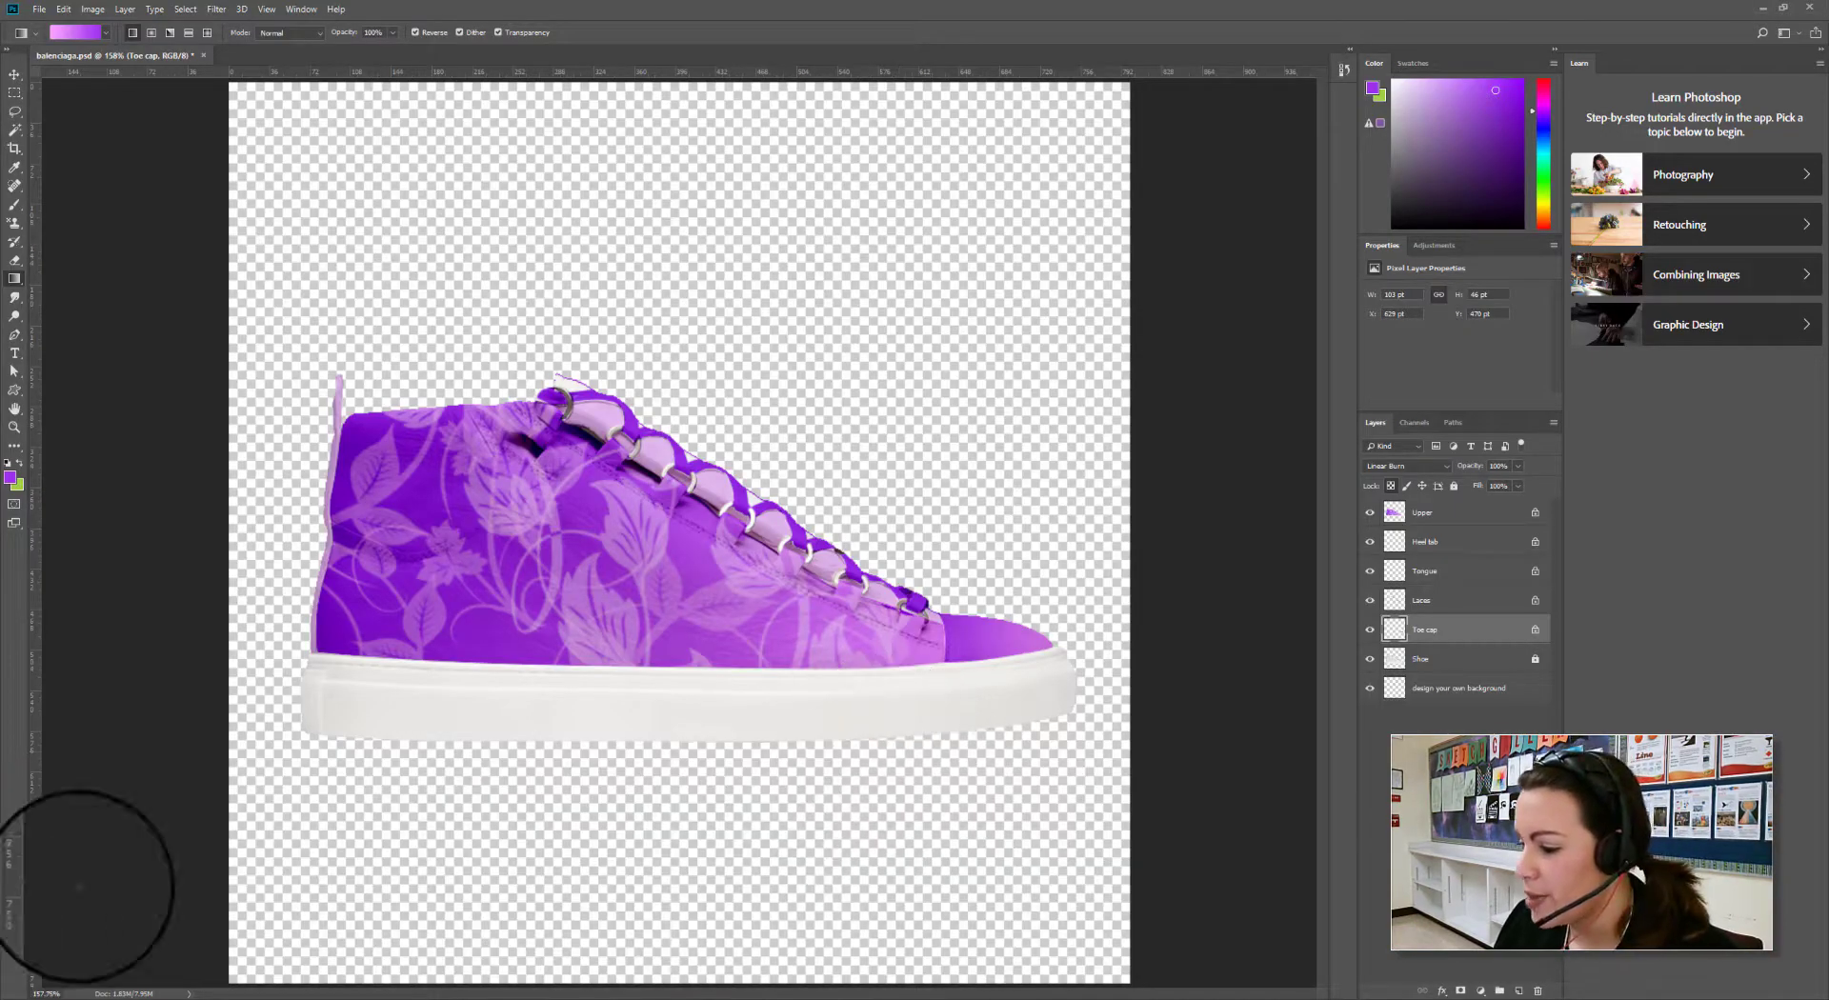
Load the Tongue layer's shape as a selection and fill its white tip with purple bd79db sampled from the upper, using the Paint Bucket
{"action": "left_click", "coordinate": [1429, 573]}
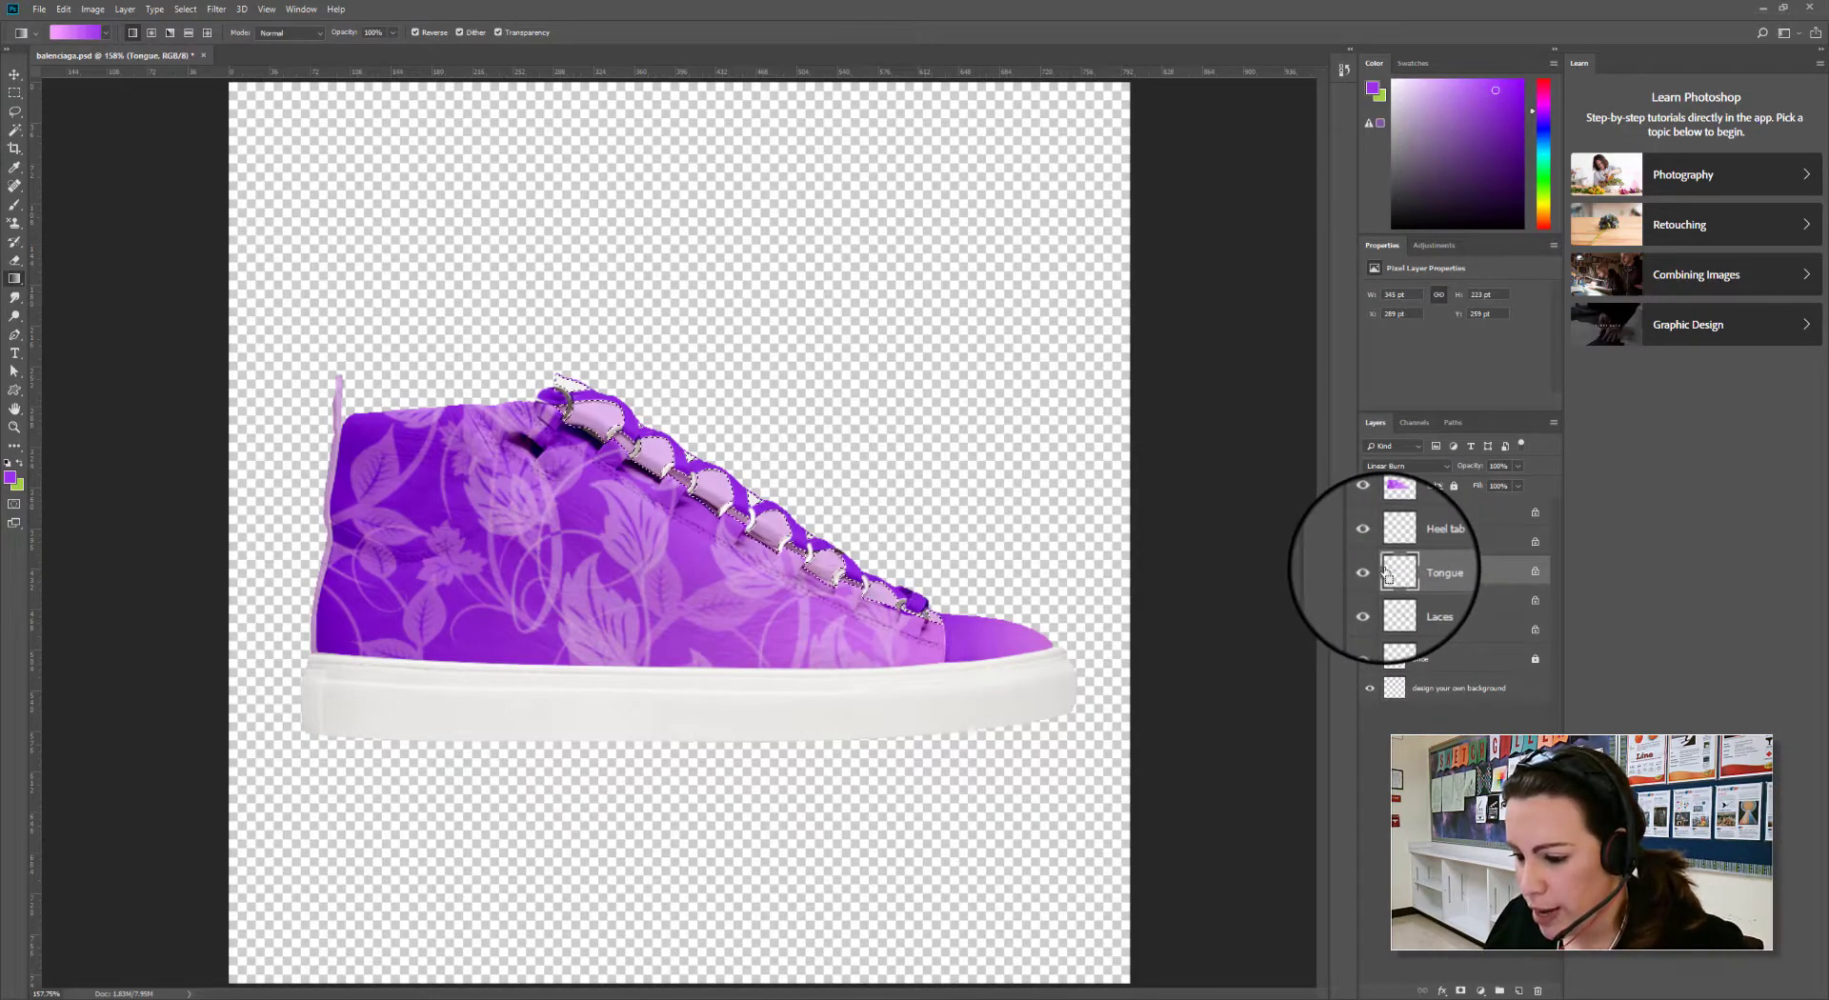
{"action": "right_click", "coordinate": [12, 281]}
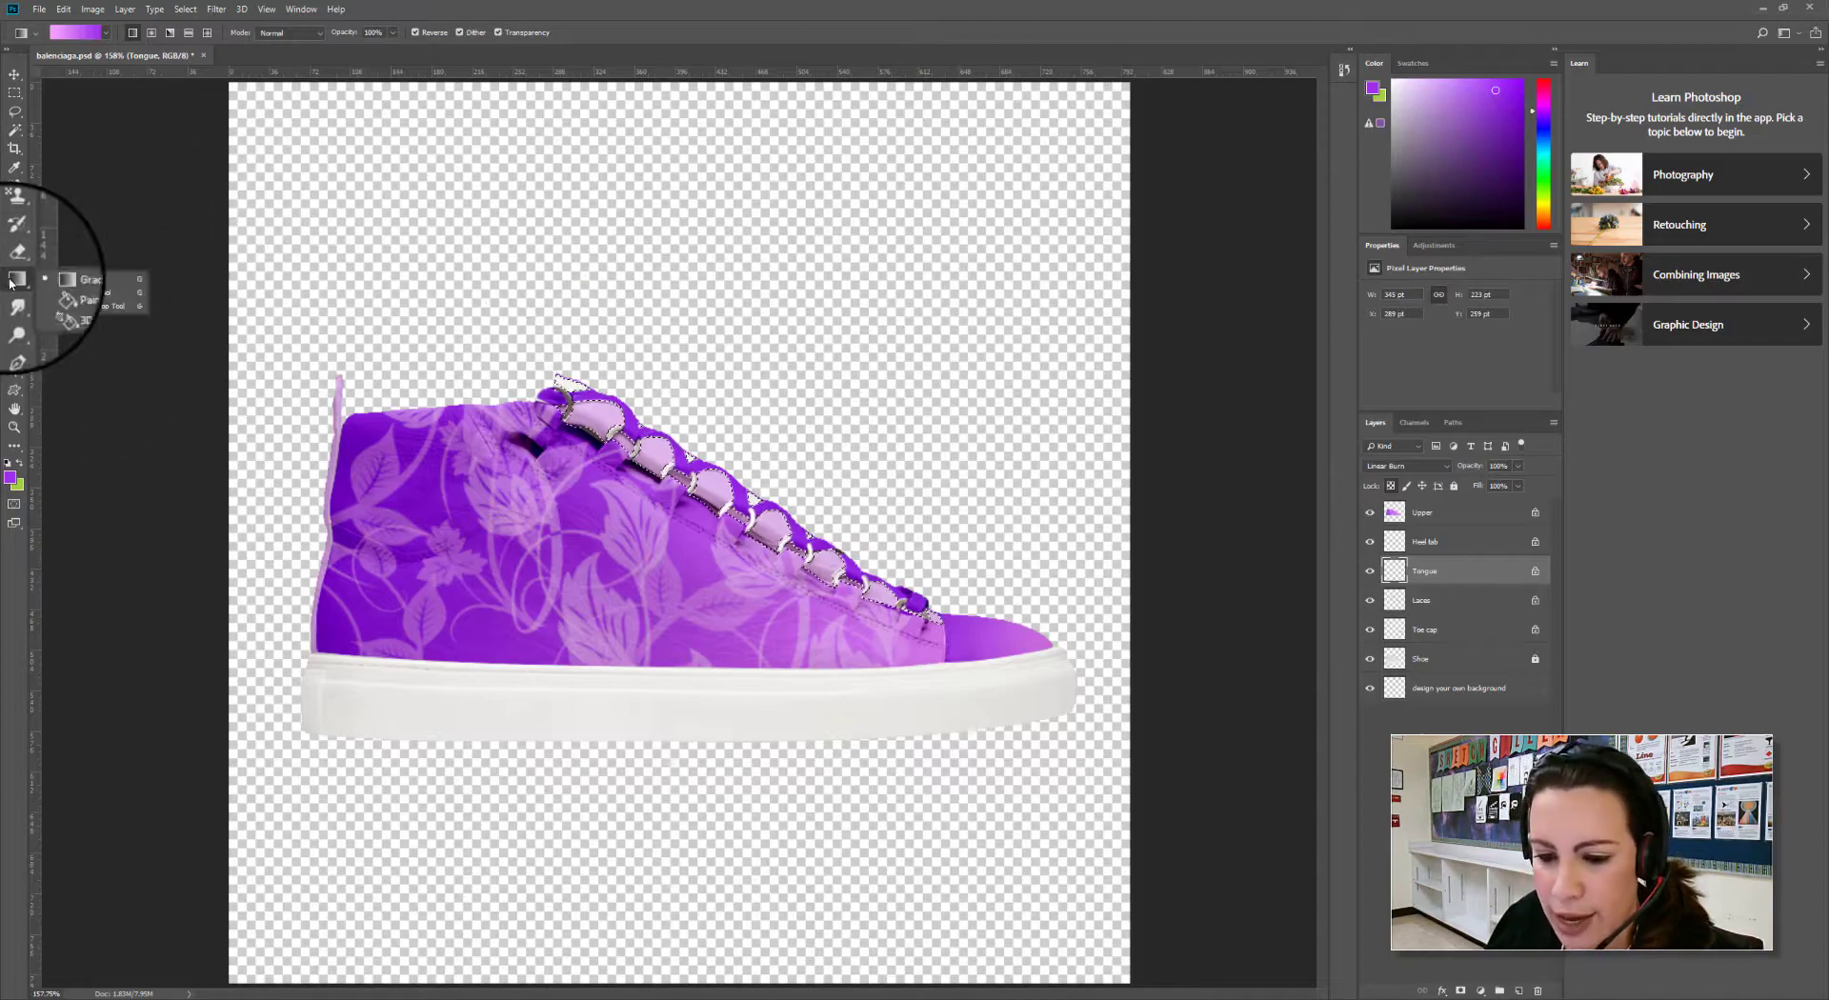
{"action": "left_click", "coordinate": [76, 279]}
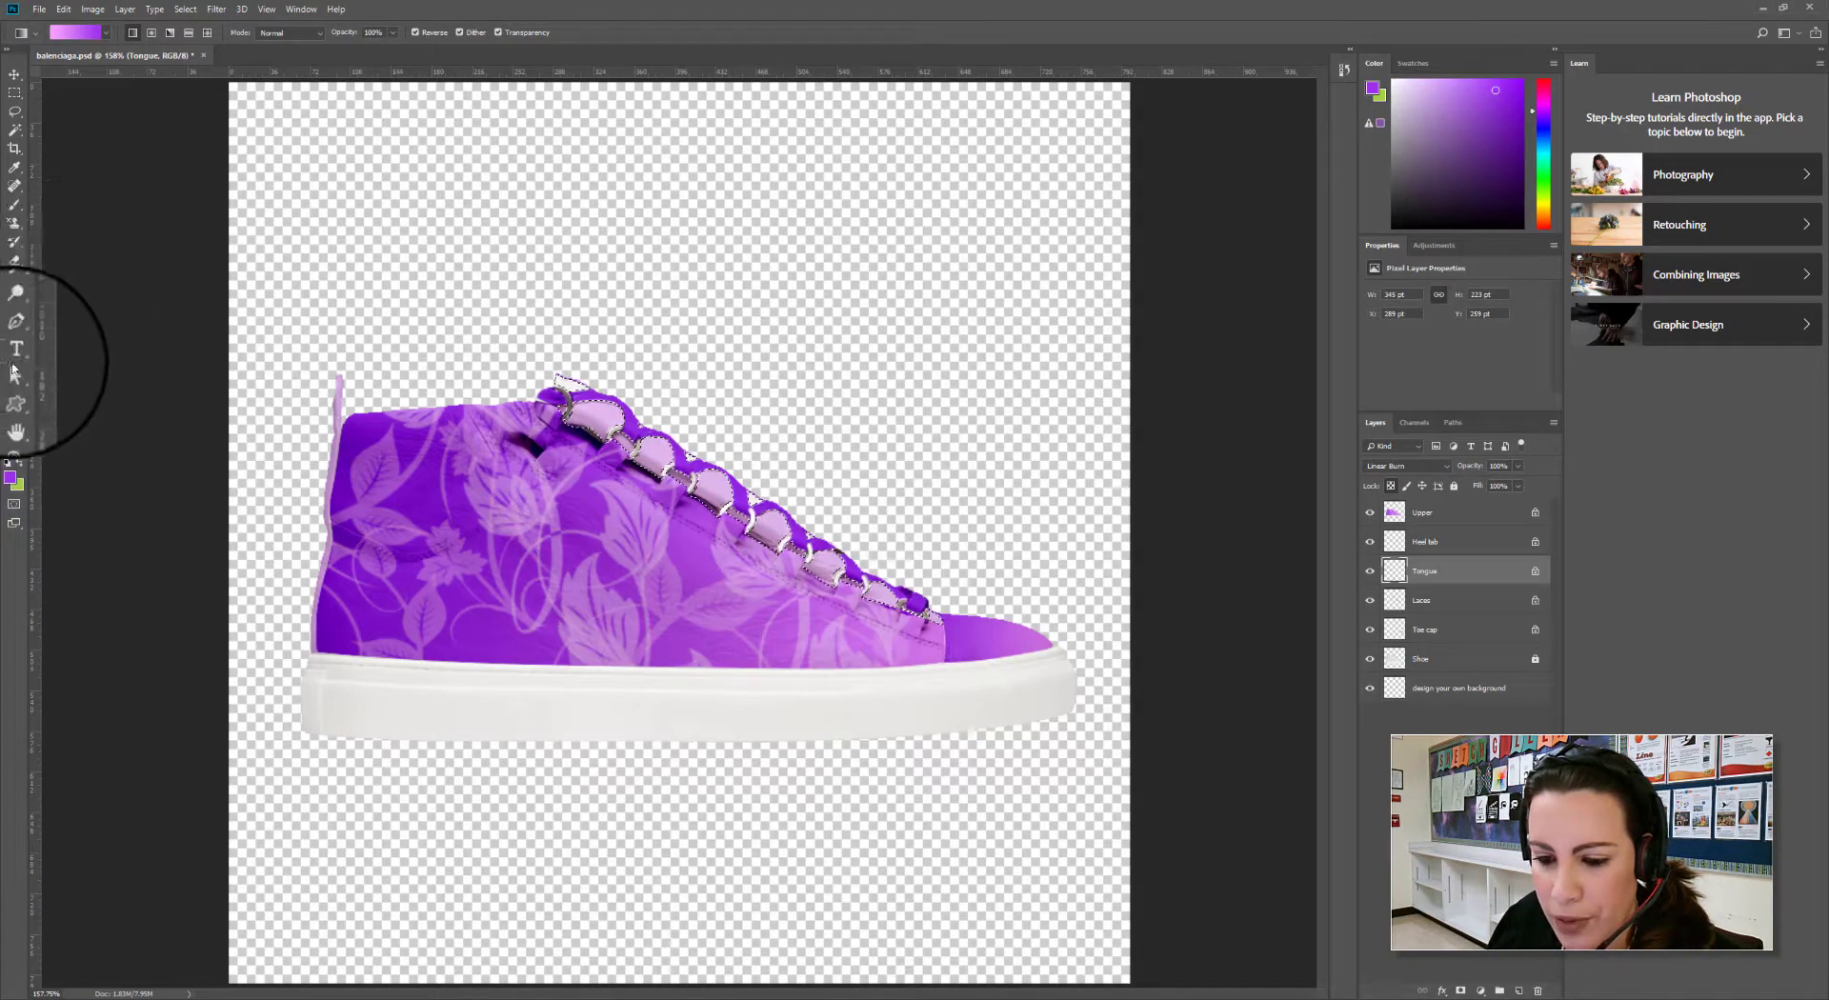
{"action": "right_click", "coordinate": [12, 372]}
{"action": "left_click", "coordinate": [57, 400]}
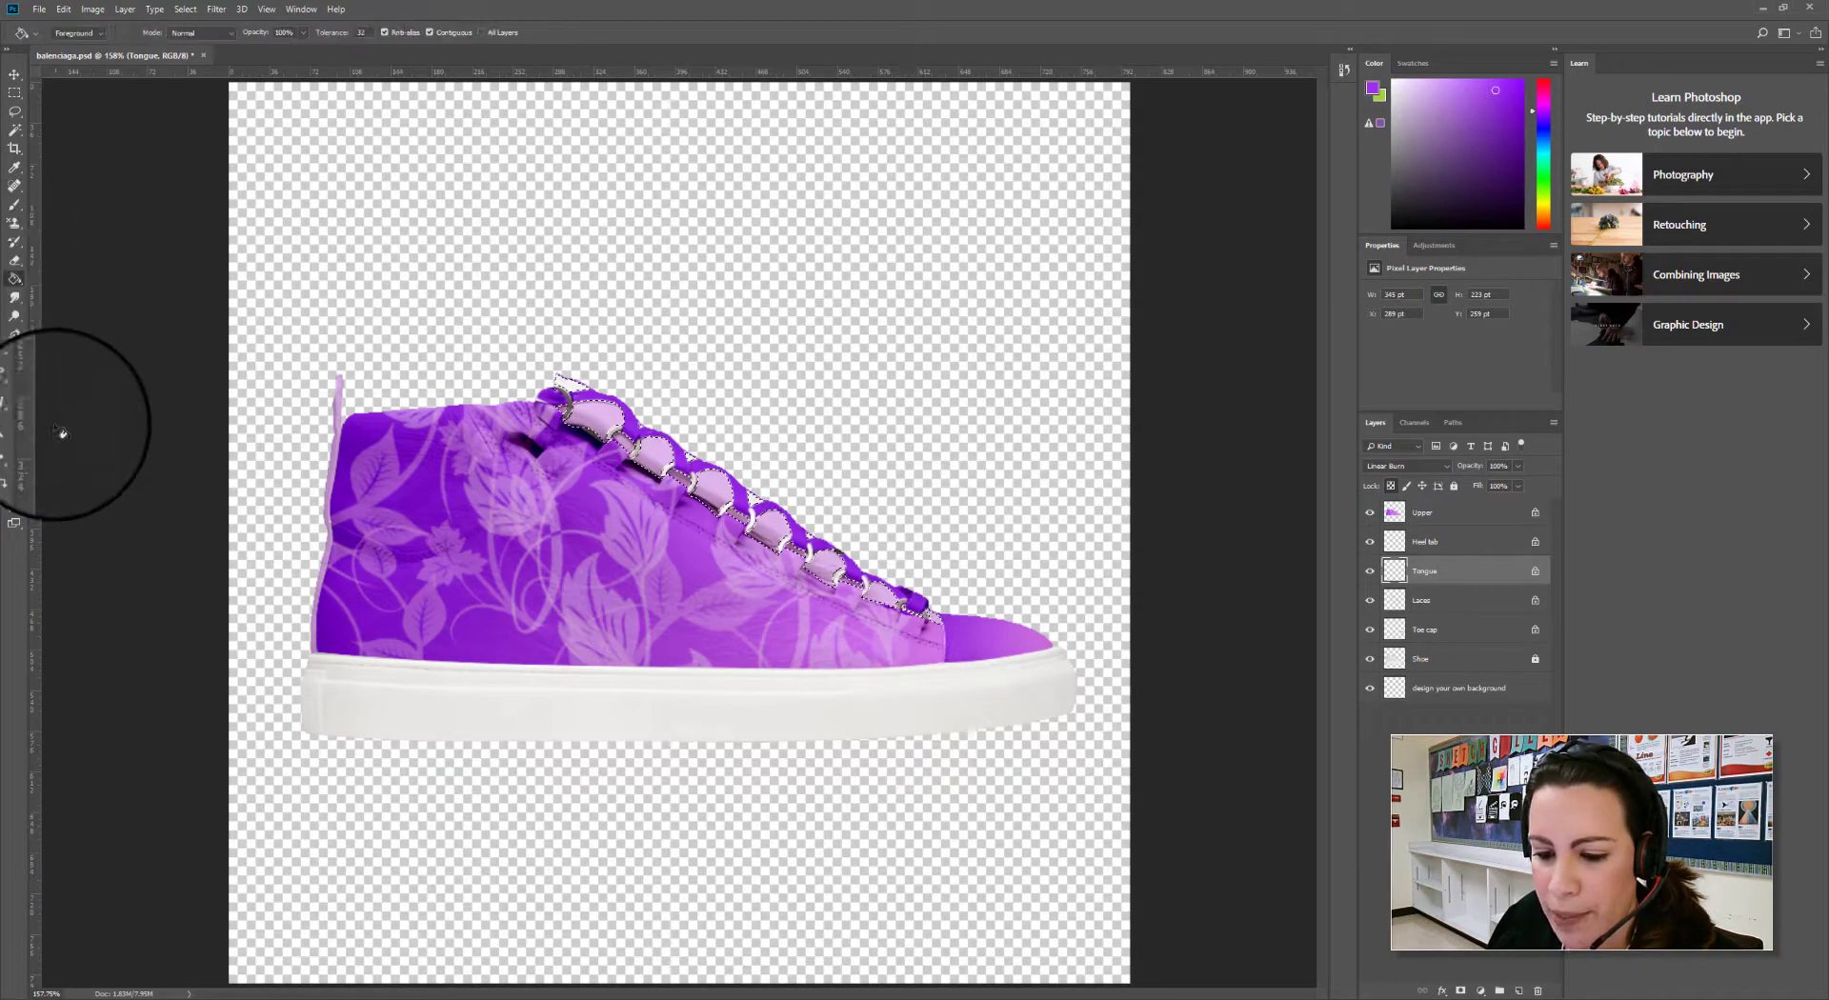
{"action": "left_click", "coordinate": [10, 478]}
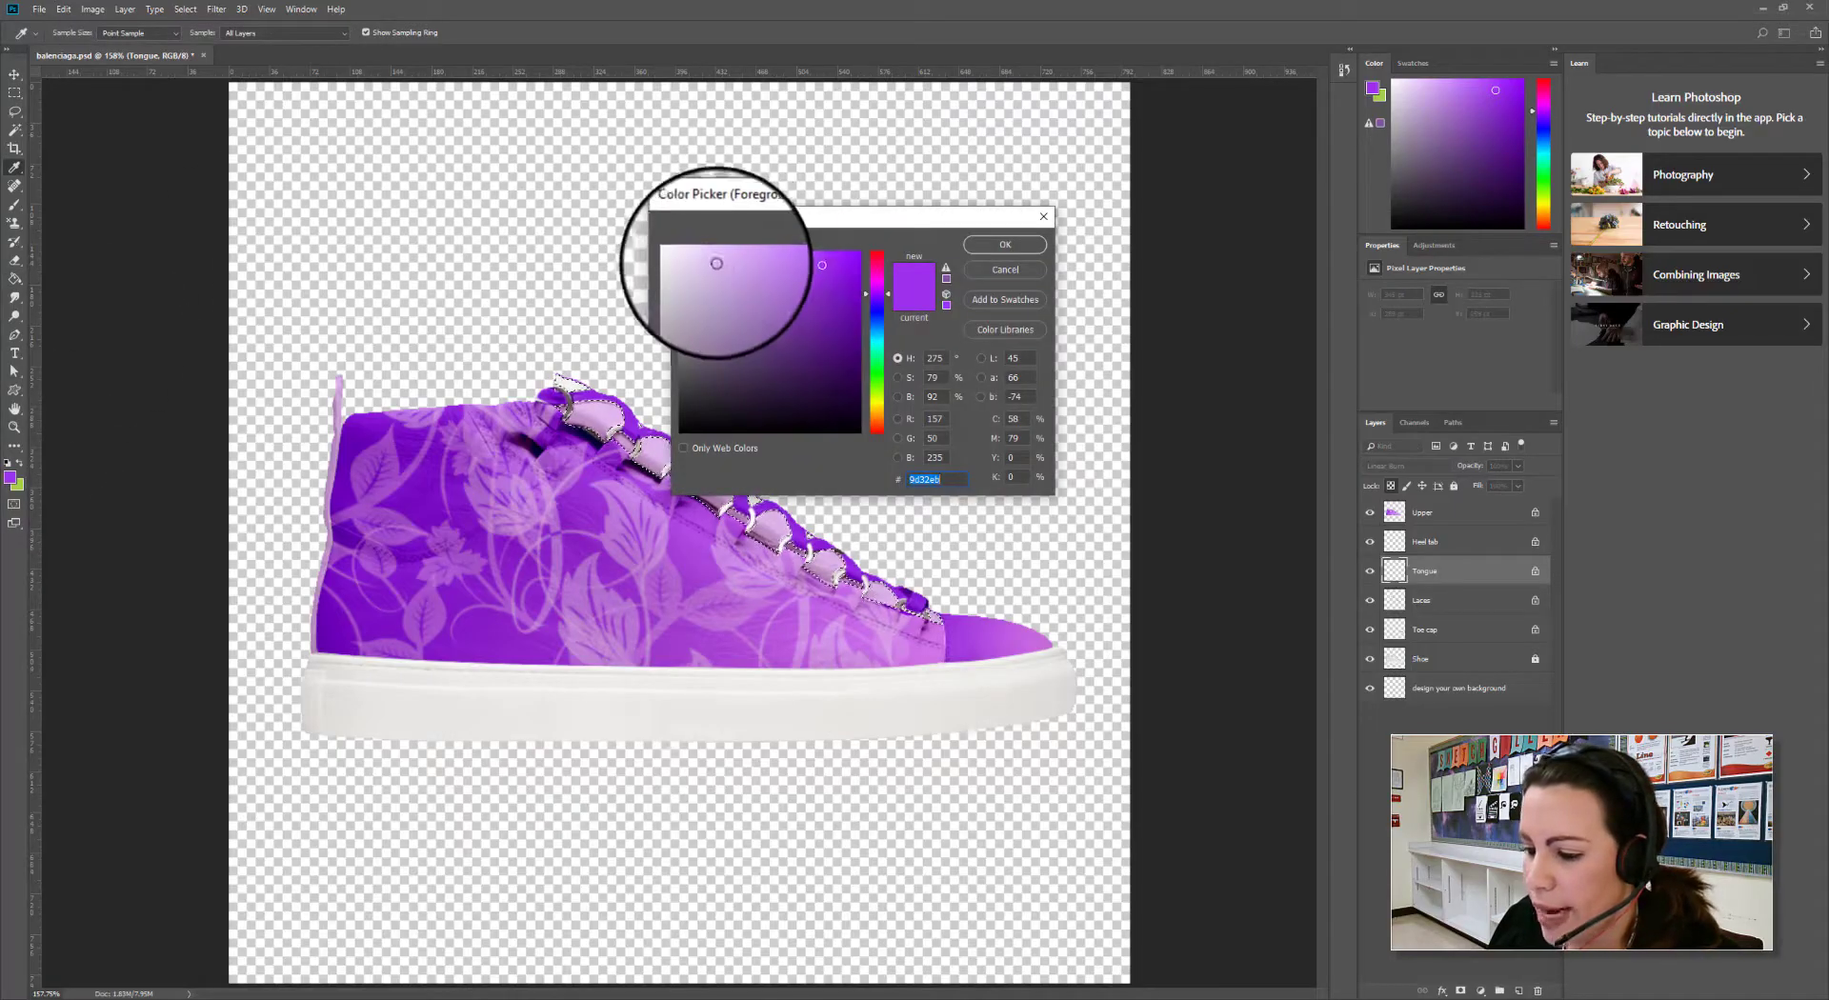
{"action": "left_click_drag", "start_coordinate": [715, 263], "coordinate": [680, 253]}
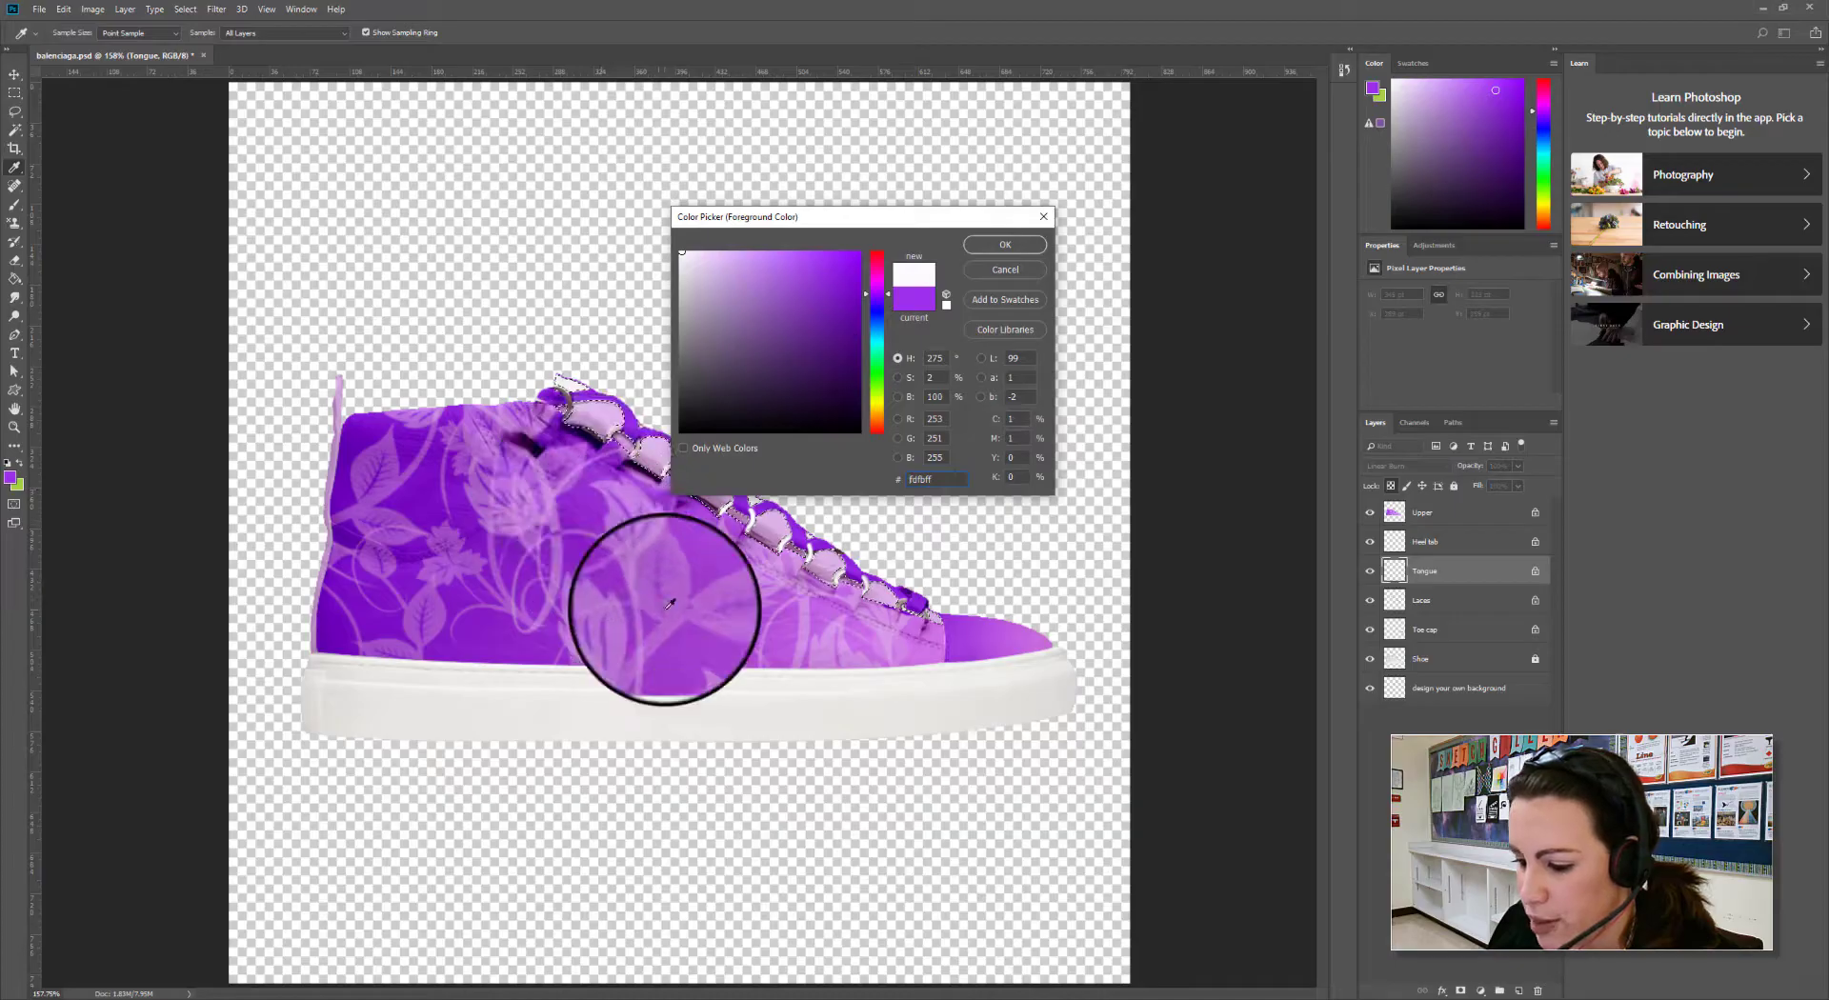
{"action": "left_click_drag", "start_coordinate": [670, 603], "coordinate": [657, 561]}
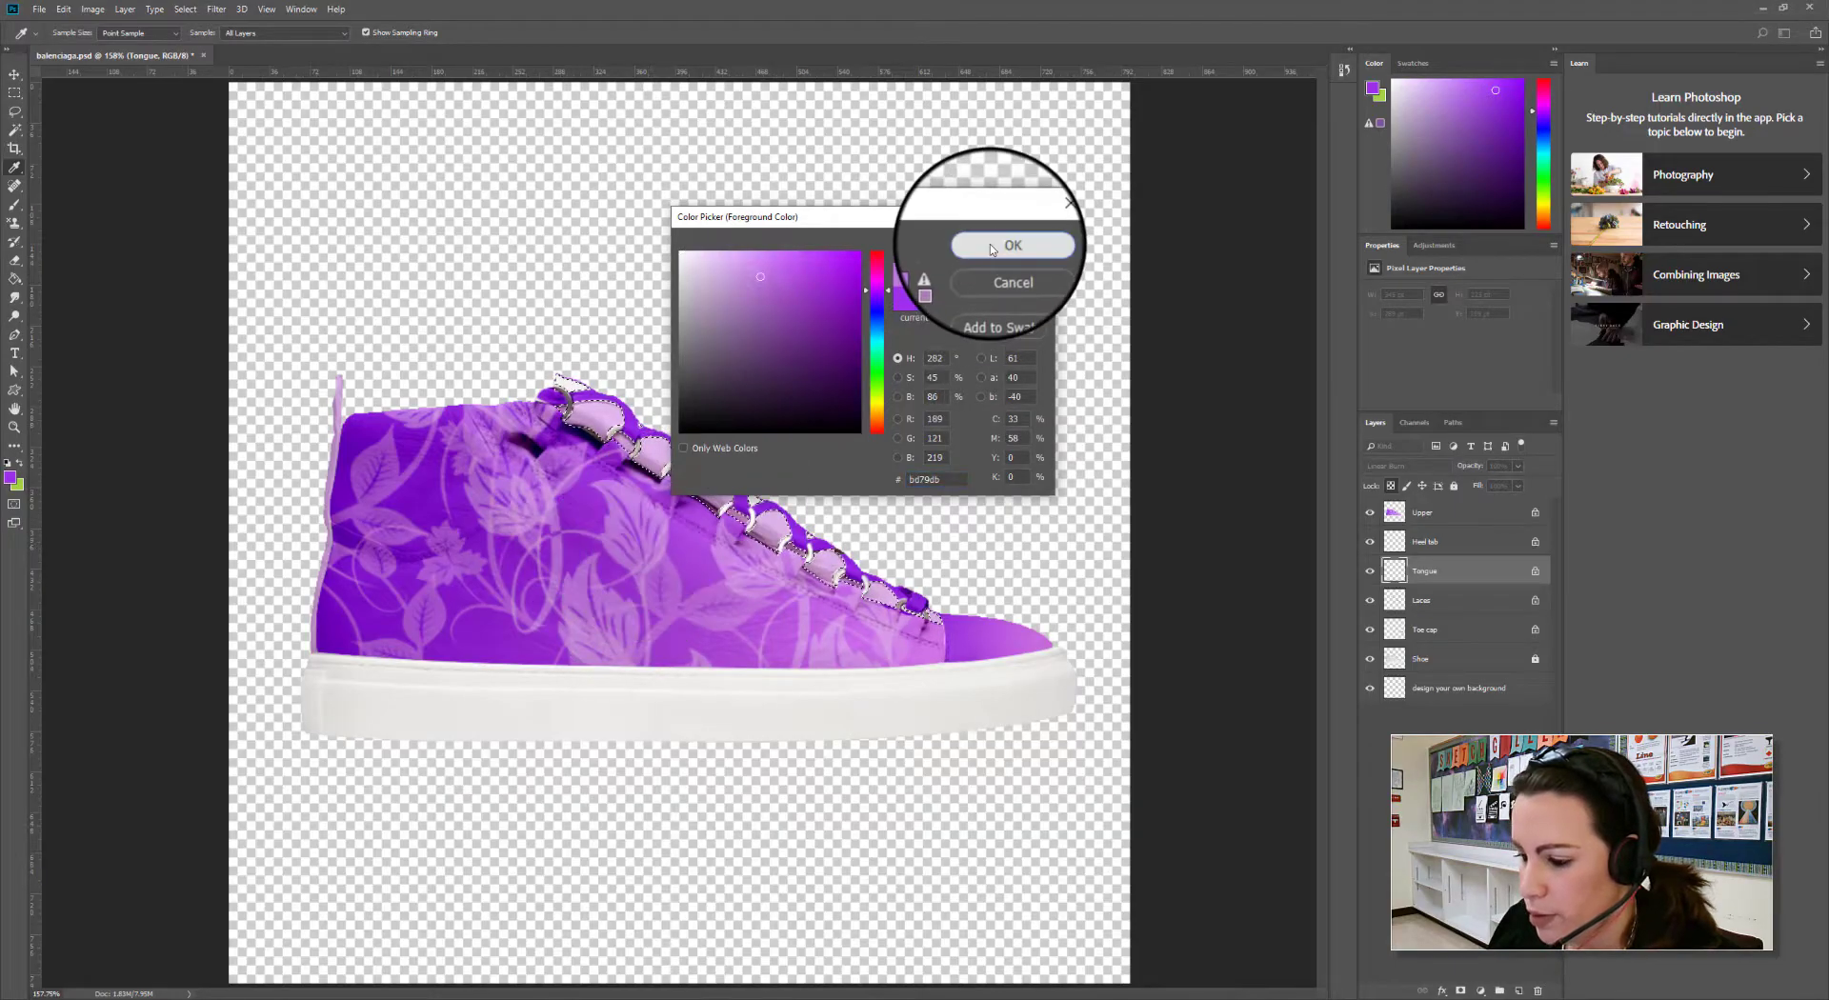
{"action": "left_click", "coordinate": [991, 249]}
{"action": "key", "text": "g"}
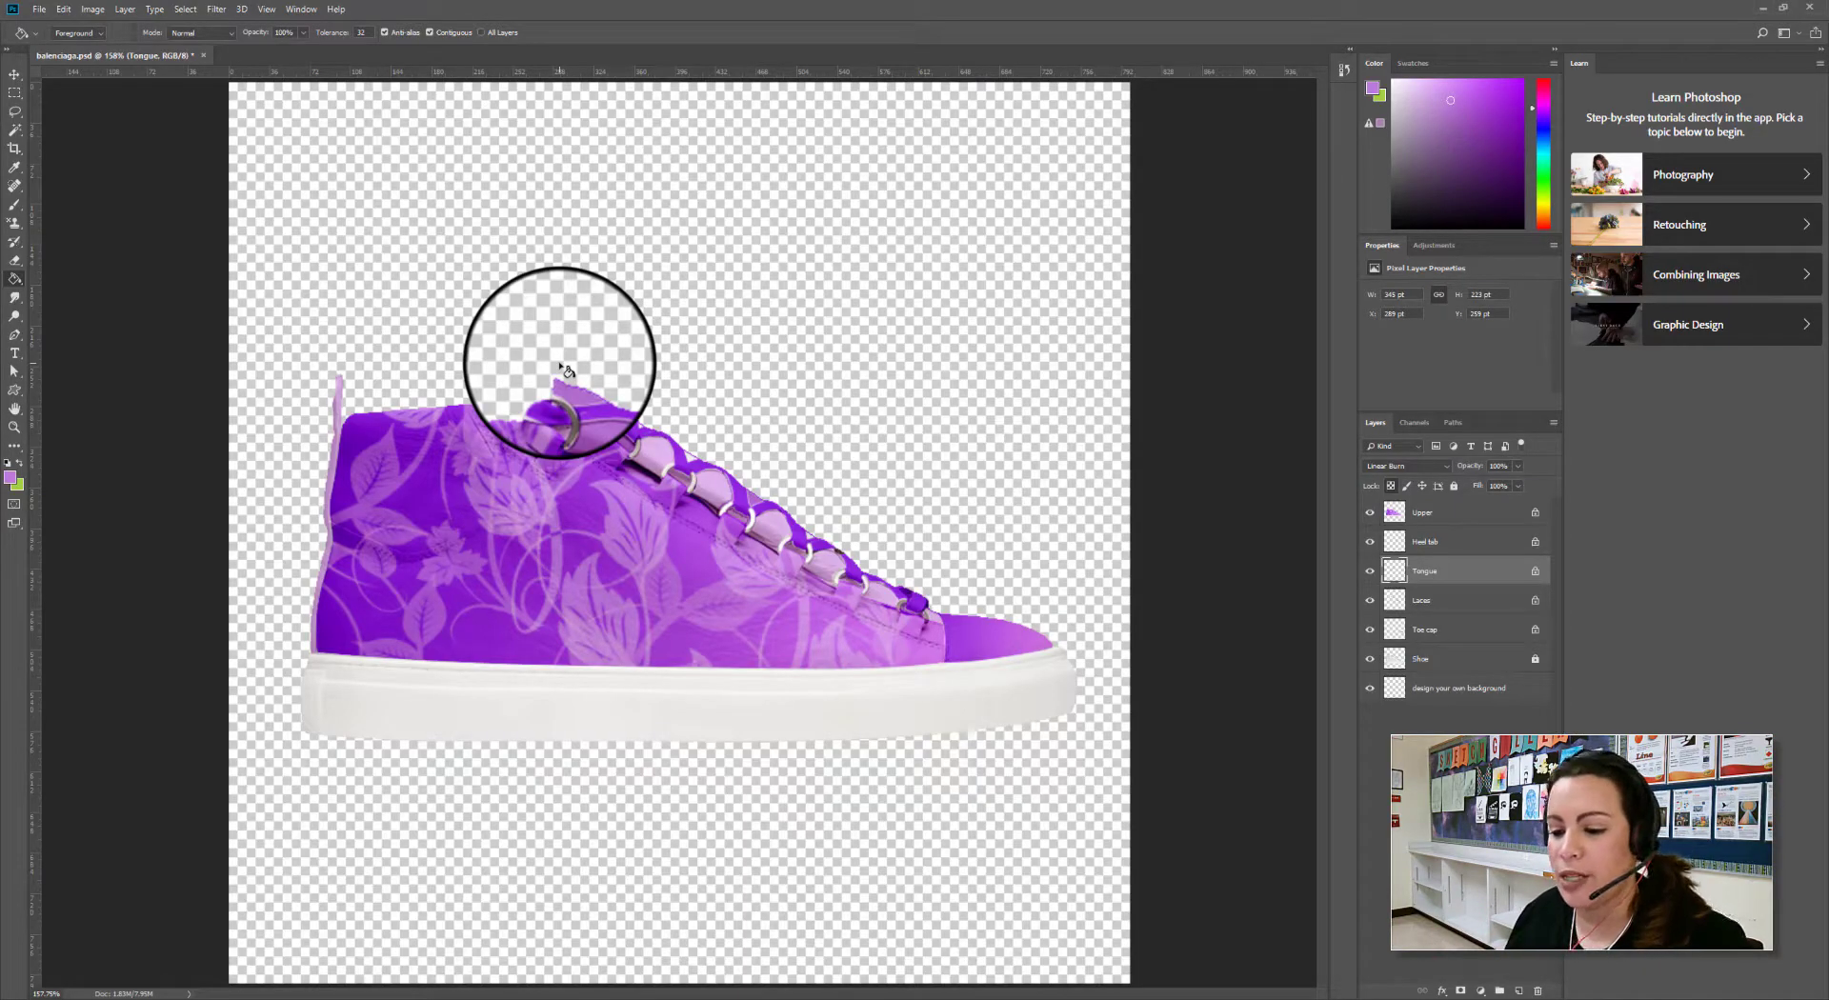
On the "design your own background" layer, edit the Gradient tool's purple-to-pink gradient, recoloring its purple stop to gold b9a51d
{"action": "left_click", "coordinate": [1530, 687]}
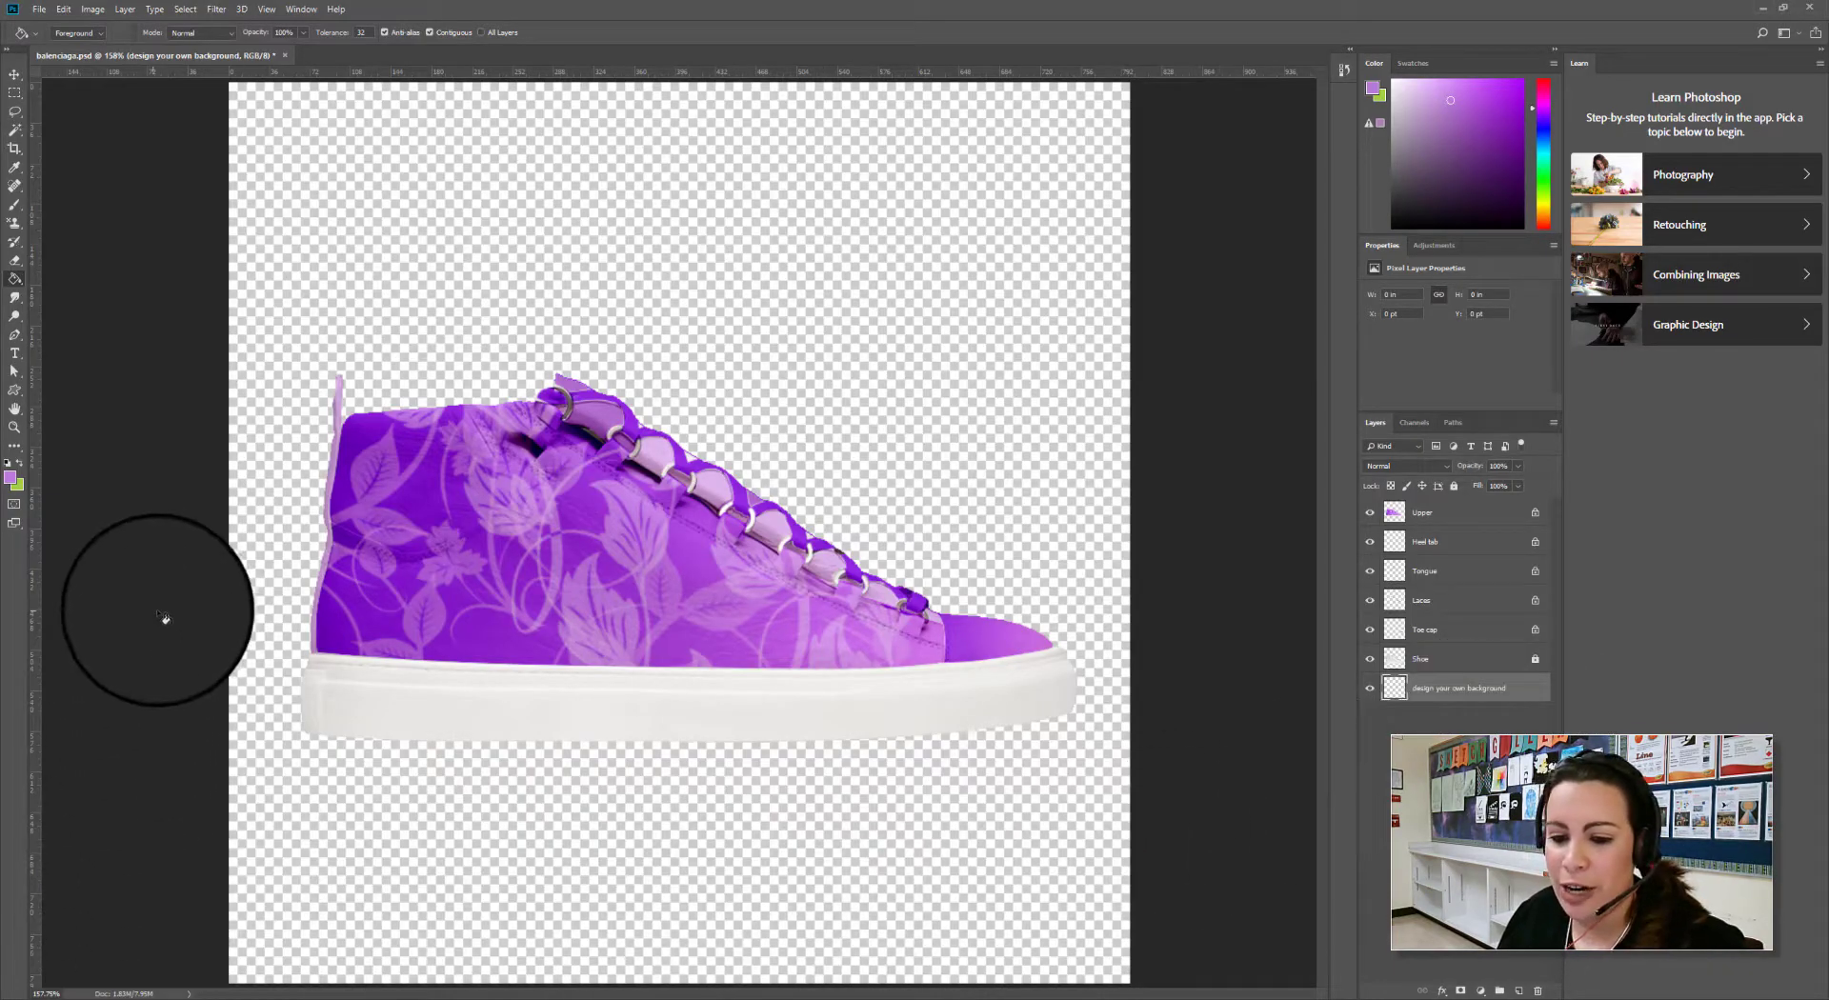
{"action": "right_click", "coordinate": [14, 278]}
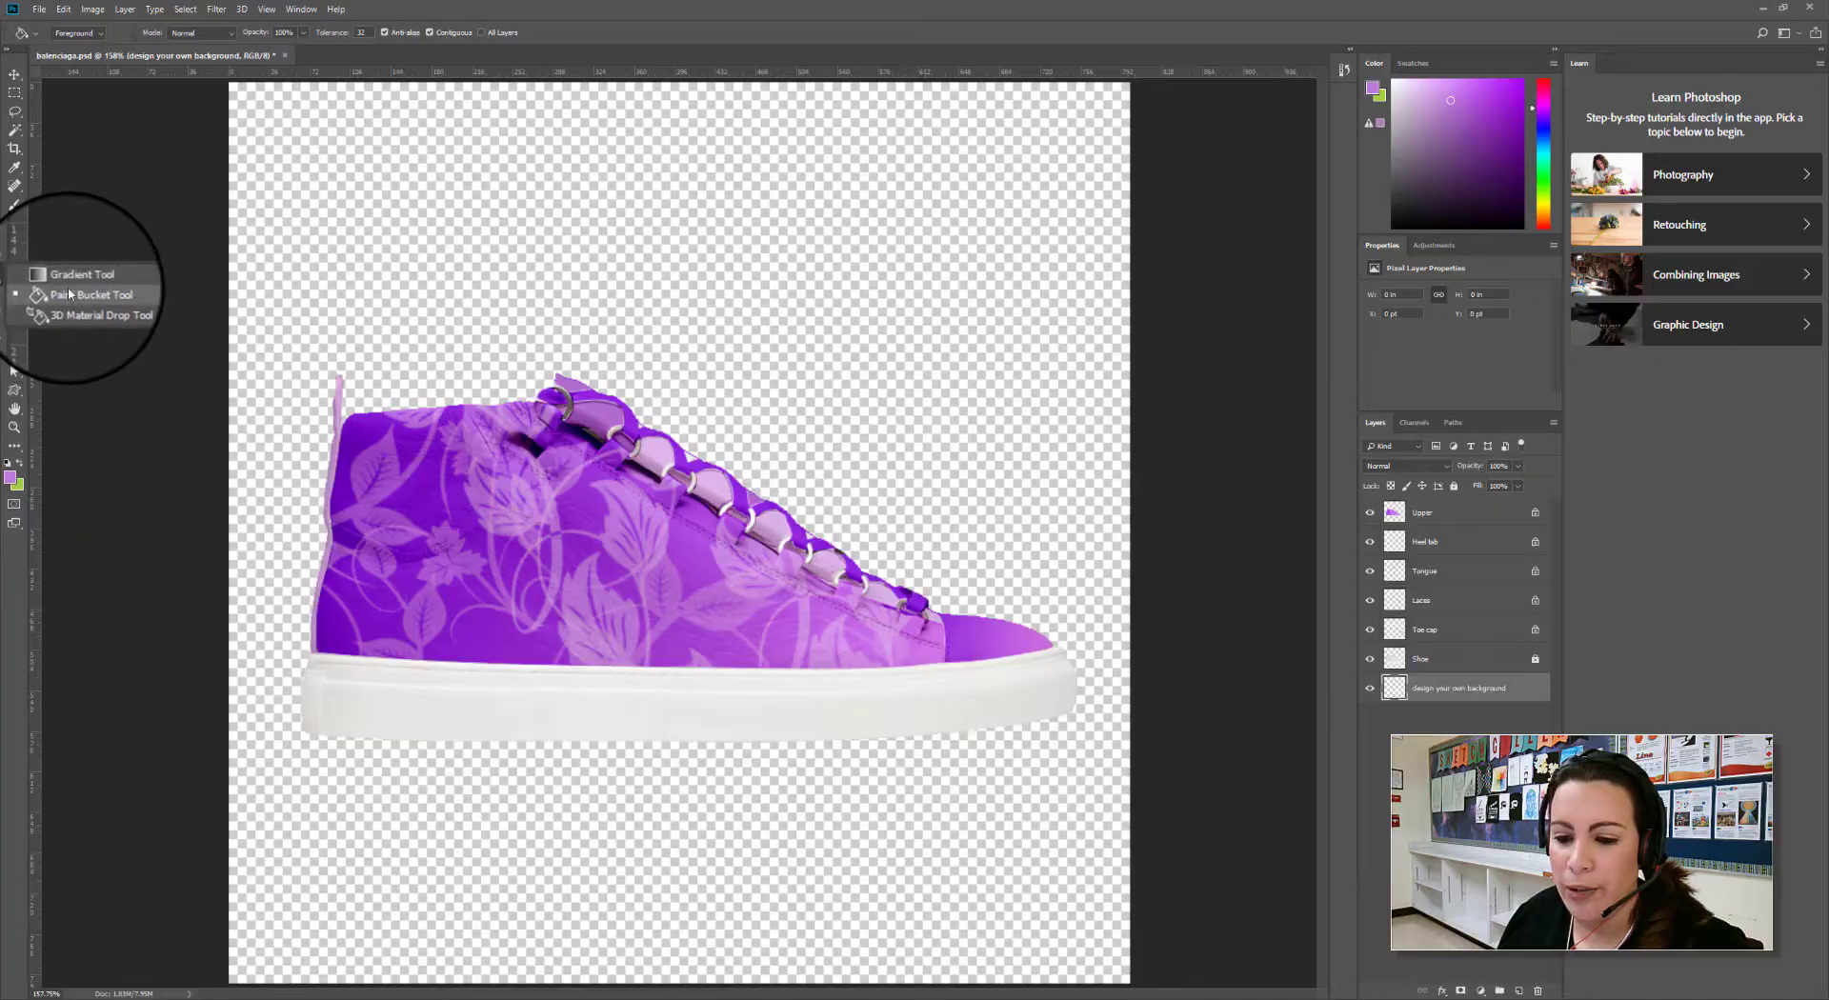
{"action": "left_click", "coordinate": [71, 275]}
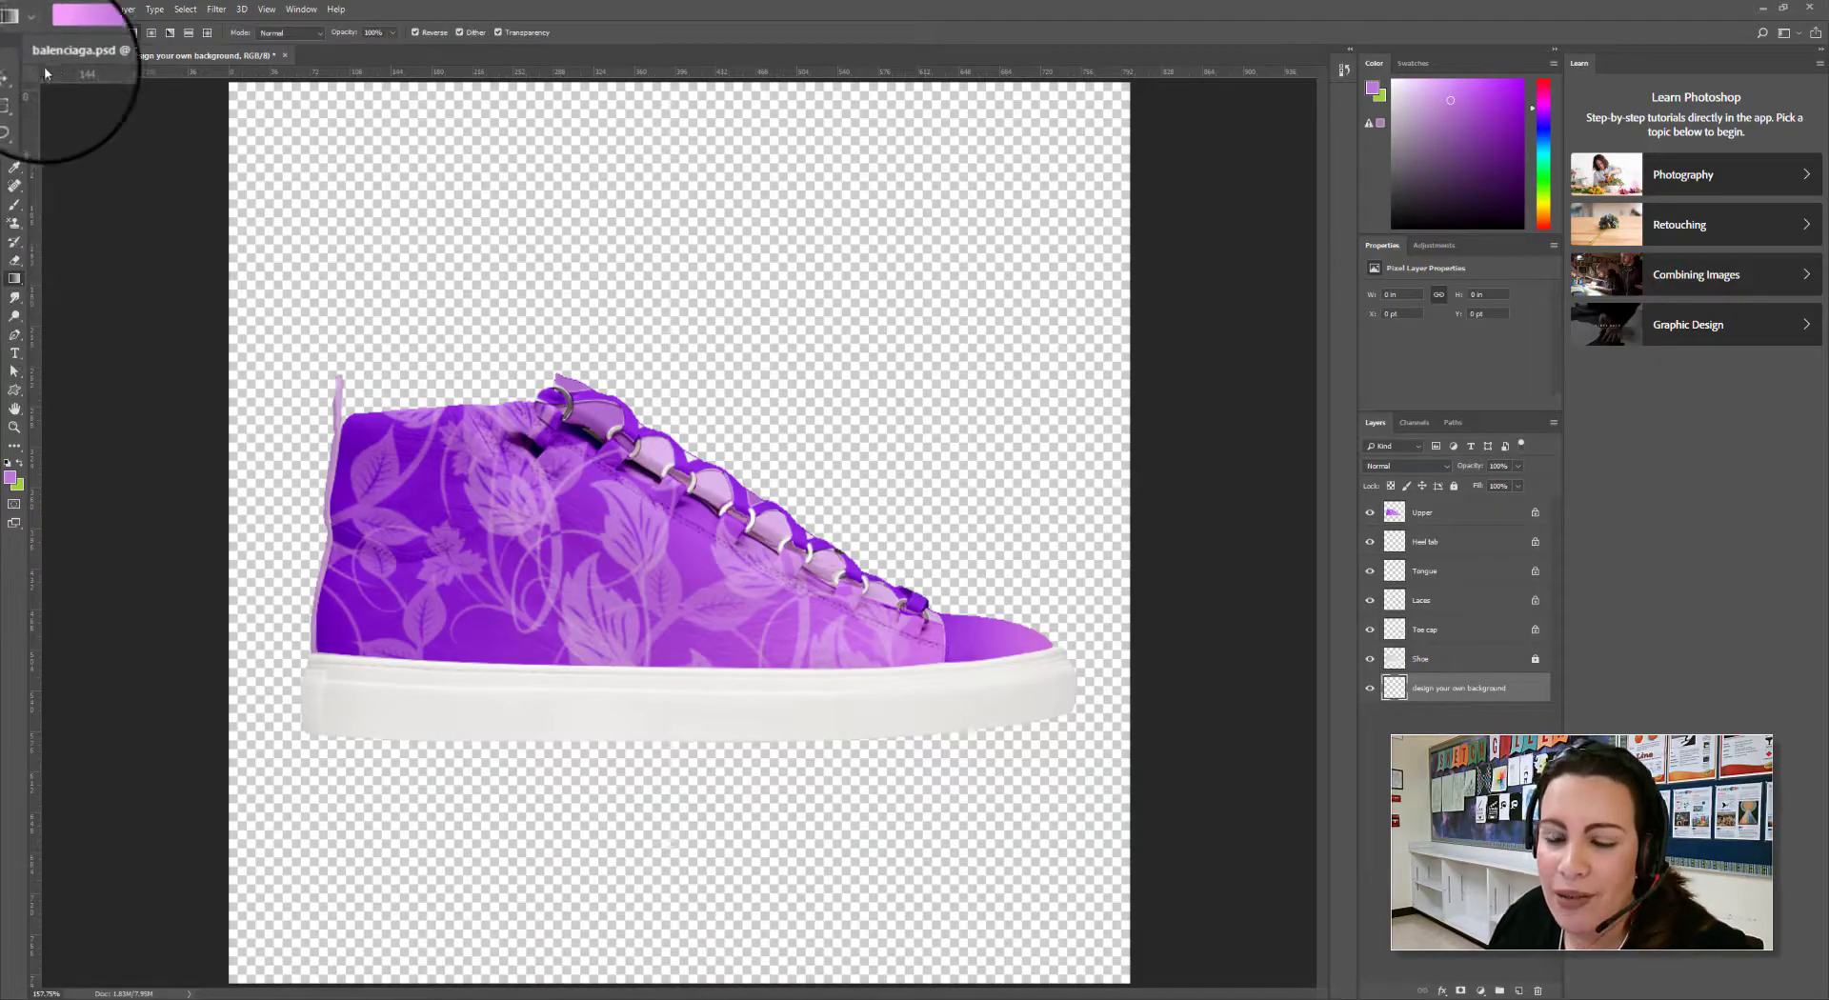
{"action": "left_click", "coordinate": [78, 13]}
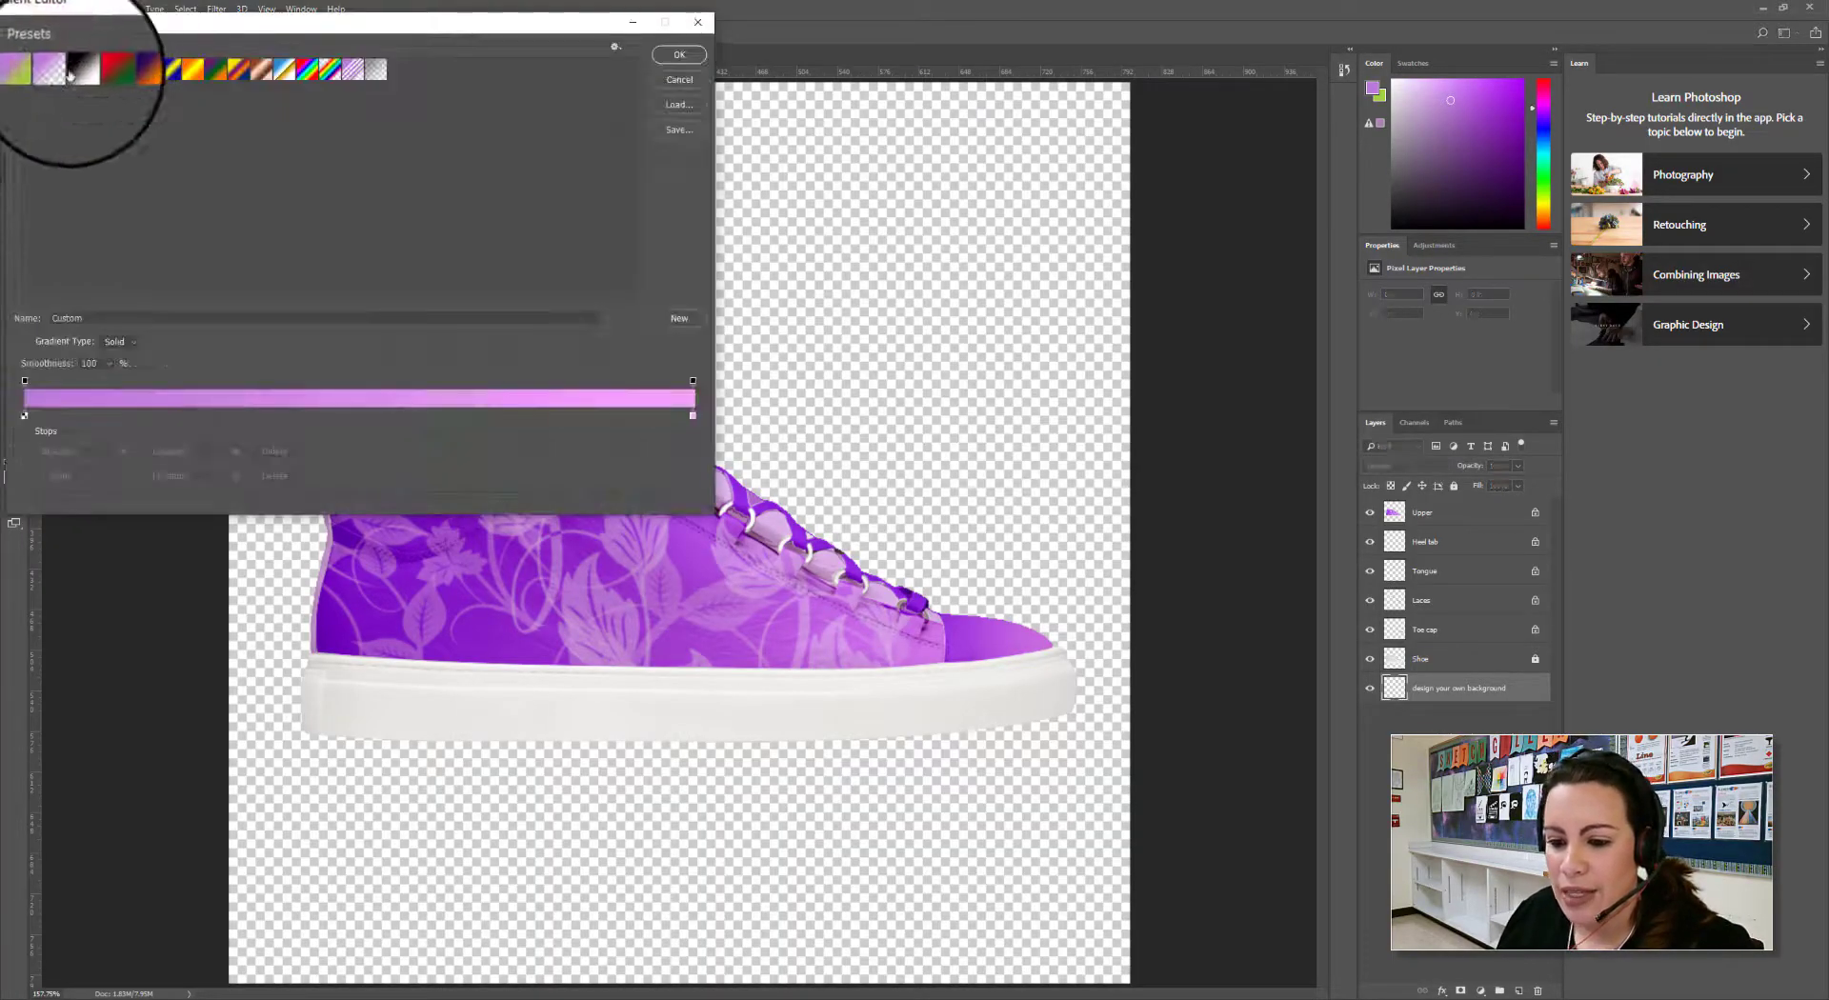
{"action": "left_click", "coordinate": [26, 416]}
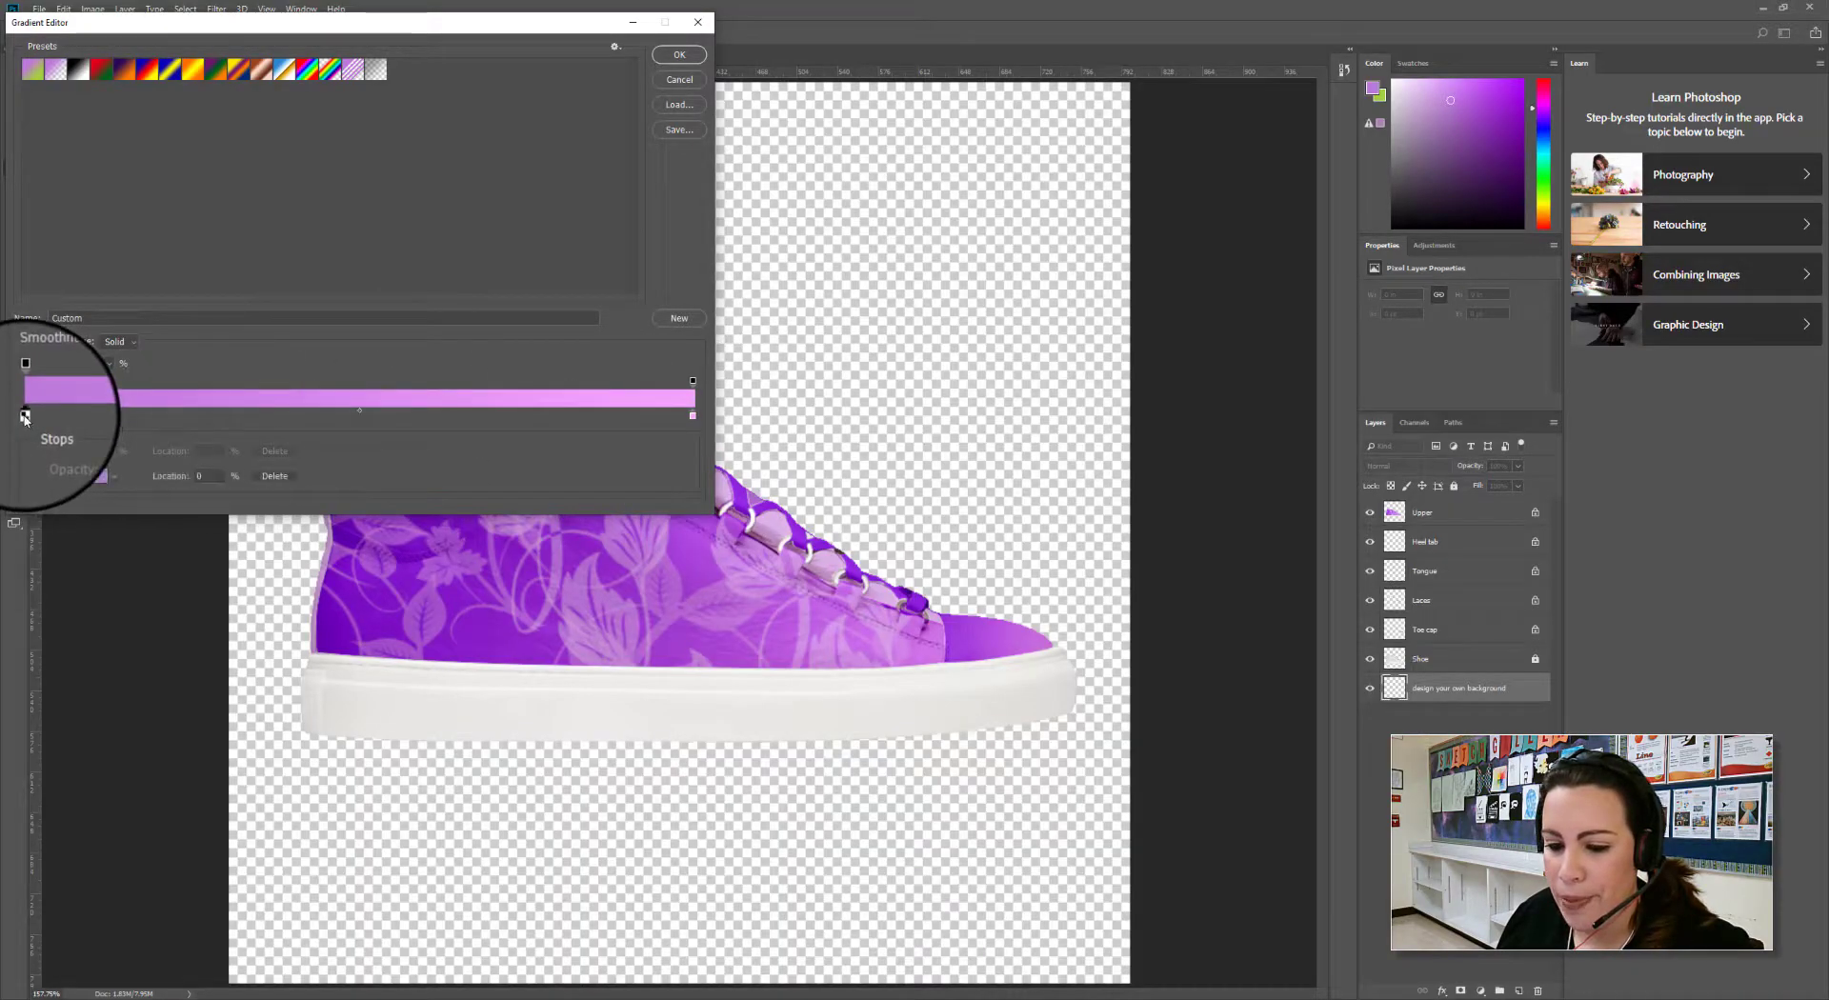
{"action": "double_click", "coordinate": [26, 417]}
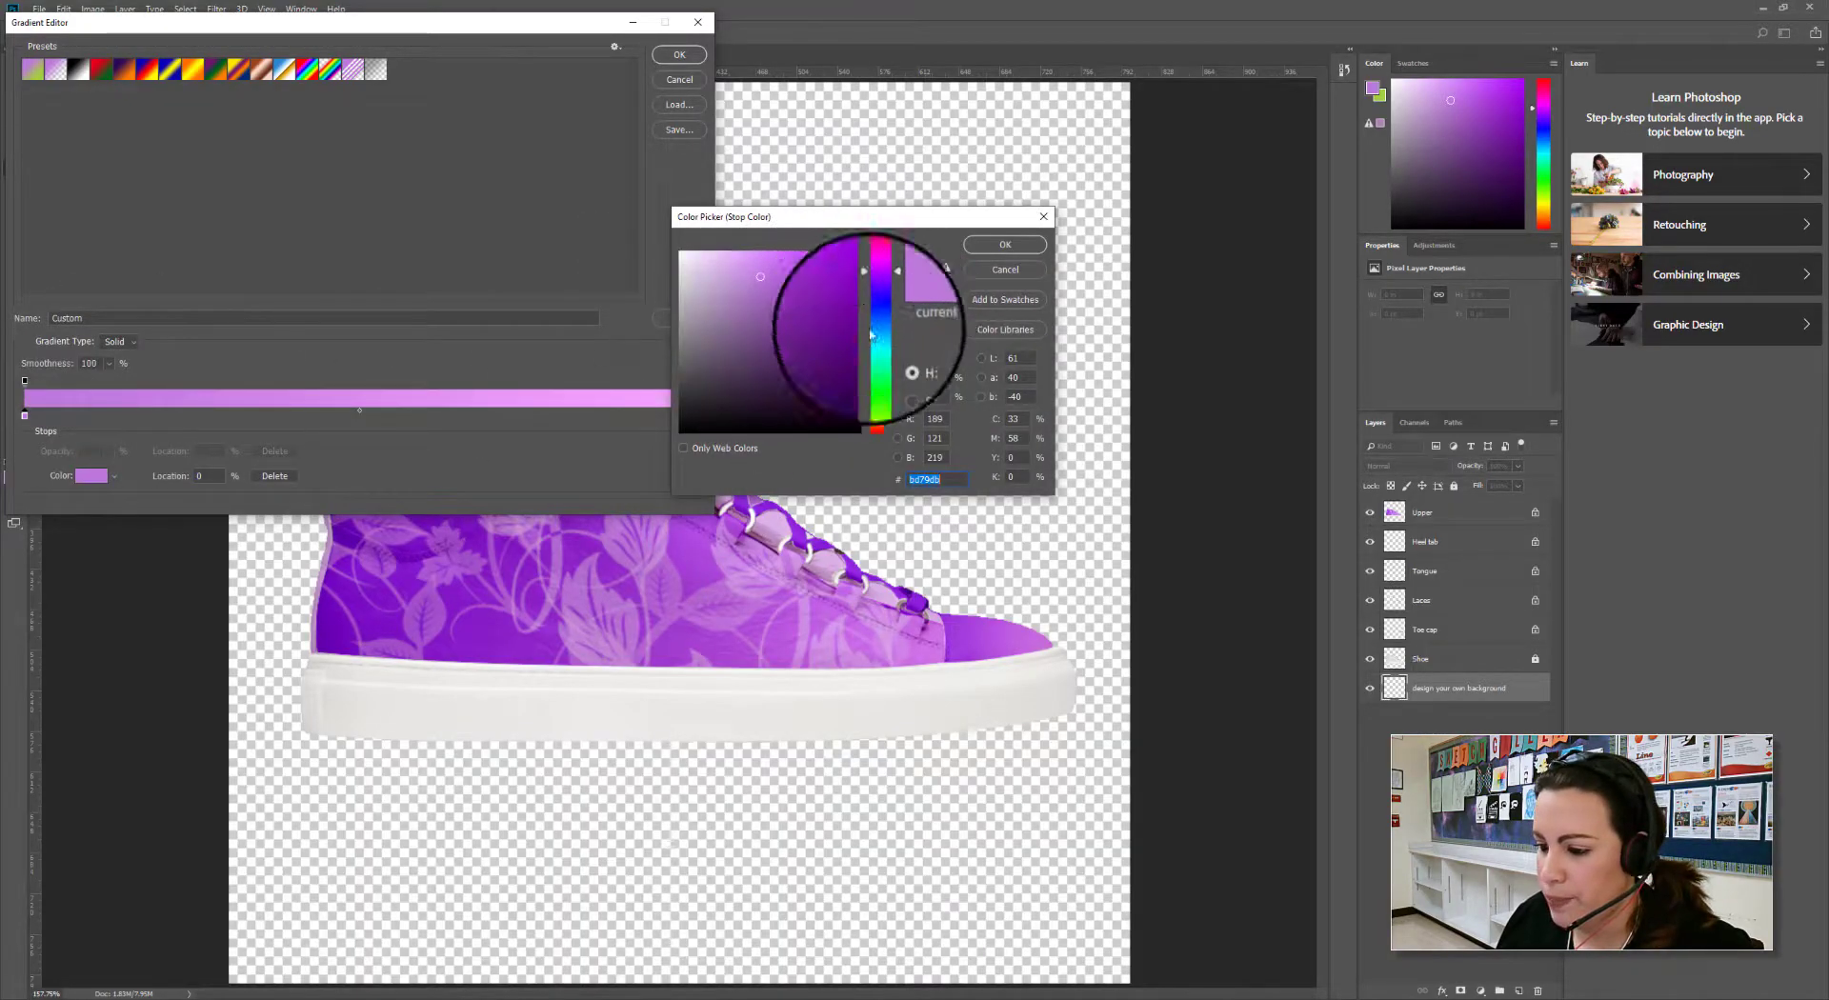
{"action": "left_click", "coordinate": [883, 416]}
{"action": "left_click_drag", "start_coordinate": [884, 416], "coordinate": [883, 412]}
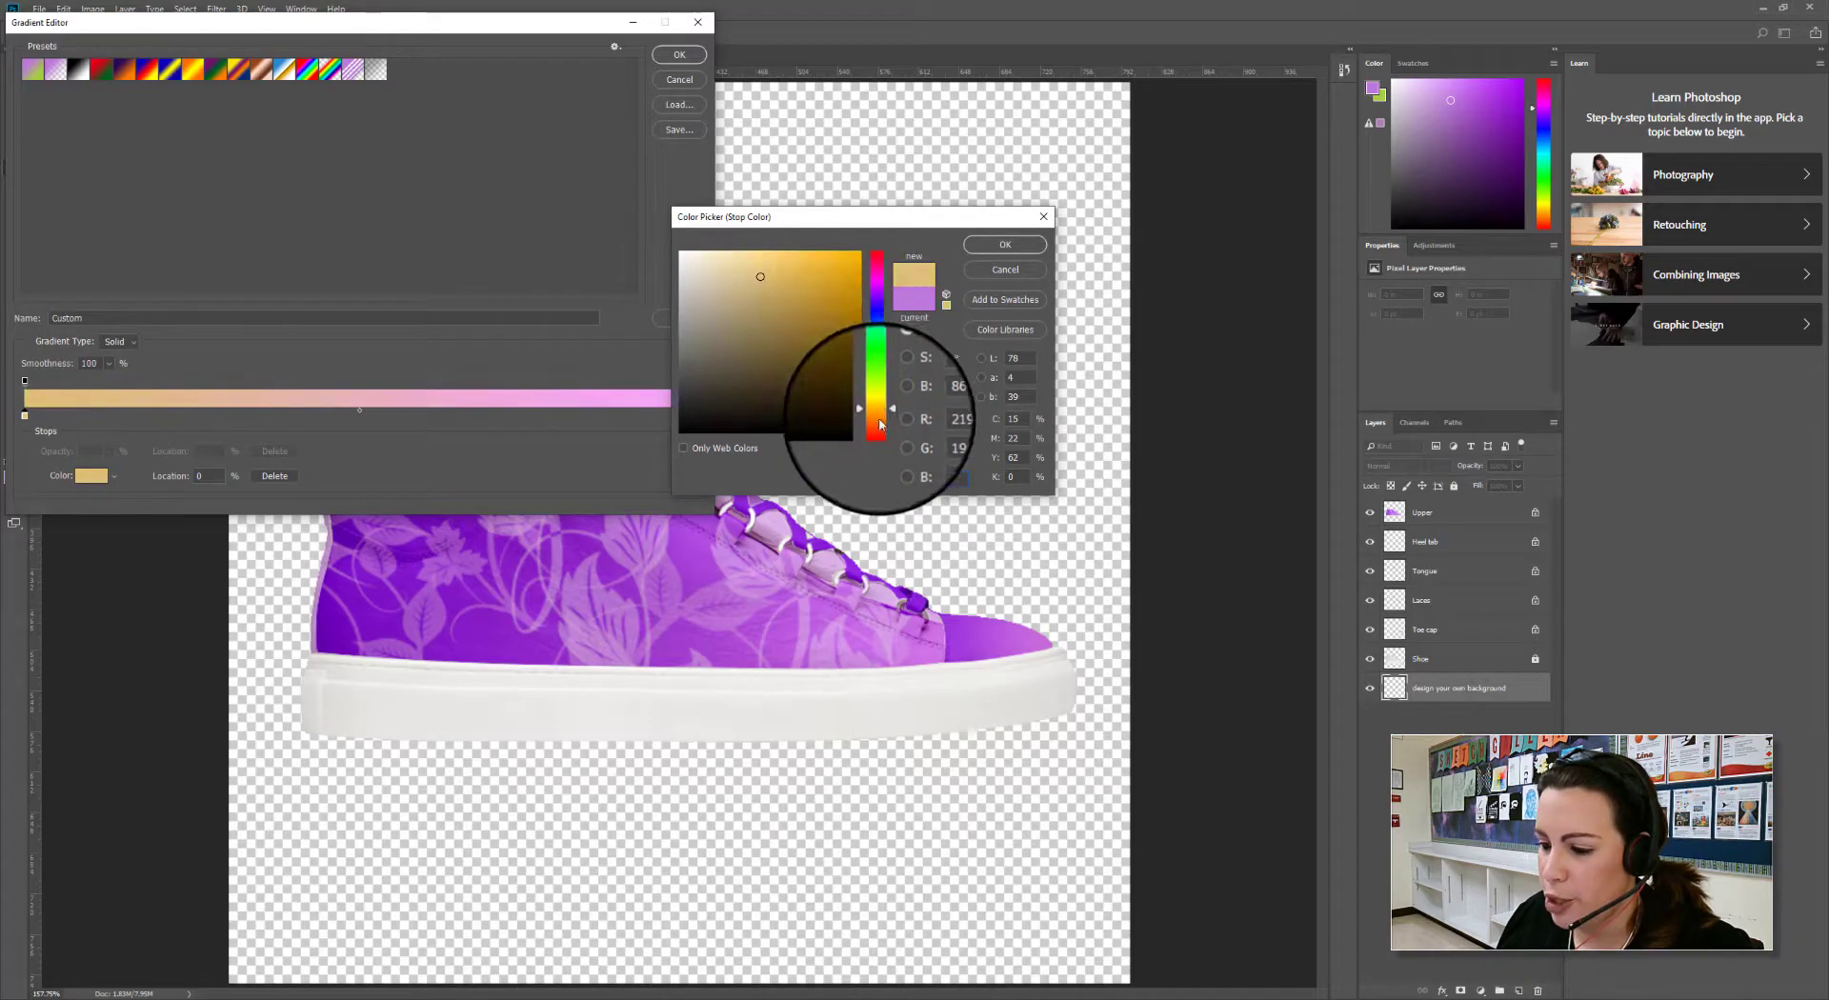
{"action": "mouse_move", "coordinate": [842, 266]}
{"action": "left_mouse_down"}
{"action": "mouse_move", "coordinate": [861, 259]}
{"action": "mouse_move", "coordinate": [860, 278]}
{"action": "left_mouse_up"}
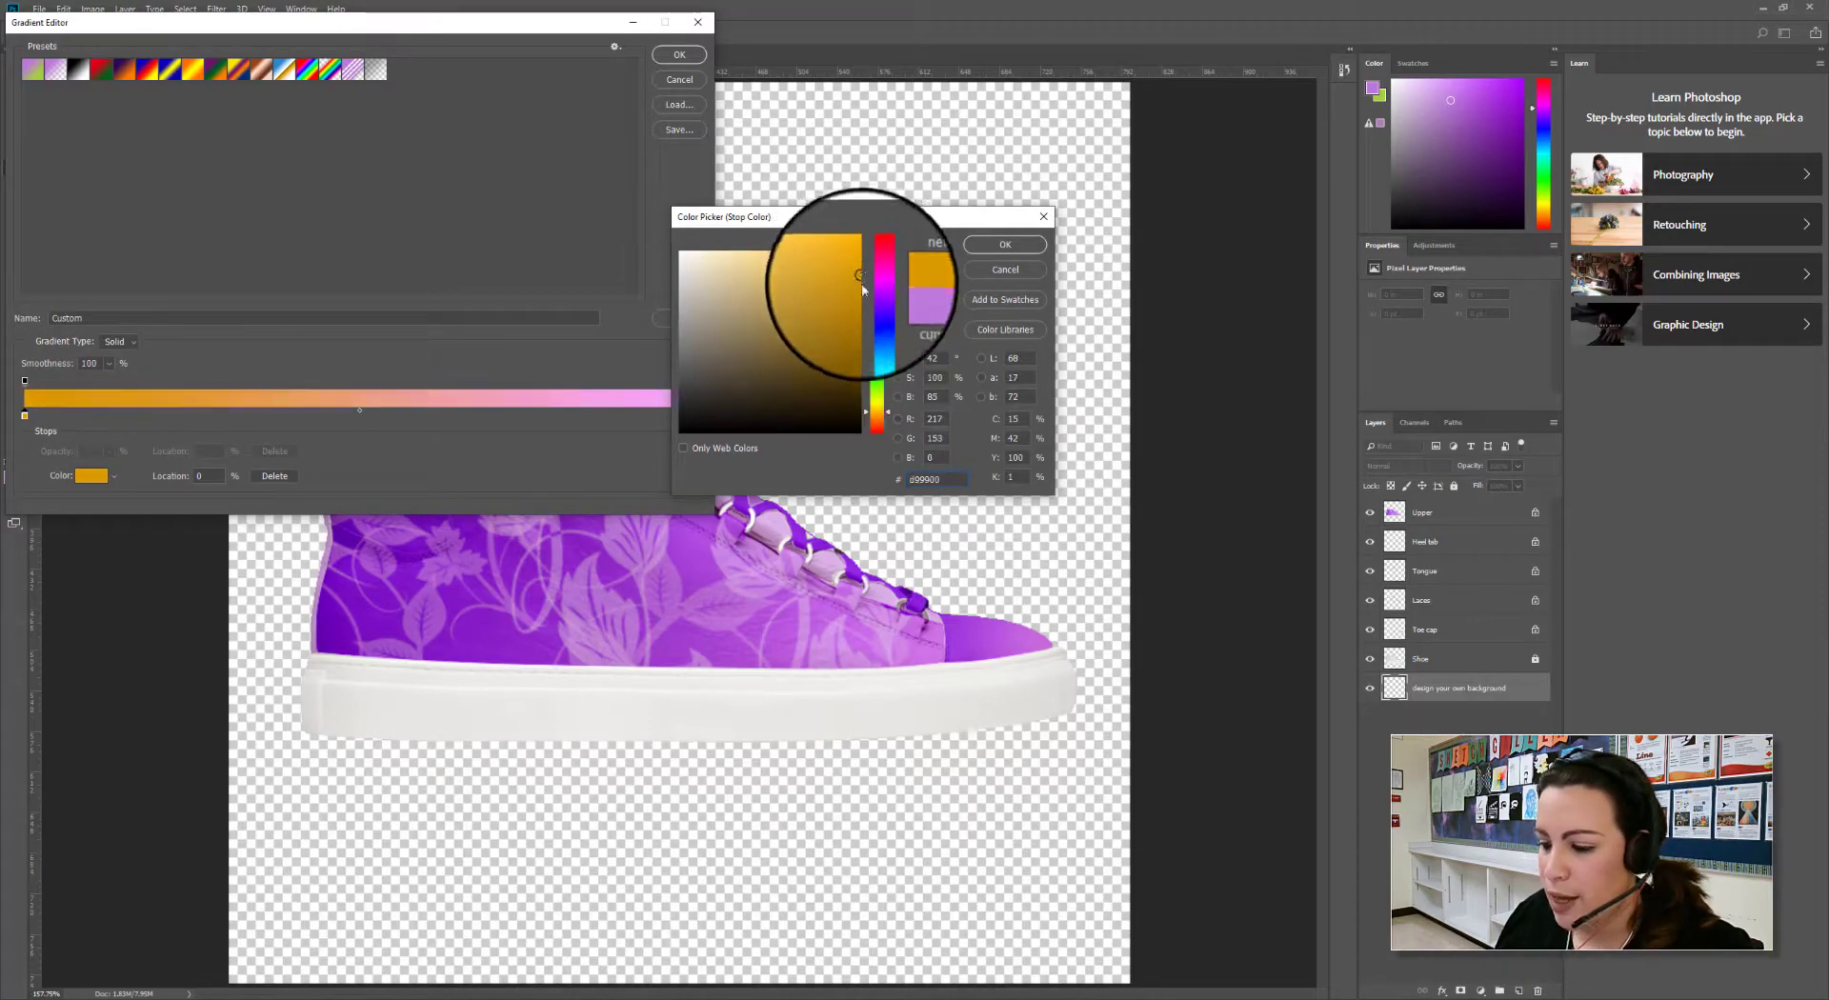
{"action": "left_click_drag", "start_coordinate": [866, 414], "coordinate": [866, 406]}
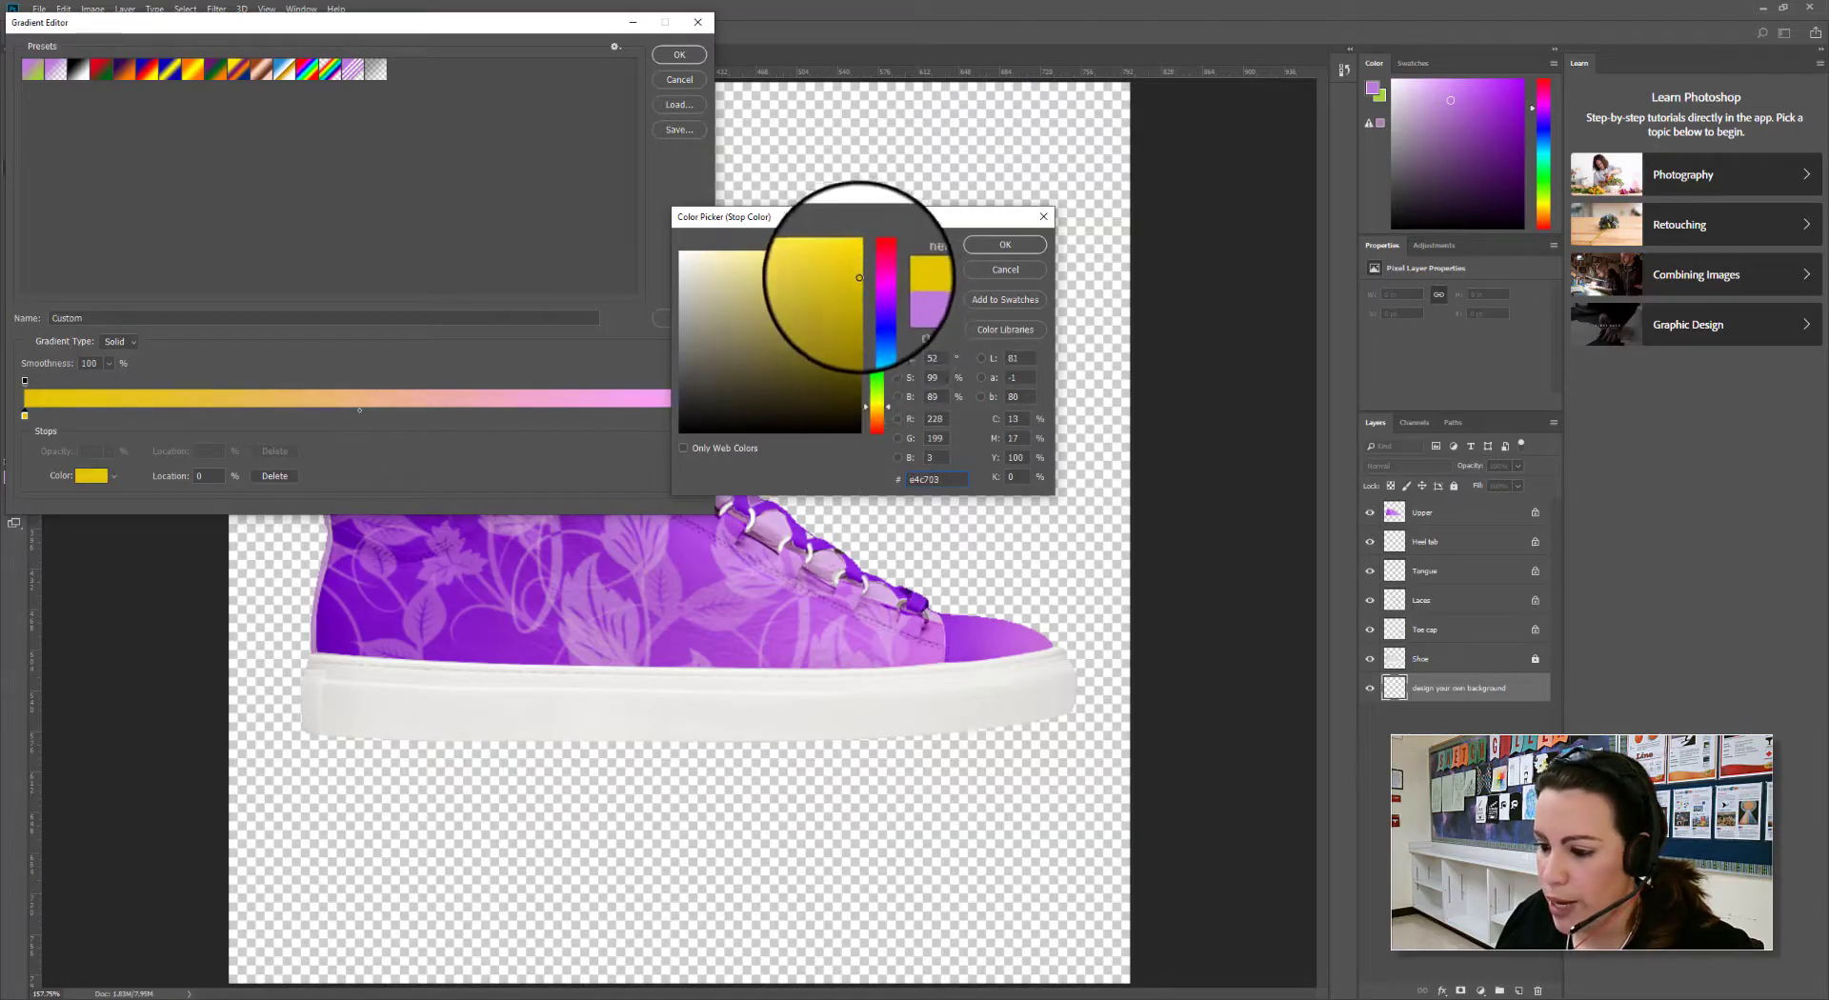
{"action": "mouse_move", "coordinate": [855, 255]}
{"action": "left_mouse_down"}
{"action": "mouse_move", "coordinate": [837, 294]}
{"action": "mouse_move", "coordinate": [806, 297]}
{"action": "mouse_move", "coordinate": [832, 297]}
{"action": "left_mouse_up"}
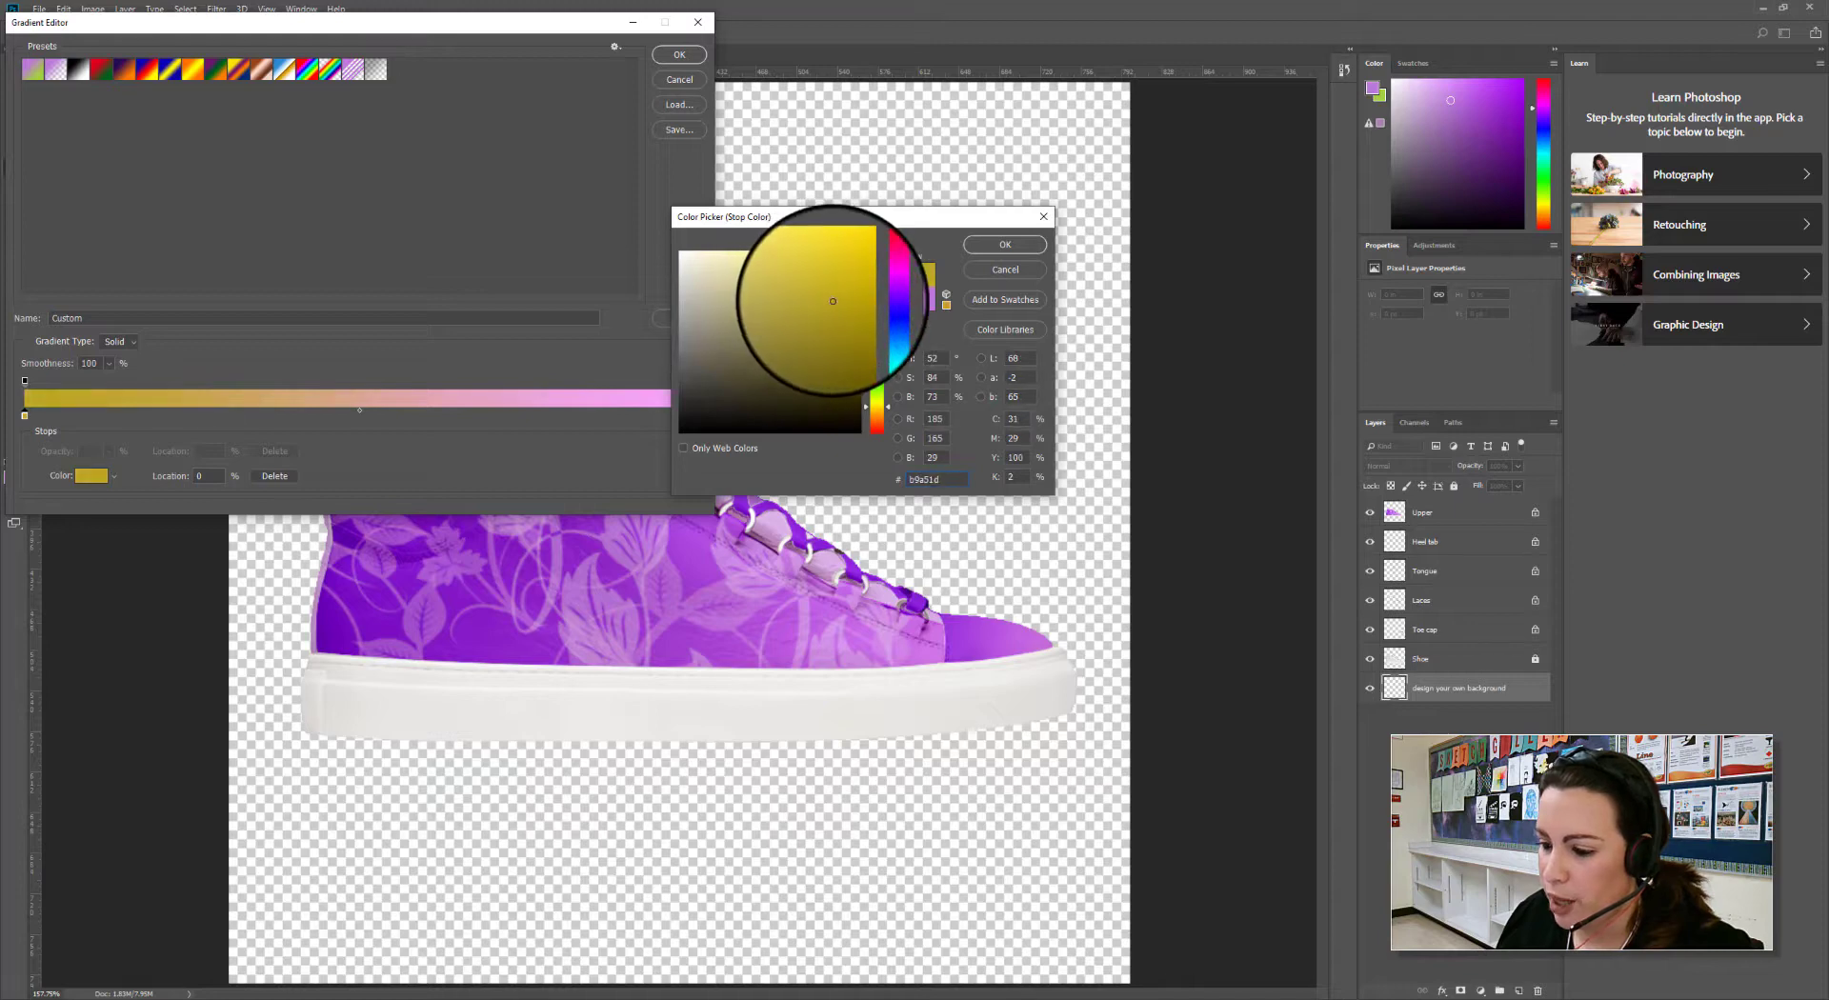
{"action": "left_click", "coordinate": [1018, 247]}
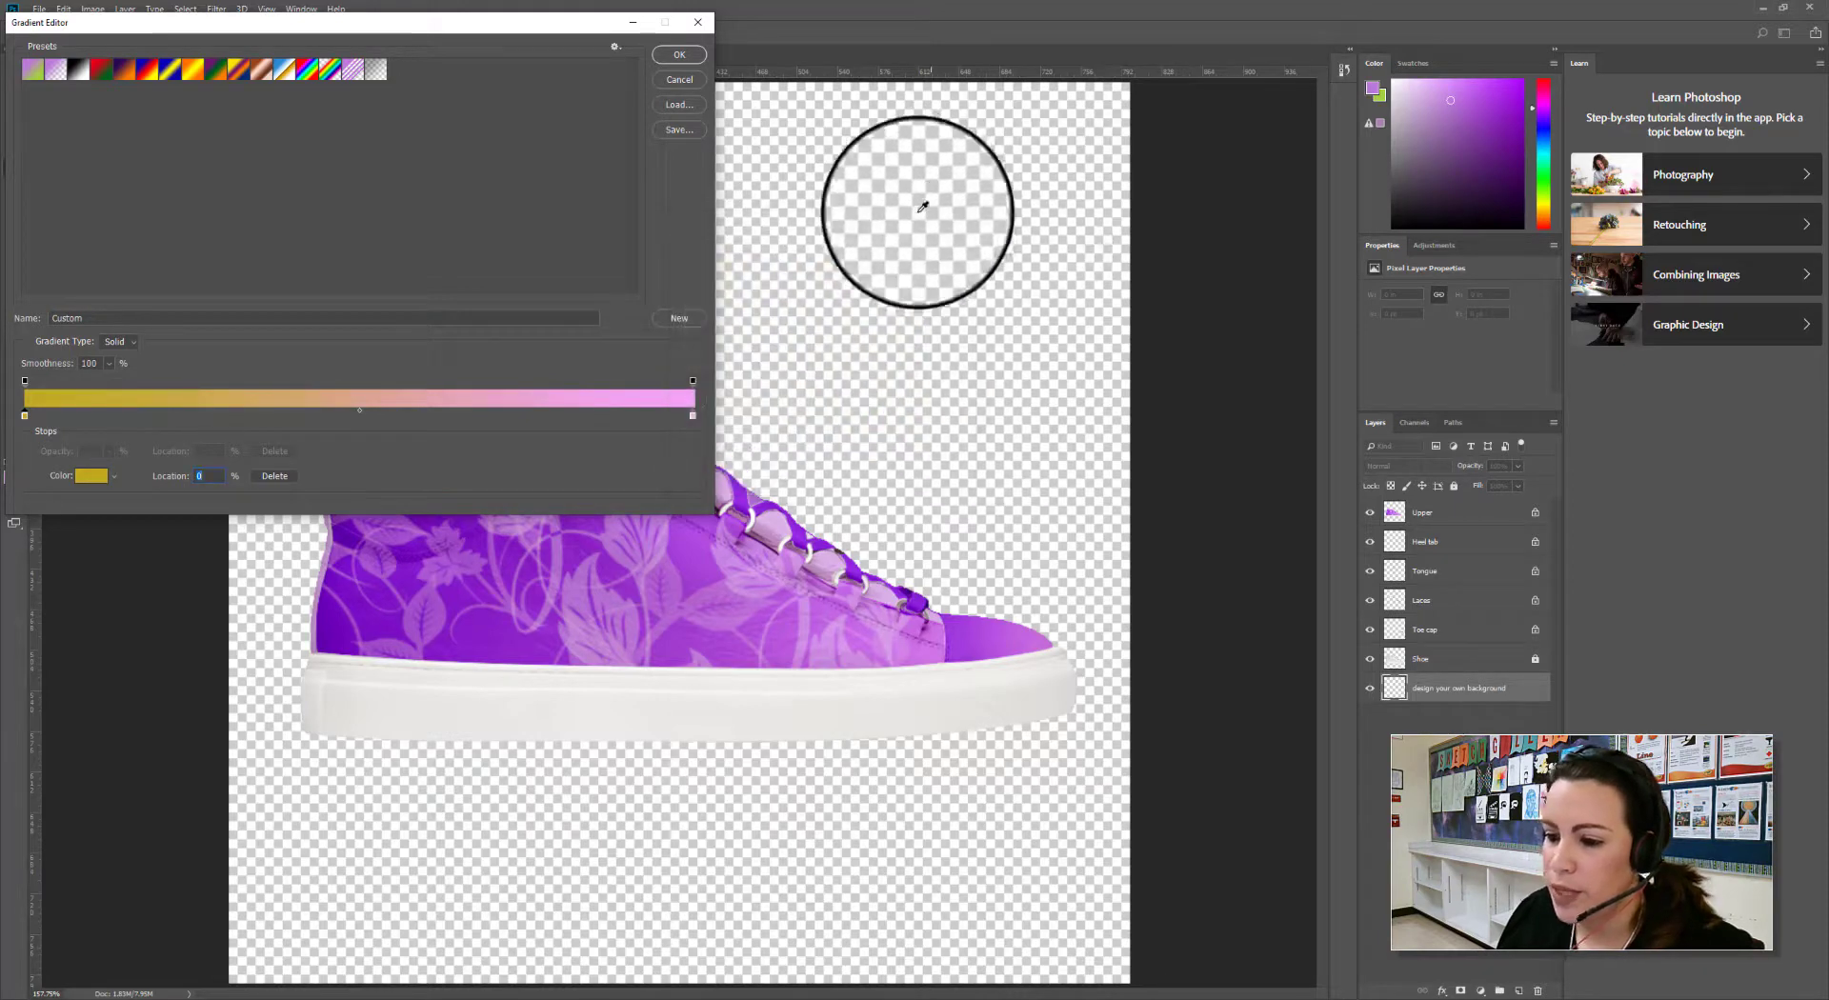
{"action": "left_click", "coordinate": [694, 61]}
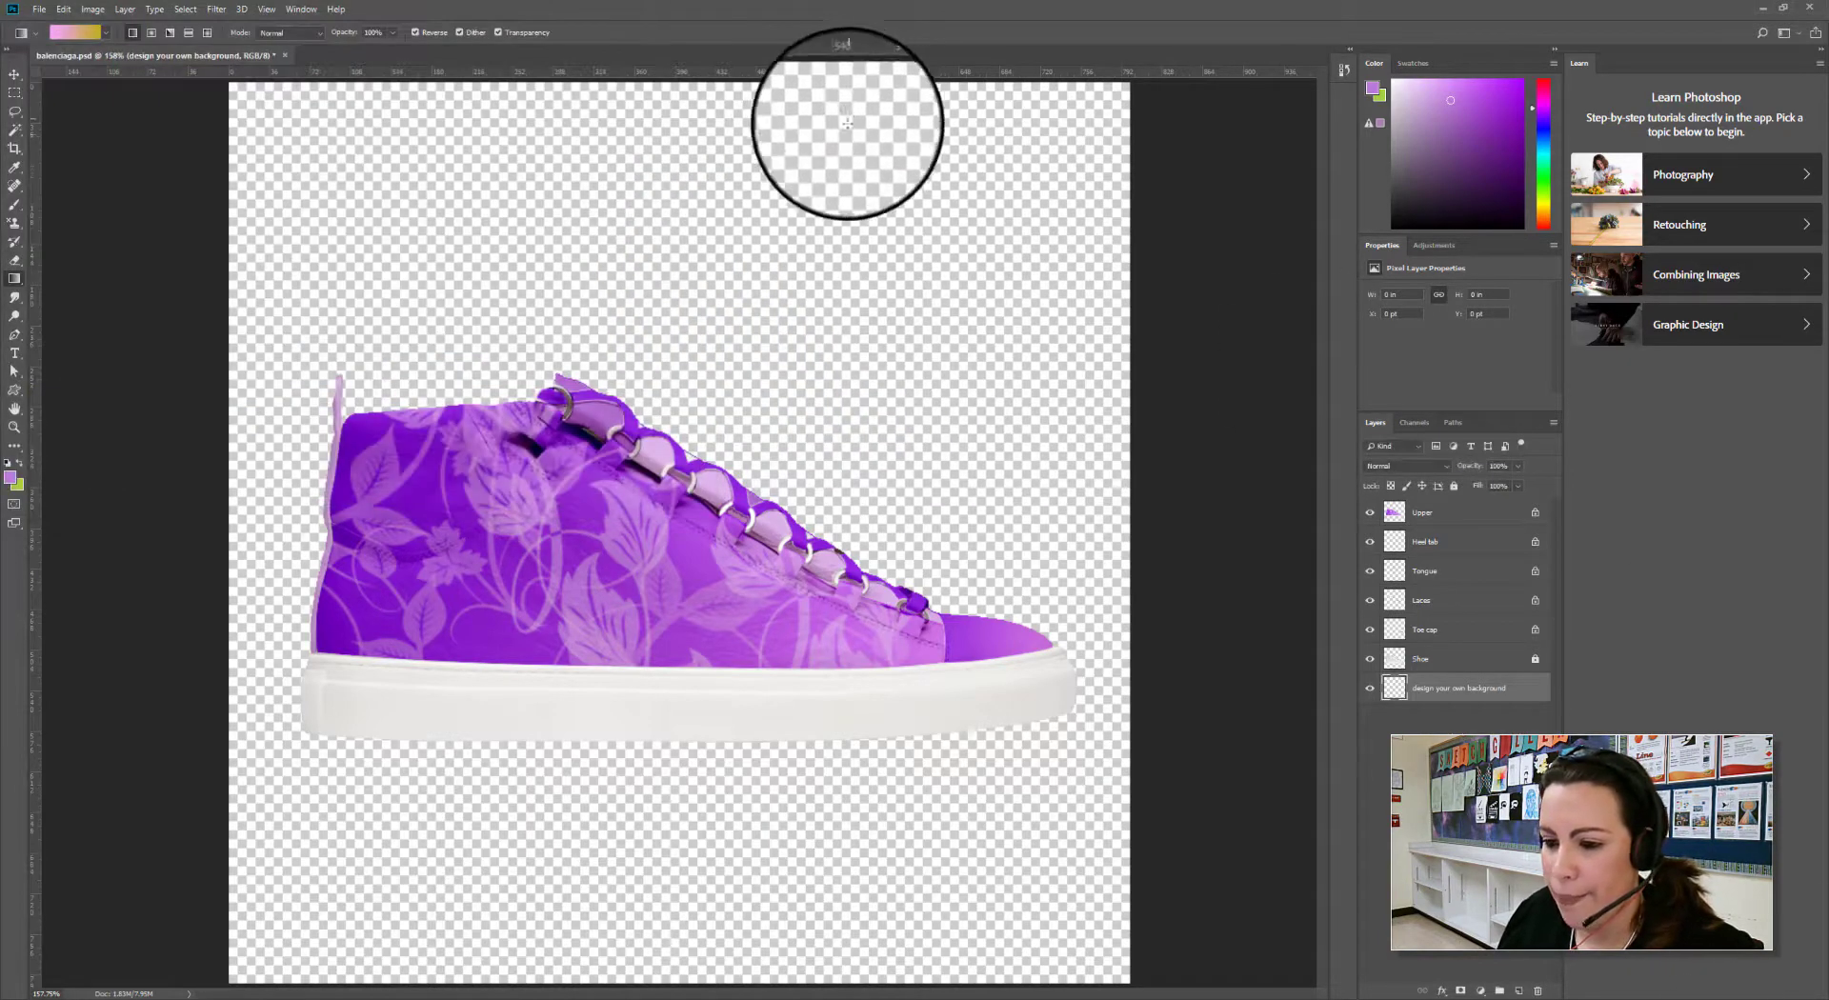
Try a vertical linear gradient on the background layer running from pink above to gold below, and undo it
{"action": "left_click_drag", "start_coordinate": [683, 112], "coordinate": [693, 851]}
{"action": "left_click_drag", "start_coordinate": [685, 871], "coordinate": [661, 938]}
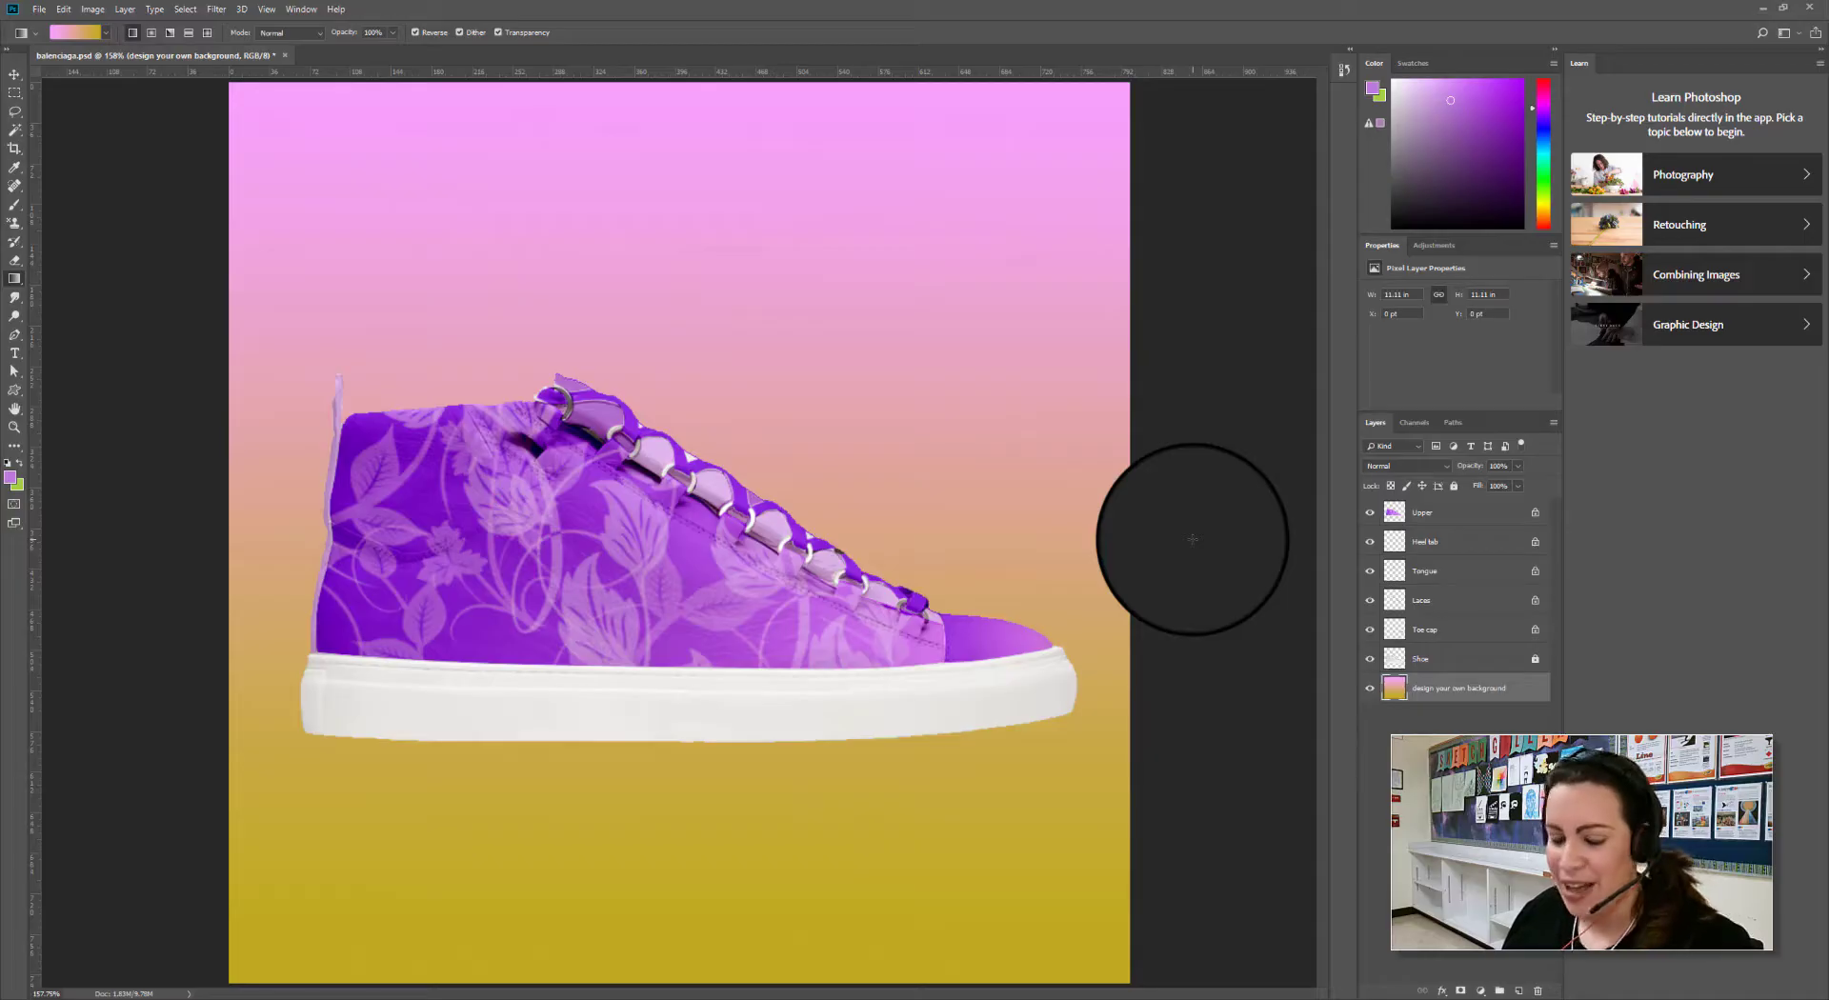
{"action": "key", "text": "ctrl+z"}
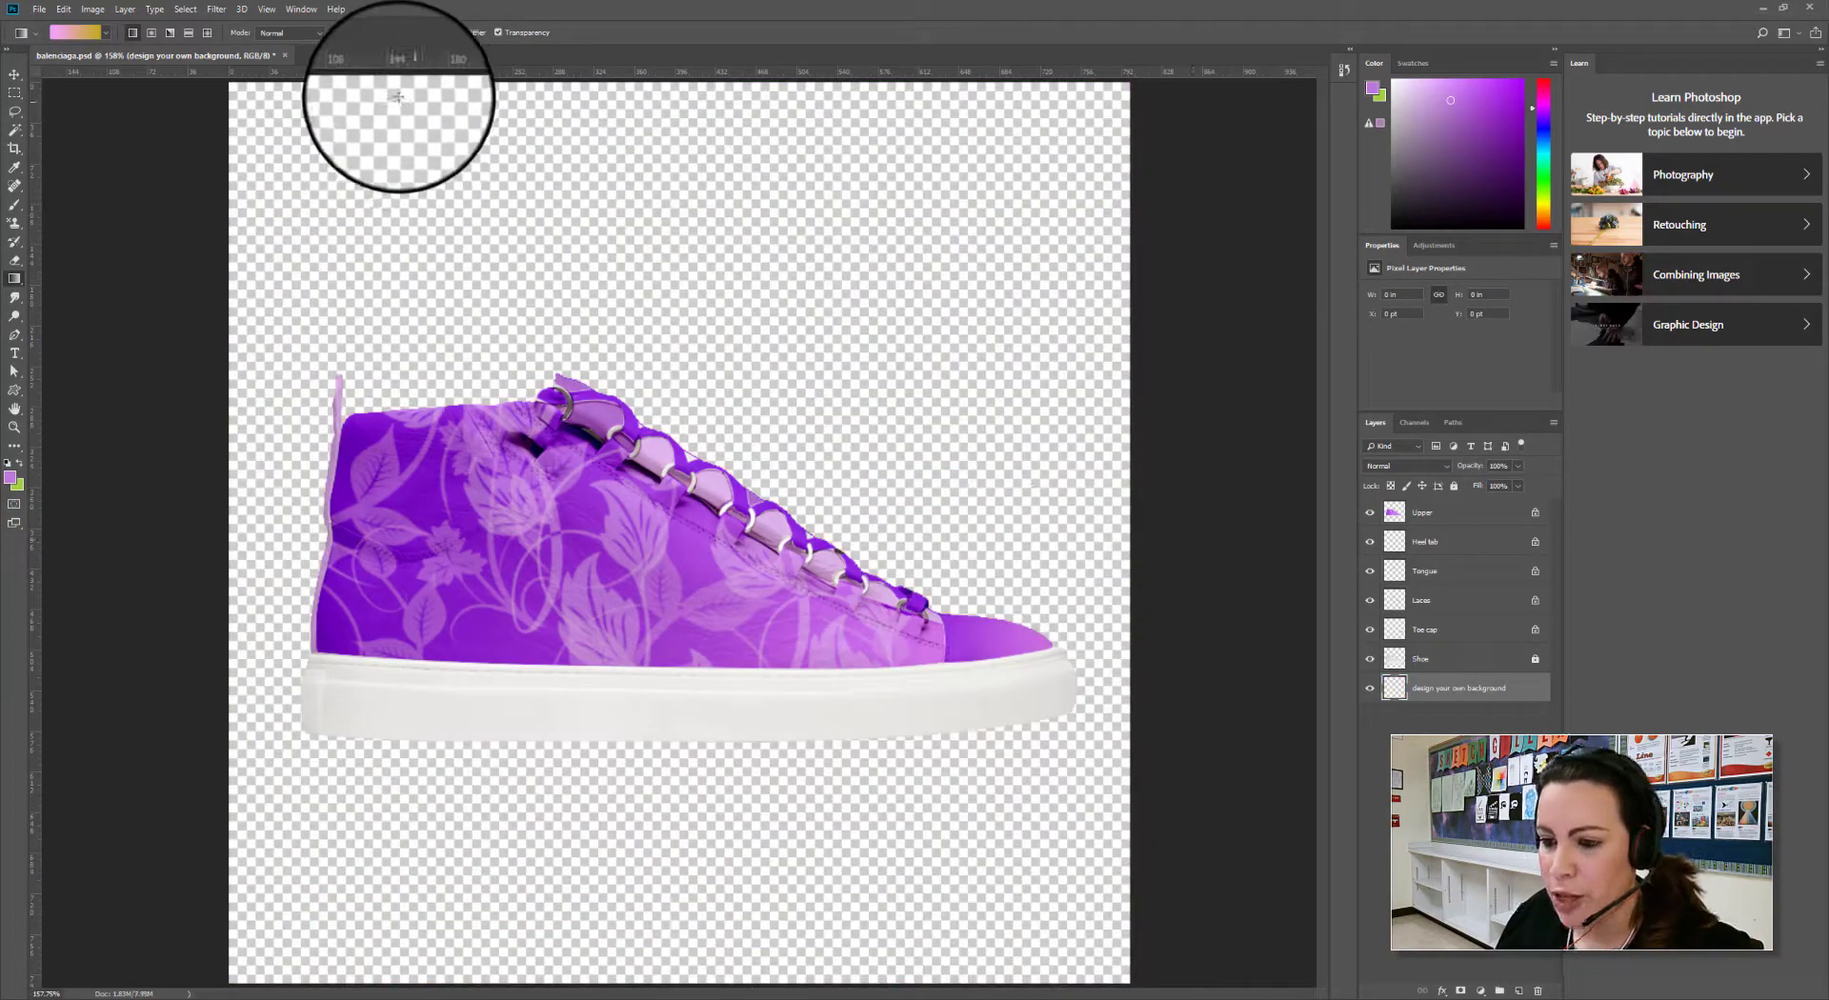
Turn off Reverse and fill the background layer with a vertical linear gradient, gold at the canvas top to pink at the bottom
{"action": "left_click", "coordinate": [417, 36]}
{"action": "left_click_drag", "start_coordinate": [677, 84], "coordinate": [724, 986]}
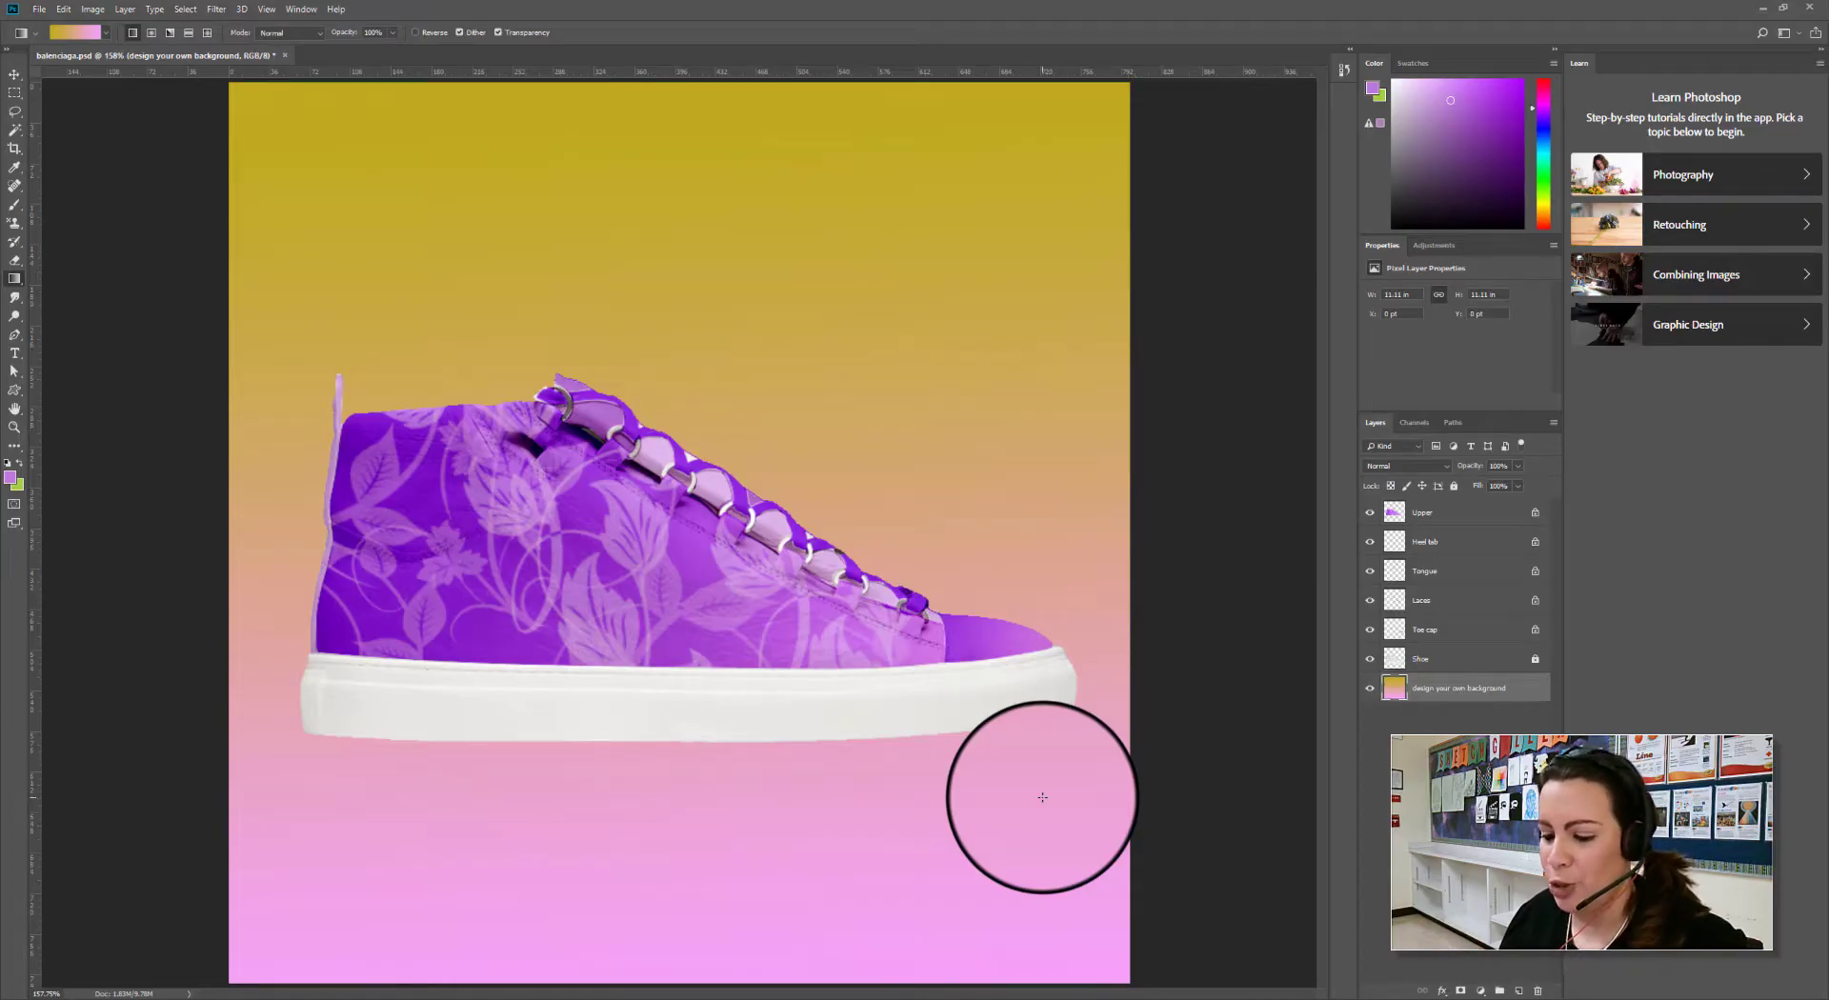
Preview the Brush tool's Ivy 13, Ivy 15, Ivy 20 and Ivy 19 presets over the background at reduced sizes
{"action": "left_click", "coordinate": [14, 208]}
{"action": "left_click", "coordinate": [61, 31]}
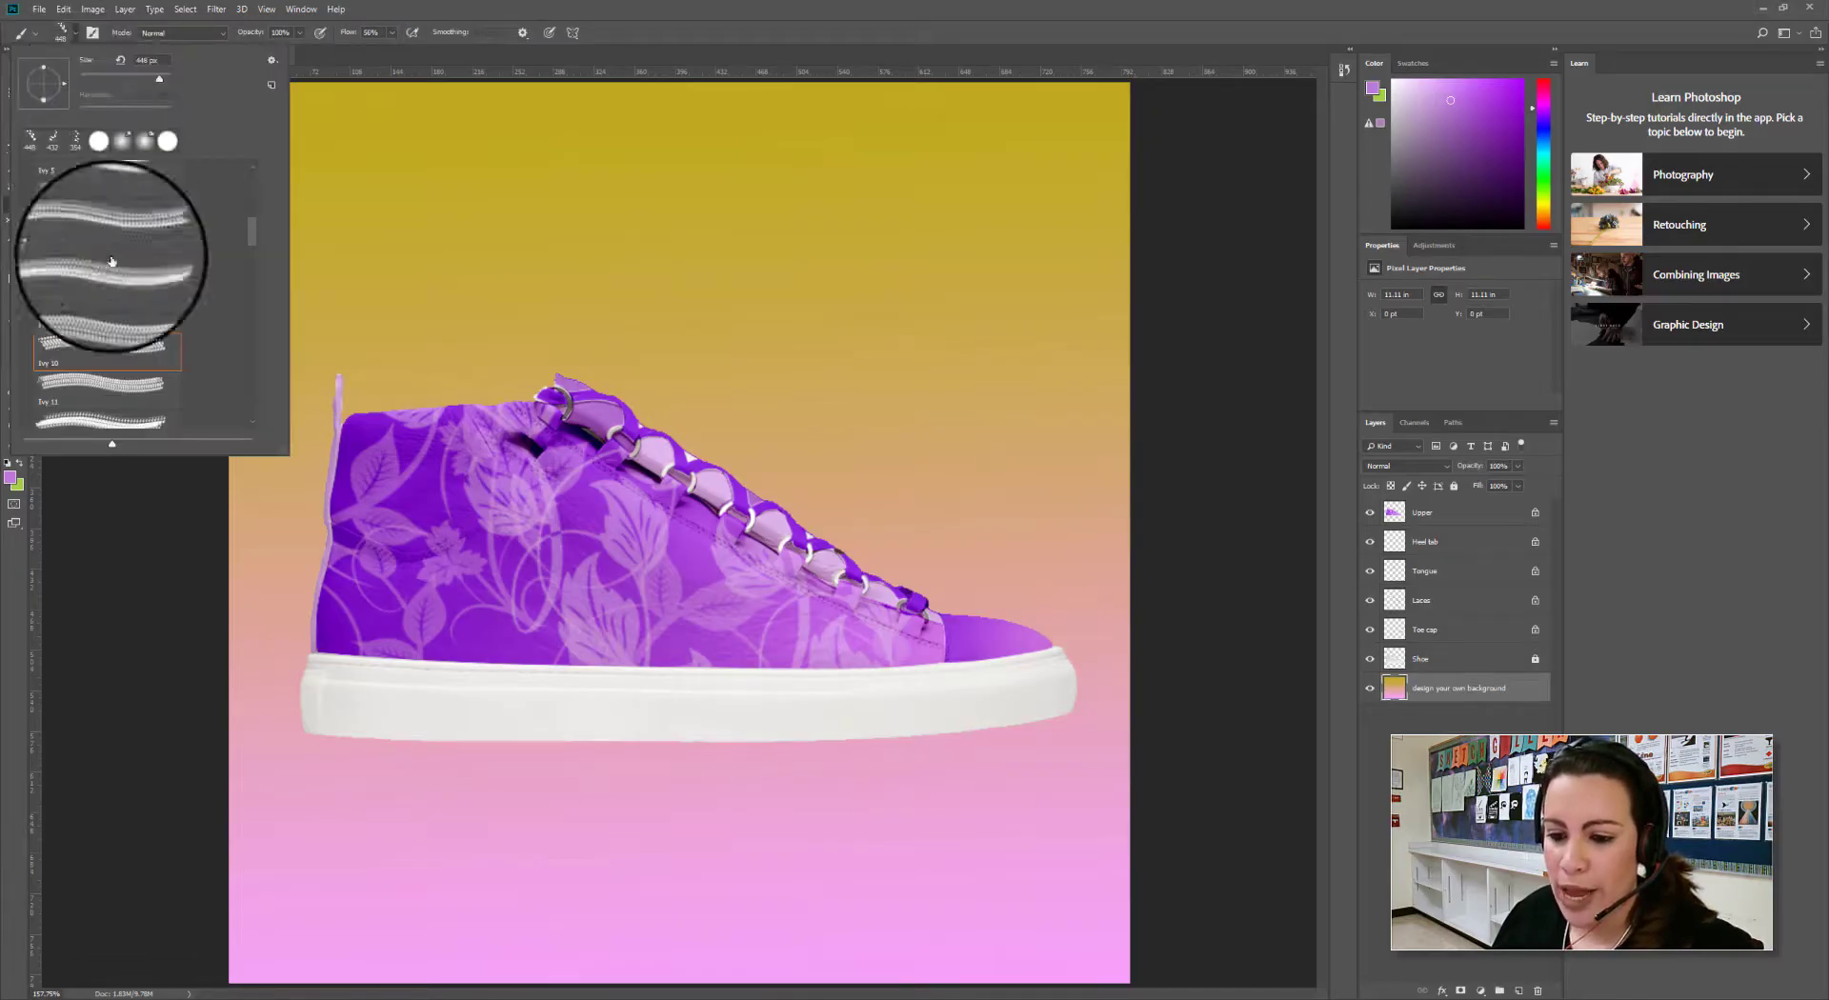
{"action": "scroll", "coordinate": [111, 261], "scroll_direction": "down", "scroll_amount": 3}
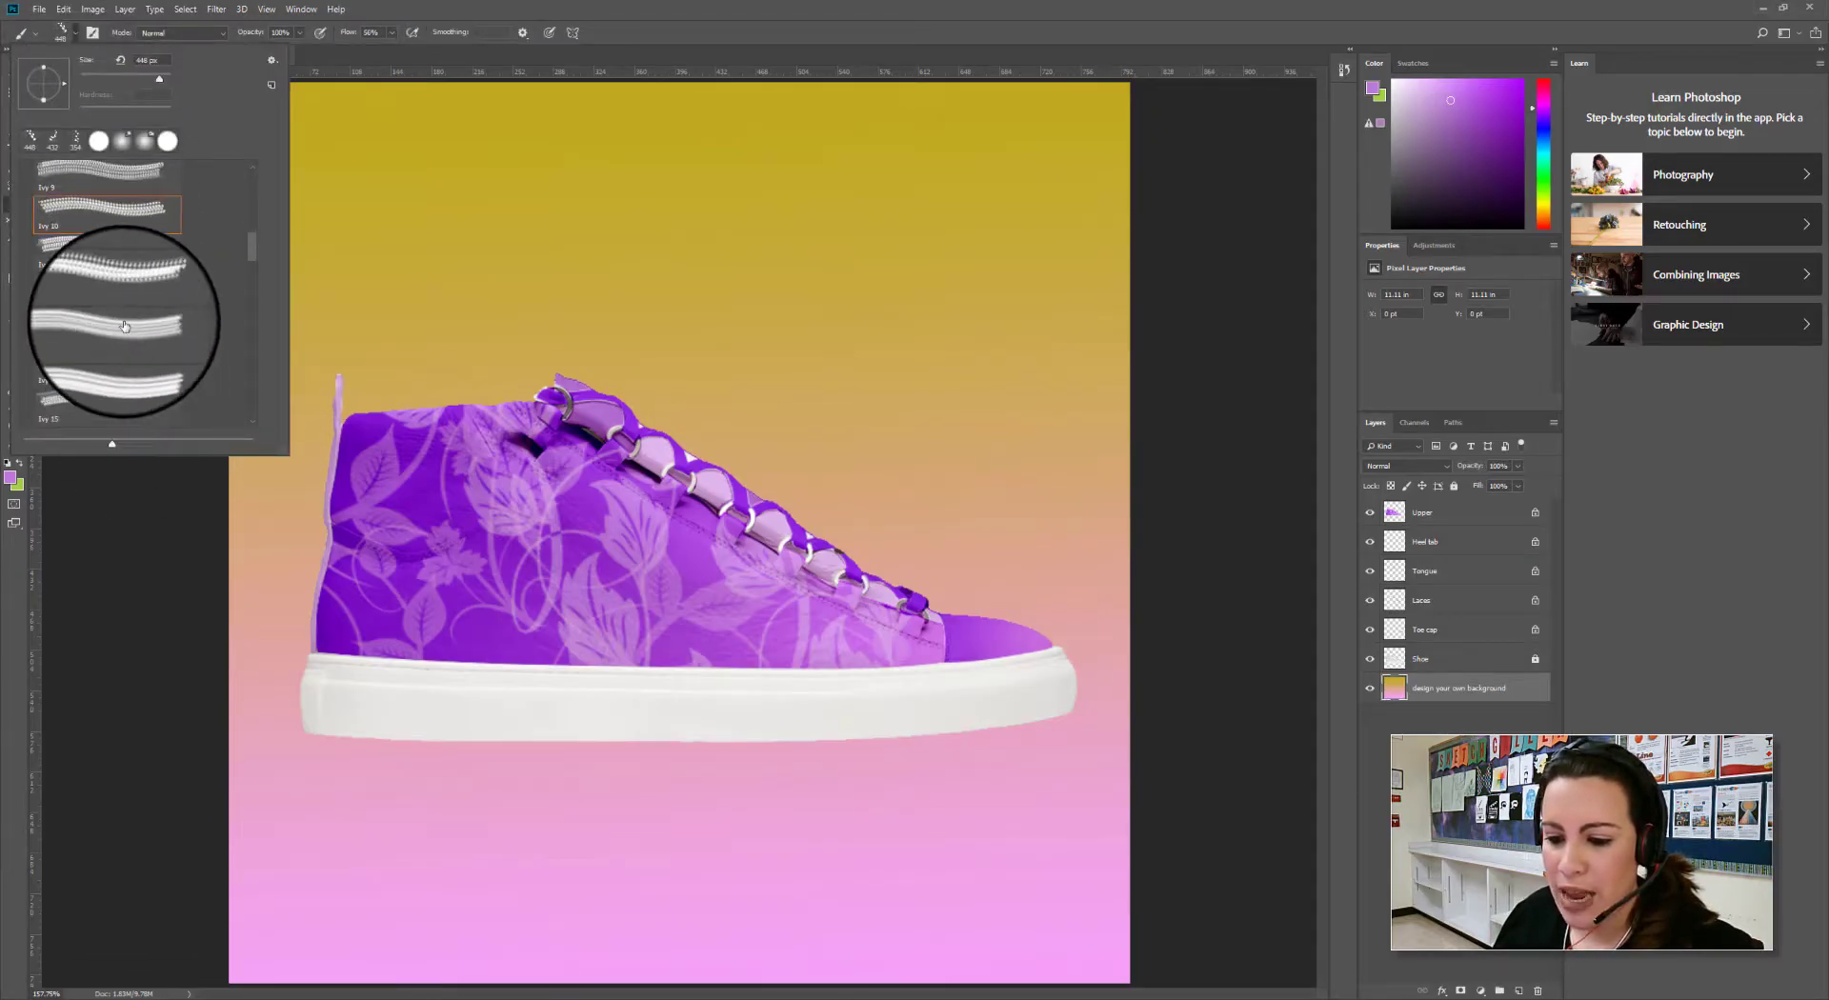
{"action": "left_click", "coordinate": [124, 327]}
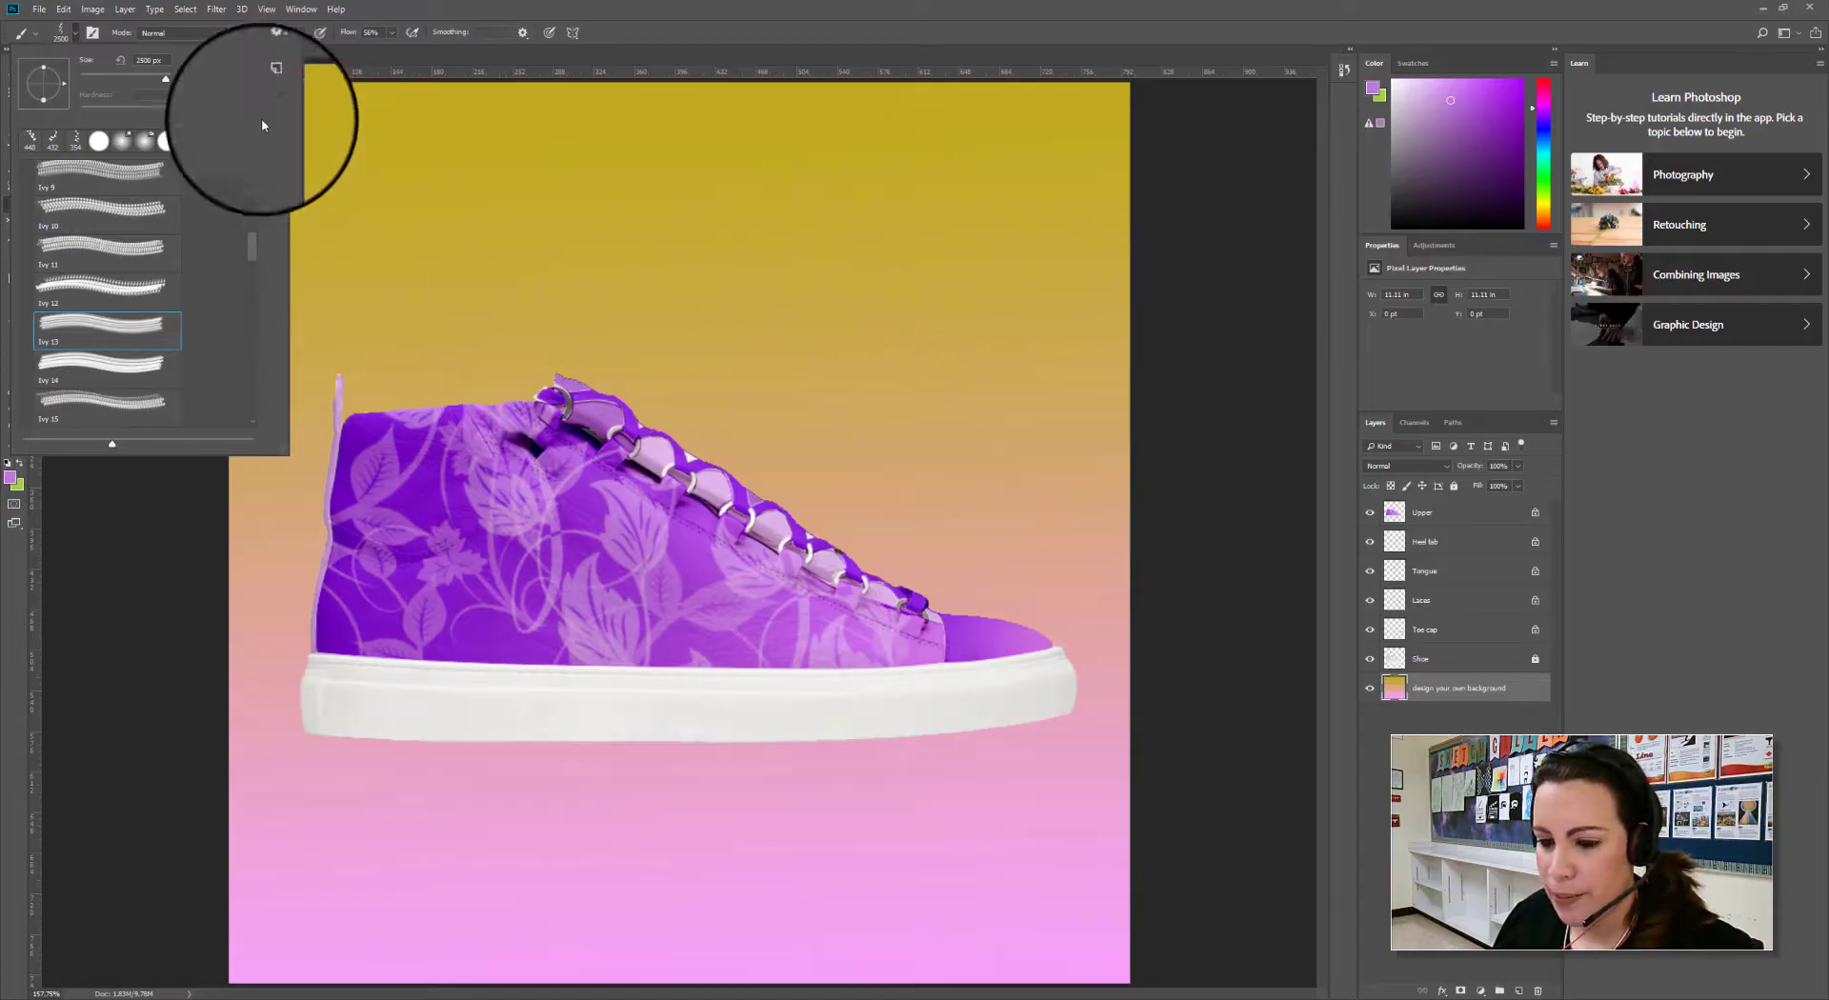
{"action": "left_click_drag", "start_coordinate": [166, 78], "coordinate": [159, 79]}
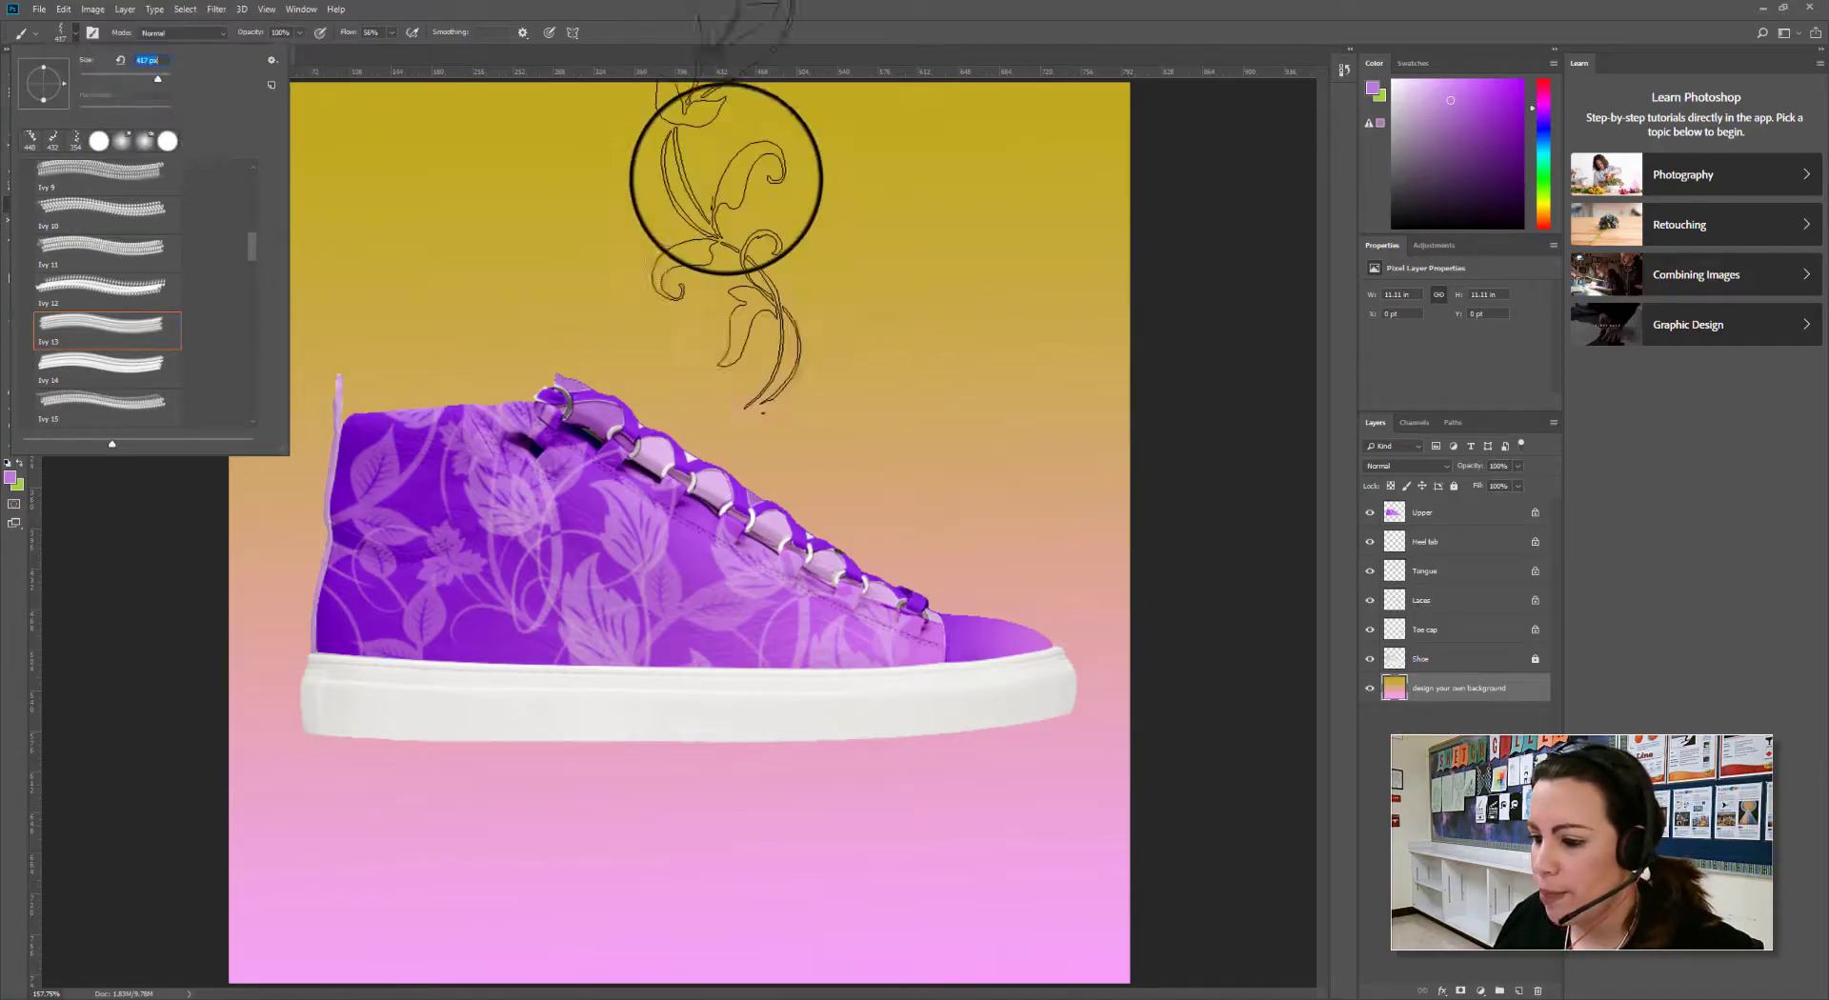
{"action": "left_click", "coordinate": [143, 401]}
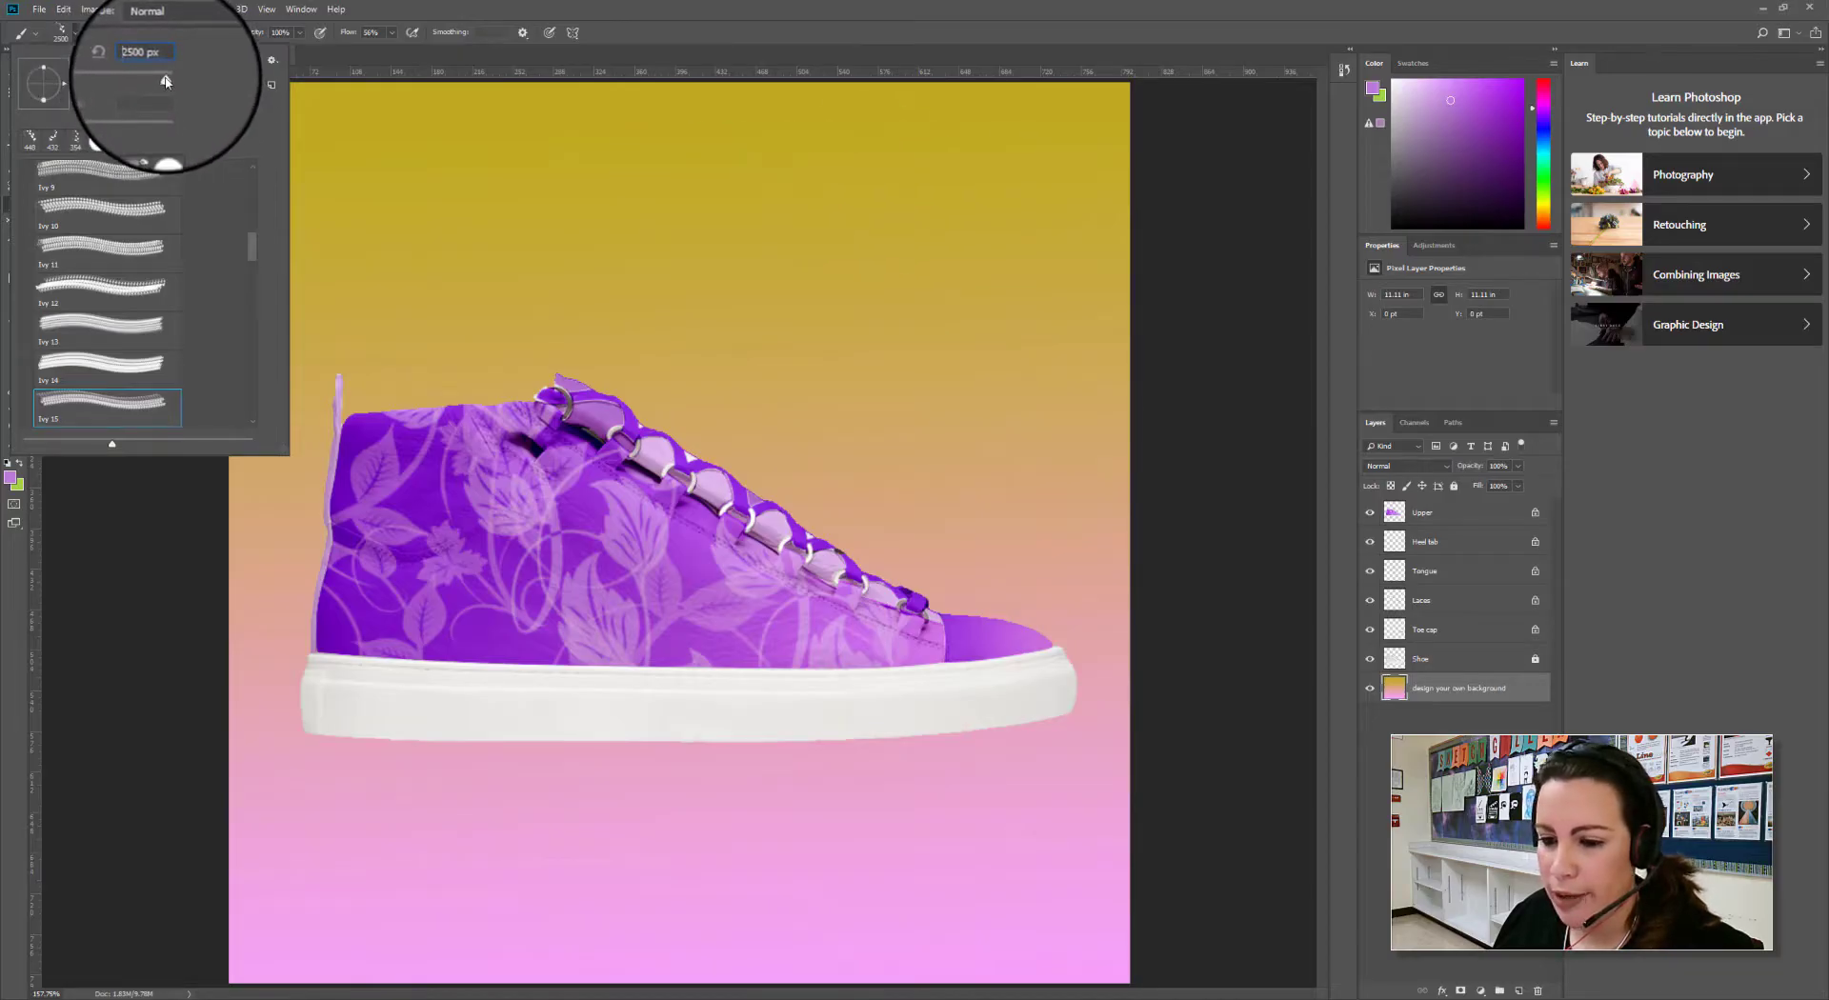
{"action": "left_click_drag", "start_coordinate": [165, 81], "coordinate": [156, 80]}
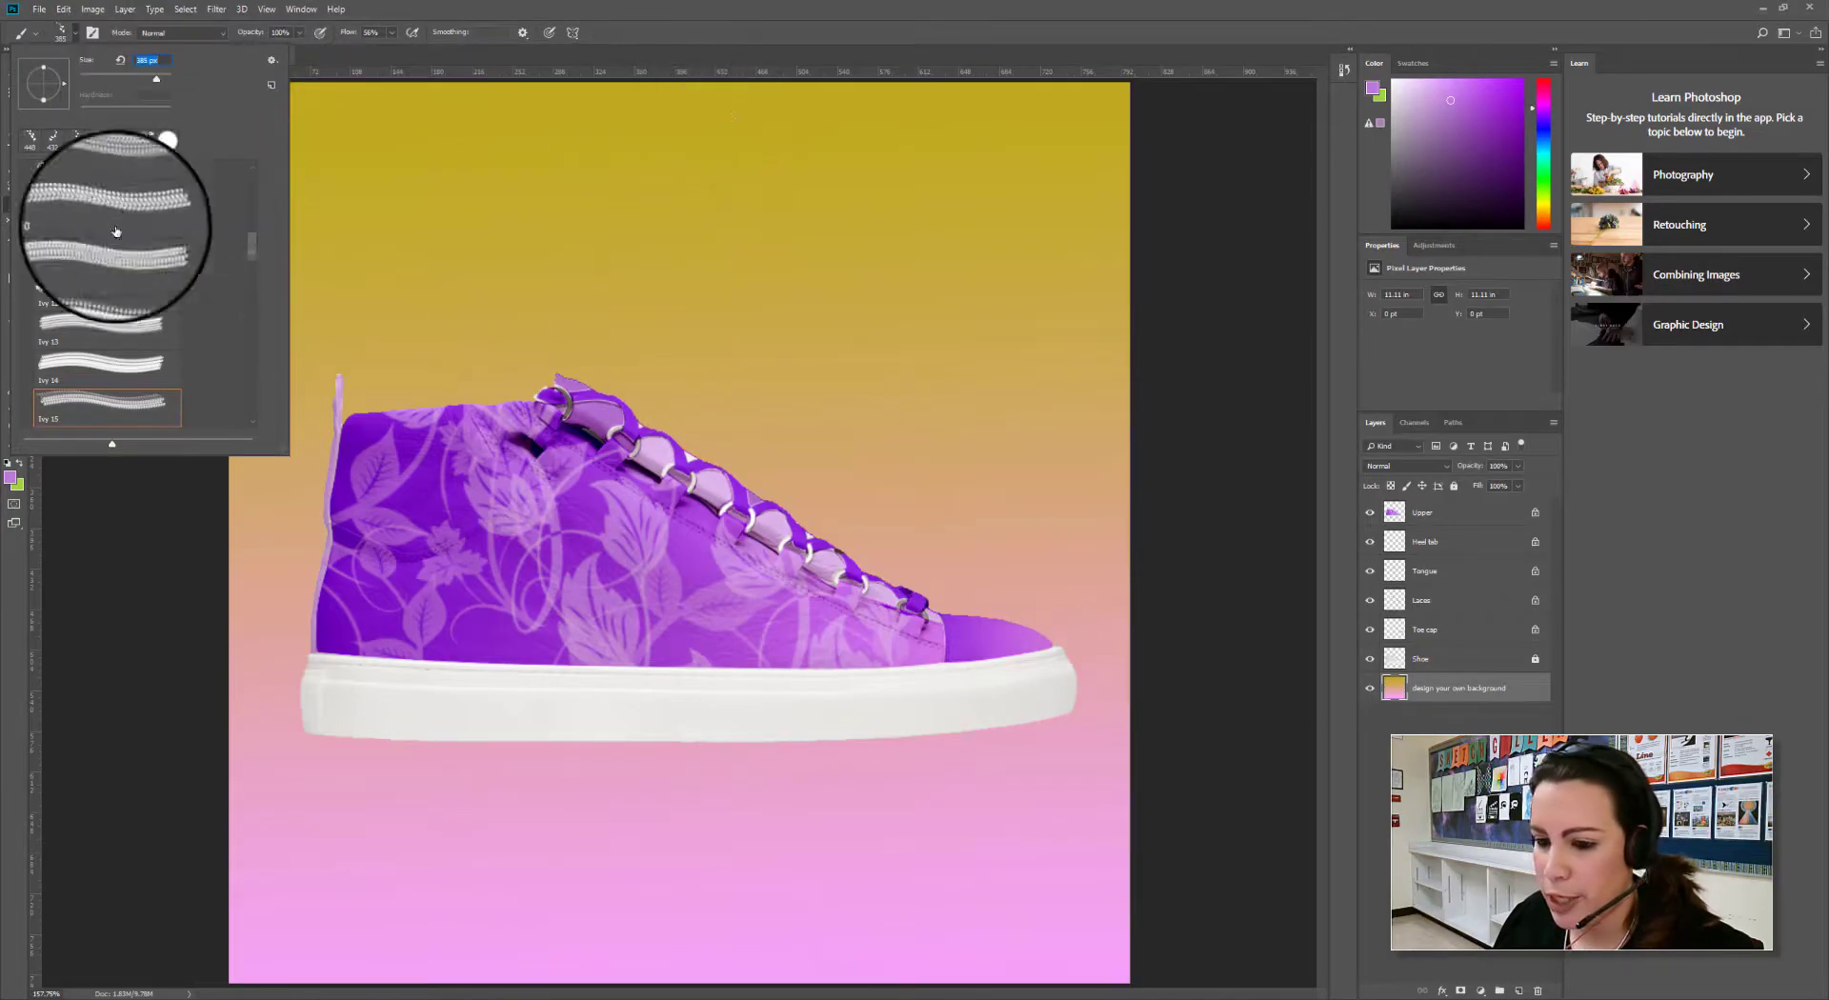
{"action": "scroll", "coordinate": [133, 324], "scroll_direction": "down", "scroll_amount": 6}
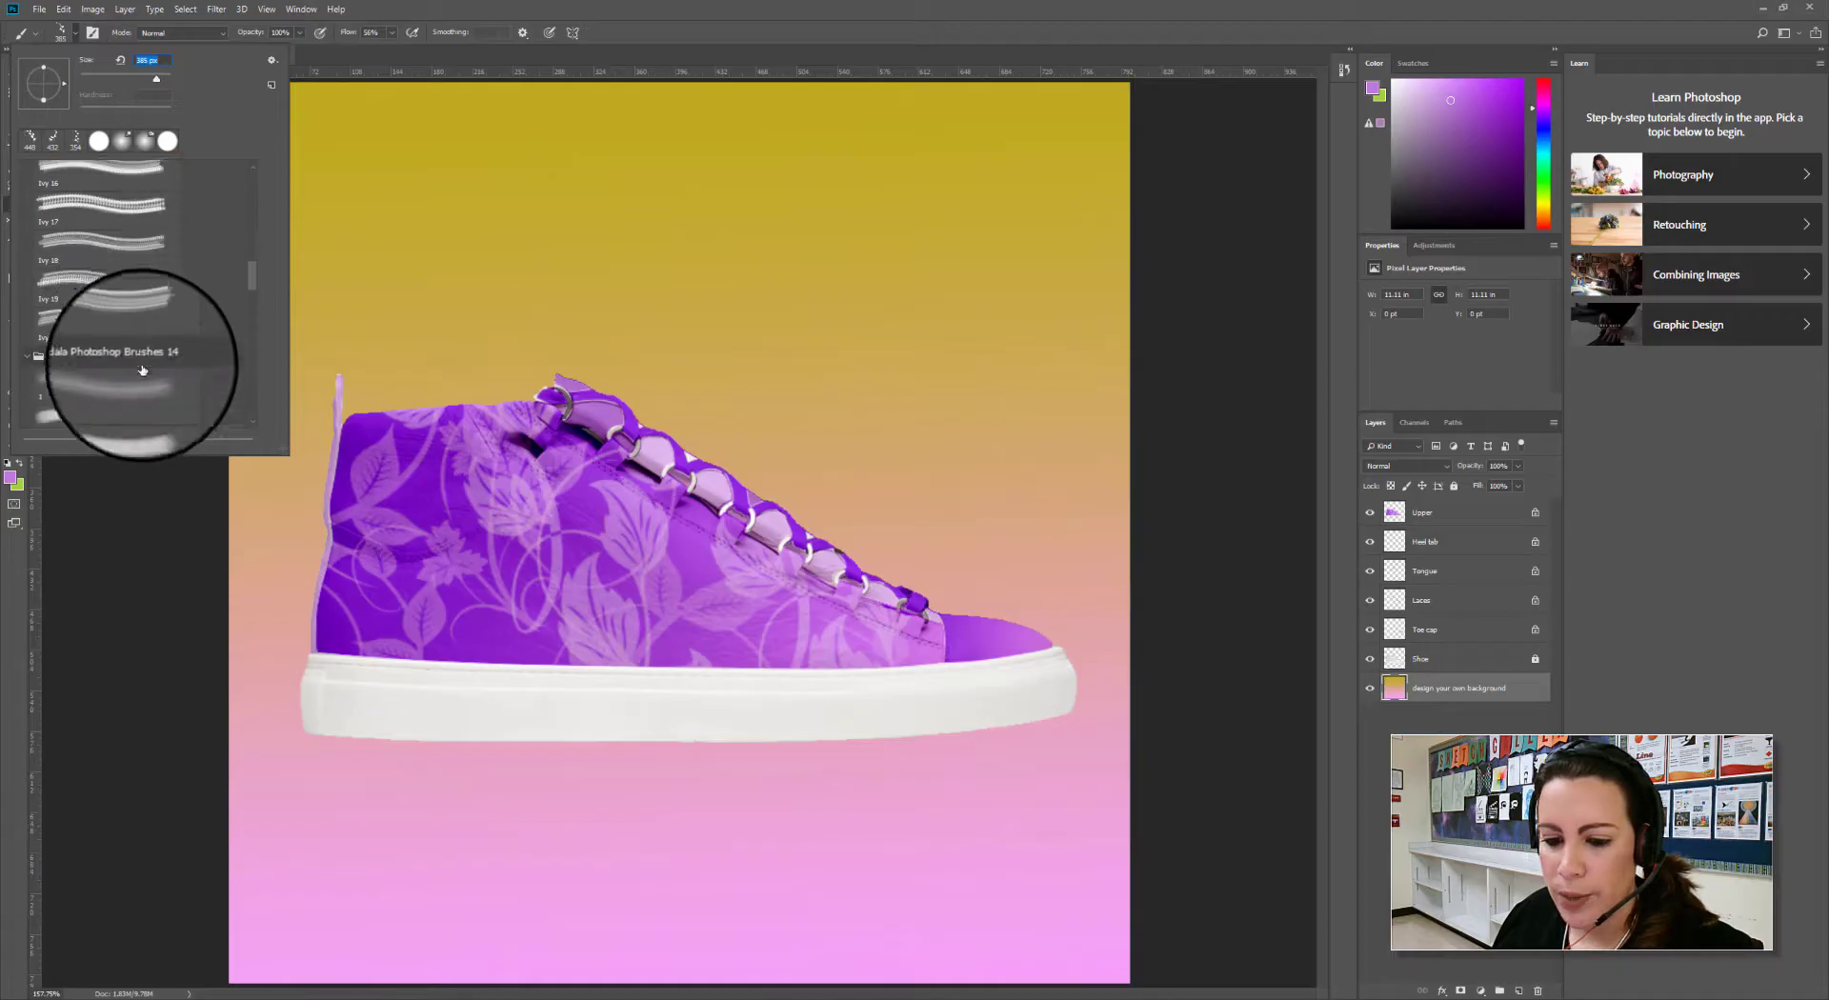
{"action": "scroll", "coordinate": [121, 314], "scroll_direction": "down", "scroll_amount": 1}
{"action": "left_click", "coordinate": [120, 310]}
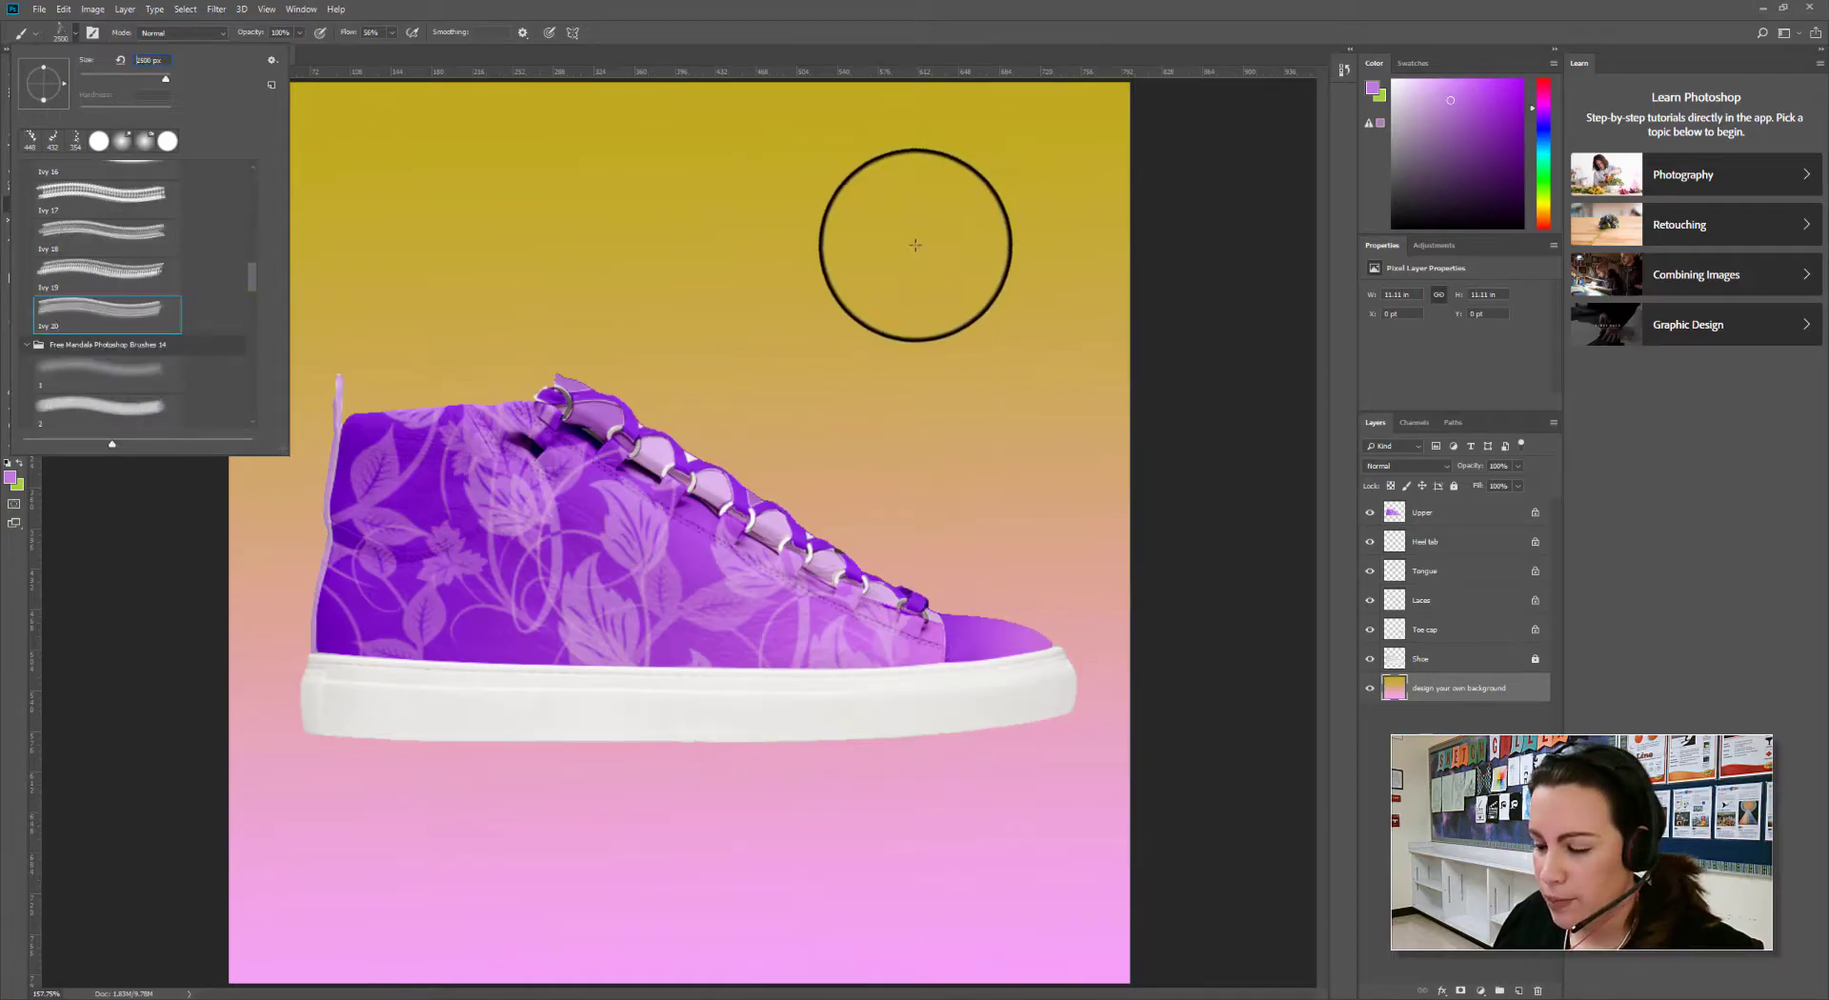
{"action": "left_click_drag", "start_coordinate": [167, 84], "coordinate": [158, 79]}
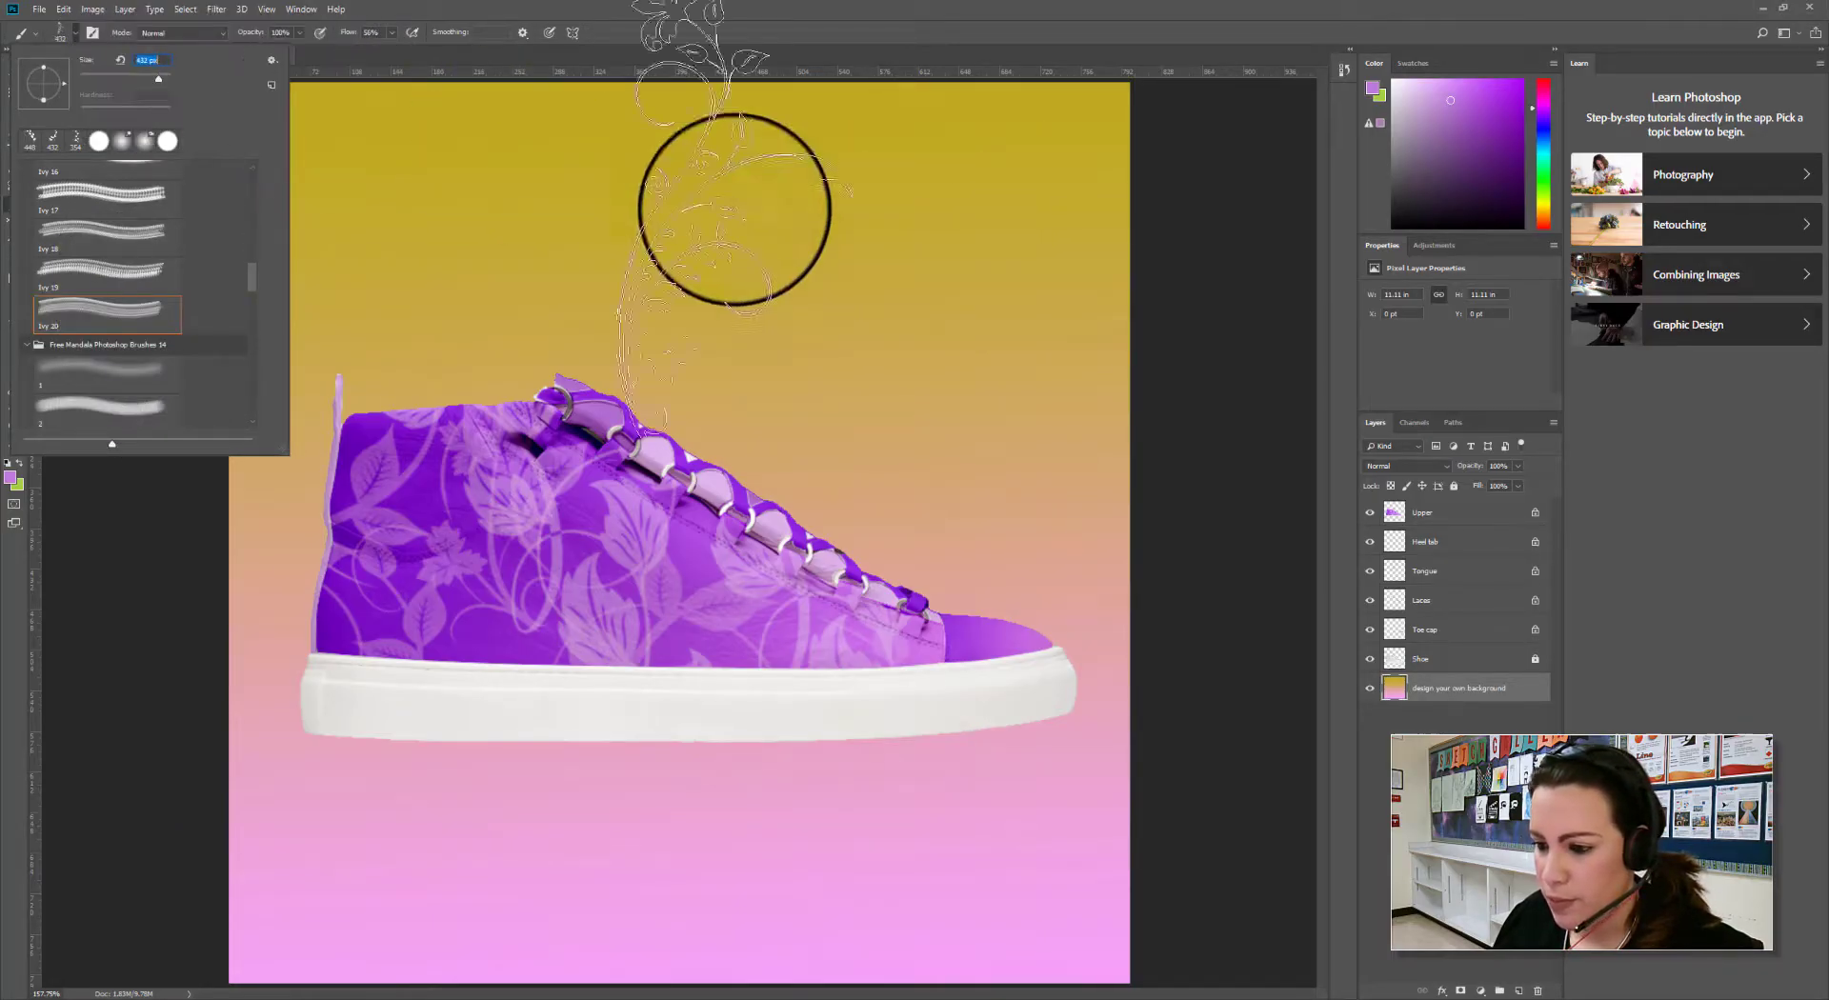
{"action": "left_click", "coordinate": [134, 262]}
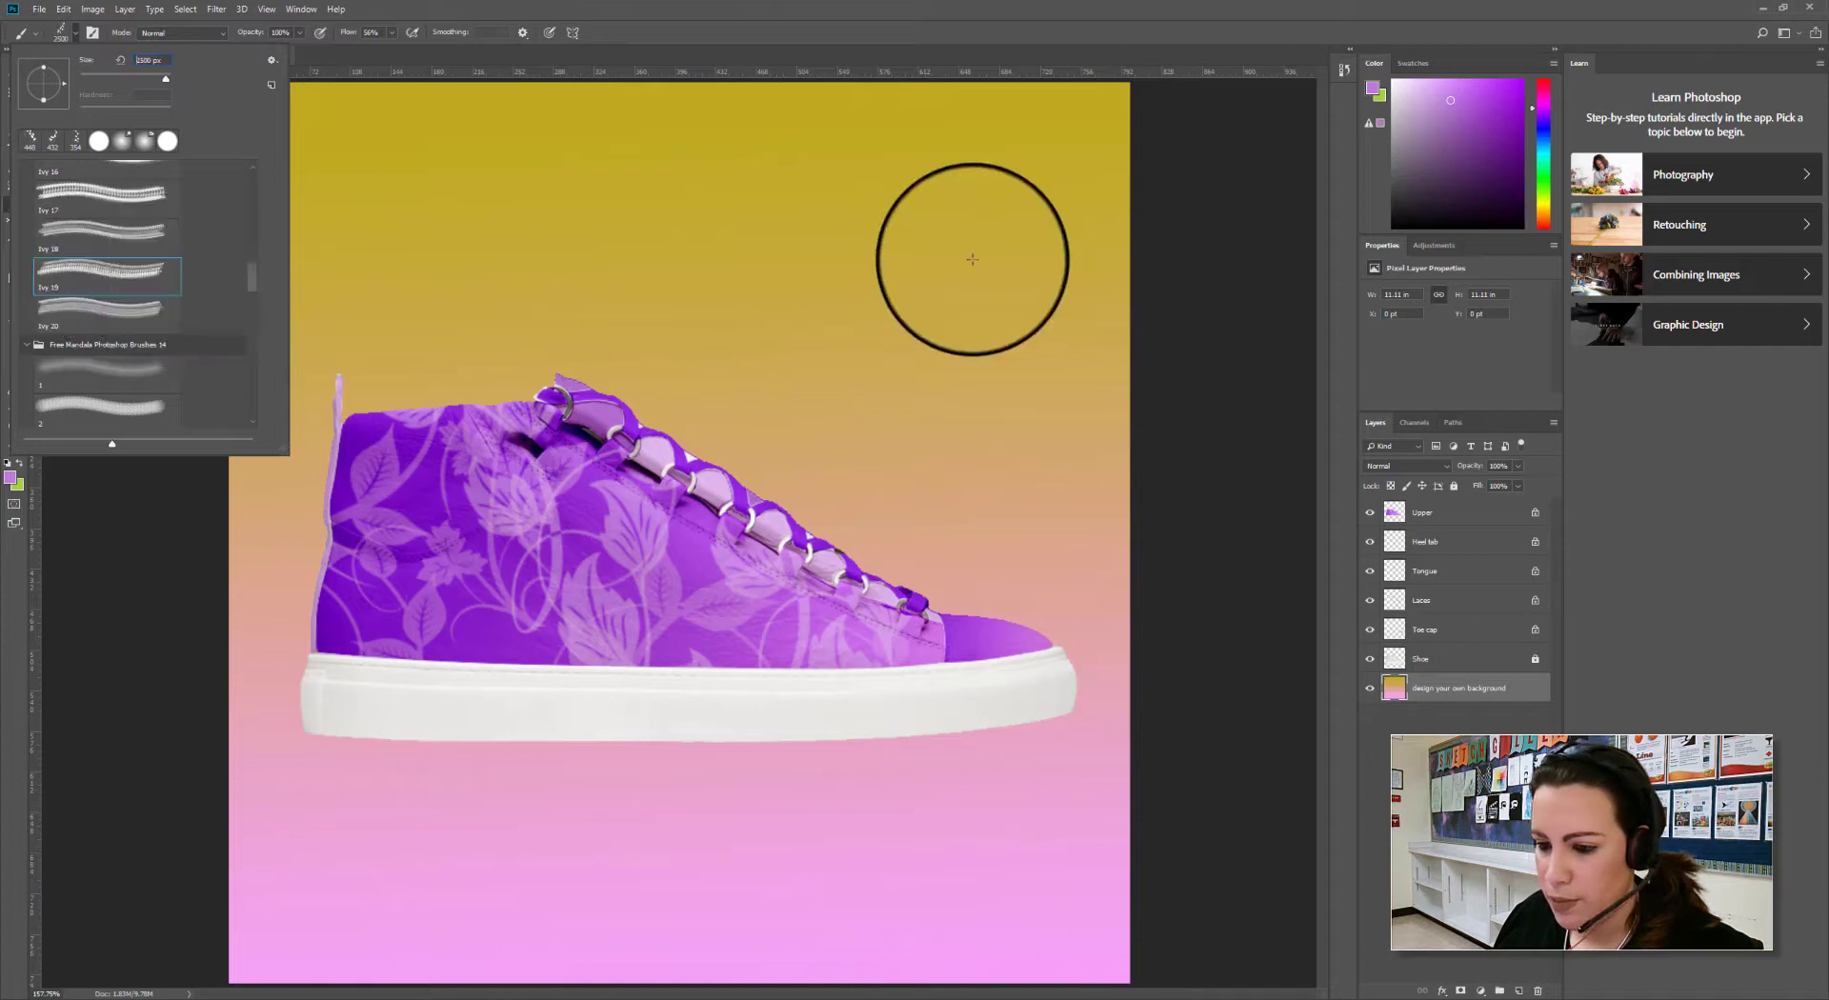
{"action": "left_click_drag", "start_coordinate": [167, 81], "coordinate": [155, 79]}
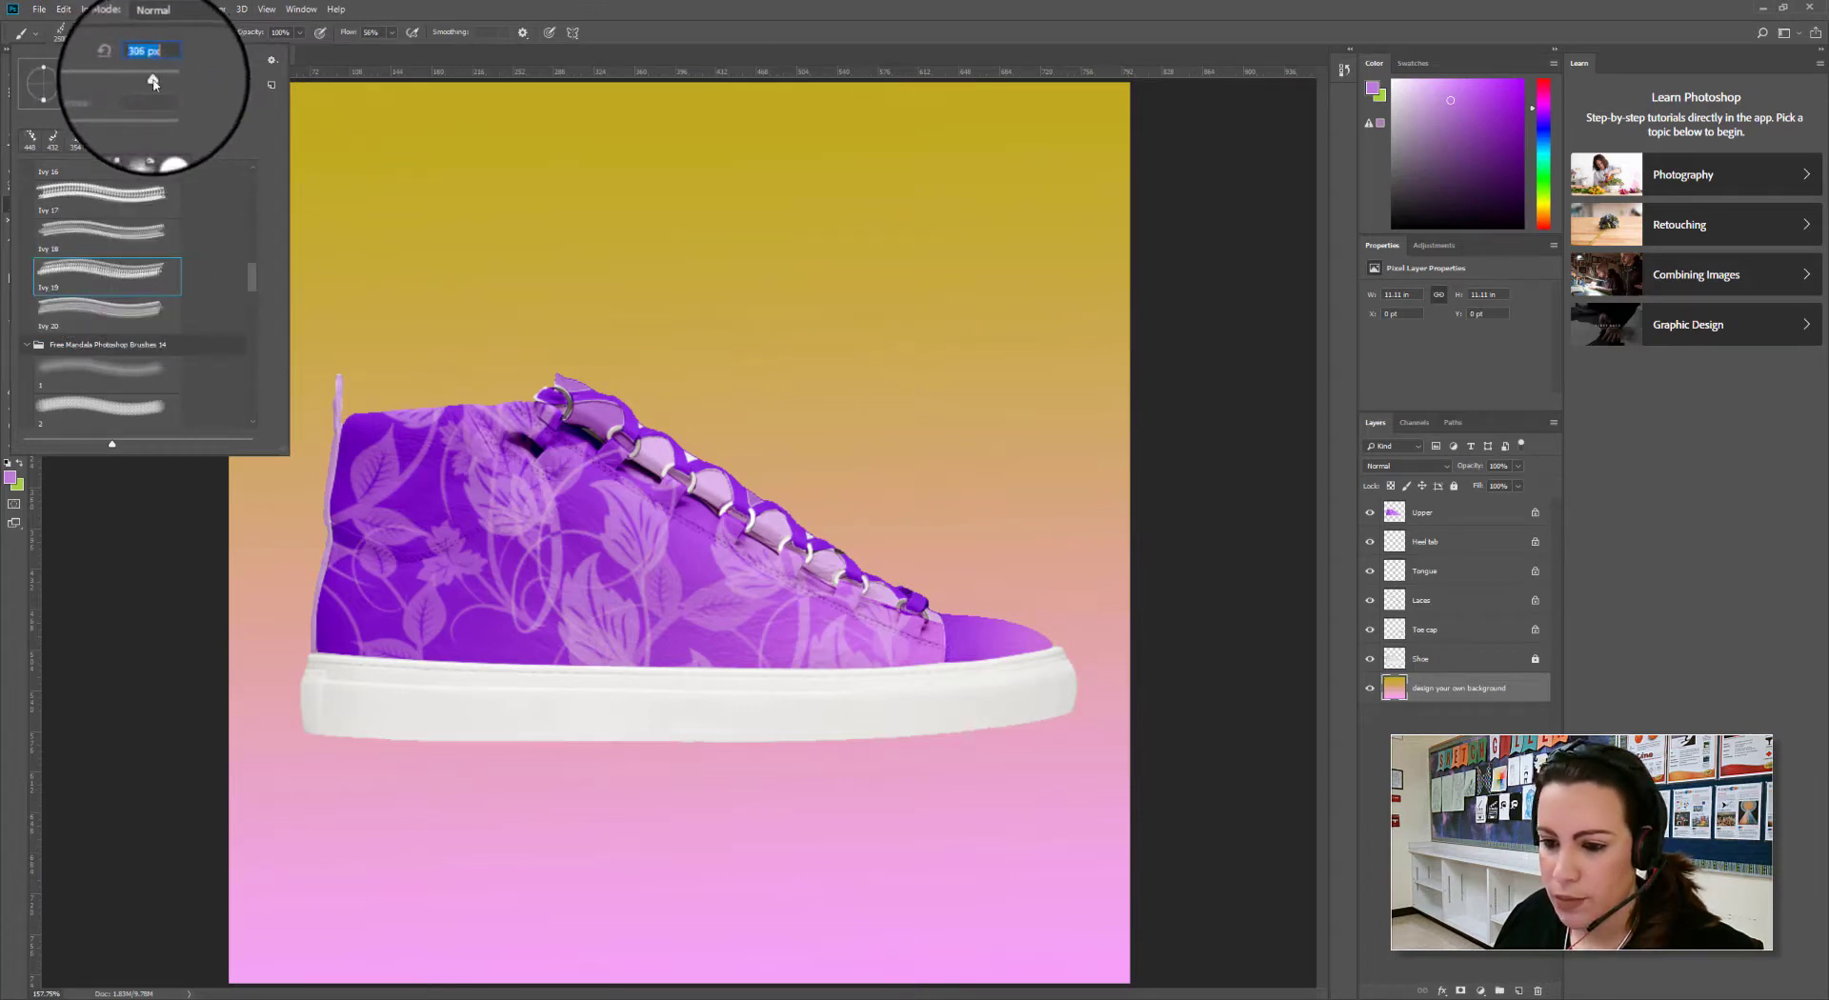
Choose the Ivy 18 brush, preview it over the background and enlarge it beyond the previewed size
{"action": "scroll", "coordinate": [107, 267], "scroll_direction": "up", "scroll_amount": 1}
{"action": "left_click", "coordinate": [106, 263]}
{"action": "left_click_drag", "start_coordinate": [167, 80], "coordinate": [163, 85]}
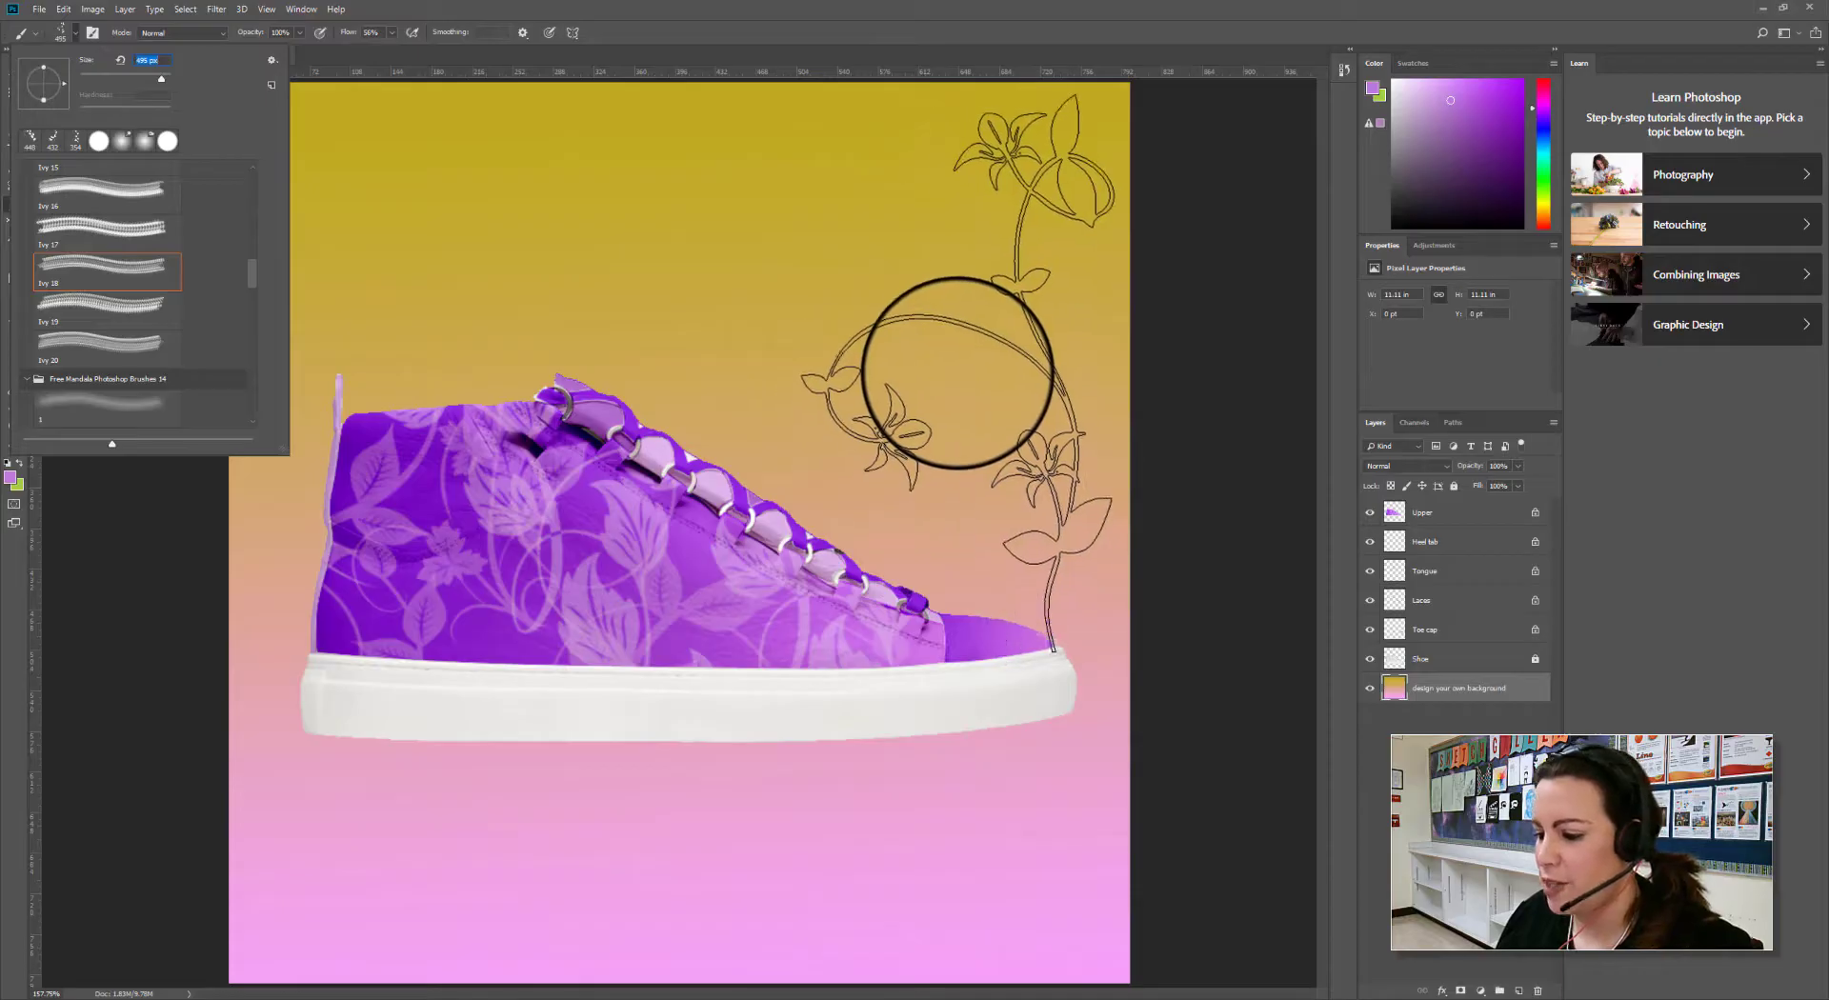
{"action": "left_click_drag", "start_coordinate": [129, 77], "coordinate": [167, 82]}
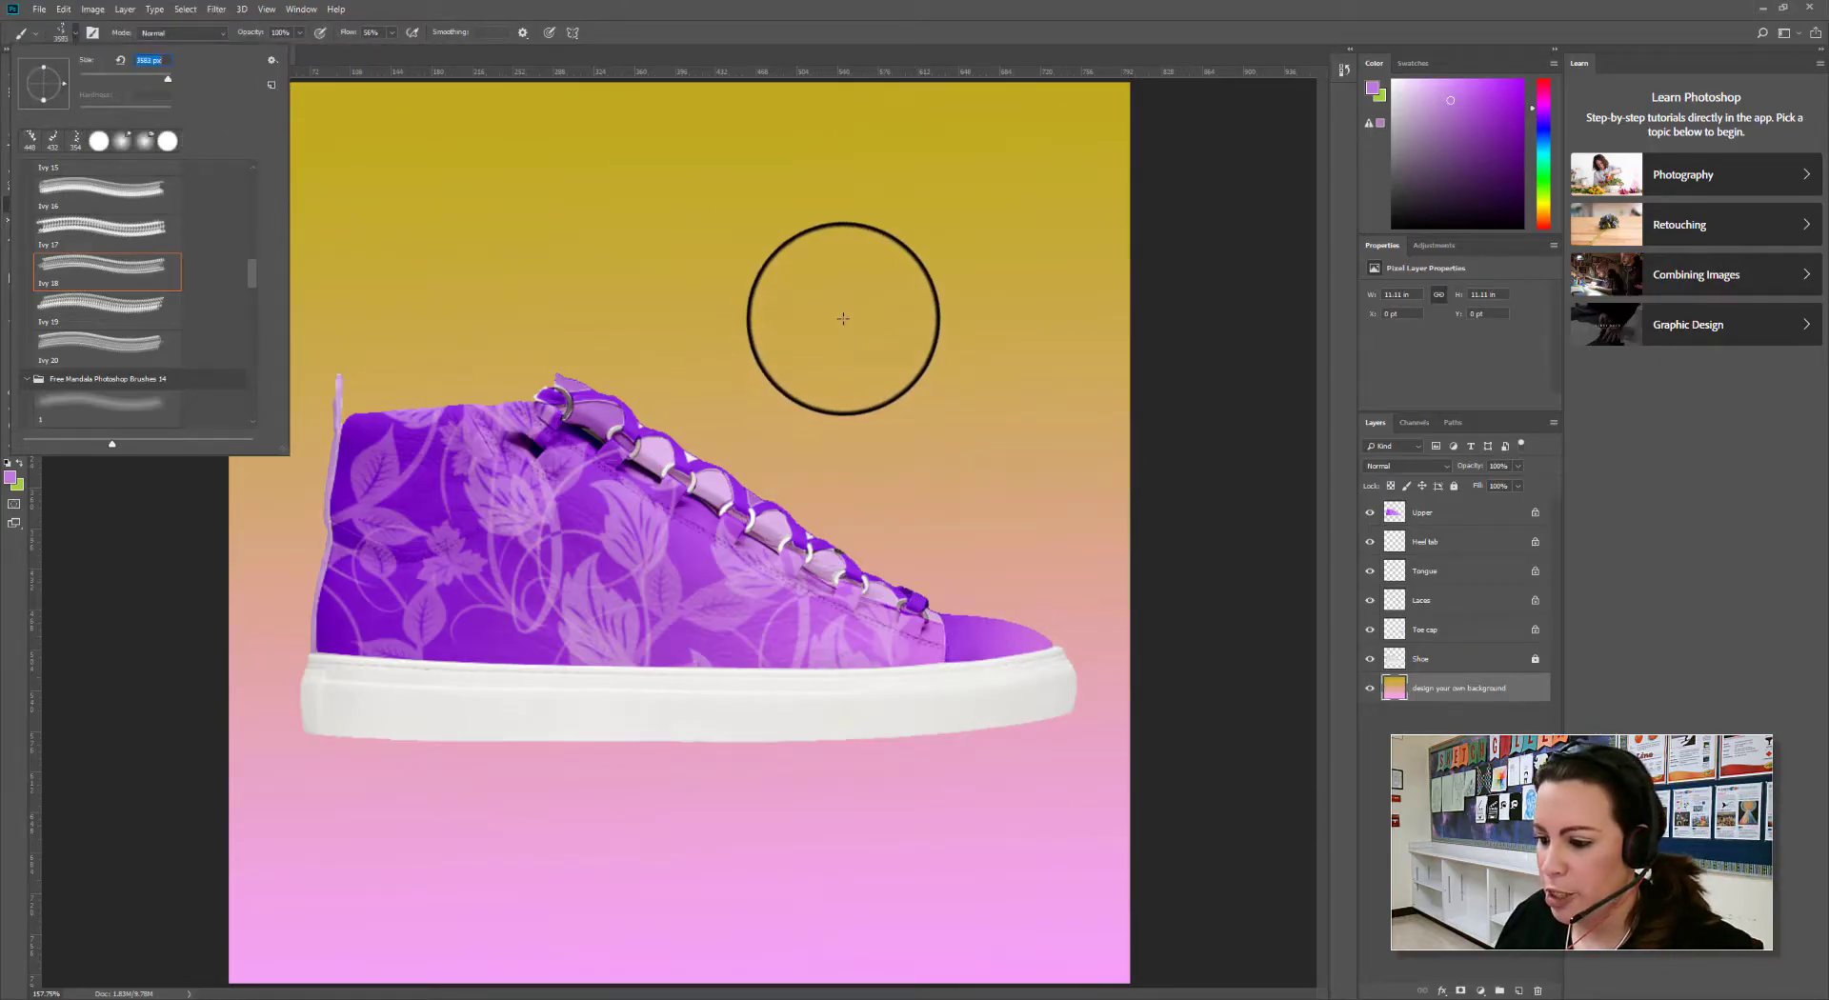
{"action": "key", "text": "Return"}
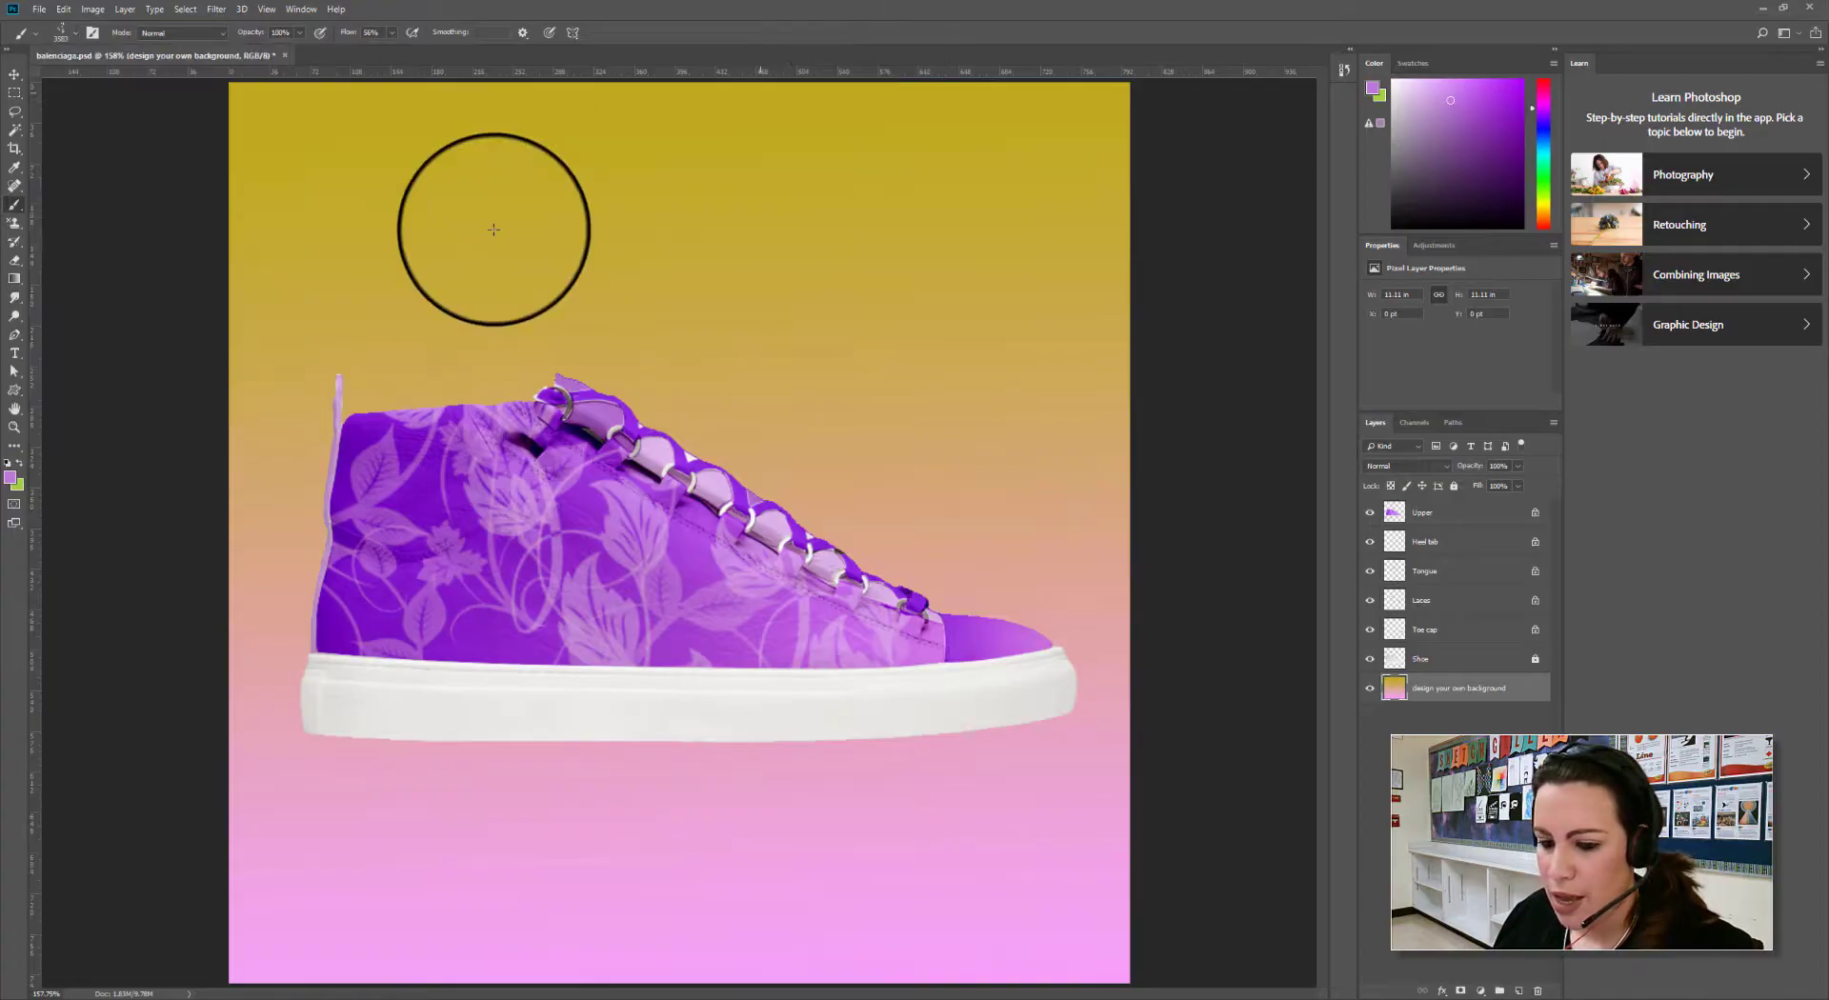
Set the foreground color to pink eba4cf, sampled from the background gradient just below the shoe's sole
{"action": "left_click", "coordinate": [12, 481]}
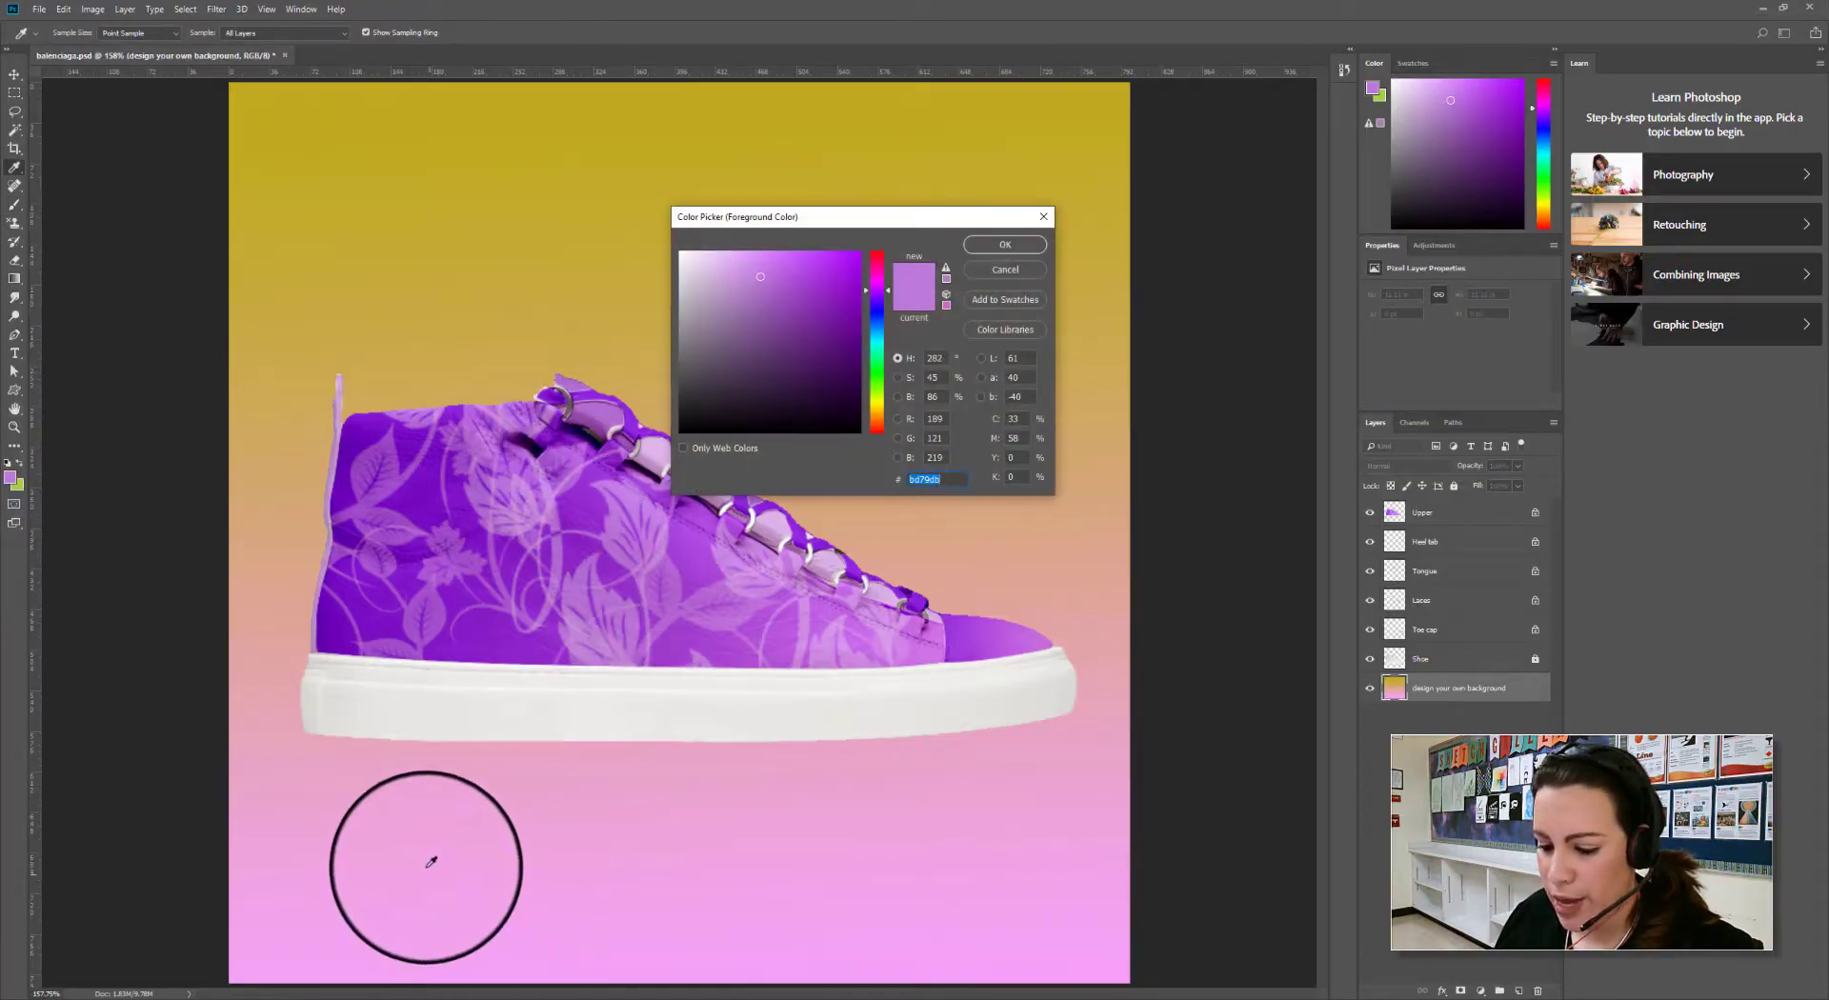
{"action": "left_click", "coordinate": [422, 795]}
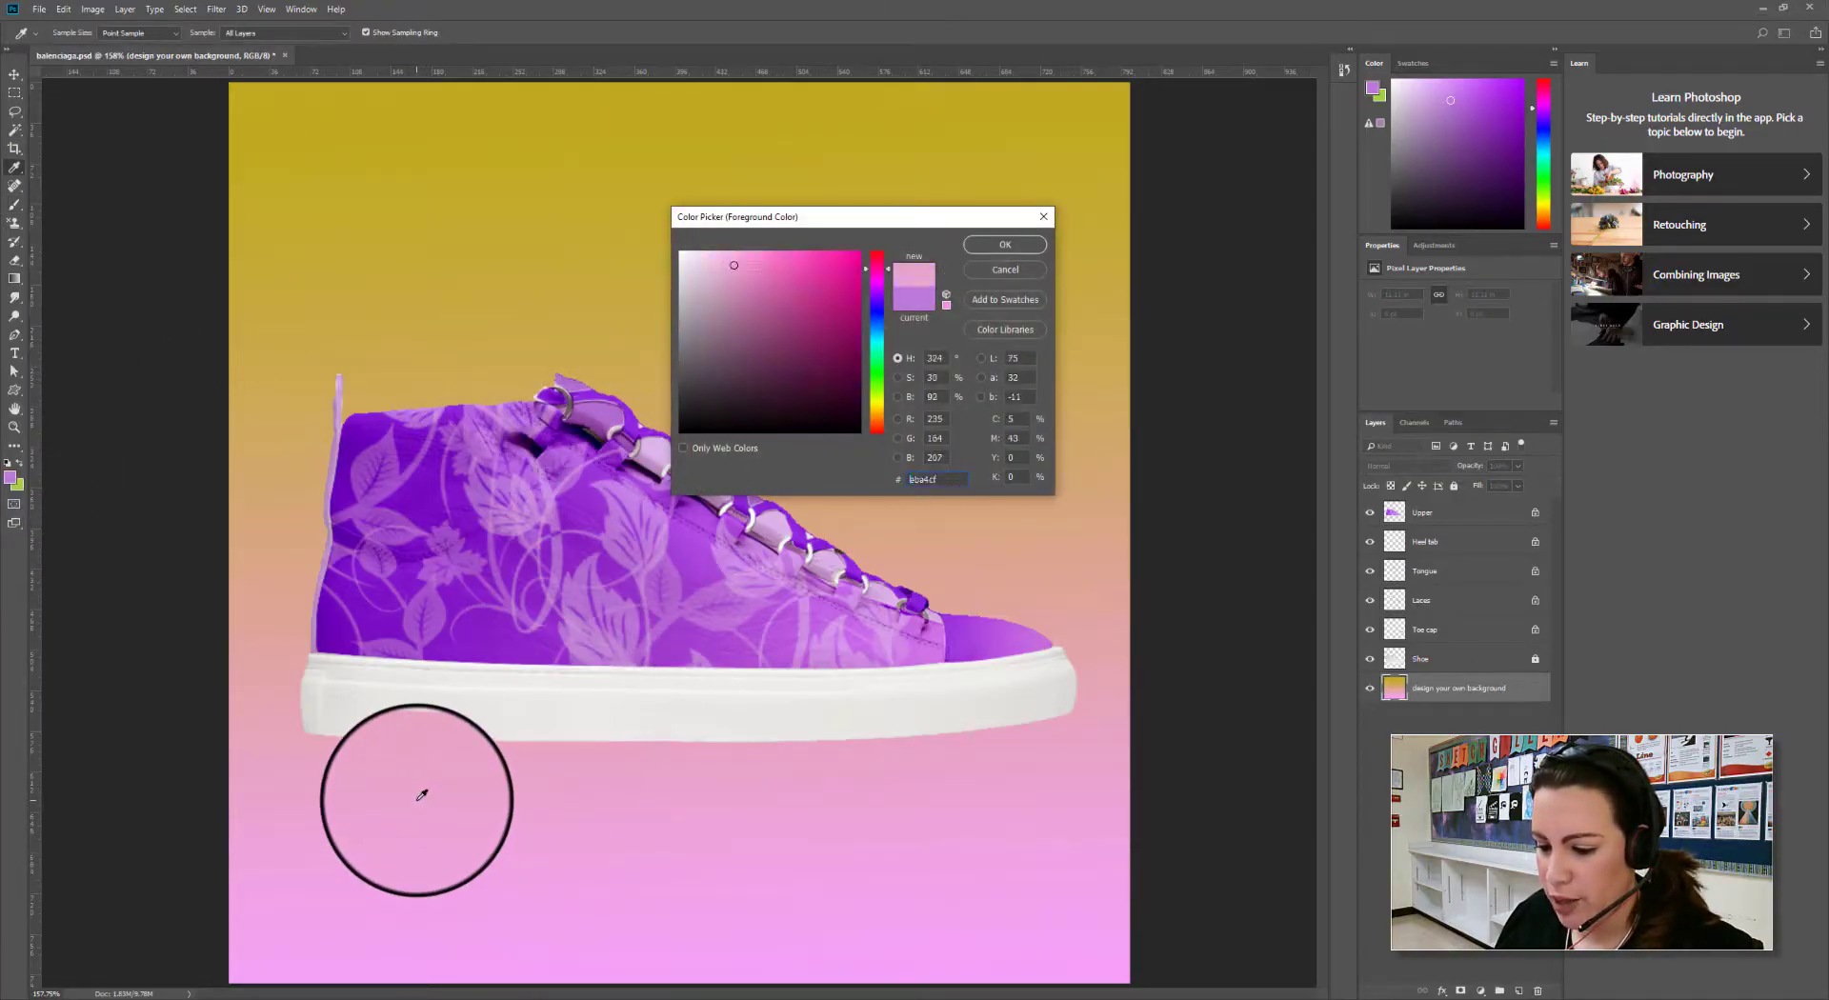
{"action": "left_click", "coordinate": [1014, 249]}
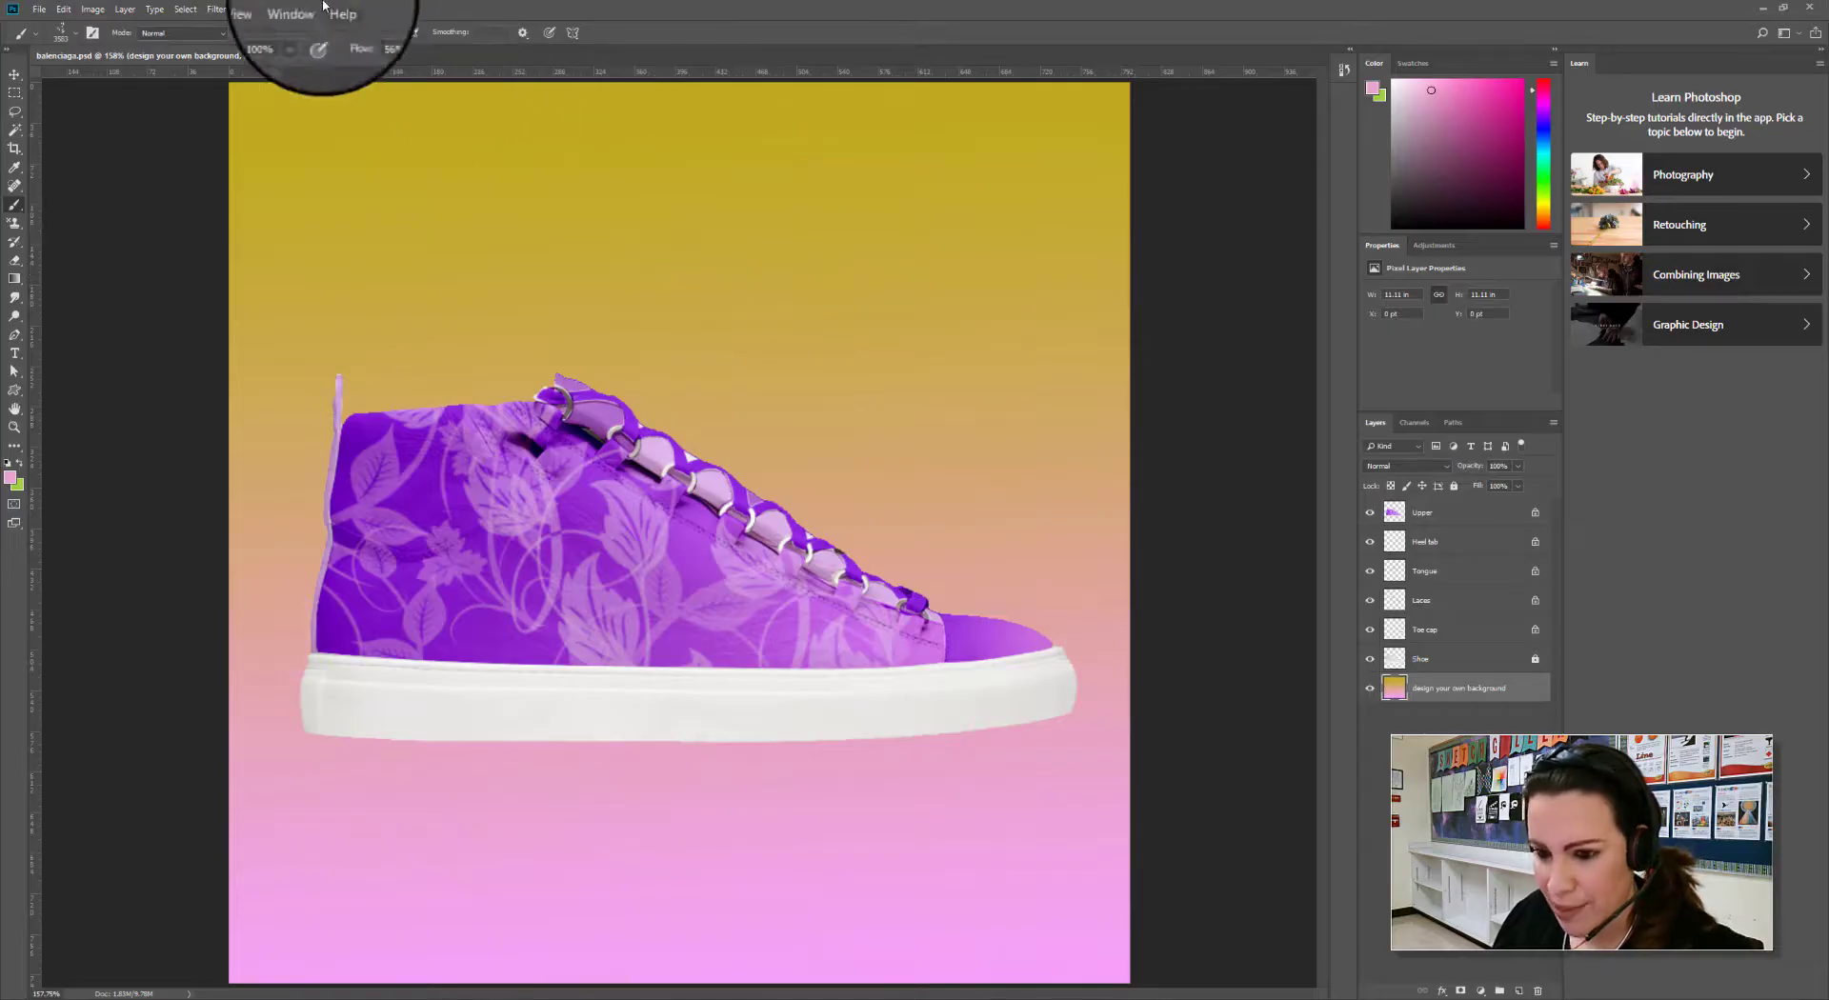
Set the Ivy 18 brush size to about 1100 px and stamp the pink flowering vine above the toe, running off the canvas's right edge
{"action": "left_click", "coordinate": [63, 32]}
{"action": "left_click_drag", "start_coordinate": [164, 74], "coordinate": [160, 77]}
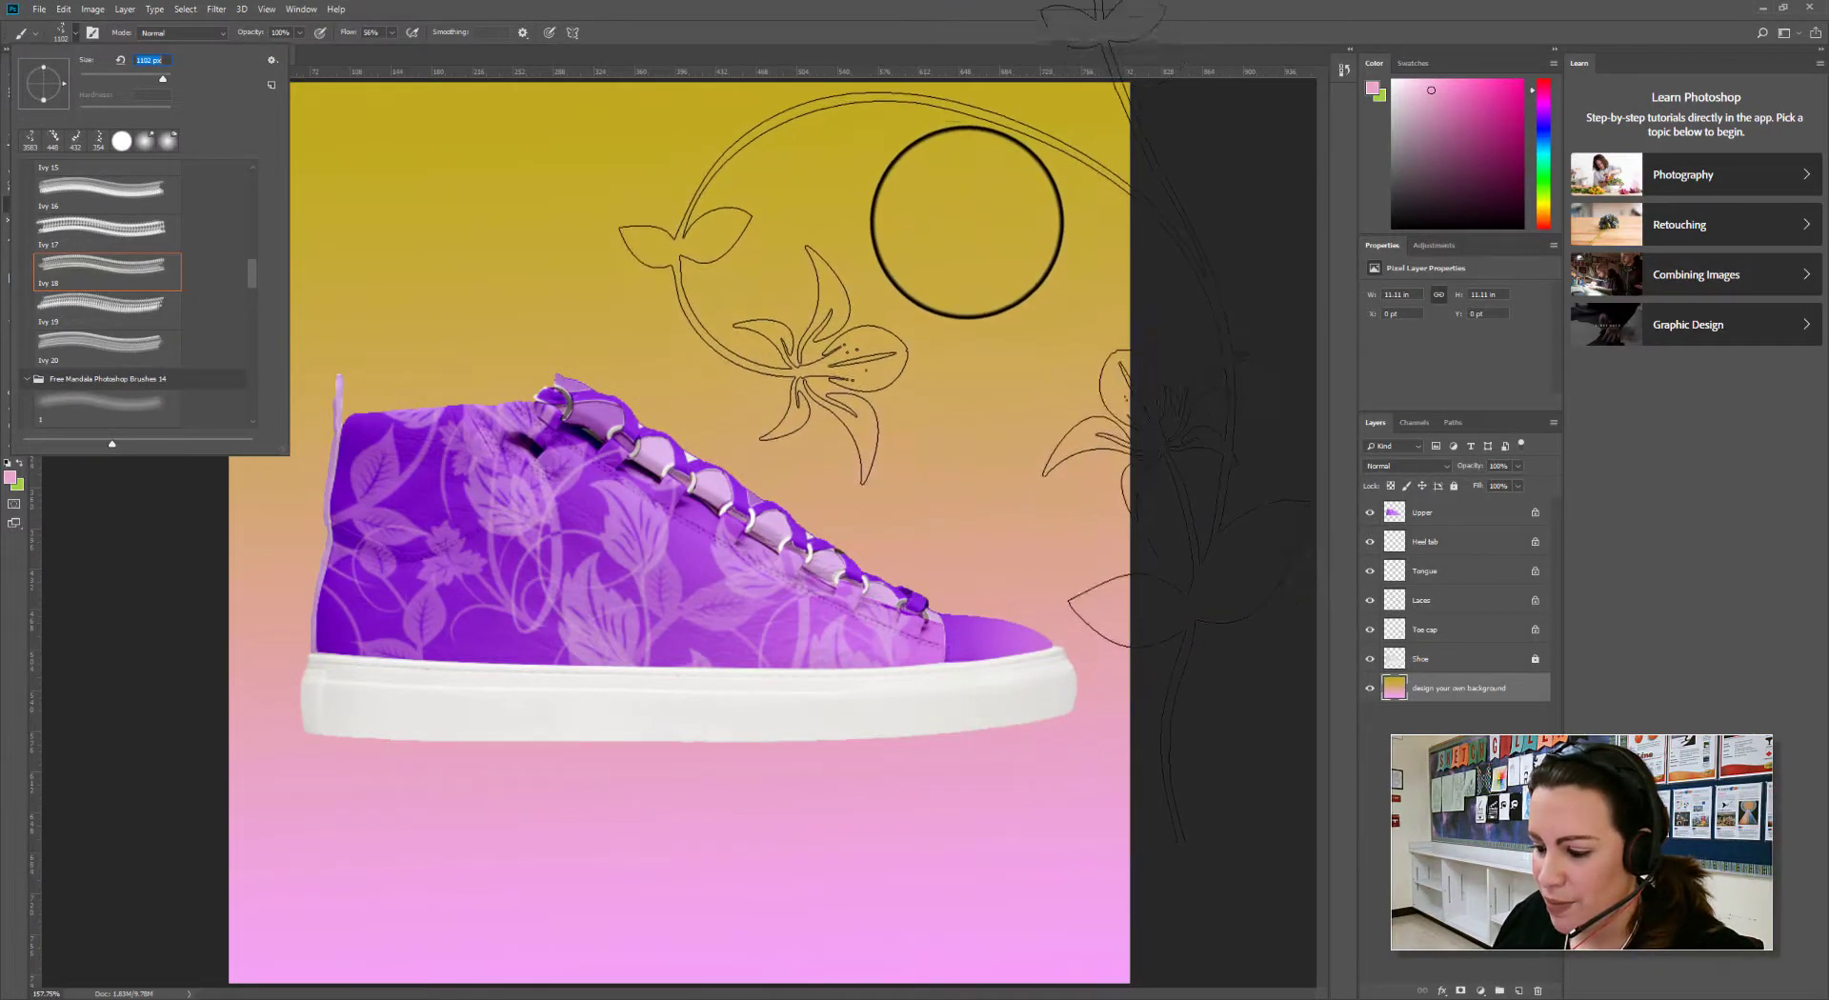
{"action": "left_click", "coordinate": [1045, 277]}
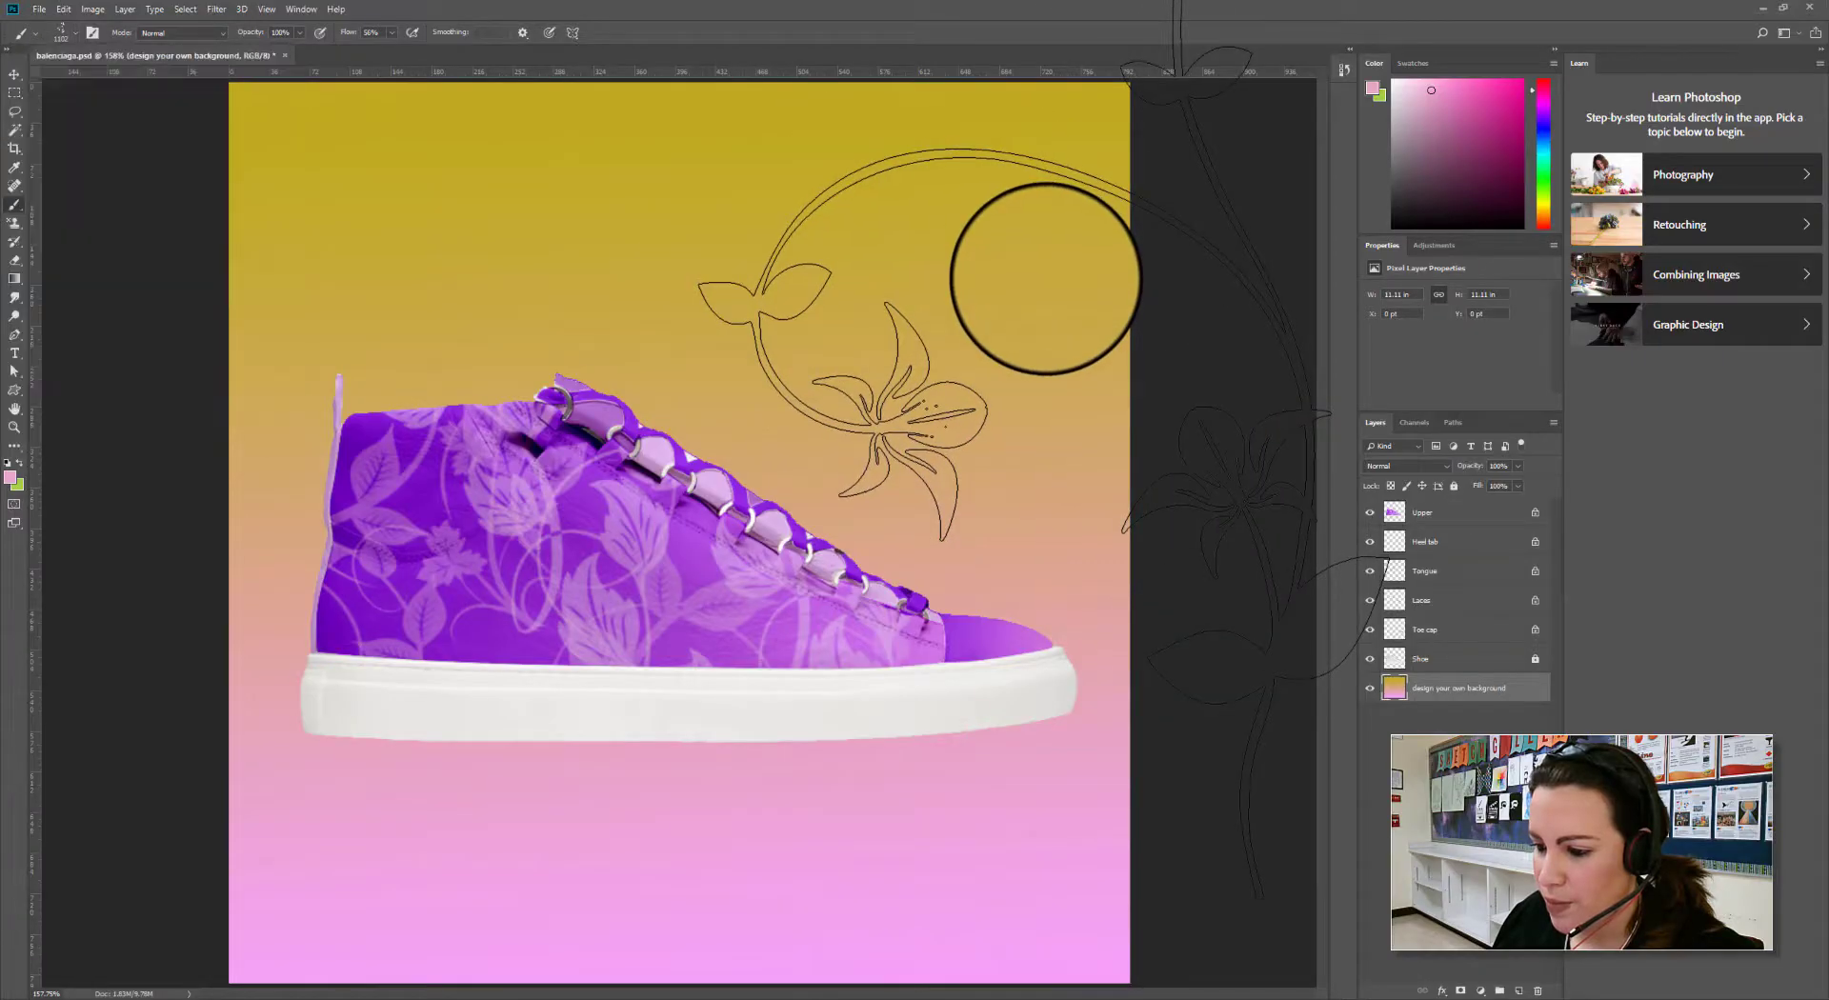
{"action": "left_click", "coordinate": [1045, 276]}
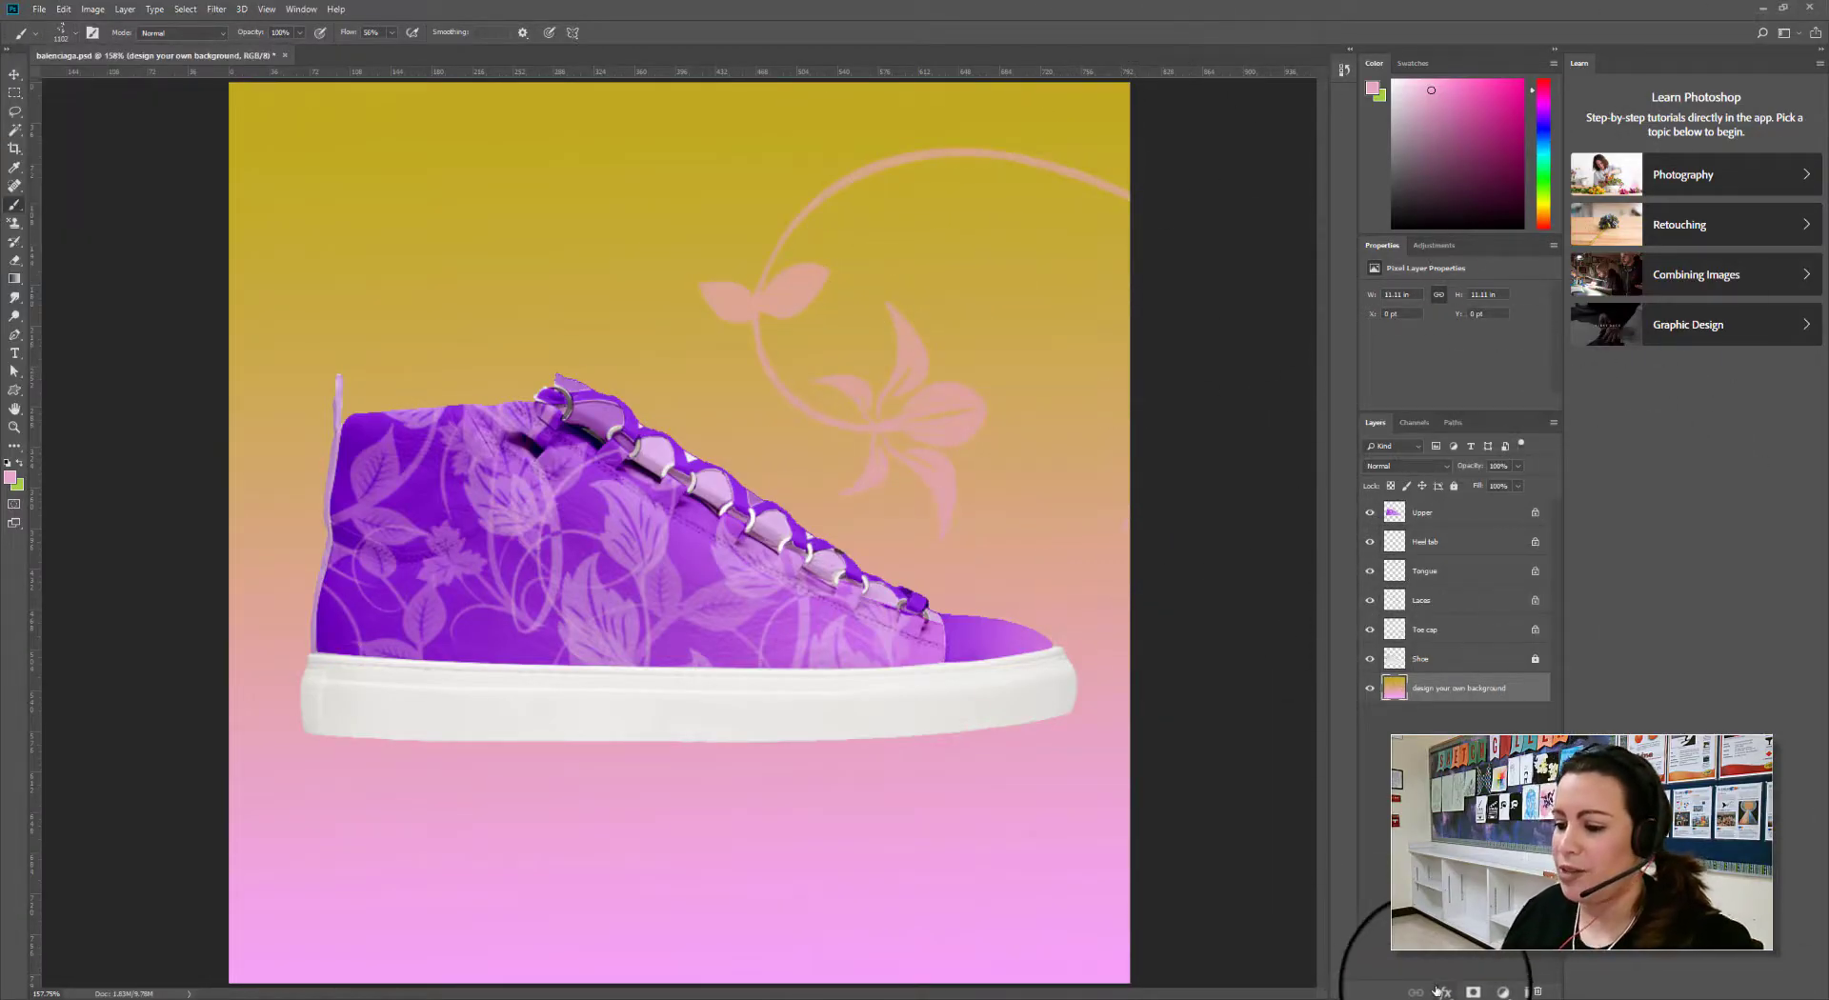
Try the Ivy 20 brush at a reduced size of 417 px
{"action": "left_click", "coordinate": [65, 37]}
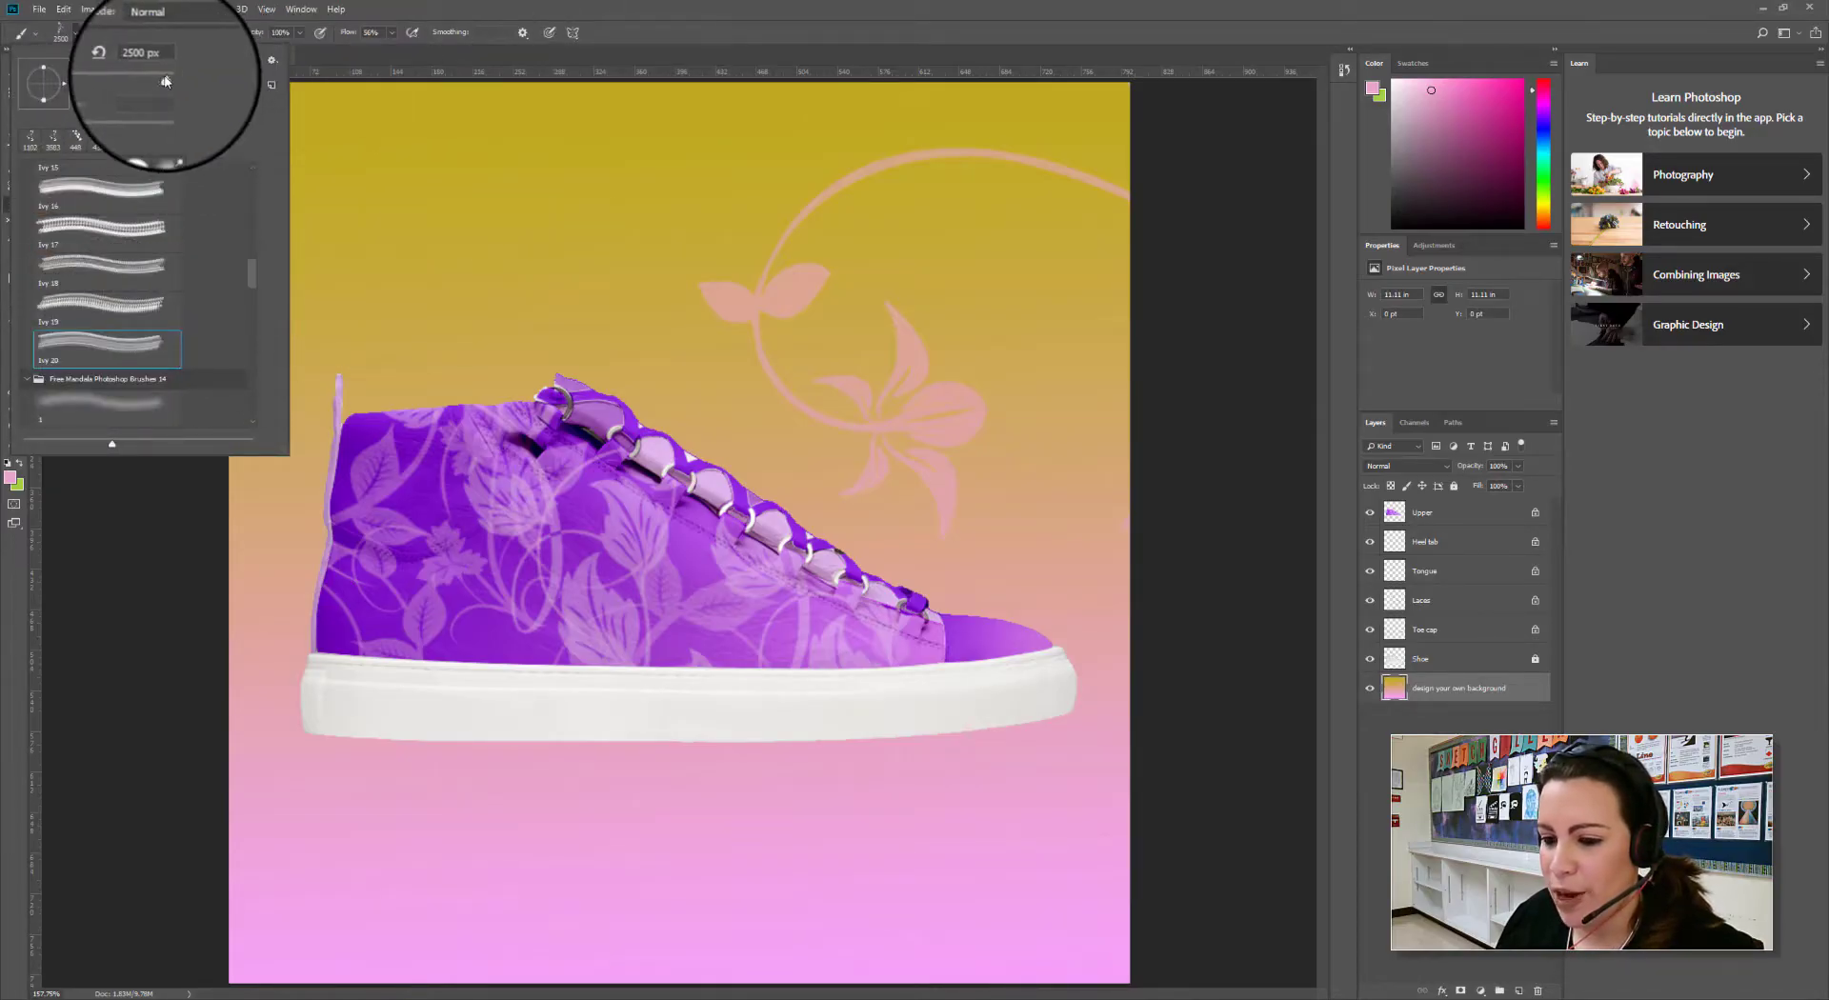
{"action": "left_click_drag", "start_coordinate": [167, 81], "coordinate": [158, 80]}
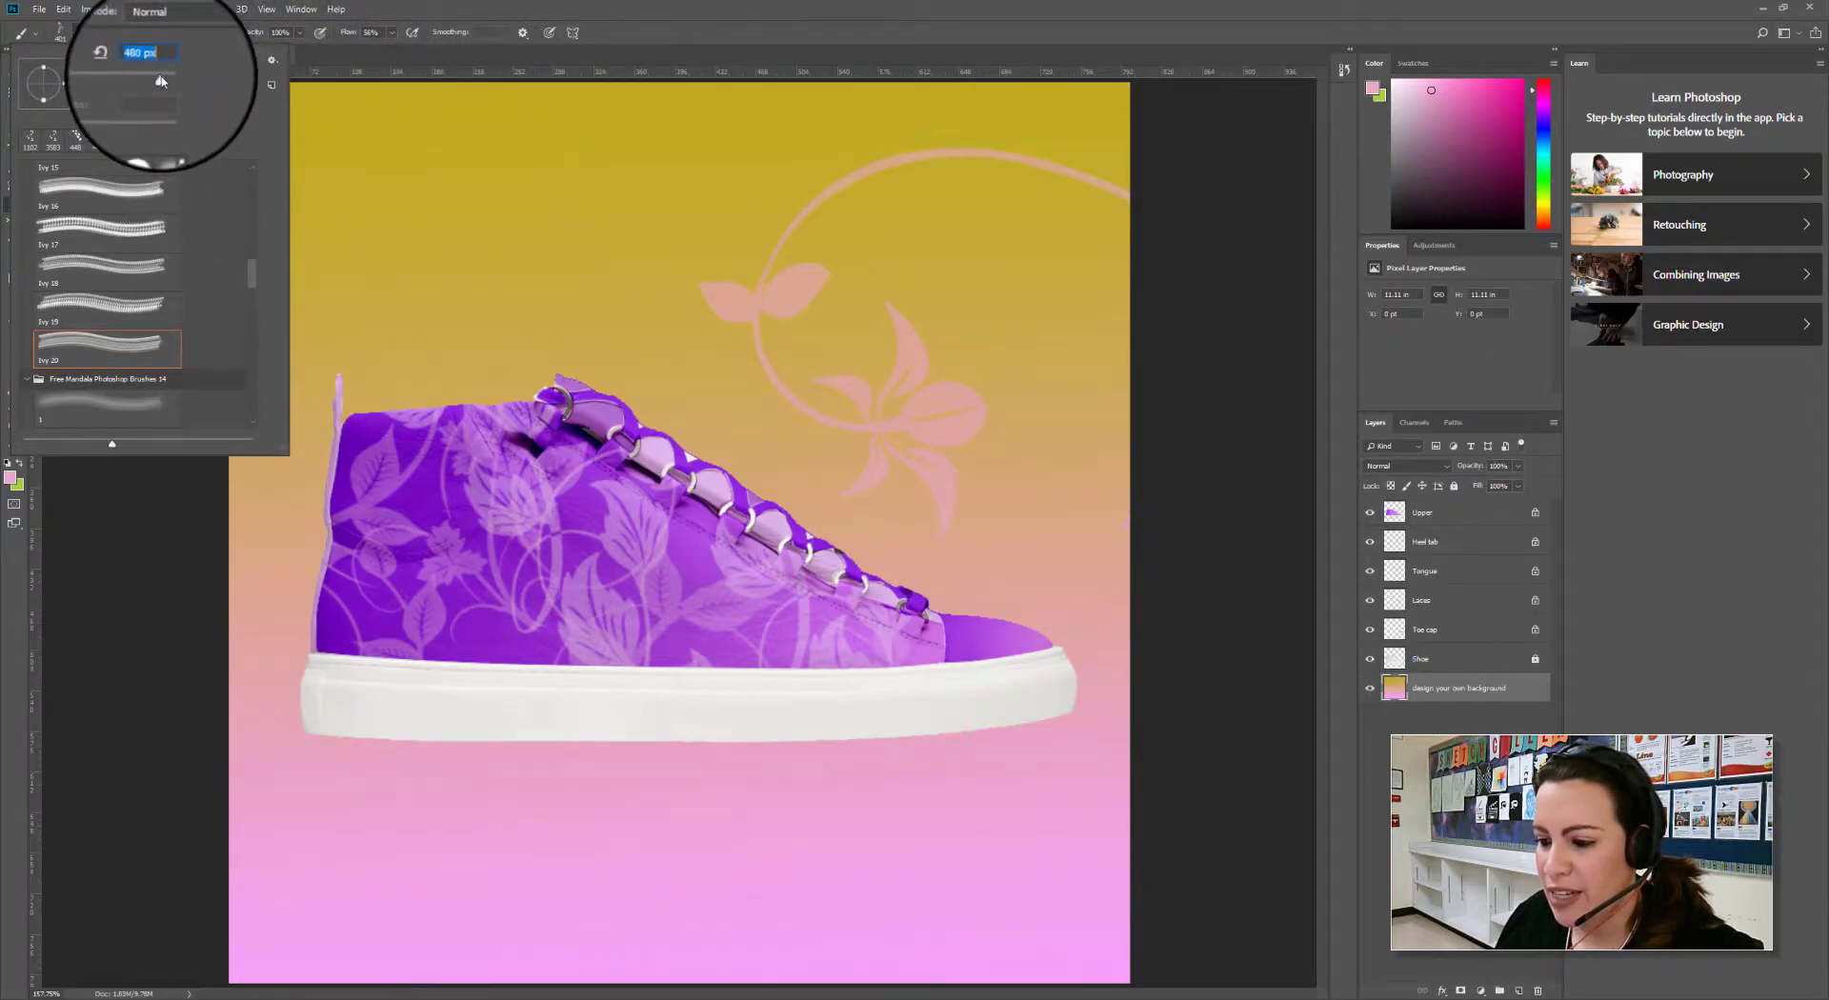
{"action": "left_click_drag", "start_coordinate": [160, 81], "coordinate": [158, 80]}
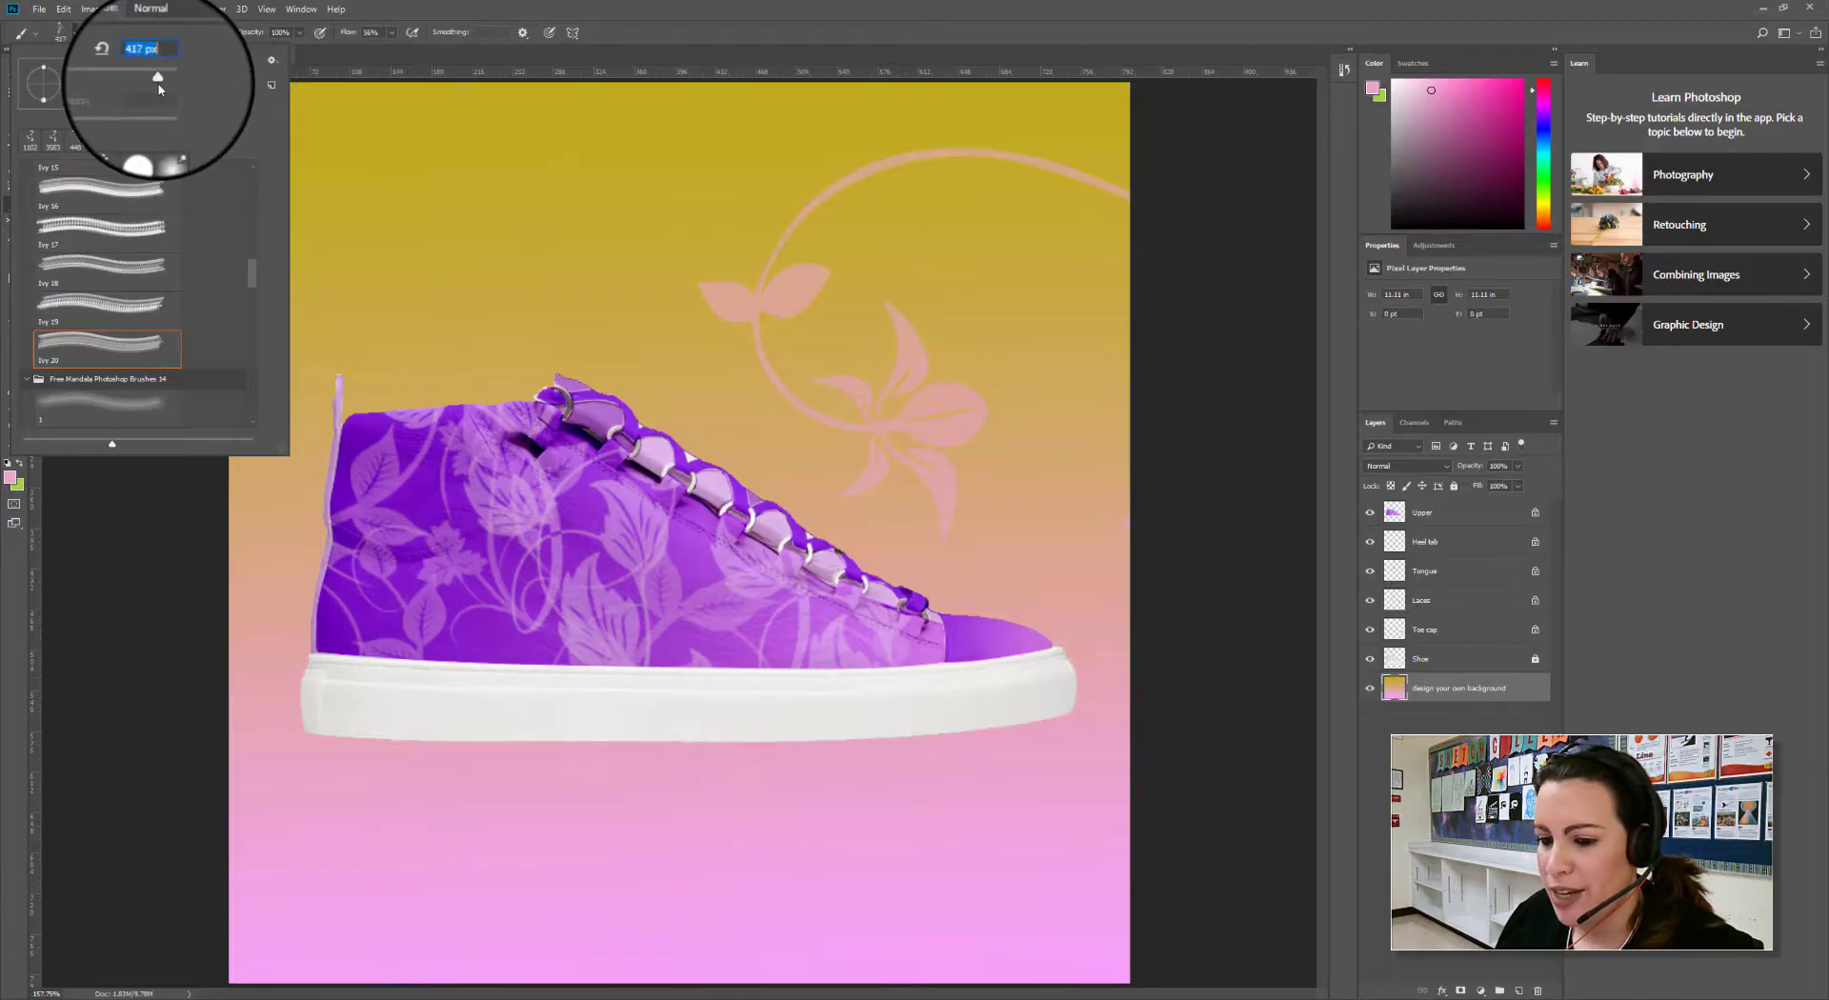
Choose the Ivy 19 brush, enlarge it slightly beyond 417 px and stamp a pink flowering vine above the heel, running off the canvas's upper edge
{"action": "left_click", "coordinate": [123, 318]}
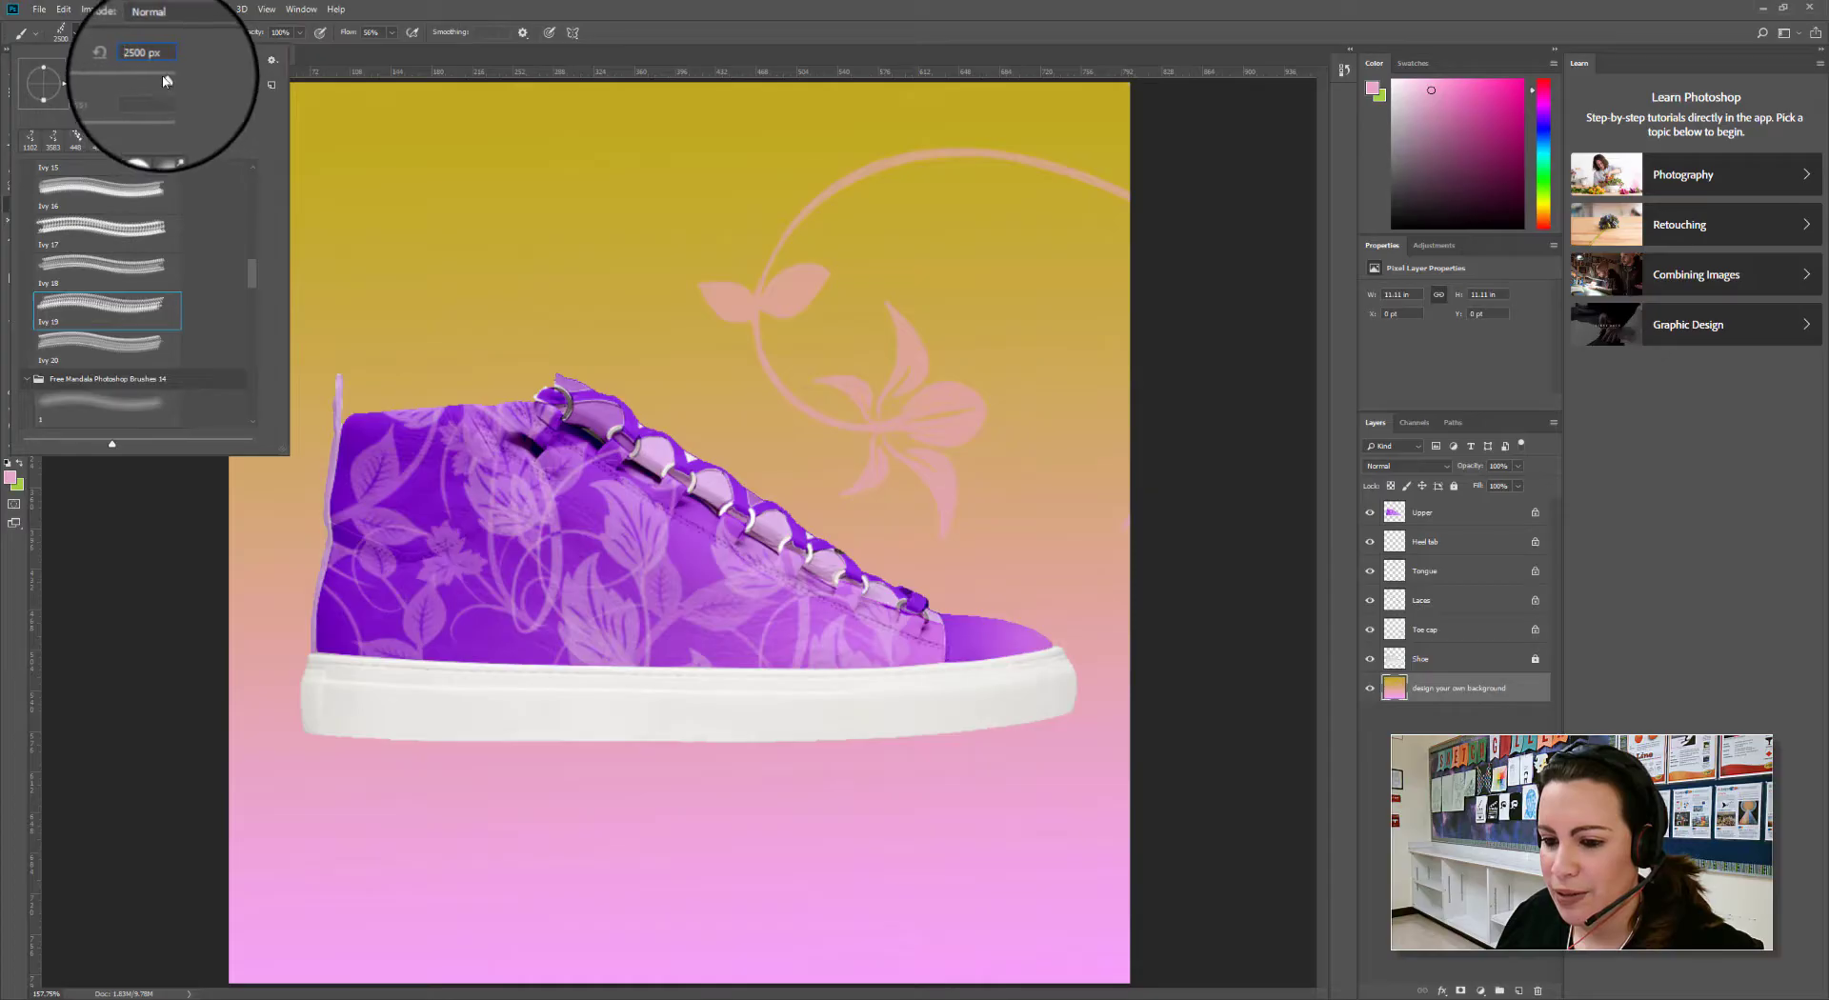
{"action": "left_click_drag", "start_coordinate": [165, 80], "coordinate": [157, 80]}
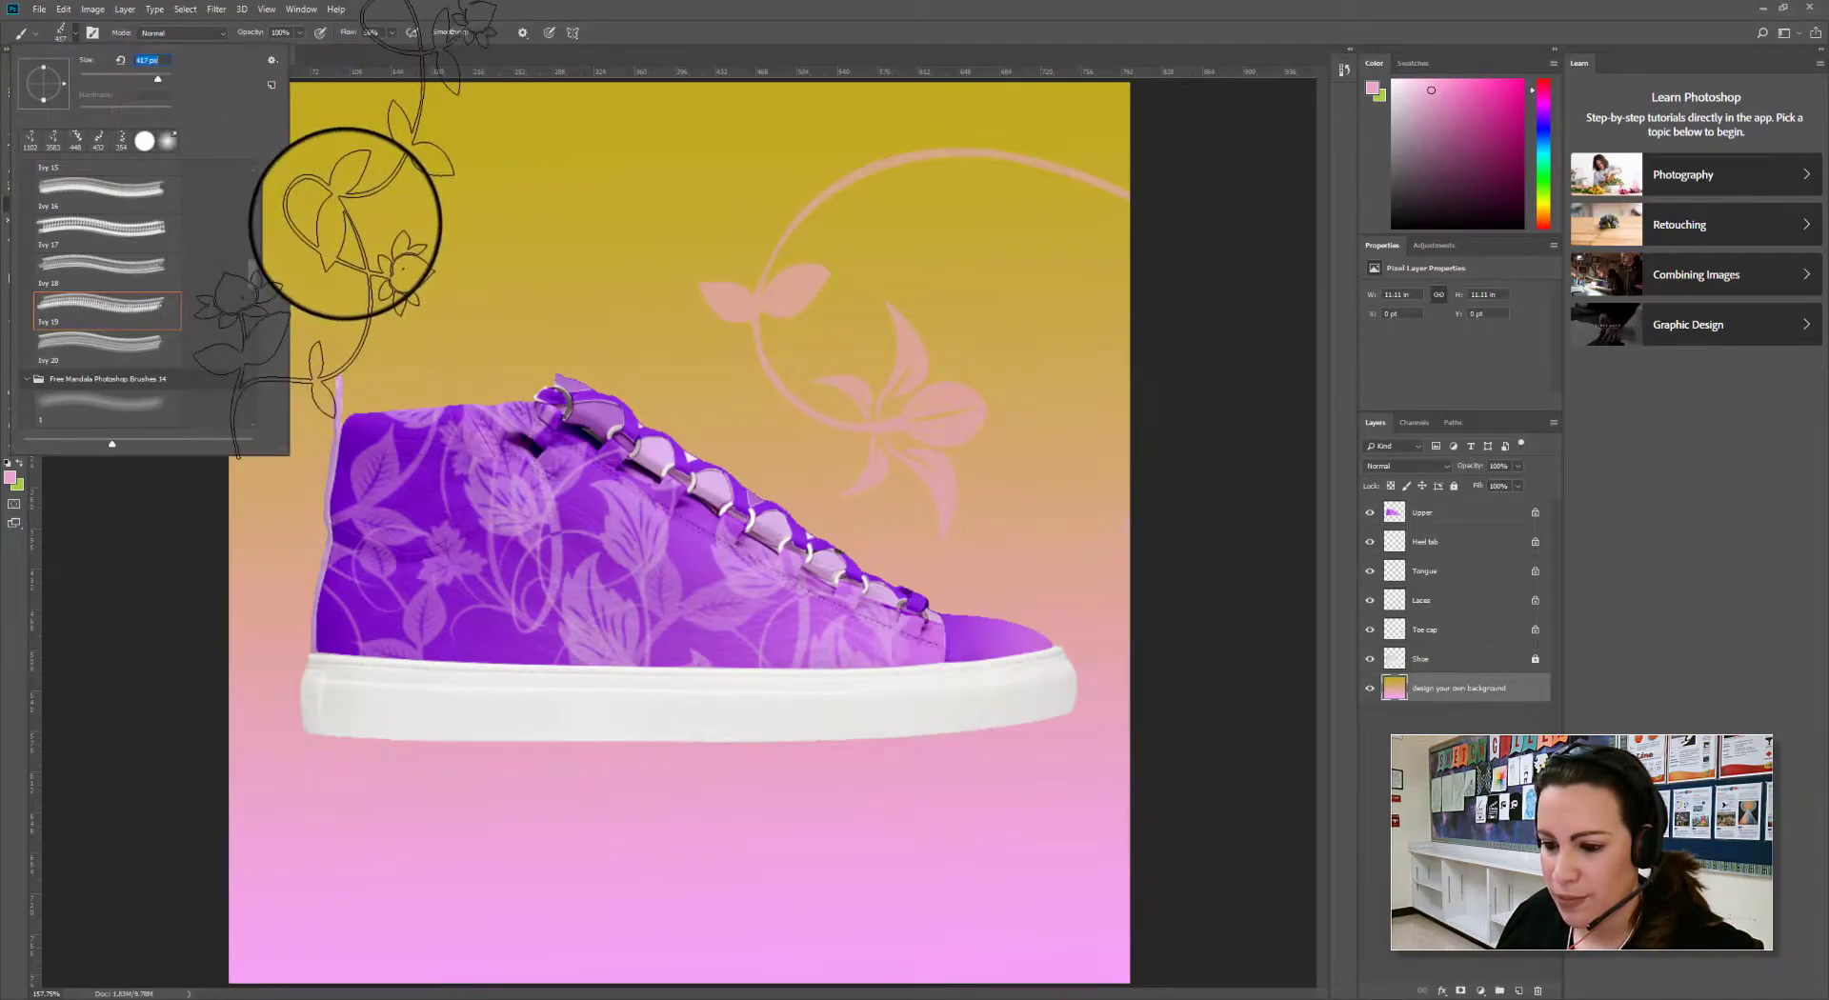
{"action": "key", "text": "Return"}
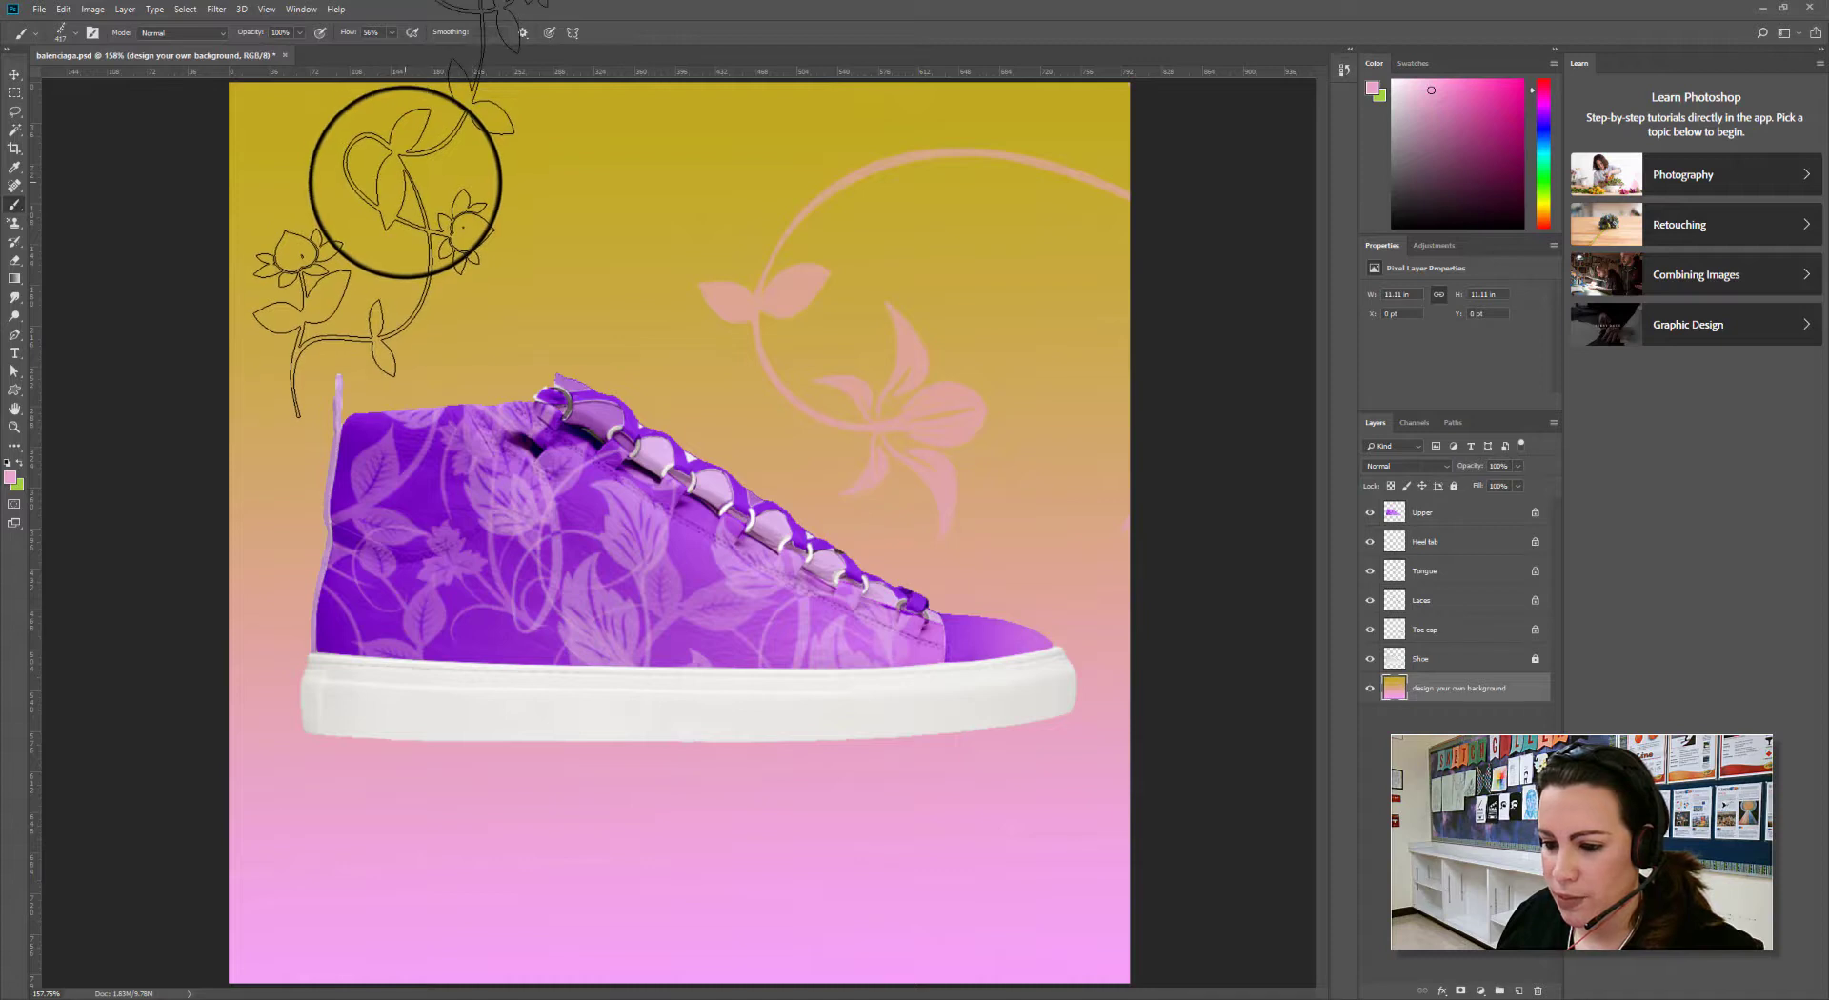
{"action": "left_click", "coordinate": [60, 31]}
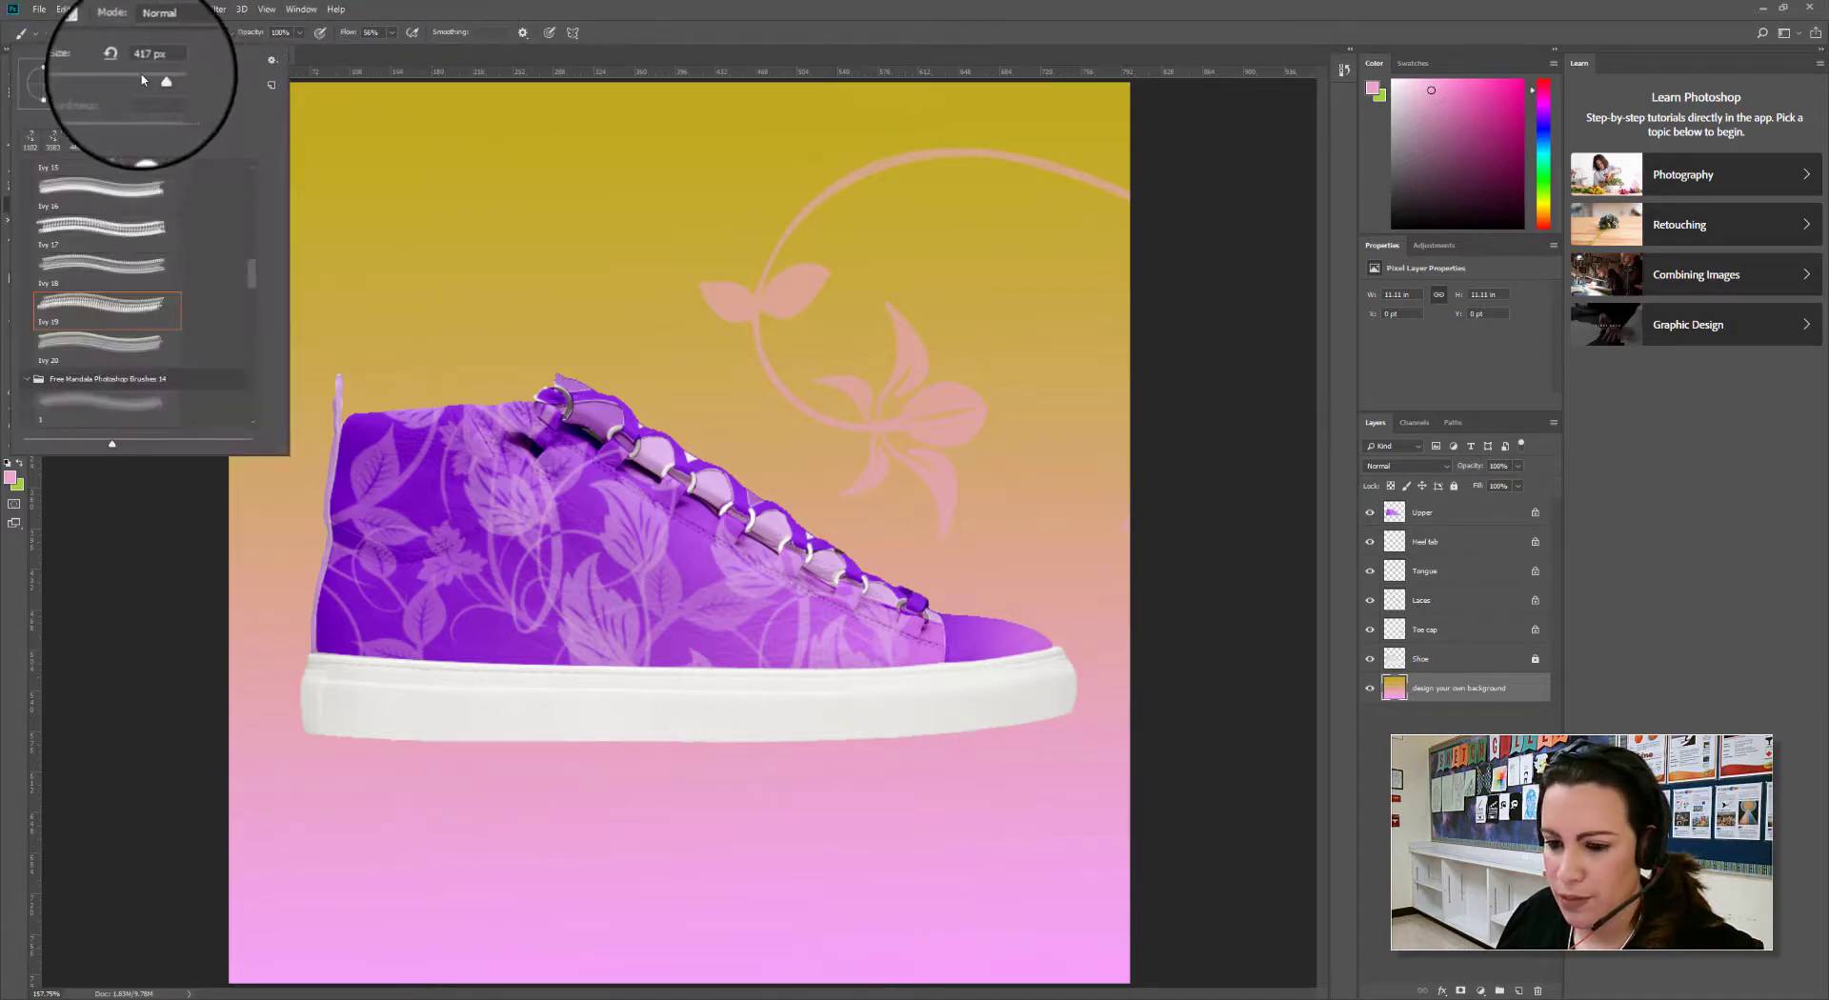
{"action": "left_click_drag", "start_coordinate": [141, 79], "coordinate": [162, 78]}
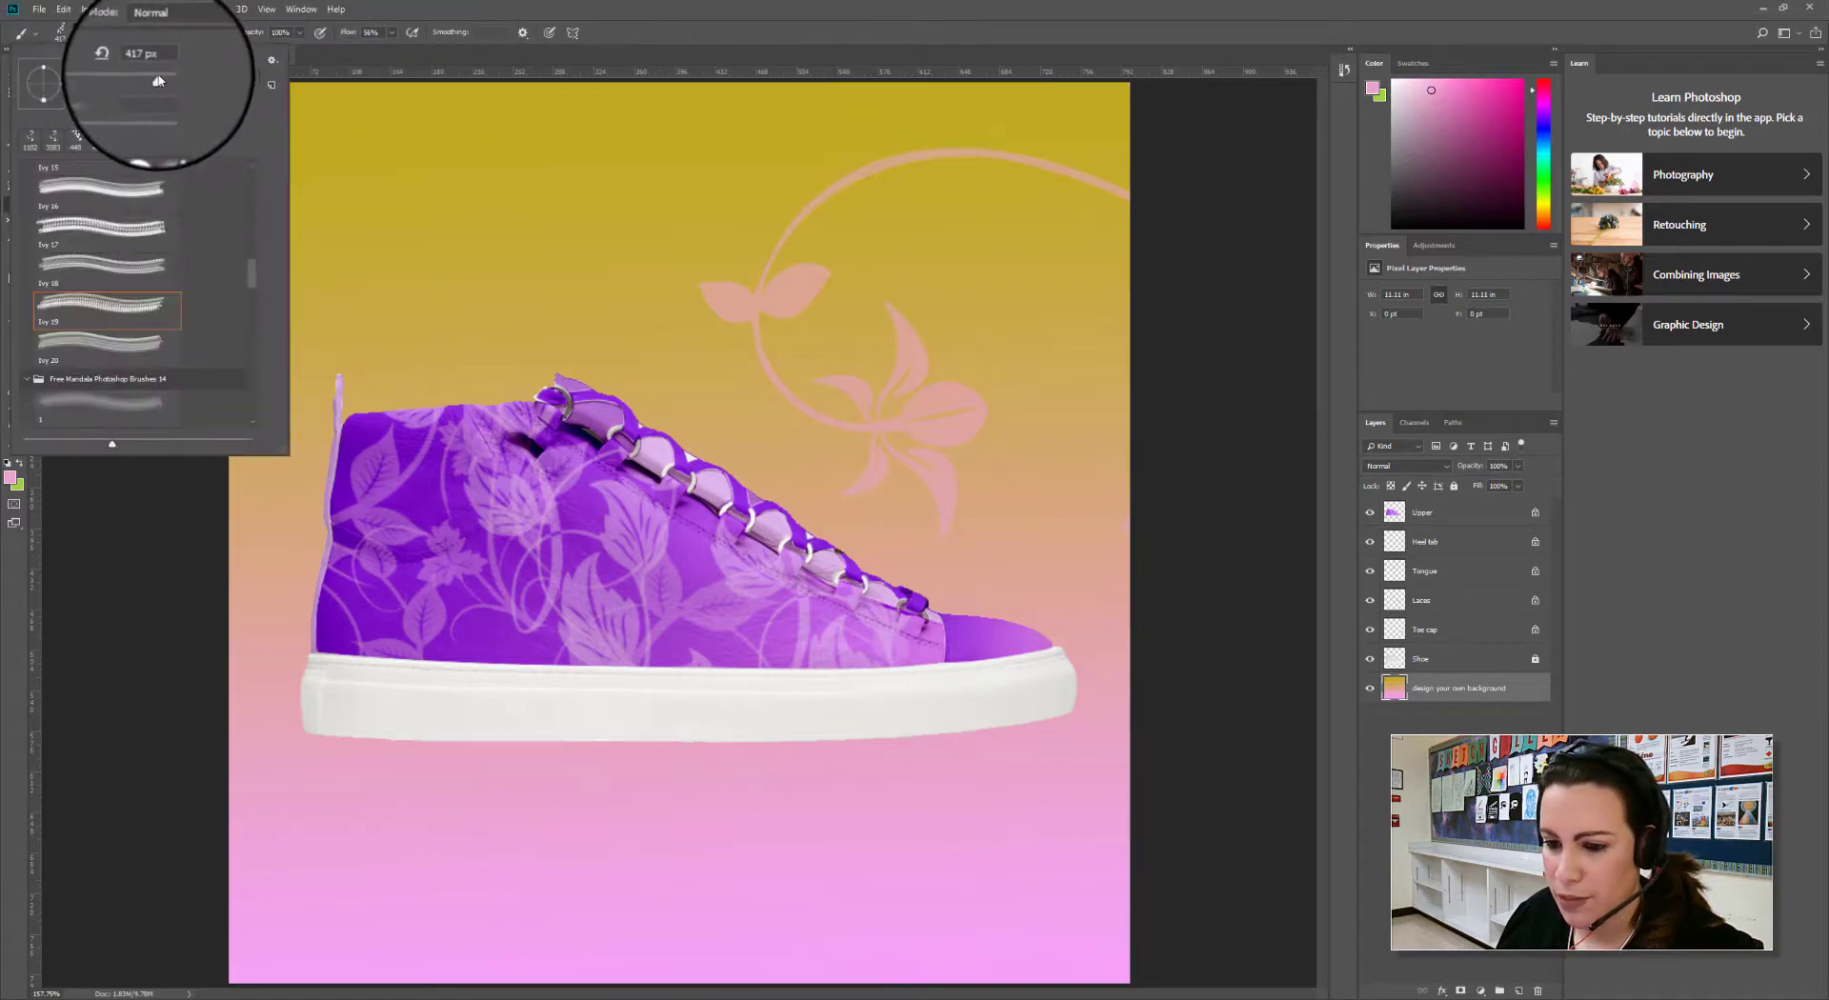
{"action": "left_click", "coordinate": [681, 6]}
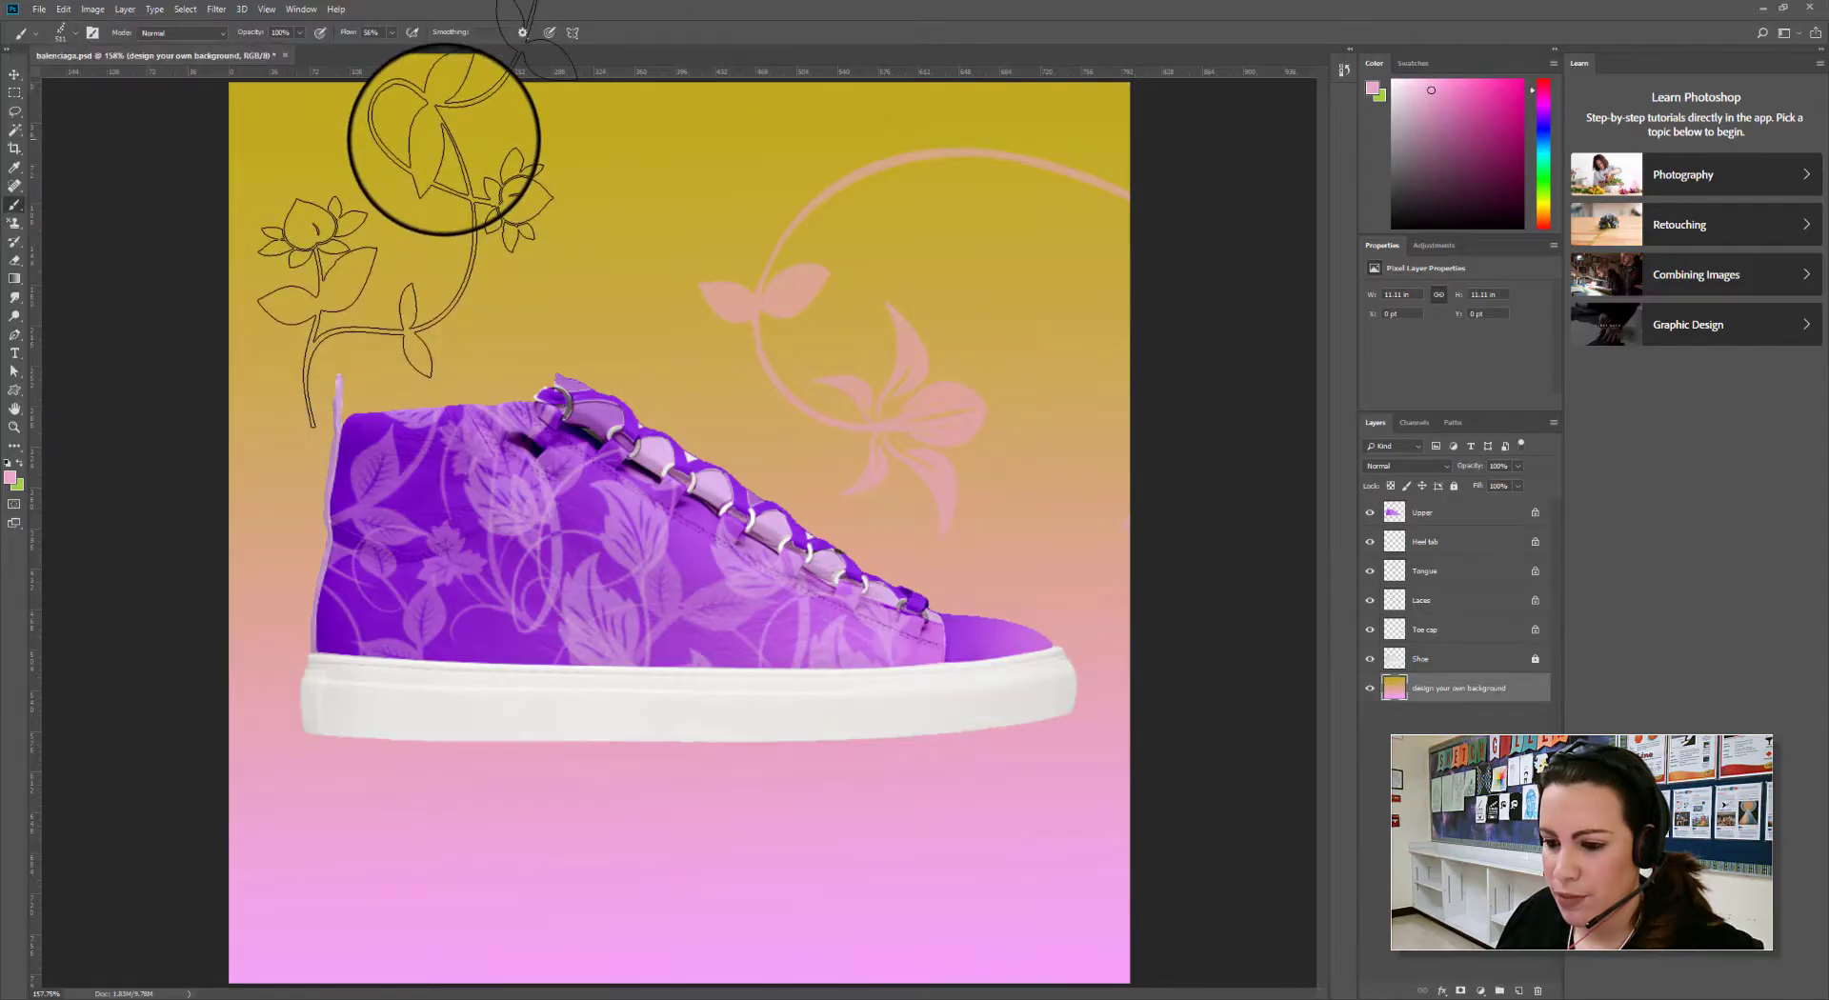
{"action": "left_click", "coordinate": [443, 138]}
Stamp purple ivy vines on the background below the sole and in the canvas's lower-left corner, and undo the lower-left stamp
{"action": "left_click_drag", "start_coordinate": [343, 857], "coordinate": [1225, 777]}
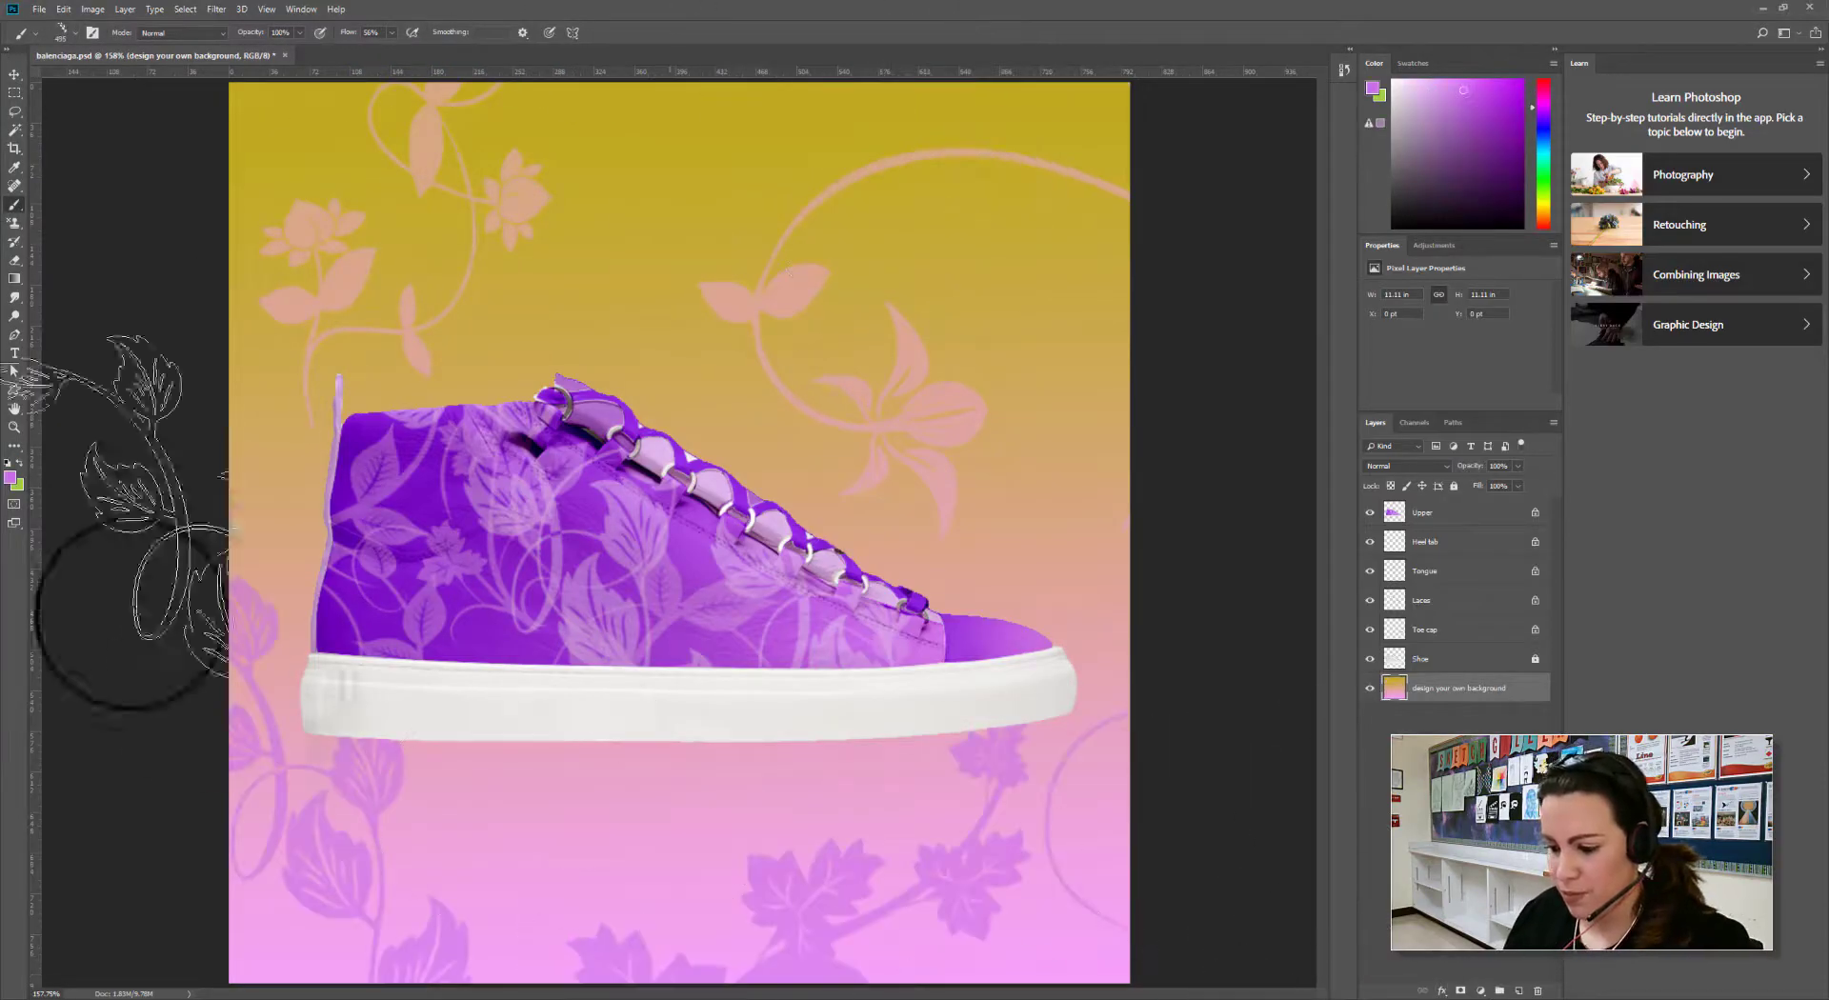
{"action": "left_click", "coordinate": [14, 73]}
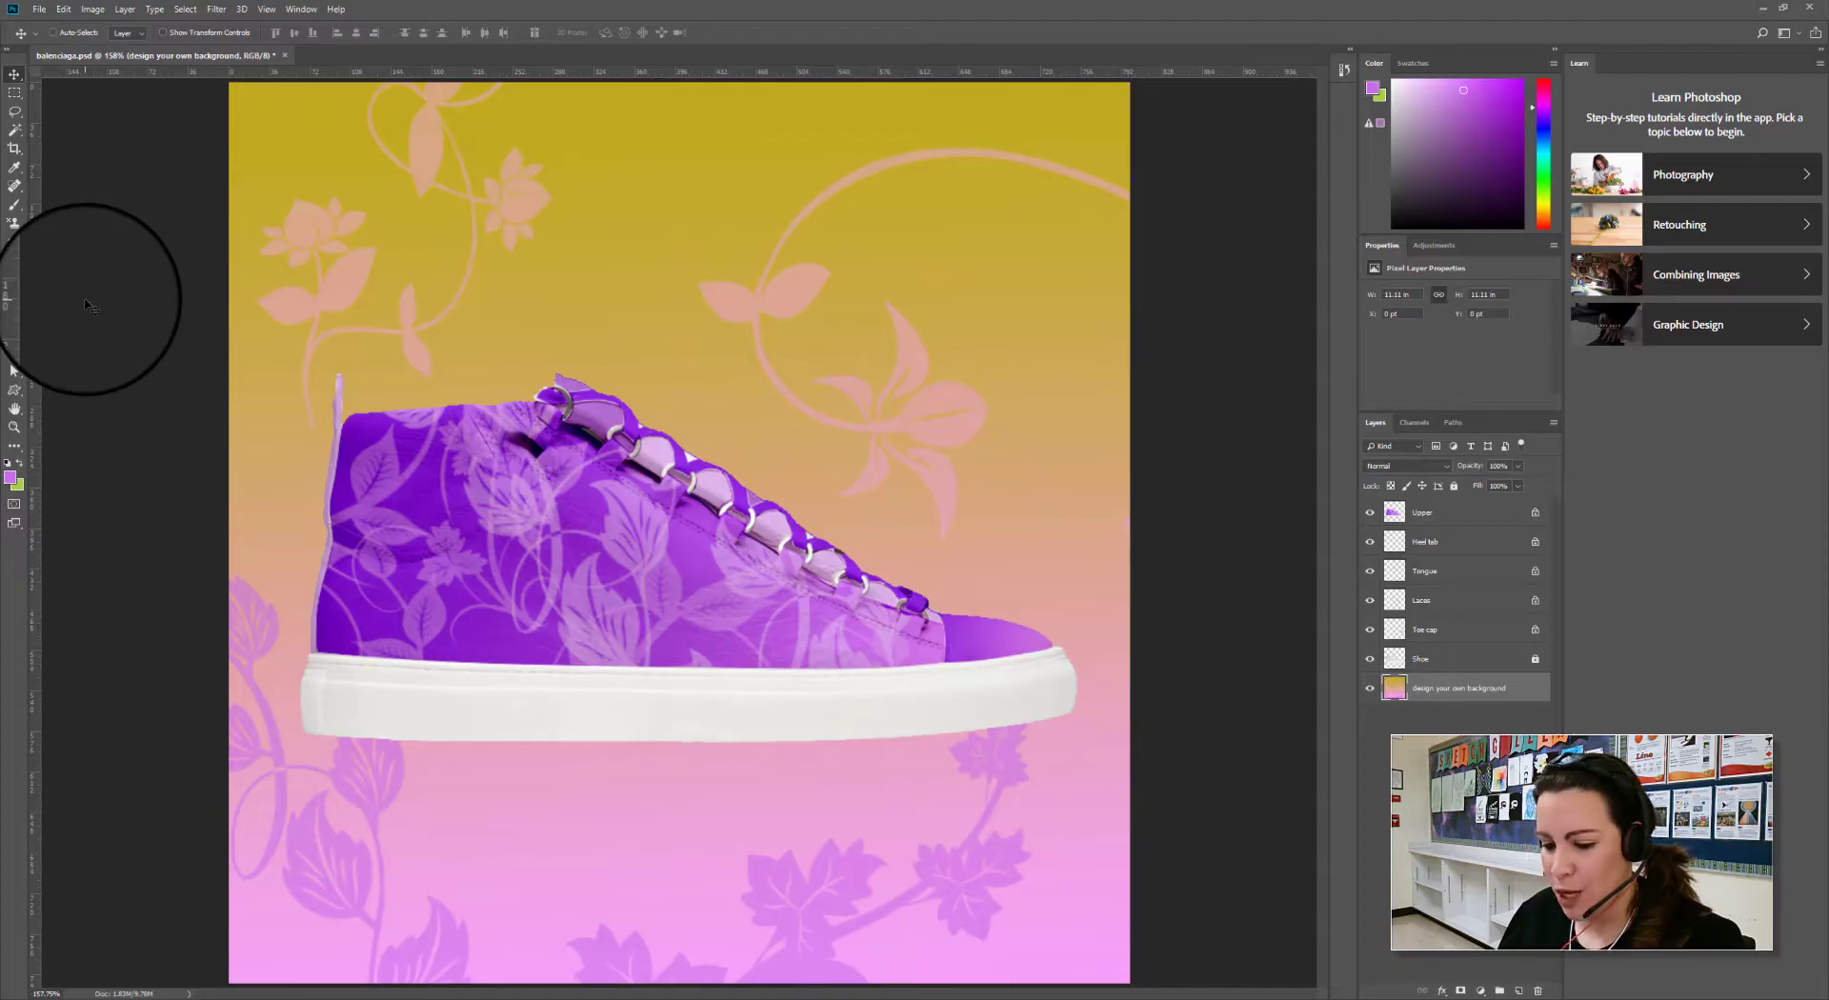
{"action": "key", "text": "ctrl+z"}
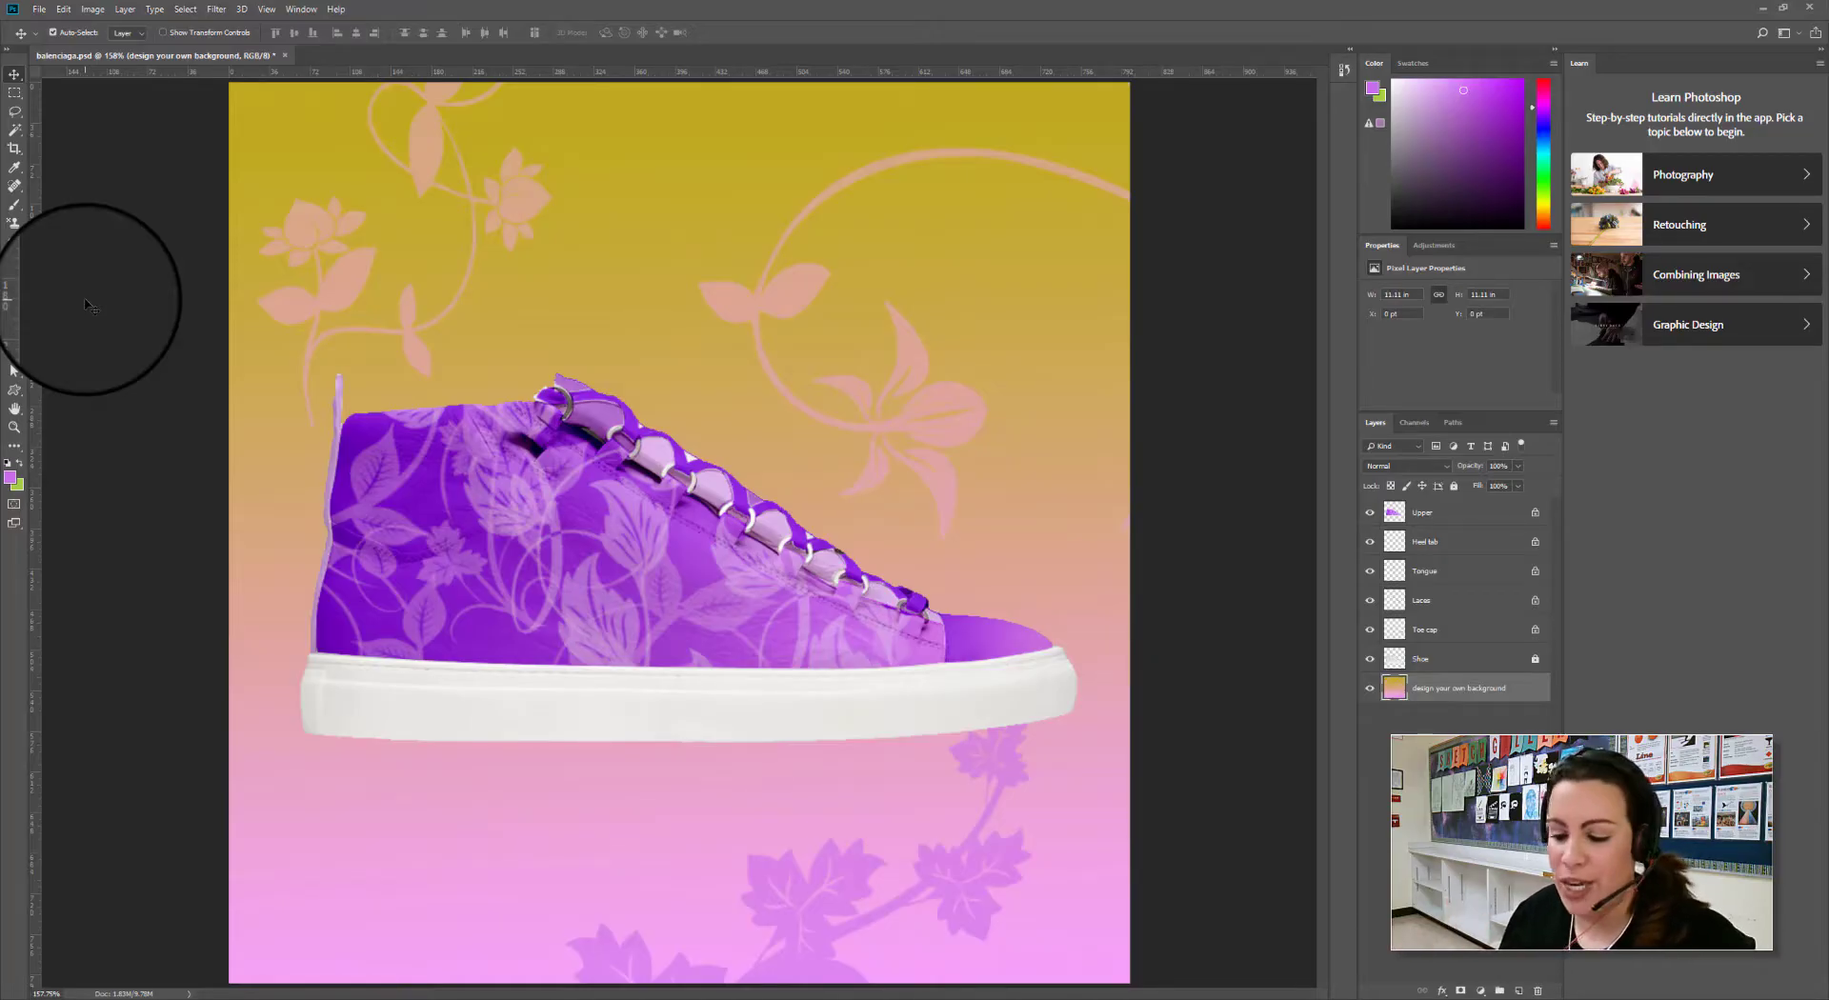
Set the Save for Web (Legacy) format to PNG-24, check the export preview and keep the settings without saving an image
{"action": "left_click", "coordinate": [39, 9]}
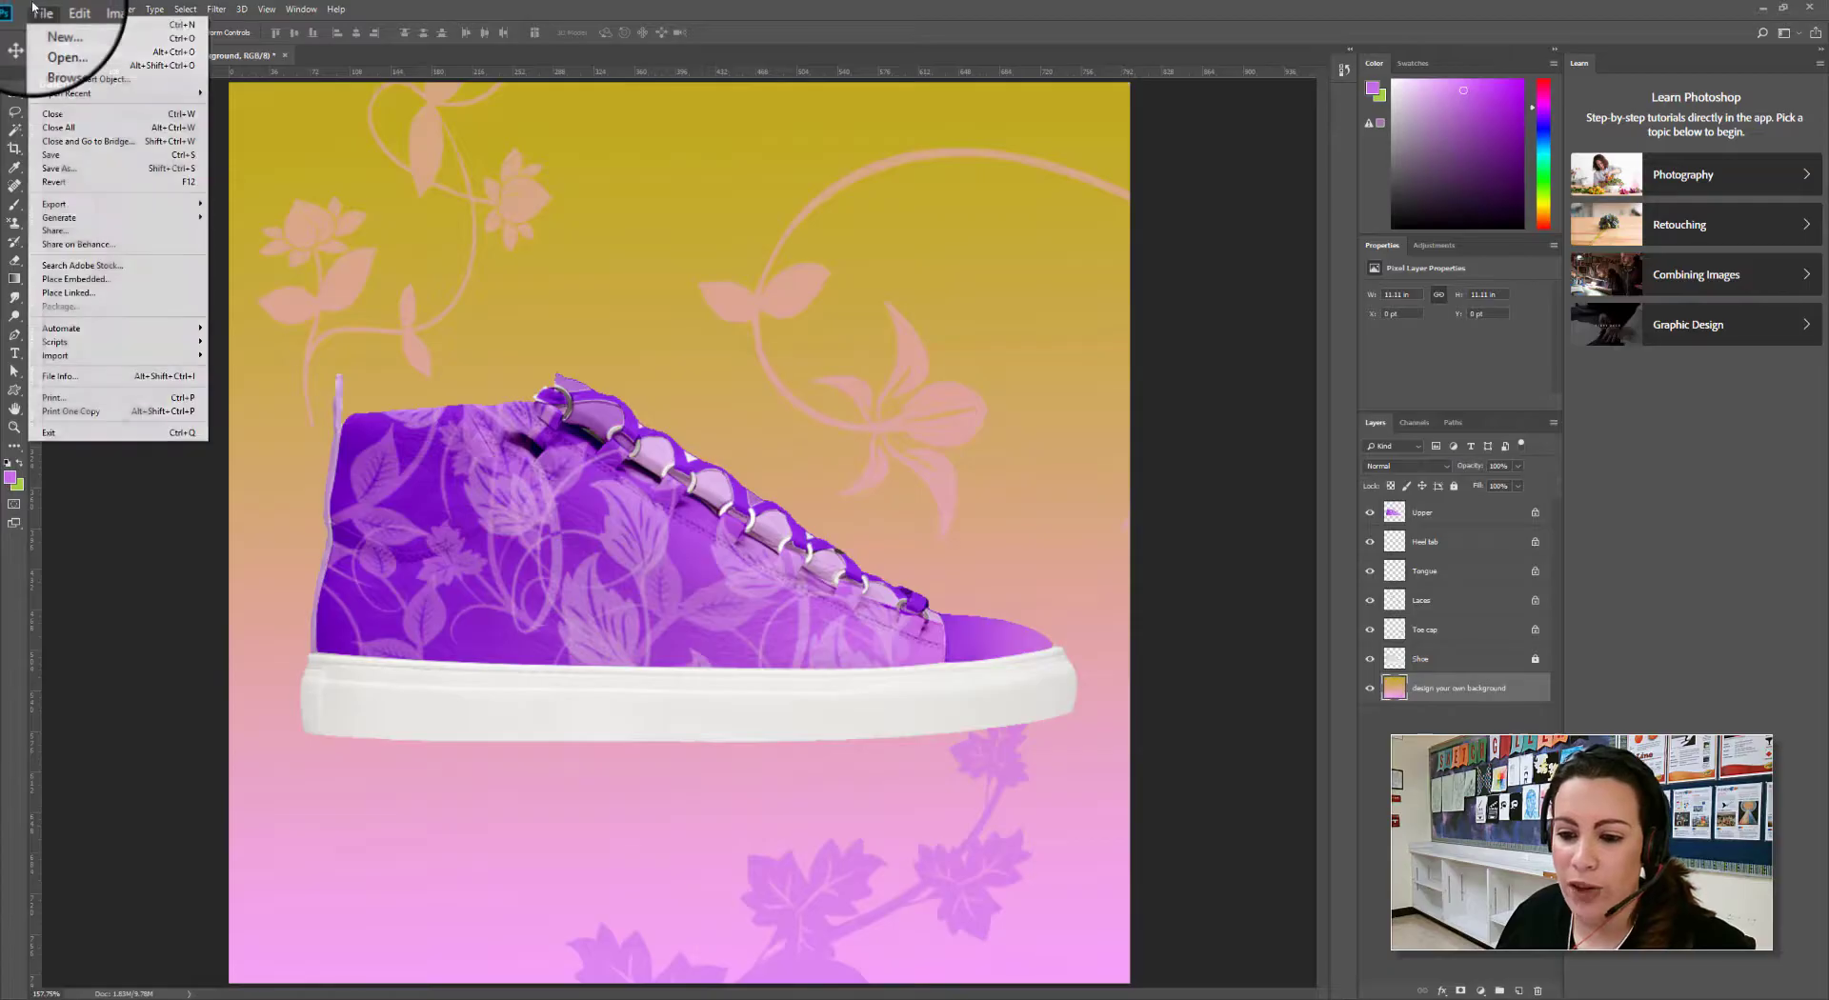
{"action": "mouse_move", "coordinate": [76, 204]}
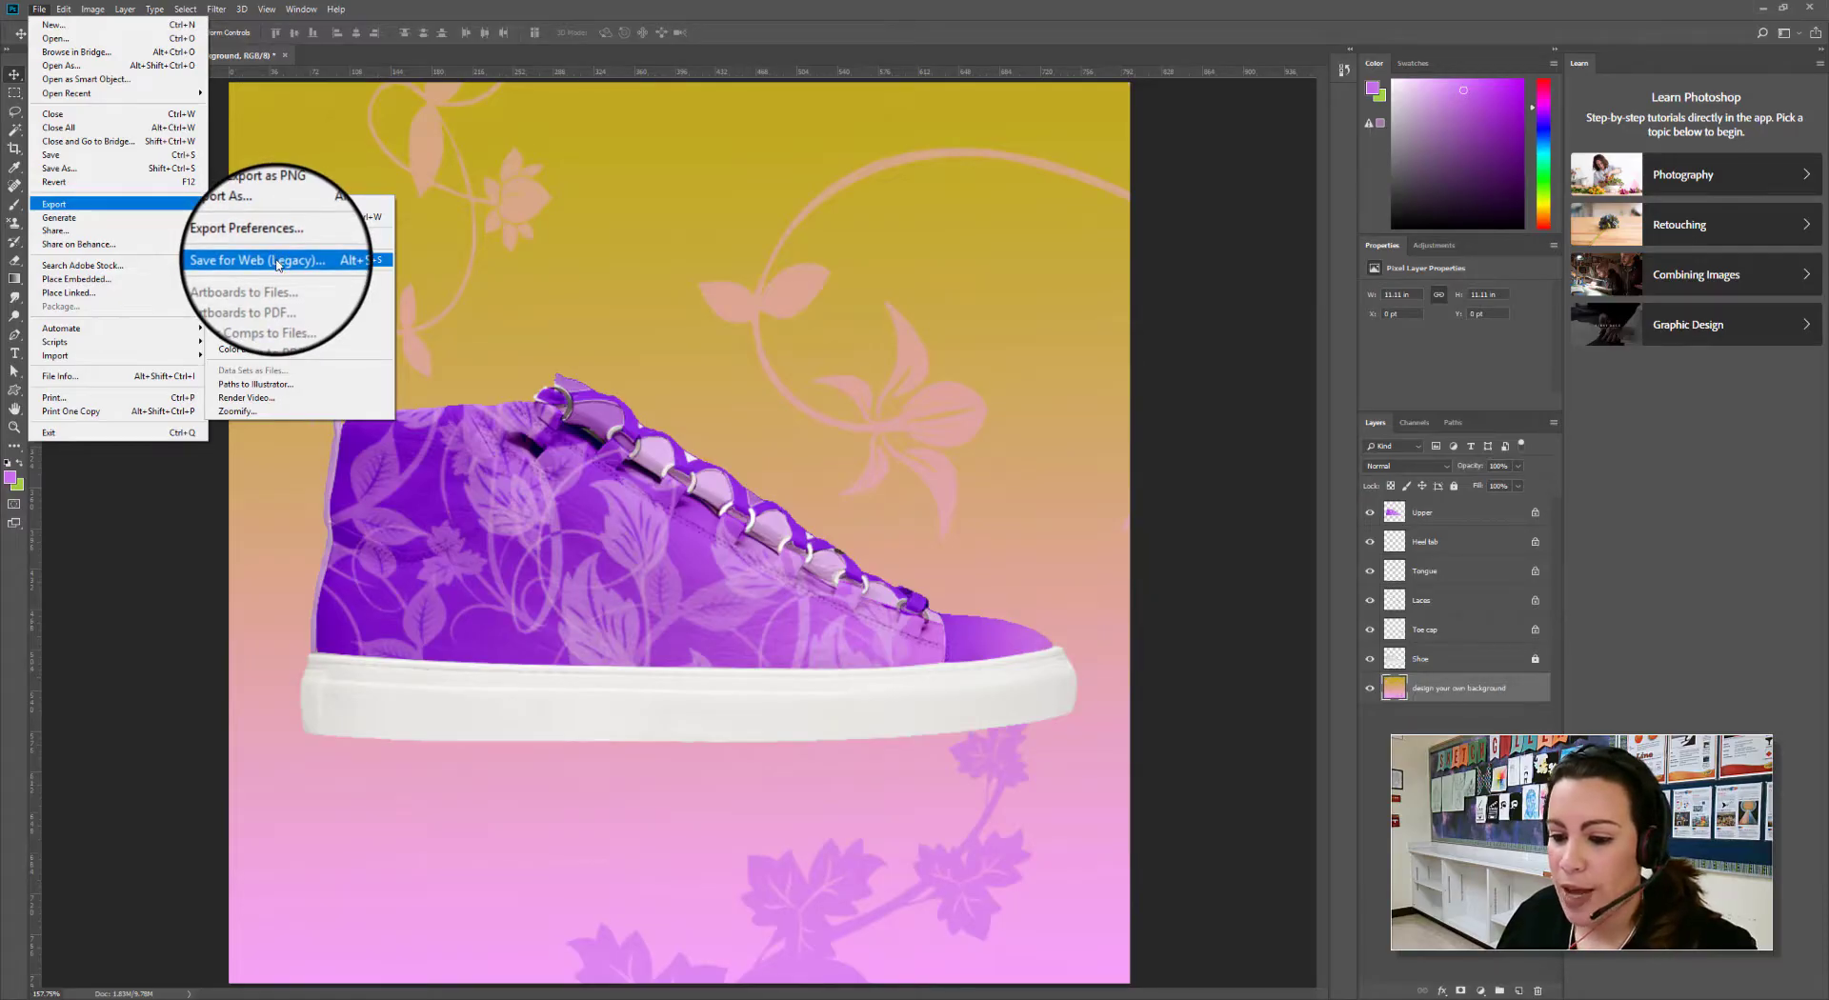
{"action": "left_click", "coordinate": [277, 263]}
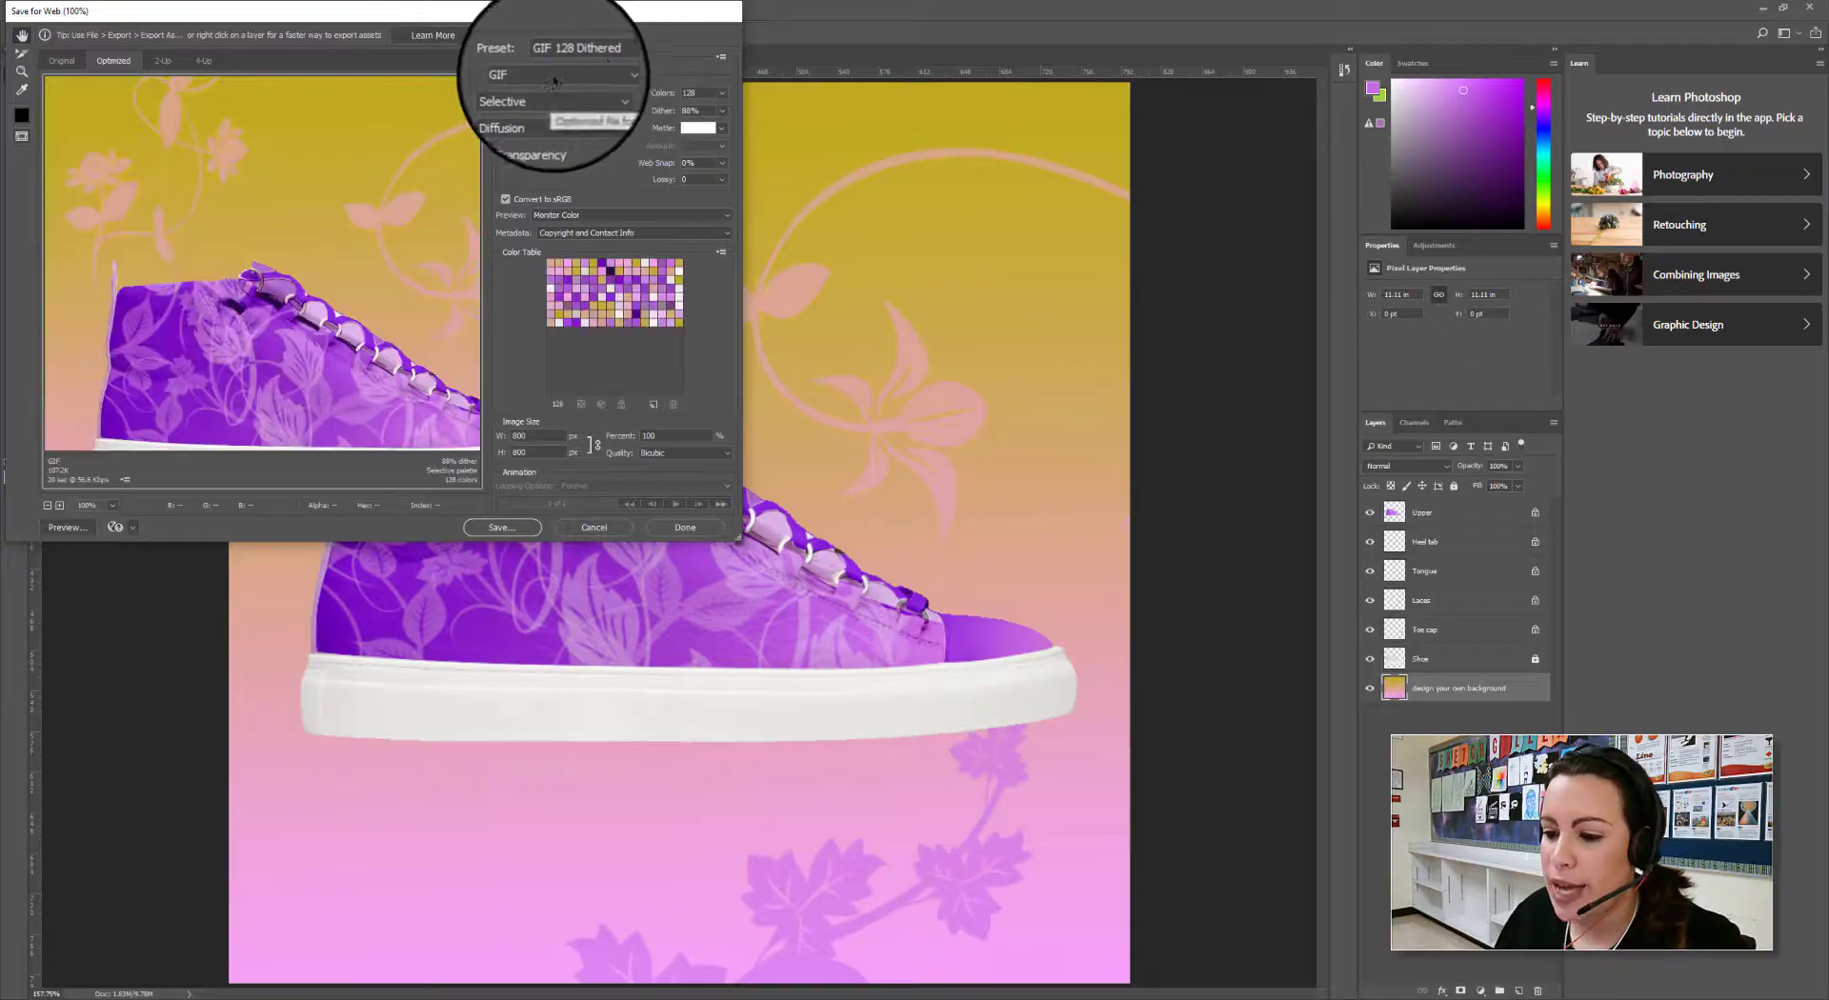
{"action": "left_click", "coordinate": [586, 90]}
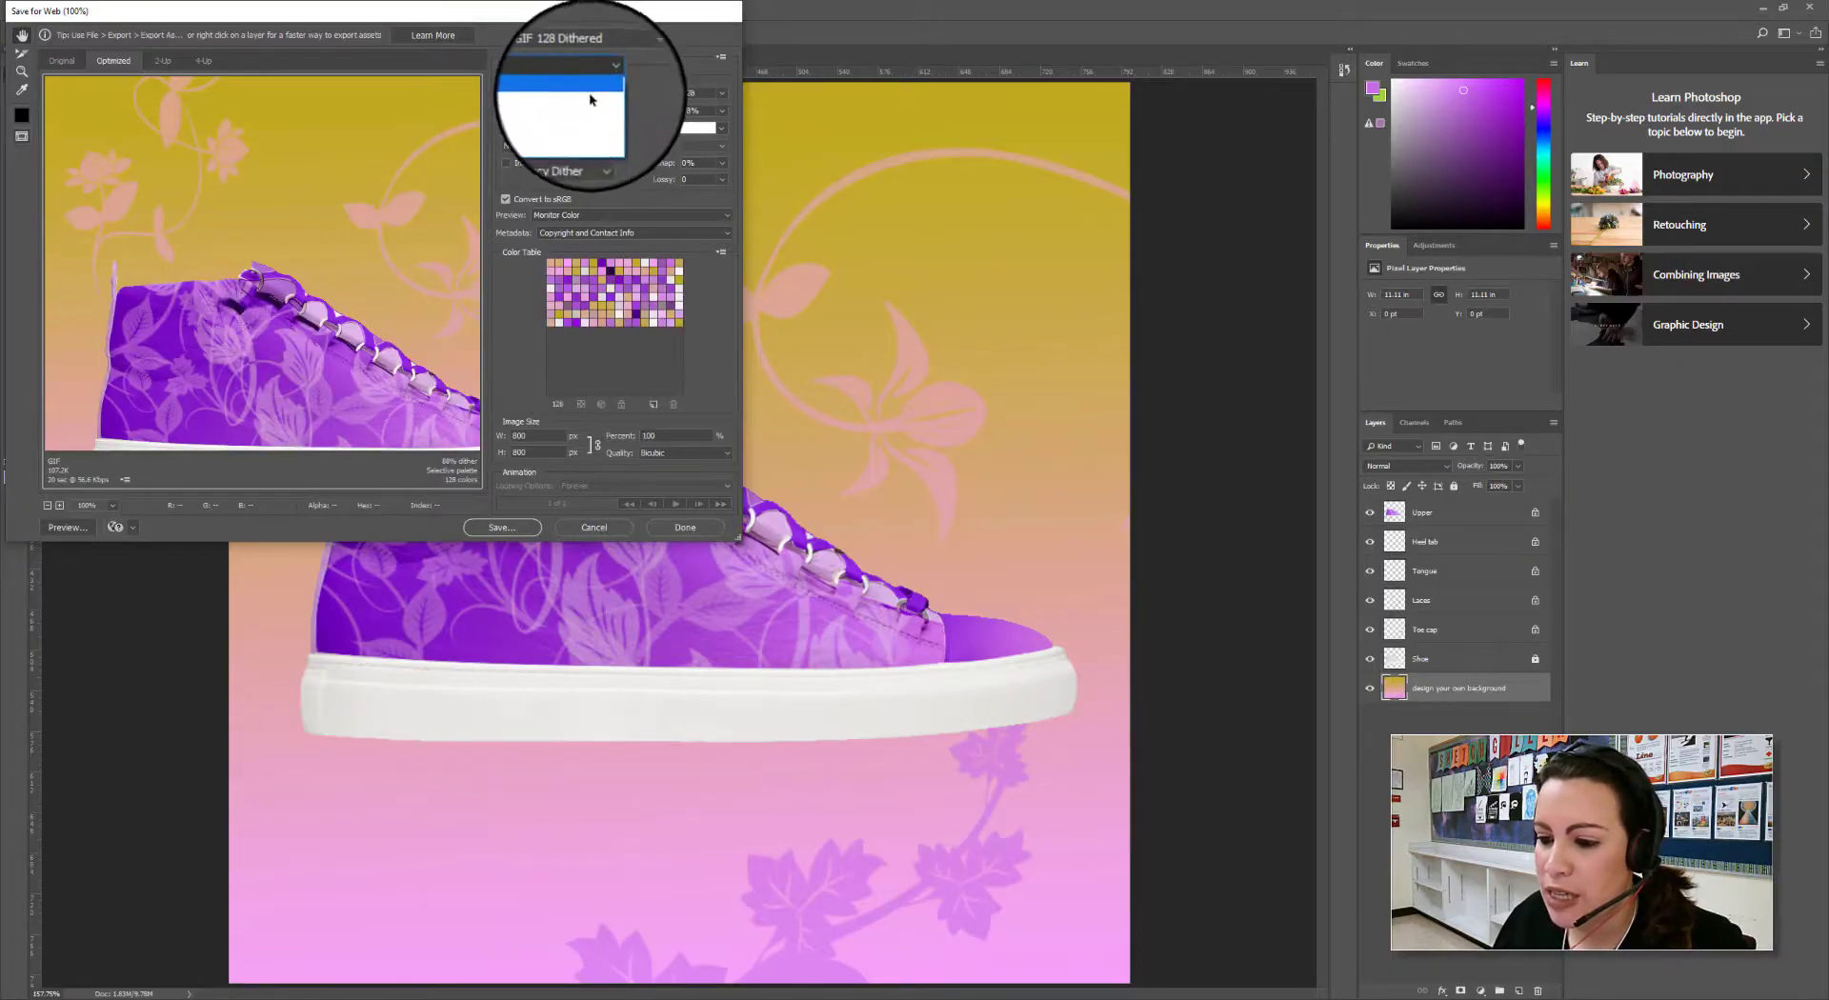
{"action": "left_click", "coordinate": [589, 100]}
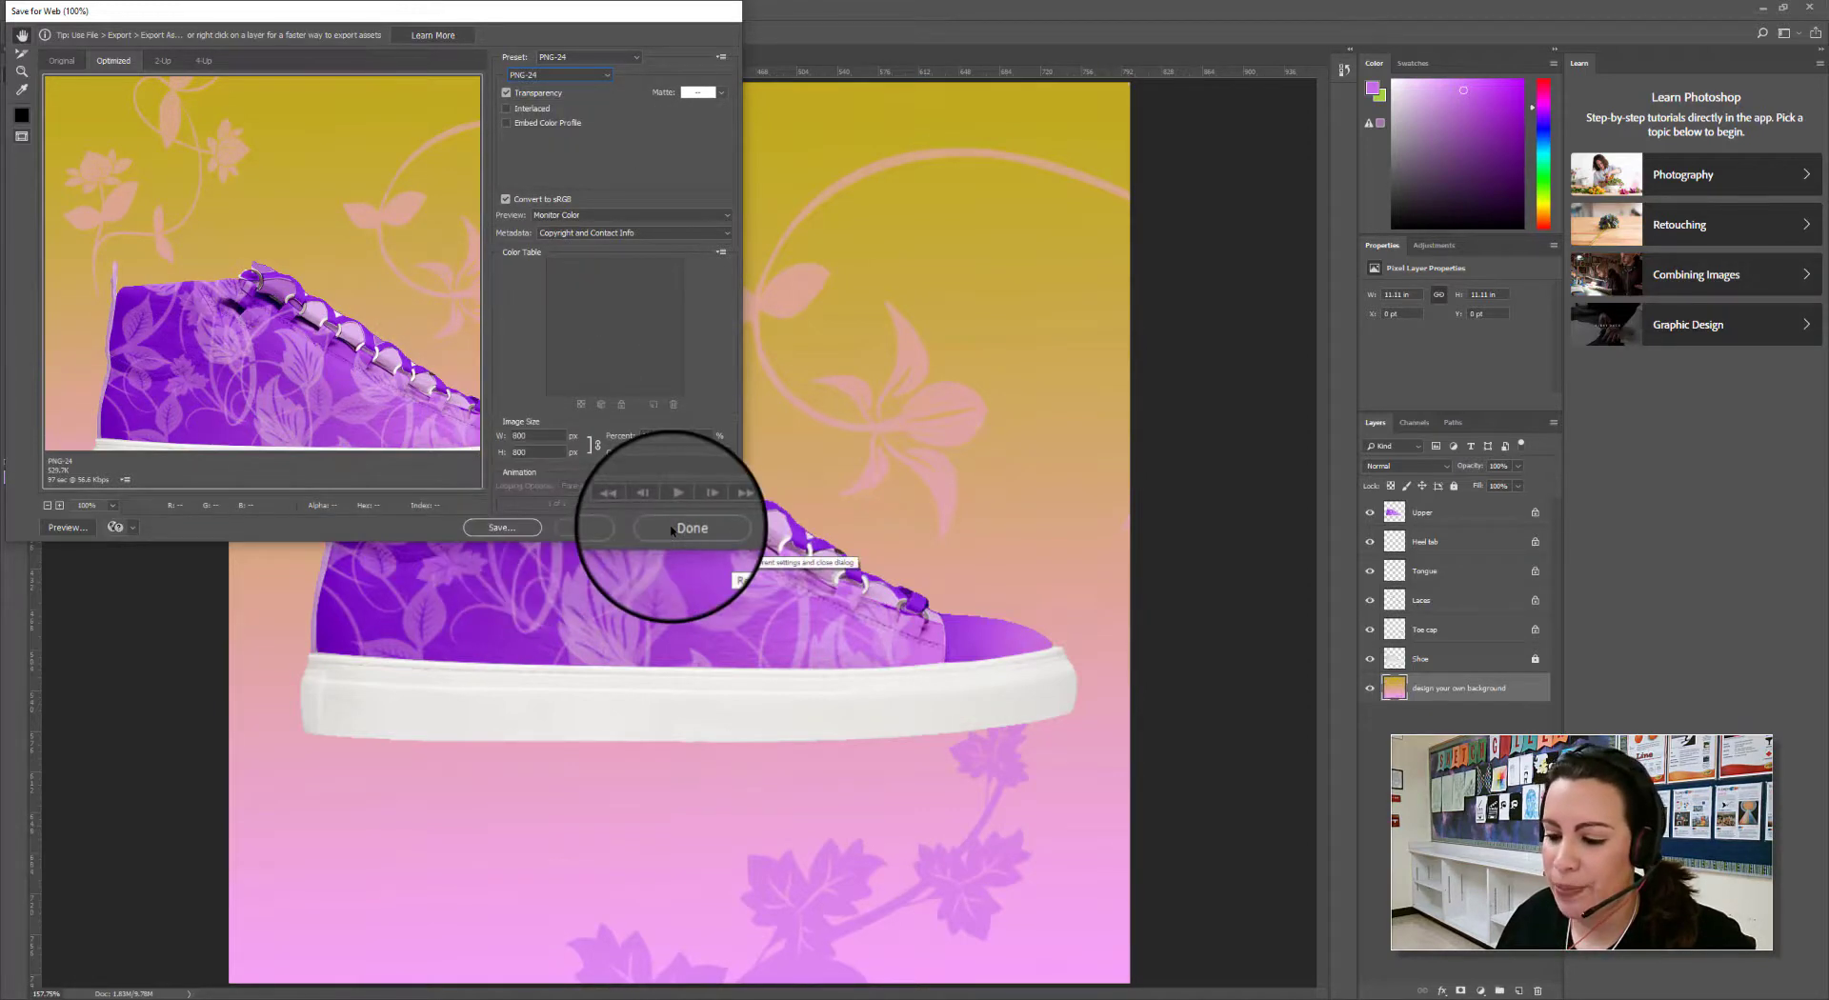
{"action": "scroll", "coordinate": [276, 305], "scroll_direction": "down", "scroll_amount": 5}
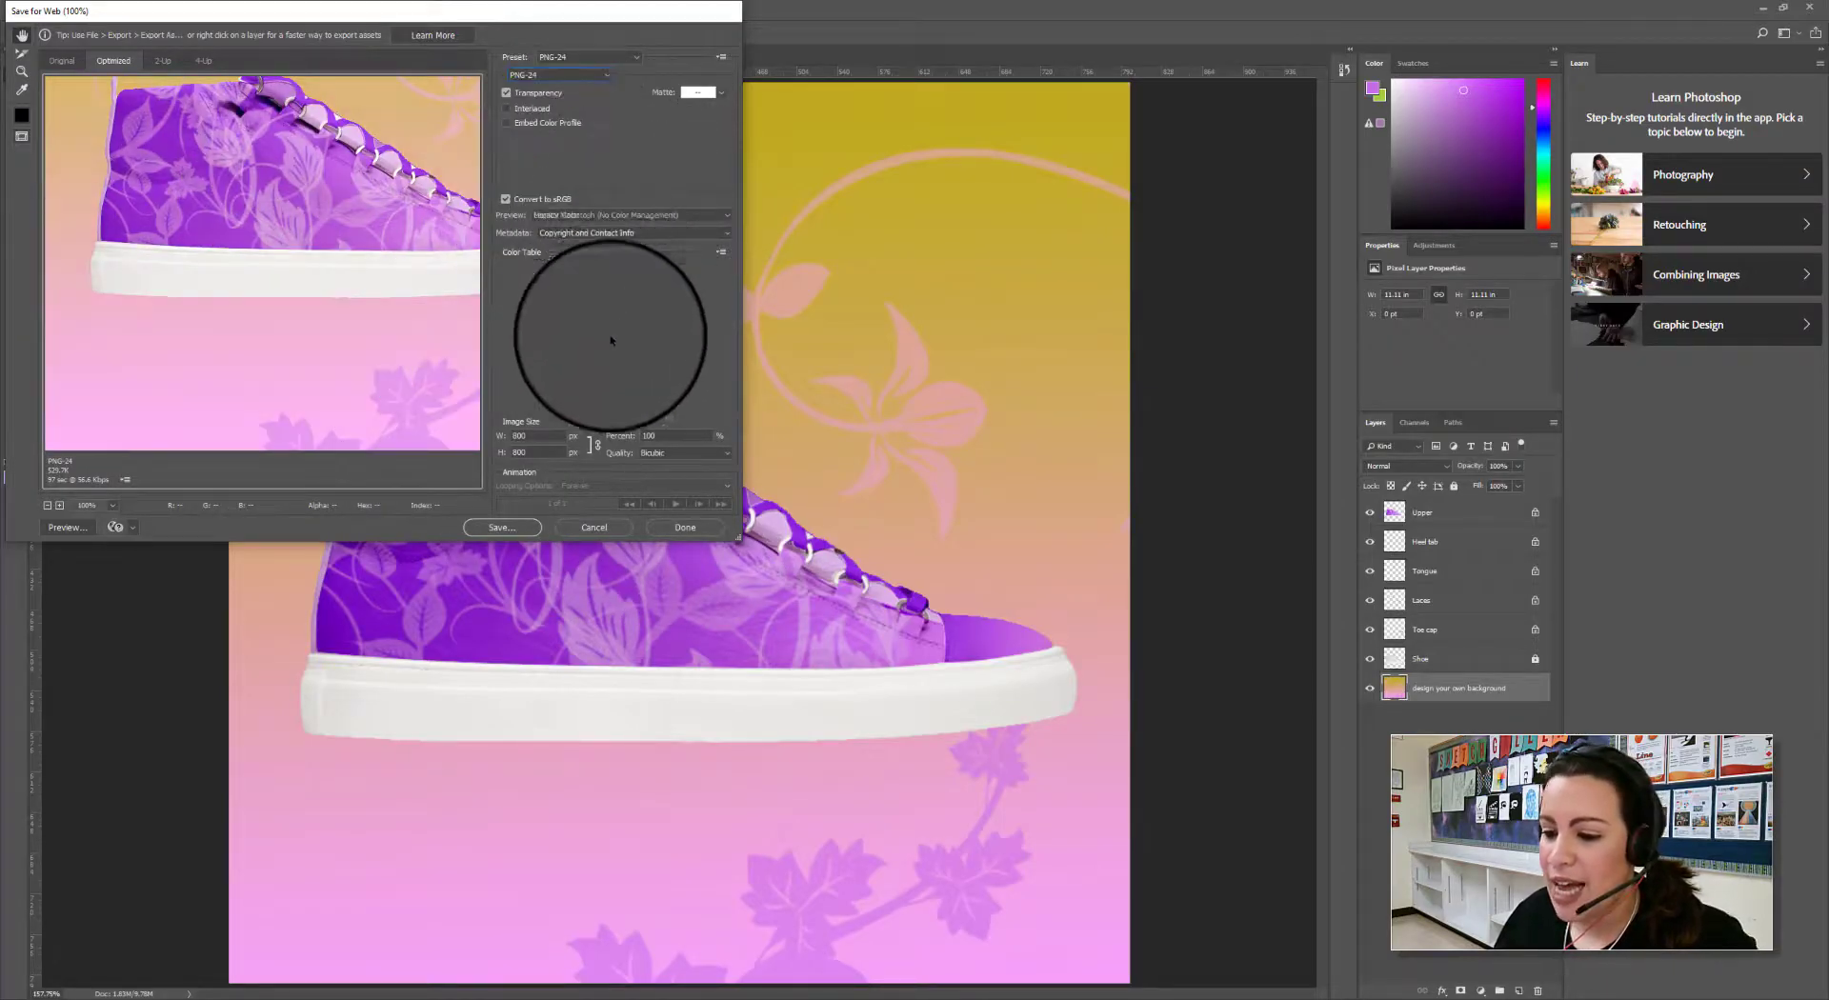
{"action": "left_click", "coordinate": [686, 529]}
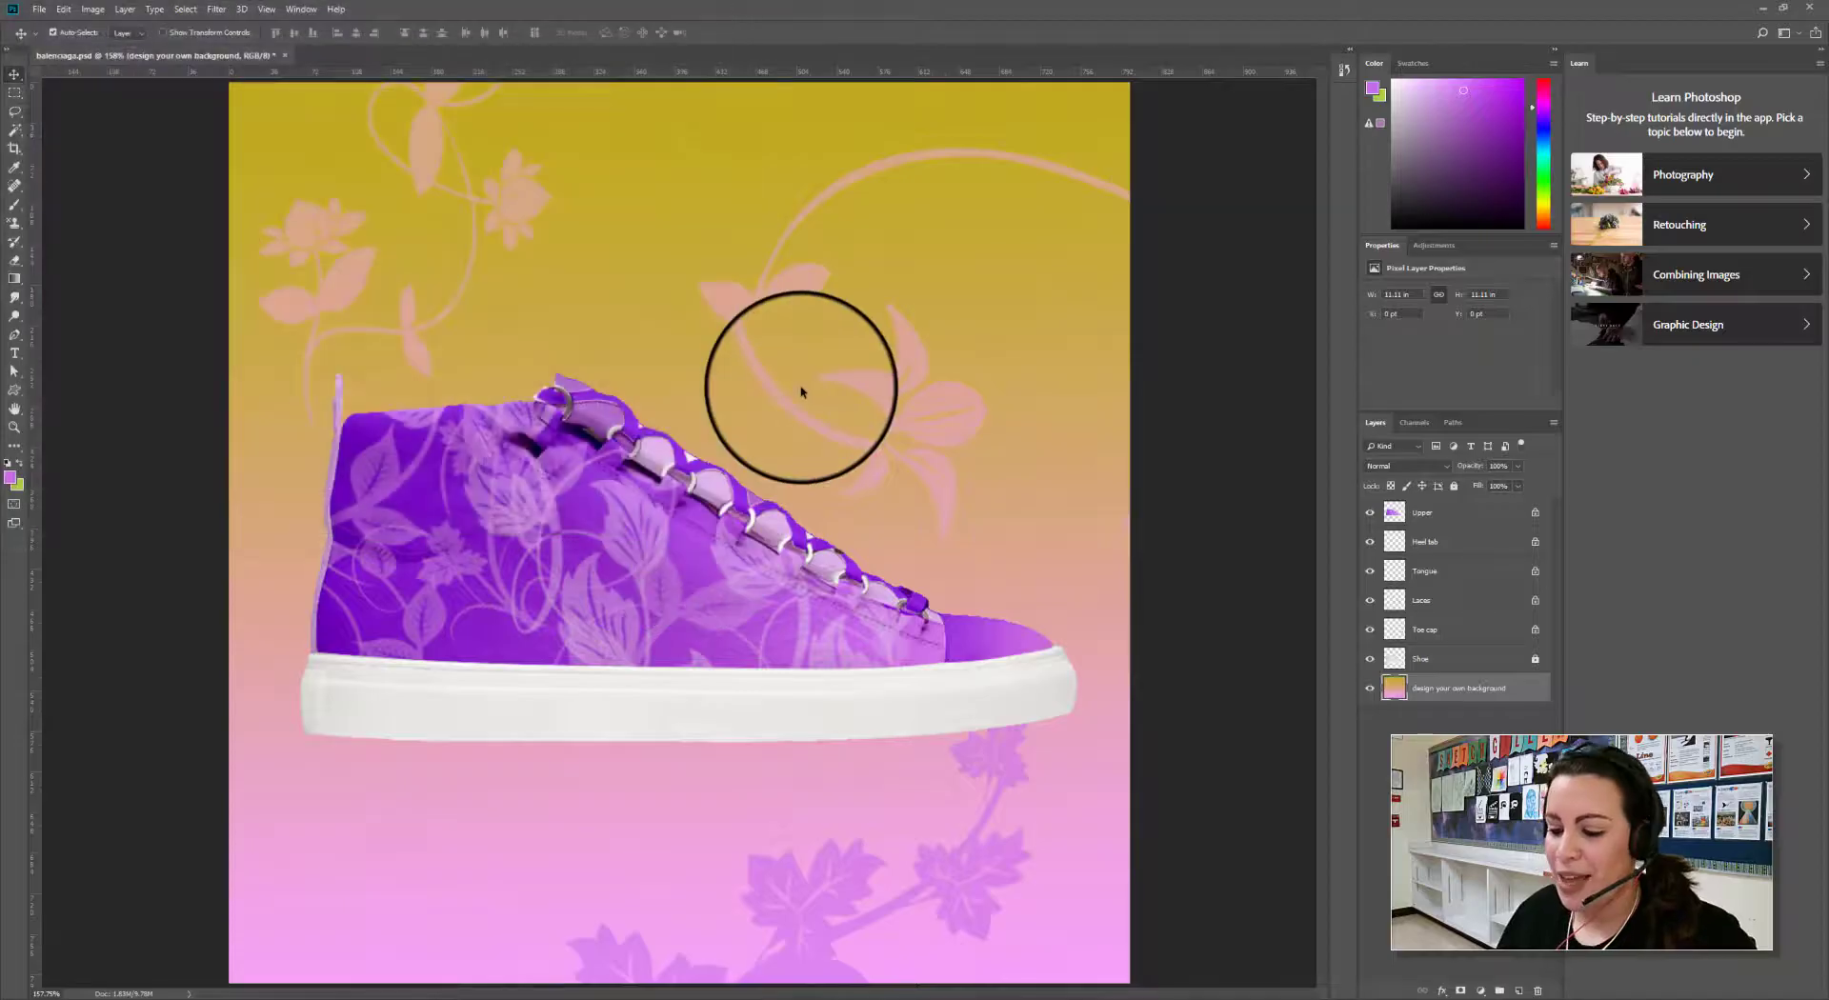